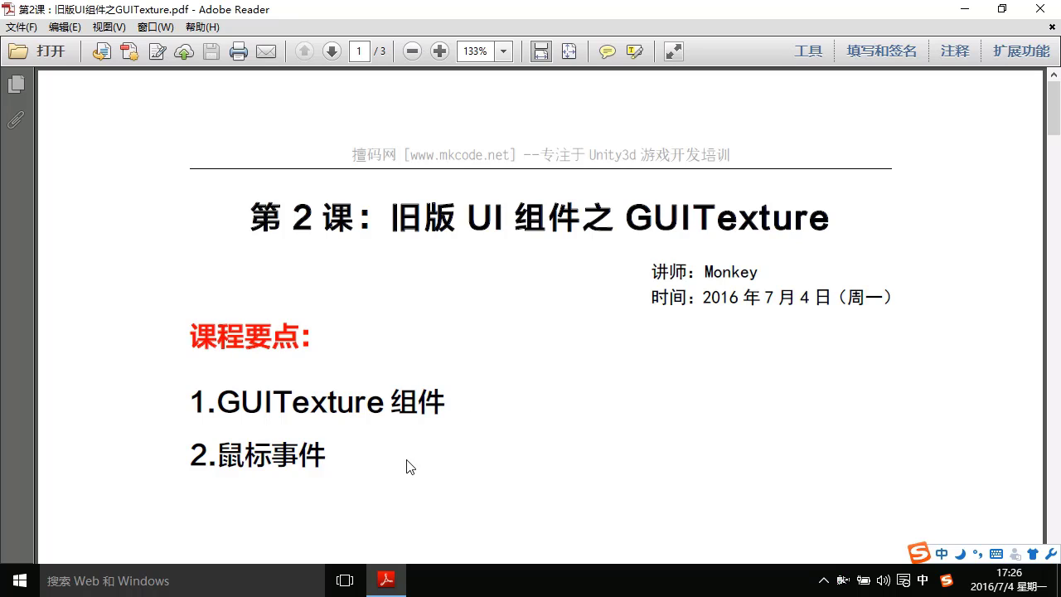
Minimize the Adobe Reader window showing the GUITexture lesson PDF
left_click(964, 8)
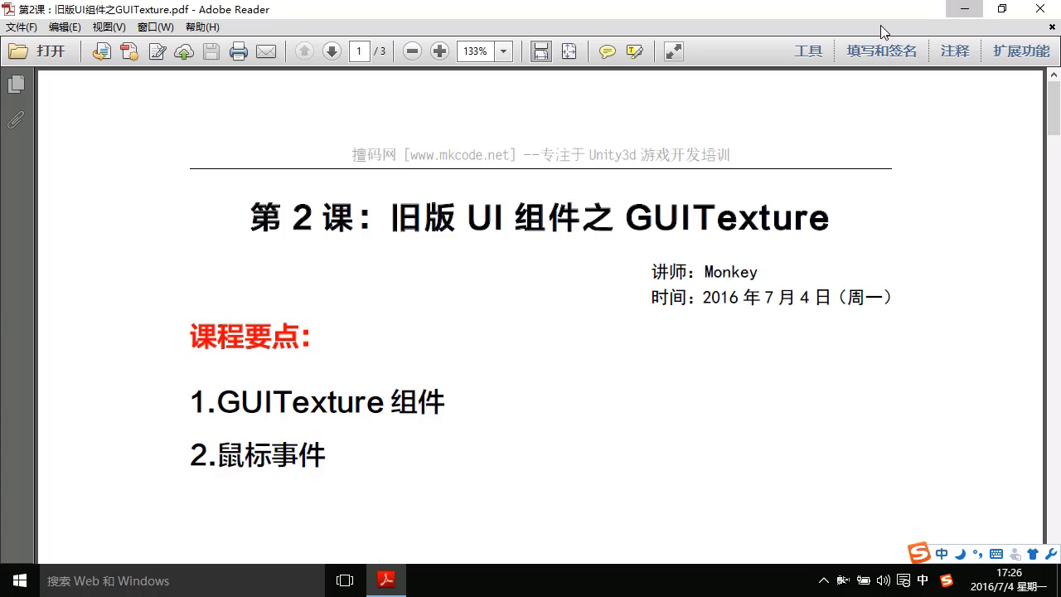
Create a new folder named 02 in D:\U3D_Project
double_click(33, 29)
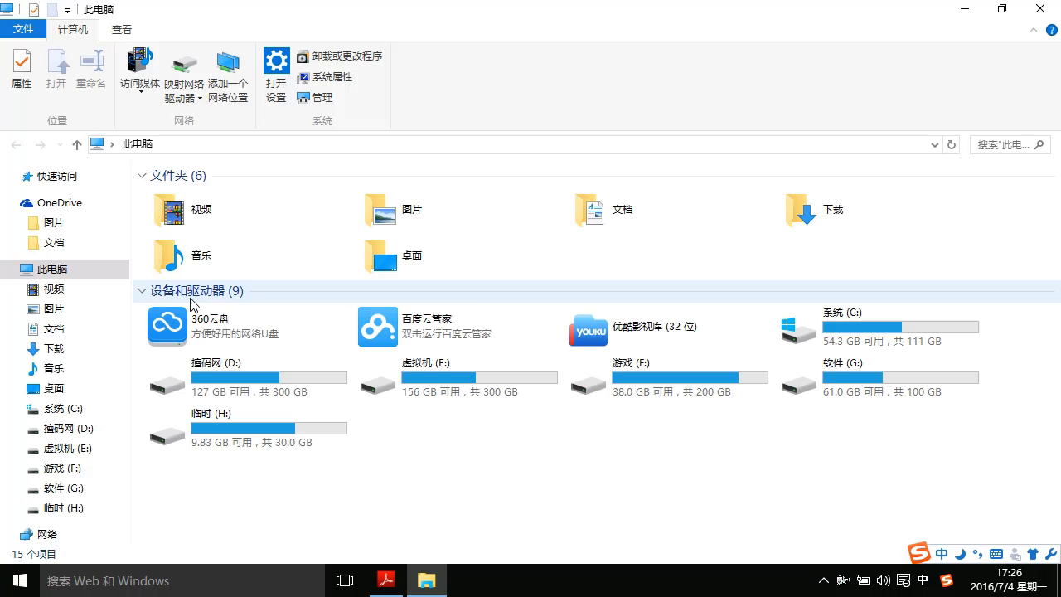
double_click(225, 372)
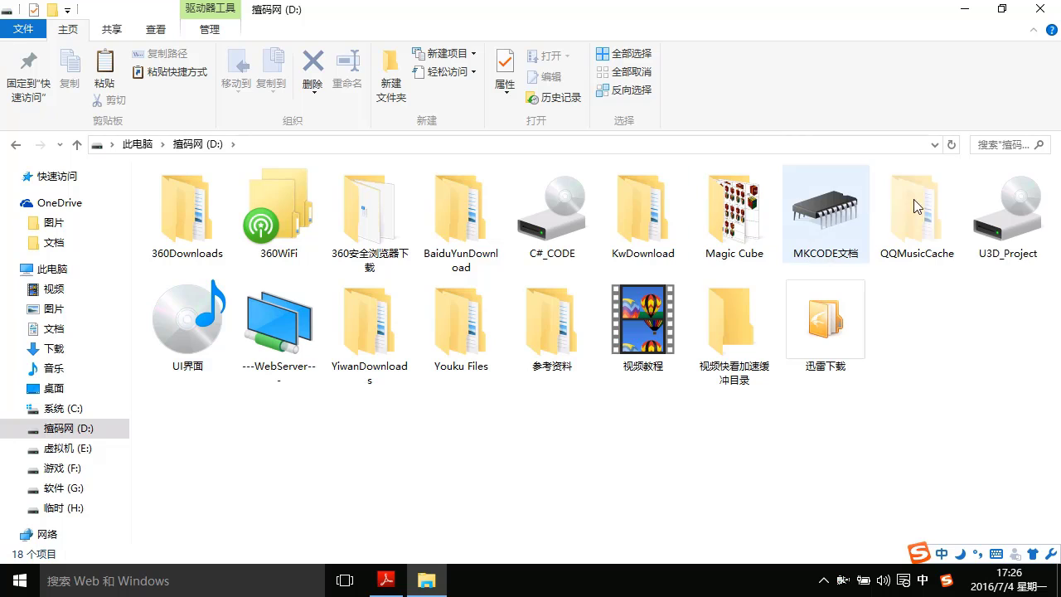
double_click(1007, 217)
right_click(266, 302)
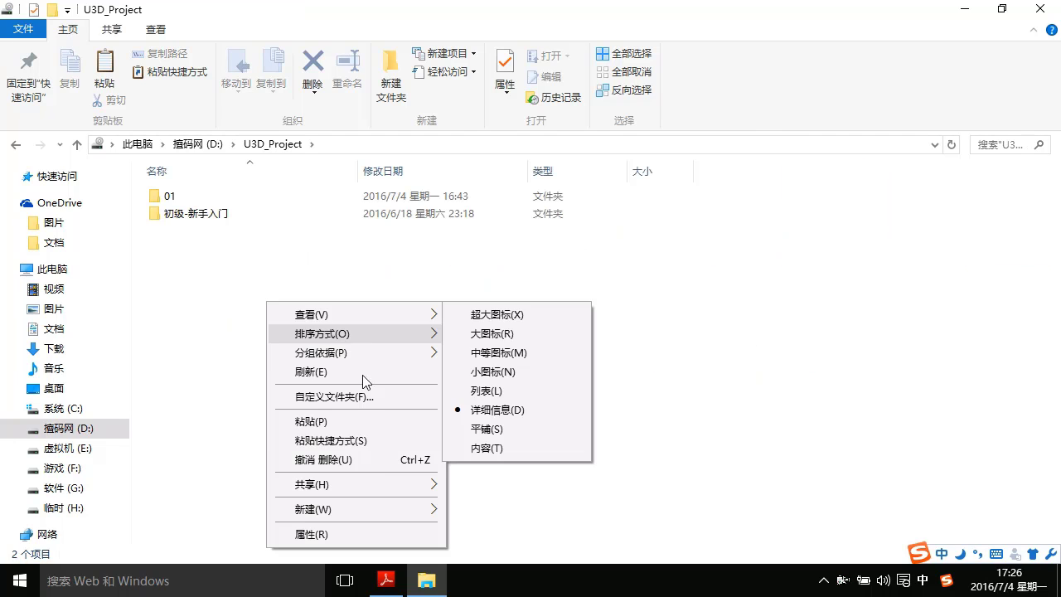
mouse_move(401, 508)
left_click(518, 216)
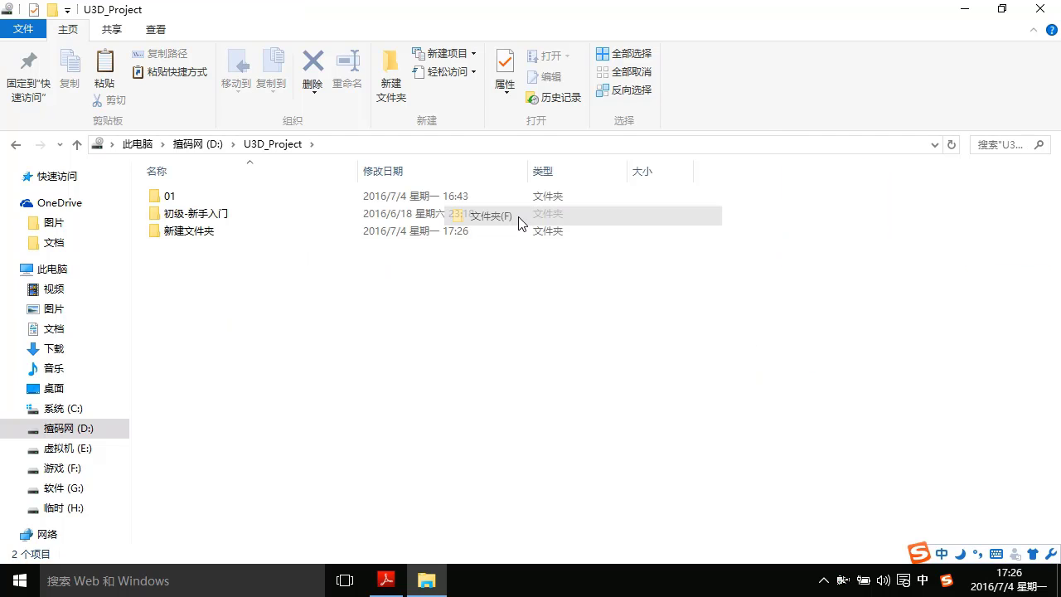
type("02")
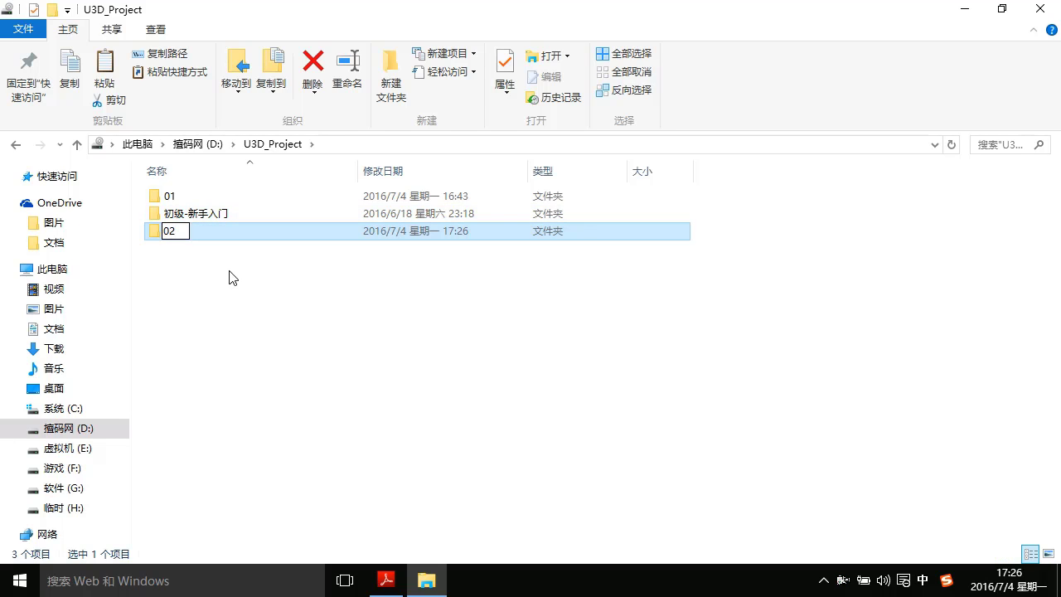
left_click(190, 246)
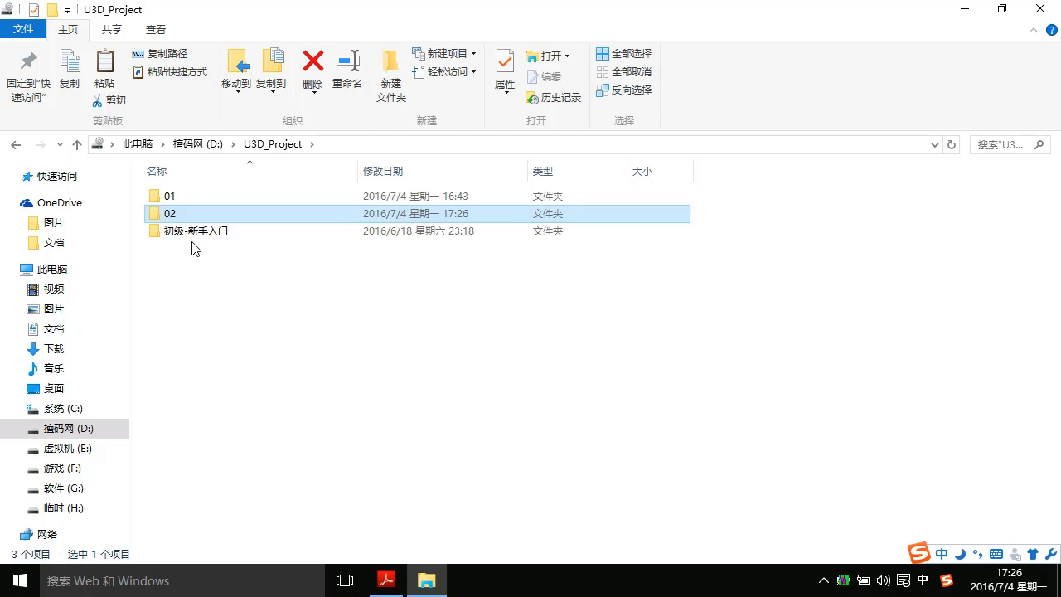
Copy the JinJie project from folder 01 into folder 02, then close Explorer
double_click(170, 197)
left_click_drag(357, 287, 164, 188)
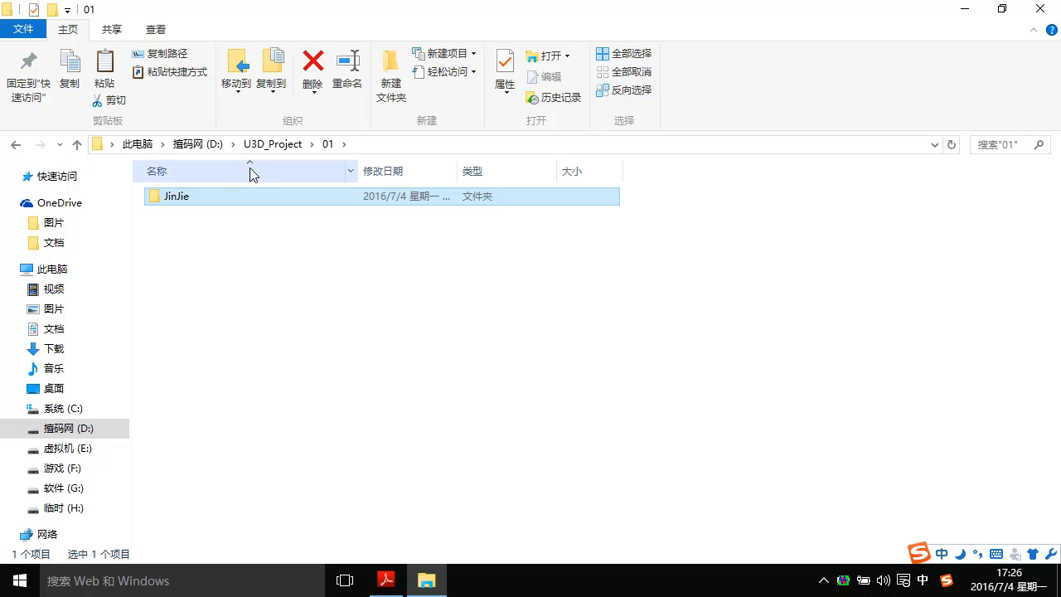
left_click(270, 145)
left_click(188, 217)
double_click(188, 219)
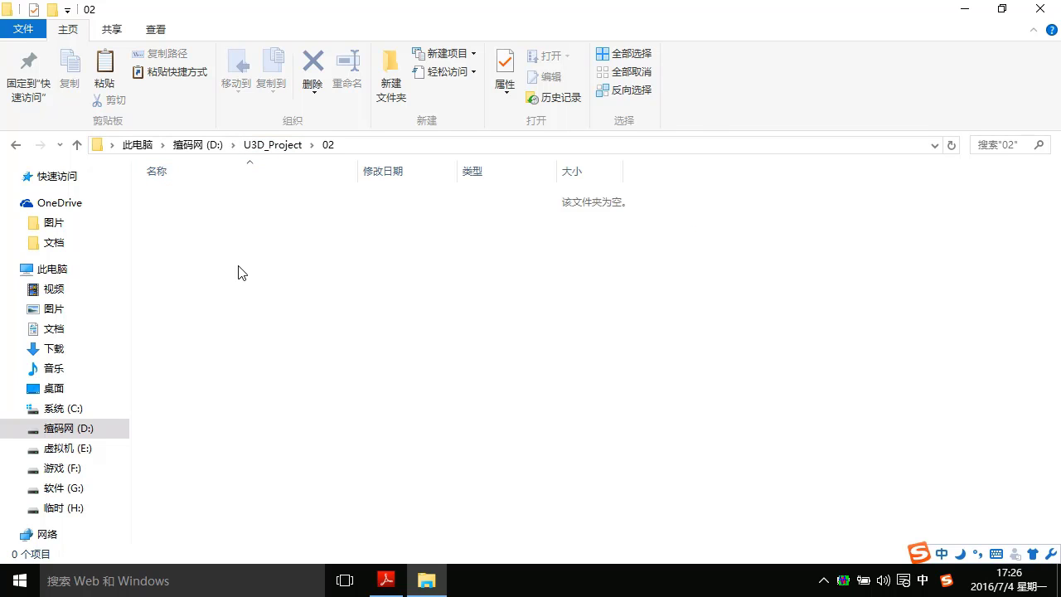
key("ctrl+v")
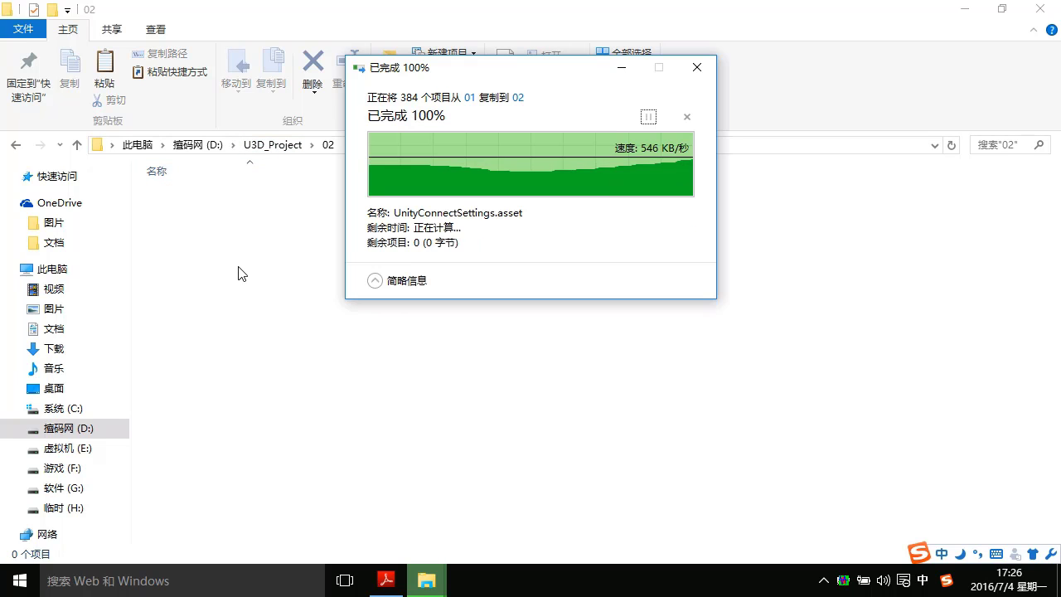
left_click(1040, 8)
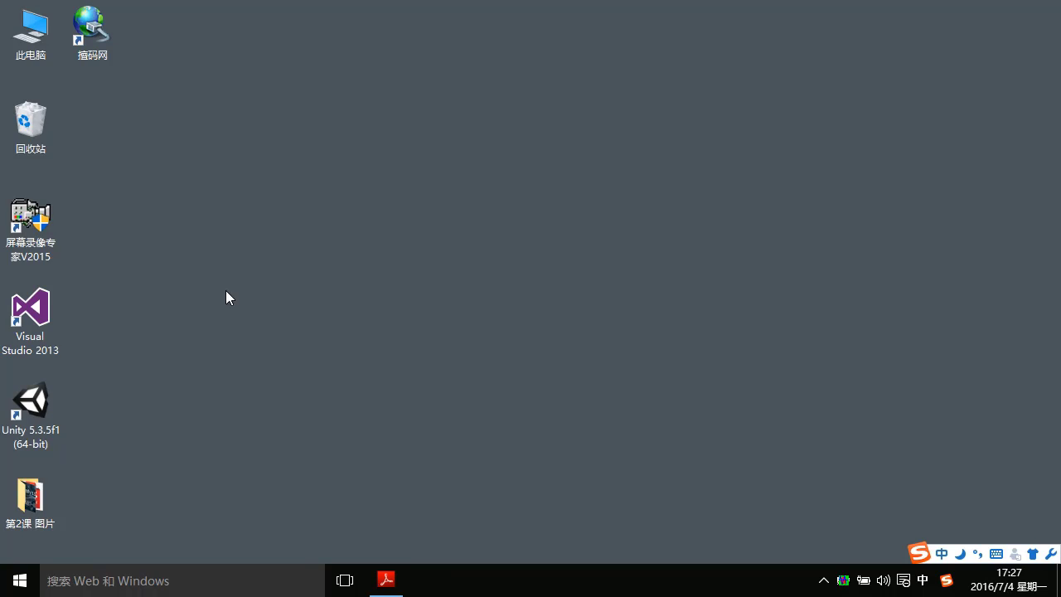
Launch Unity 5.3.5f1, open the JinJie project from D:\U3D_Project\02, then minimize the editor
double_click(2, 406)
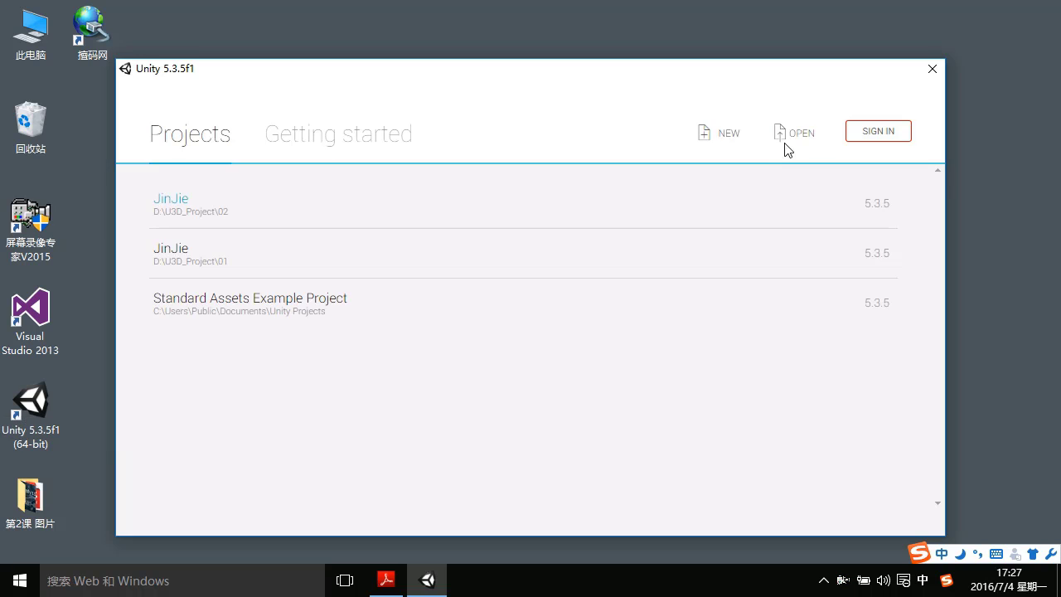
left_click(787, 136)
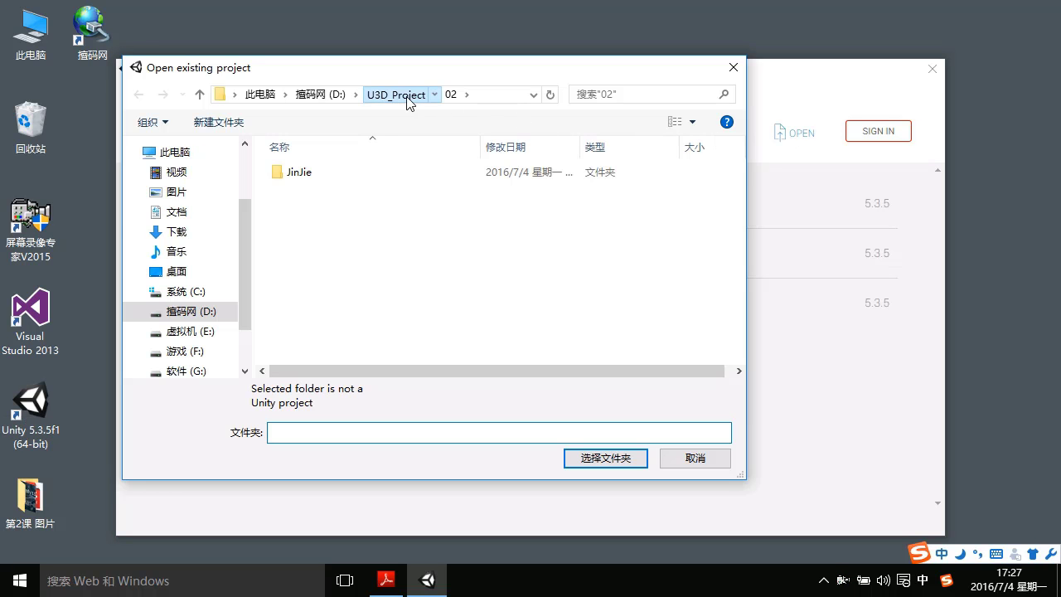
left_click(396, 93)
double_click(293, 192)
left_click(298, 175)
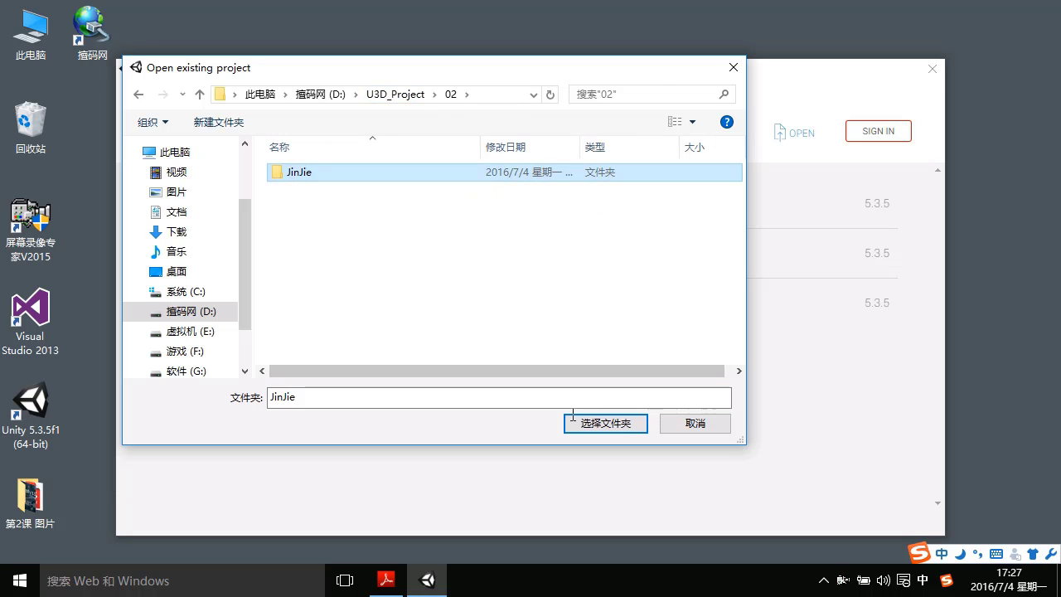
left_click(580, 355)
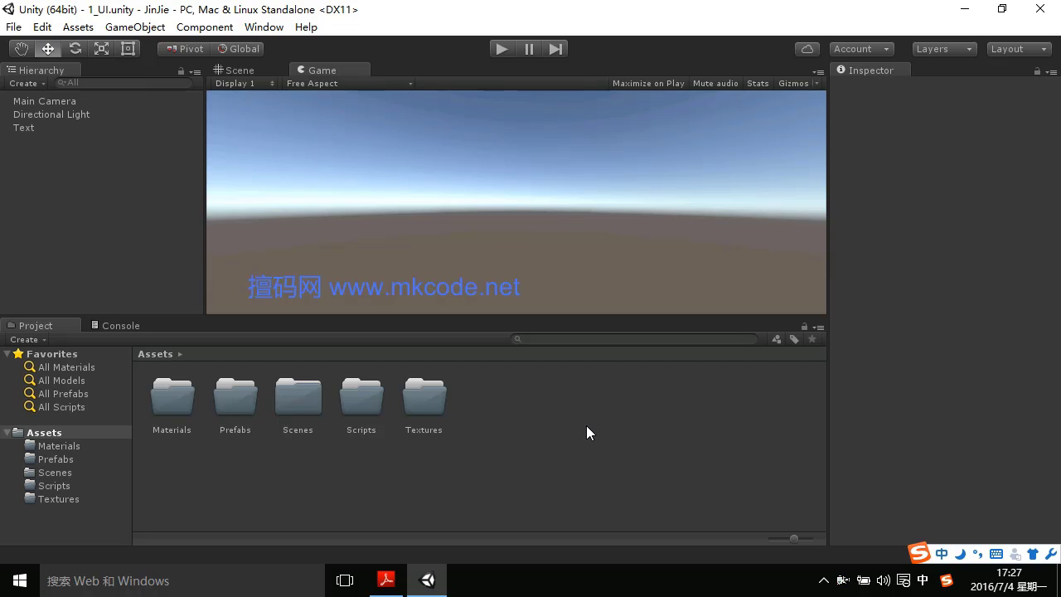
left_click(953, 10)
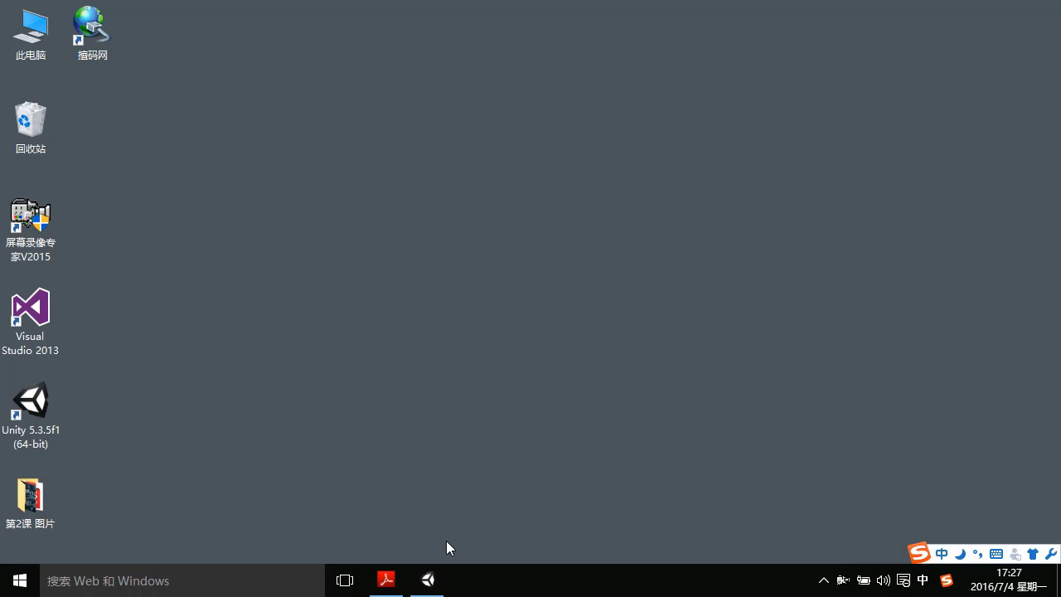
Scroll the lesson PDF to section 2.创建 GUITexture and highlight its description line
left_click(386, 580)
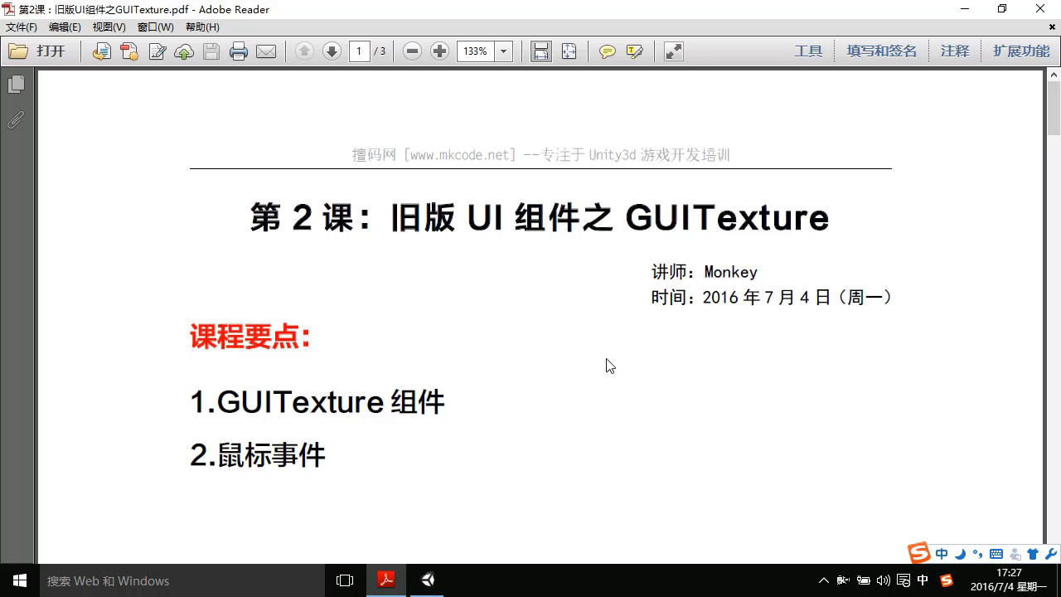
scroll(606, 365, "down", 5)
scroll(566, 353, "down", 5)
scroll(559, 351, "down", 3)
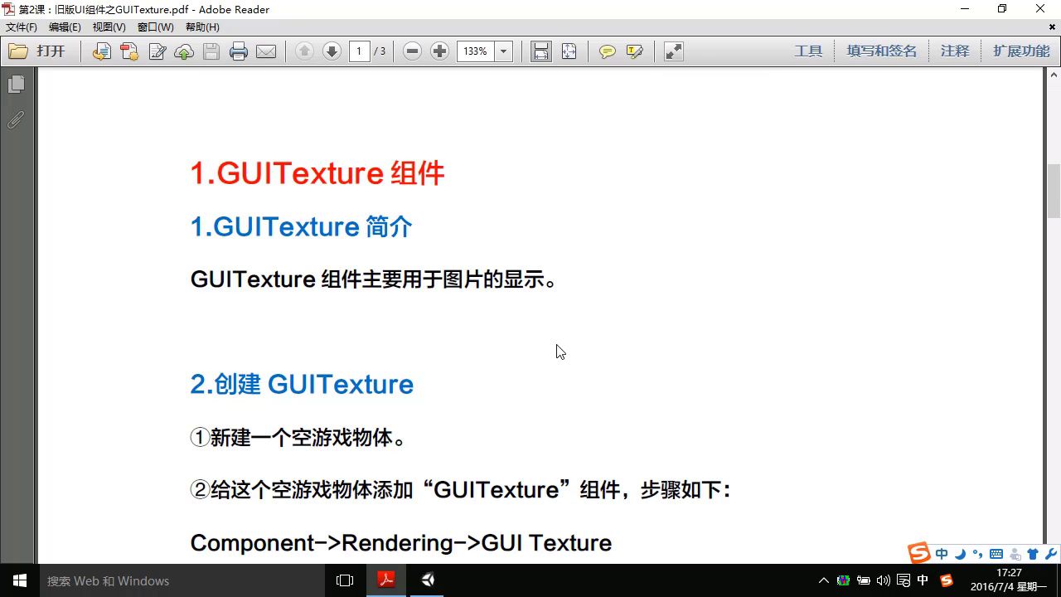
scroll(555, 344, "down", 1)
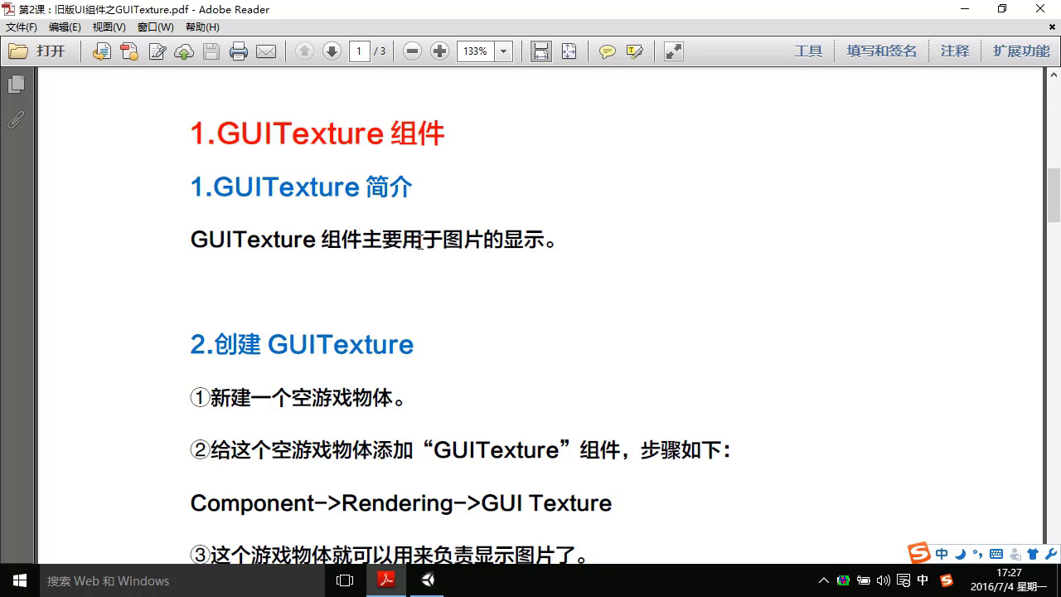
left_click_drag(421, 243, 506, 246)
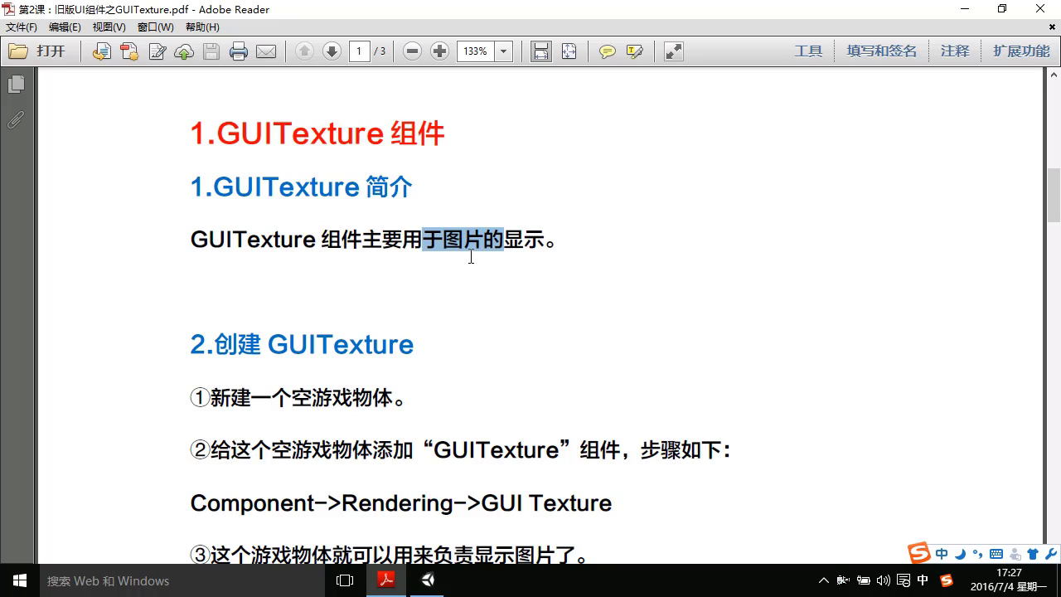
left_click(430, 294)
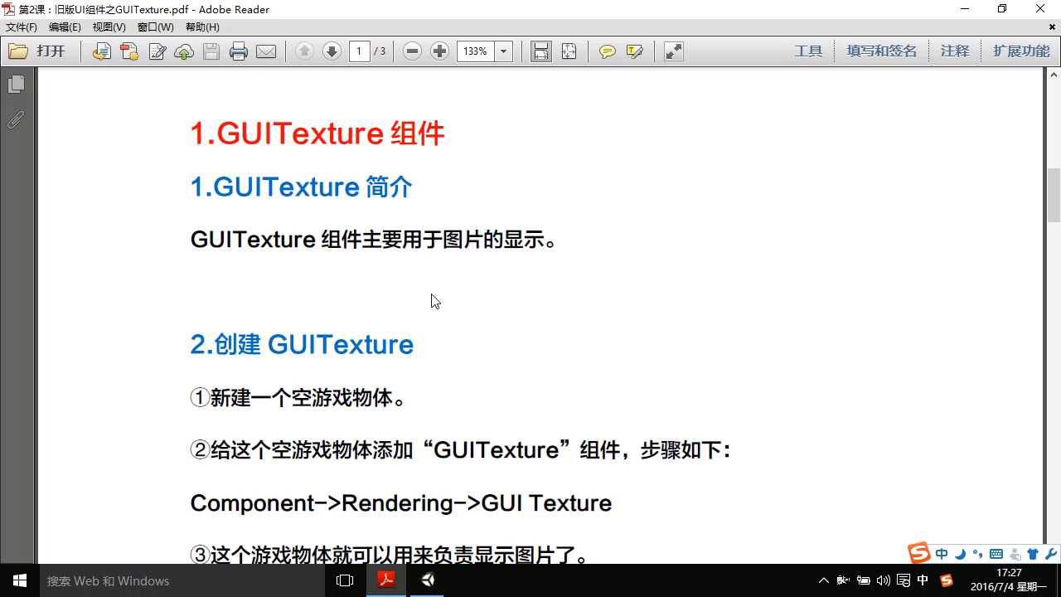
scroll(437, 300, "down", 3)
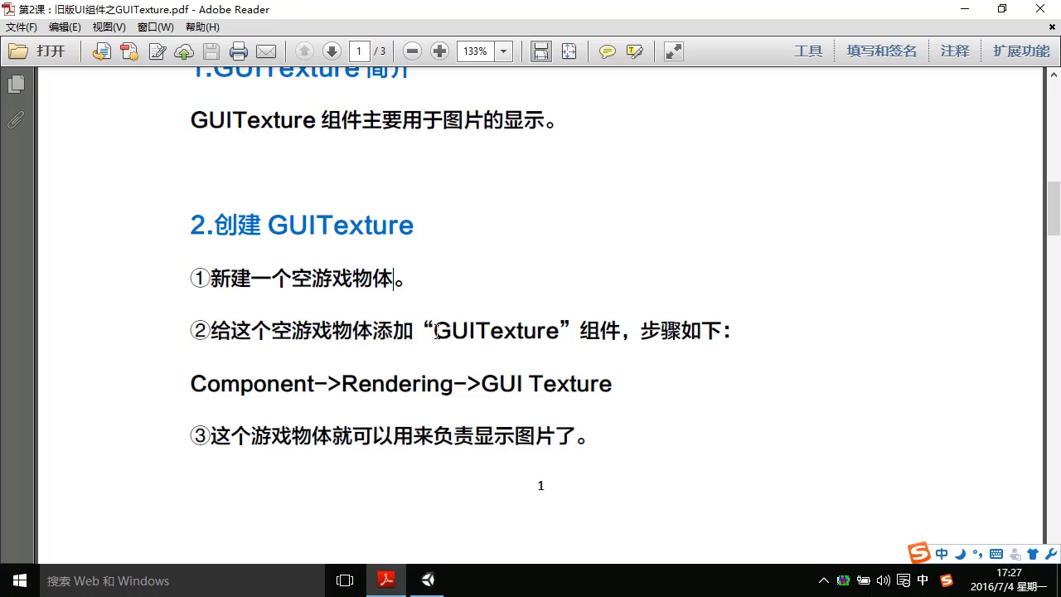
Highlight the Rendering > GUI Texture path and creation steps ① to ③, then return to Unity
left_click_drag(433, 335, 560, 341)
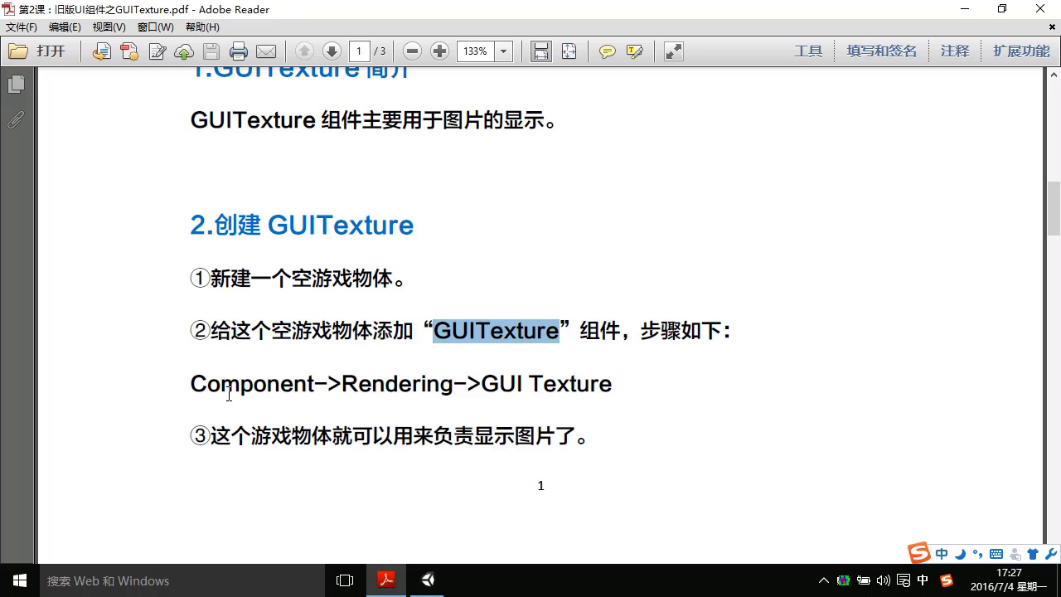
double_click(379, 383)
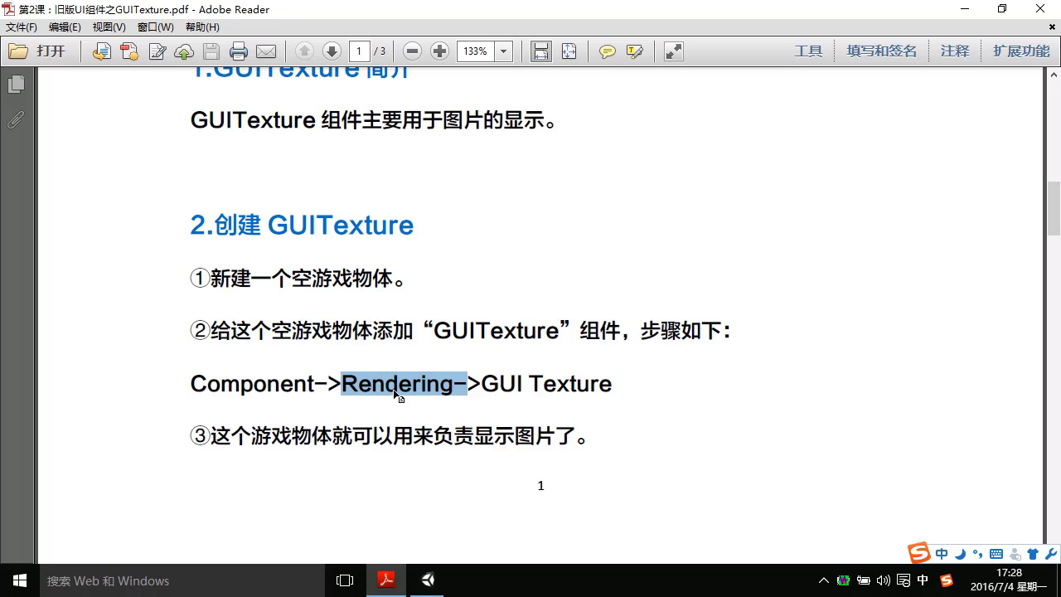
left_click_drag(481, 383, 548, 387)
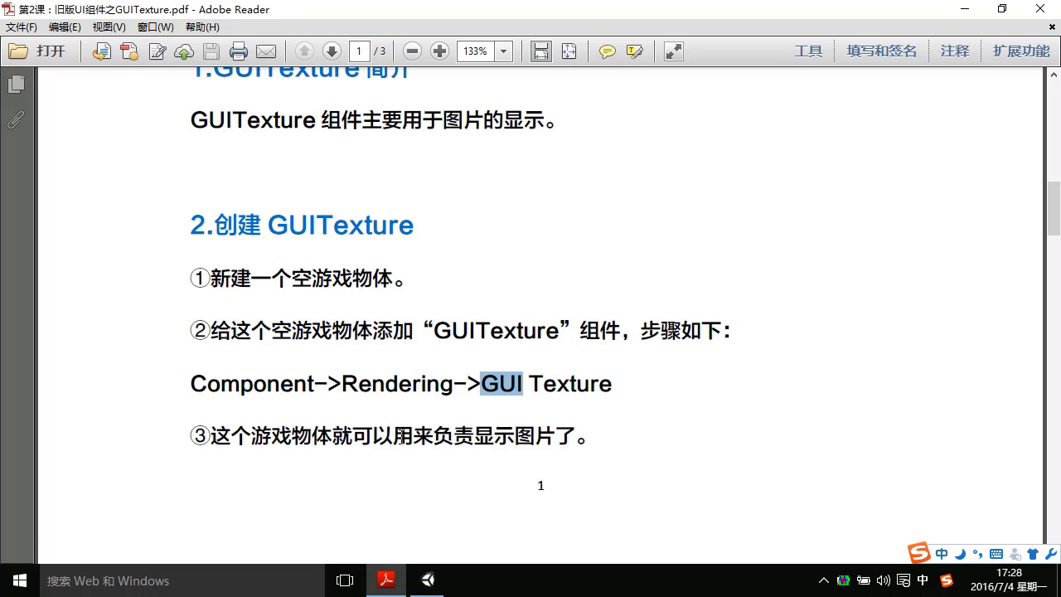
left_click(433, 443)
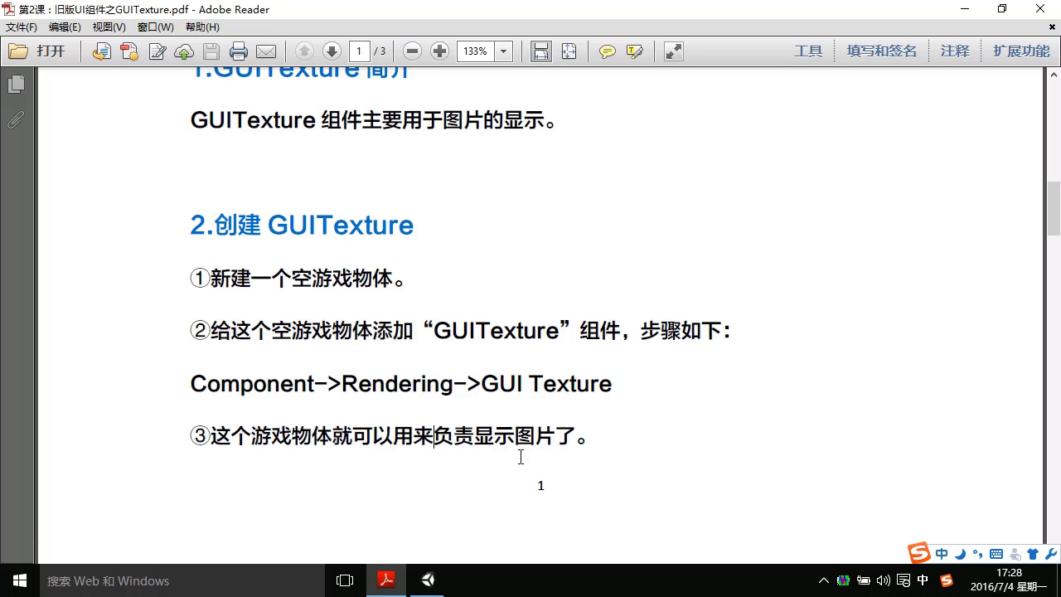
left_click_drag(608, 436, 199, 265)
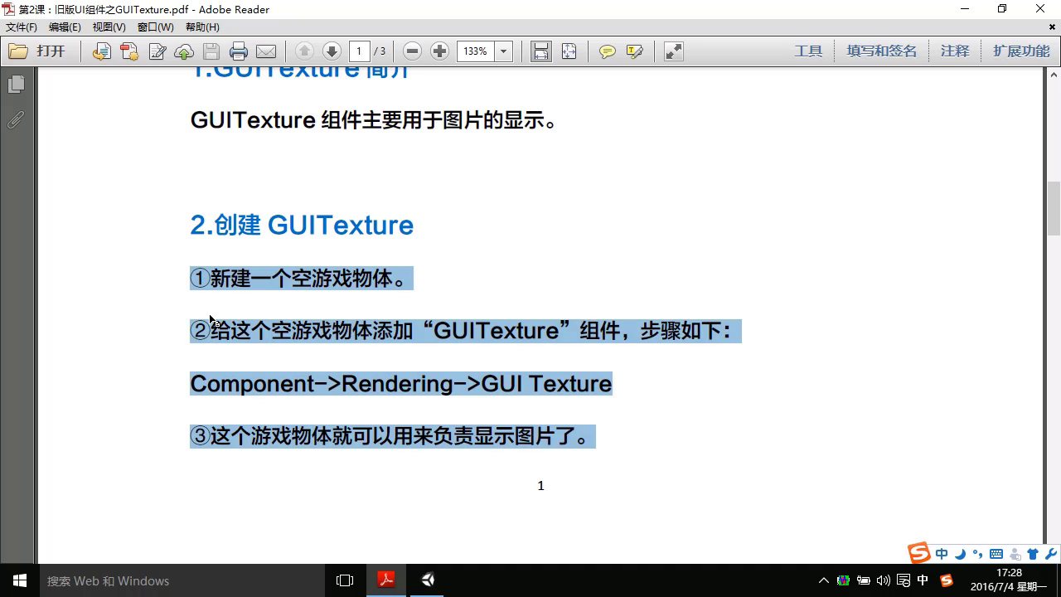
left_click(231, 452)
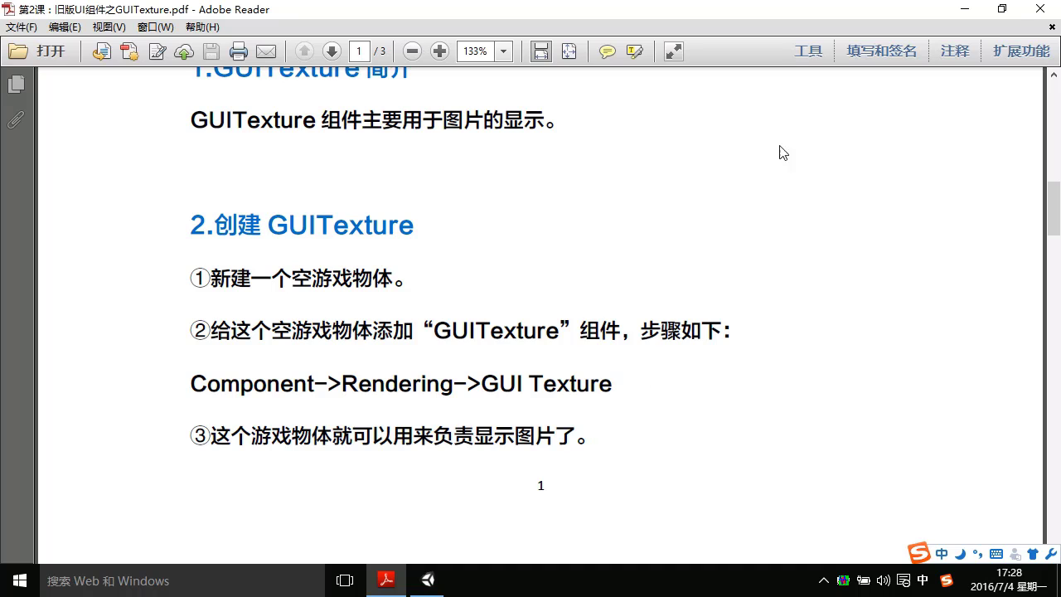
left_click(979, 10)
Create an empty game object in the Hierarchy and rename it Texture
left_click(429, 580)
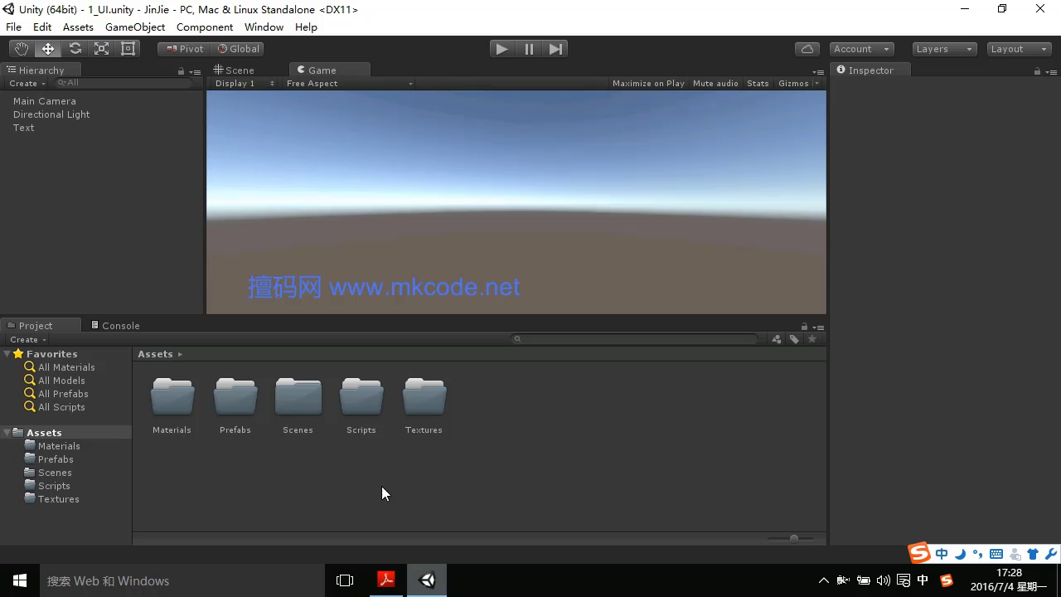
right_click(31, 191)
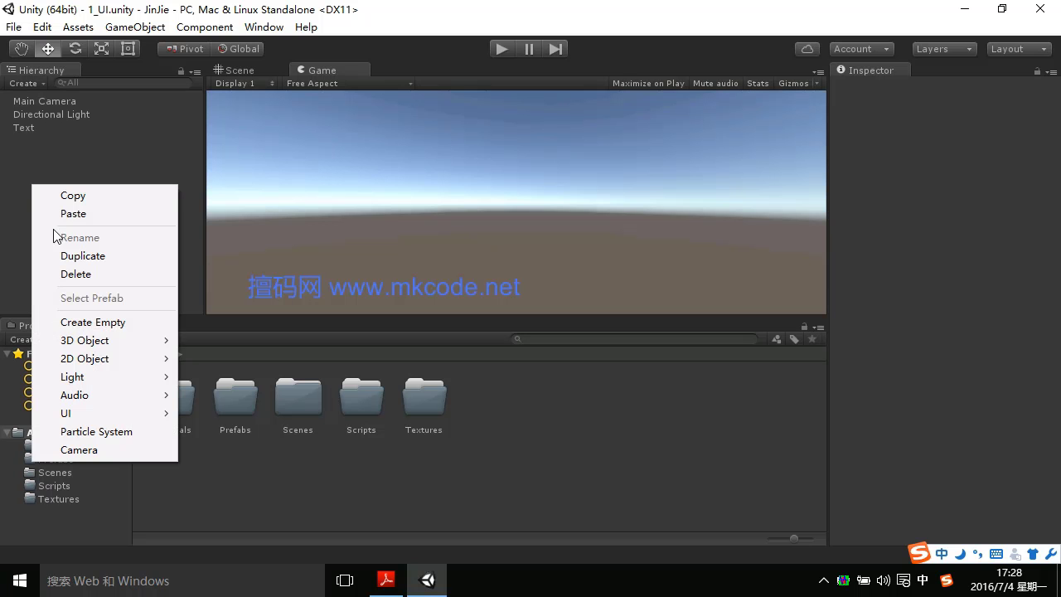
left_click(111, 321)
key("F2")
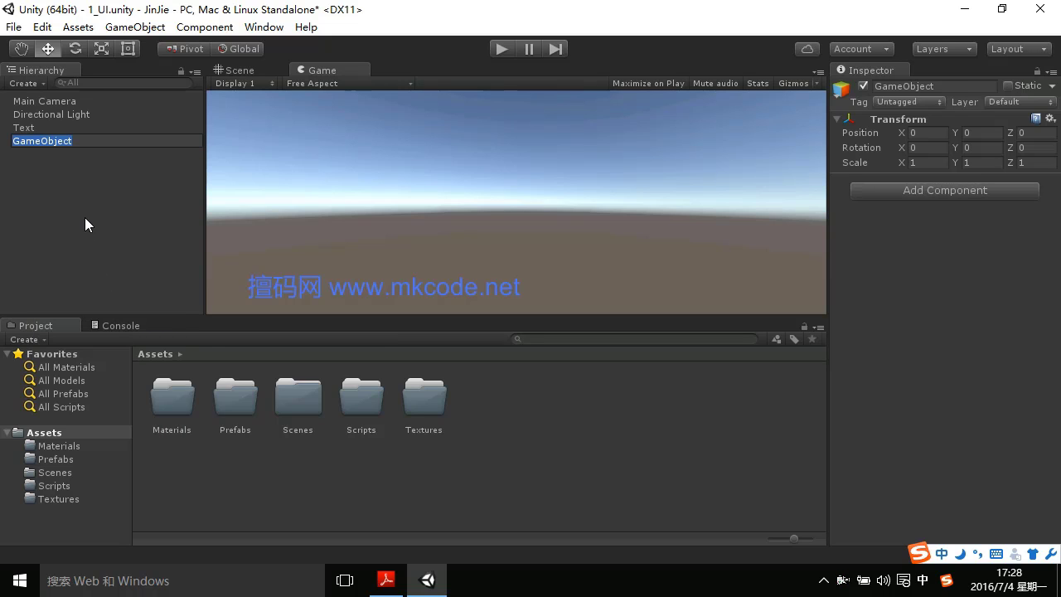
type("Tex")
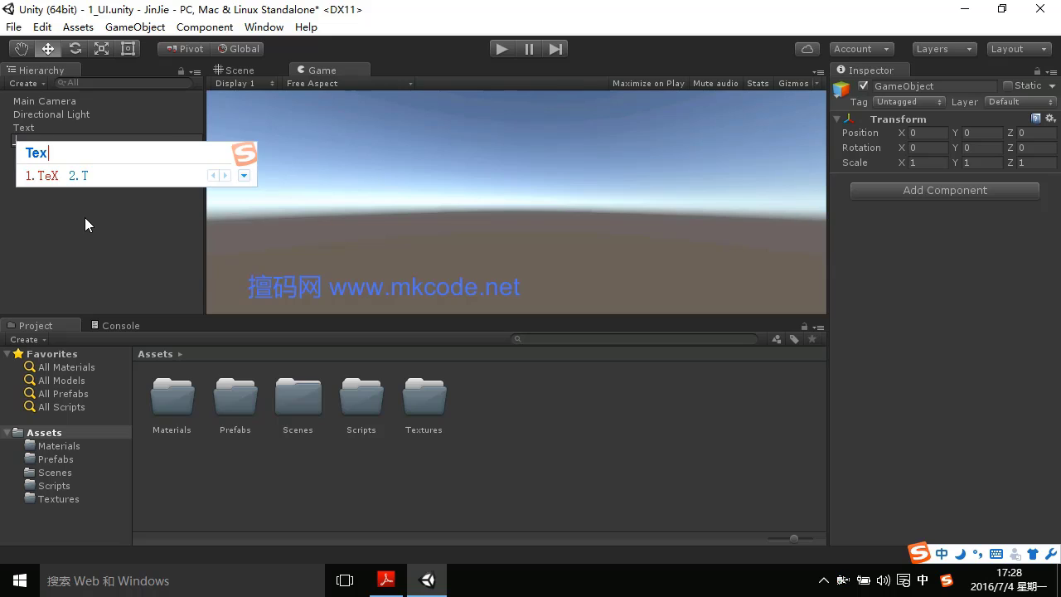
type("ture")
key("Return")
key("Return")
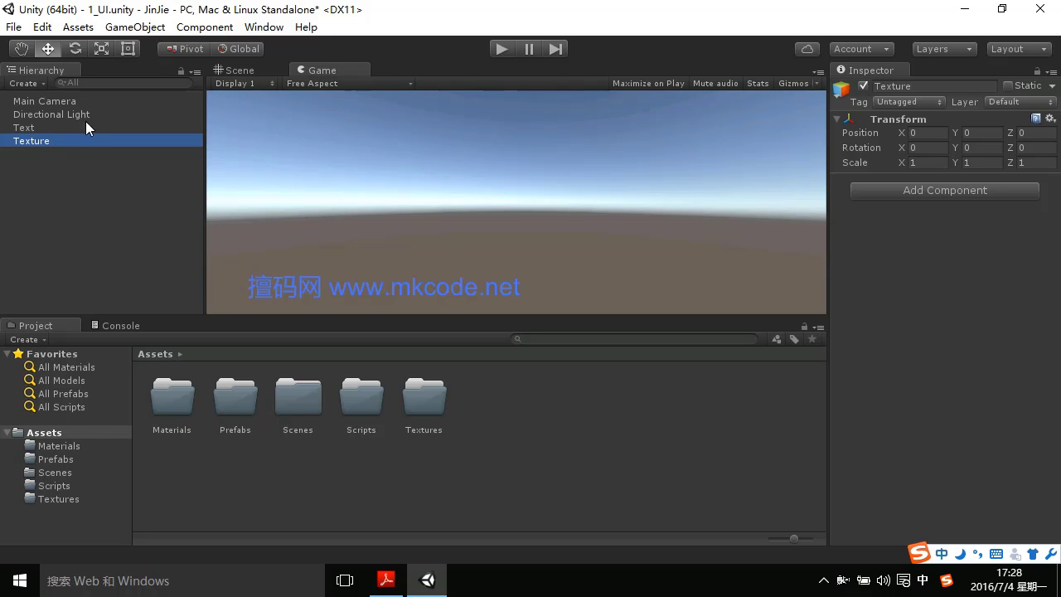
Add a GUI Texture component to Texture via Component > Rendering
left_click(204, 27)
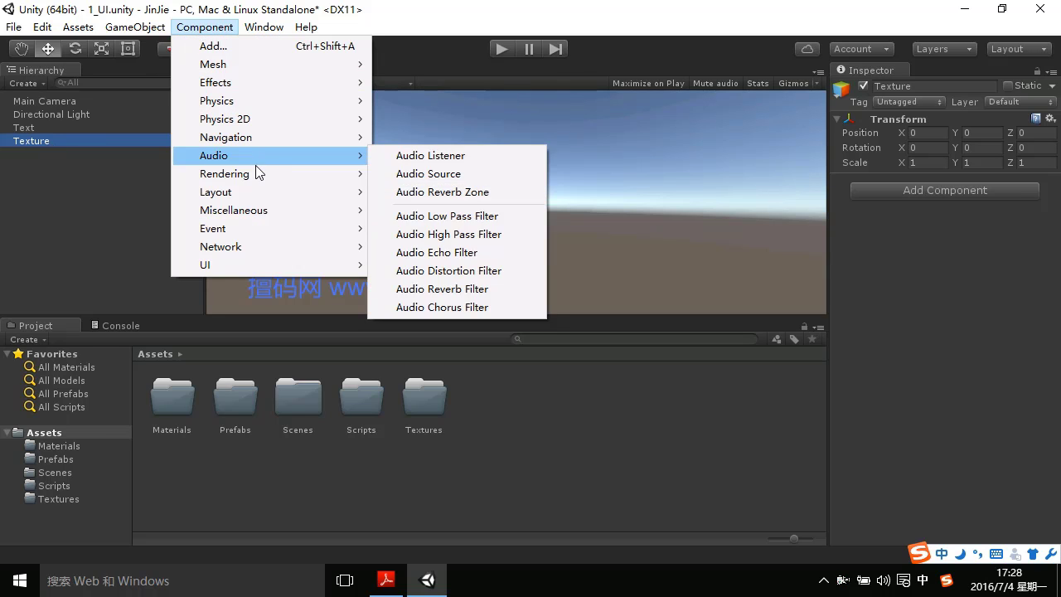
mouse_move(259, 173)
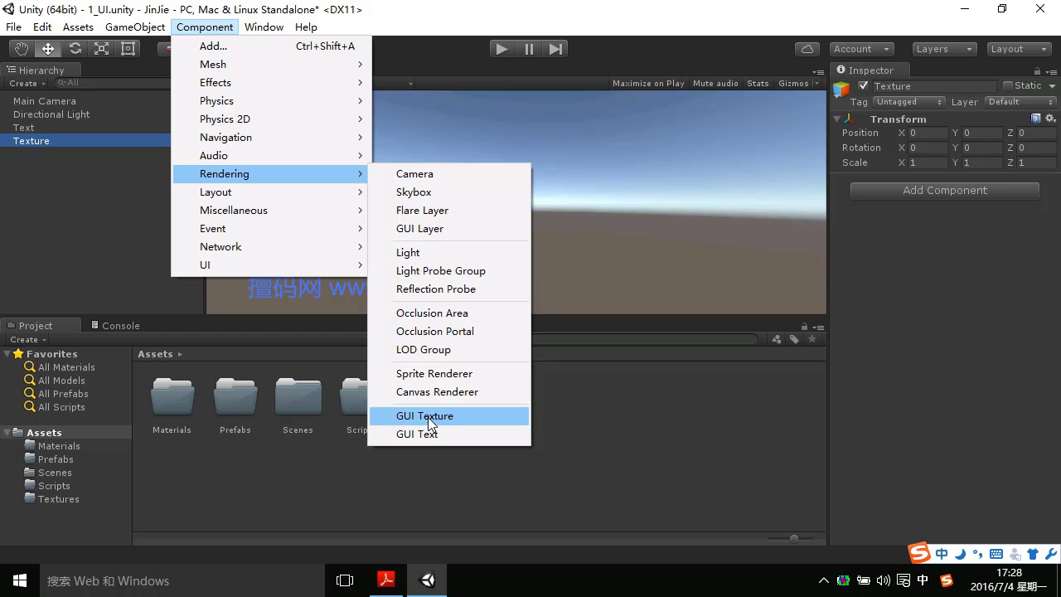
left_click(480, 415)
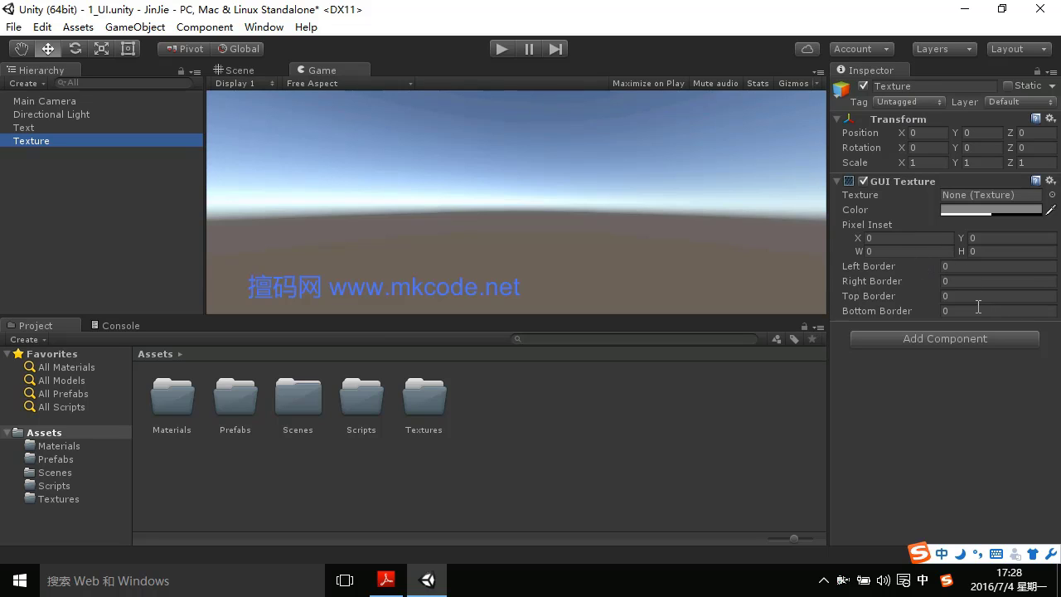
left_click(28, 156)
left_click(32, 141)
Show section 3.GUITexture 使用步骤 in the lesson PDF, which sets Scale to 0.1
left_click(387, 580)
scroll(585, 420, "down", 3)
scroll(586, 419, "down", 3)
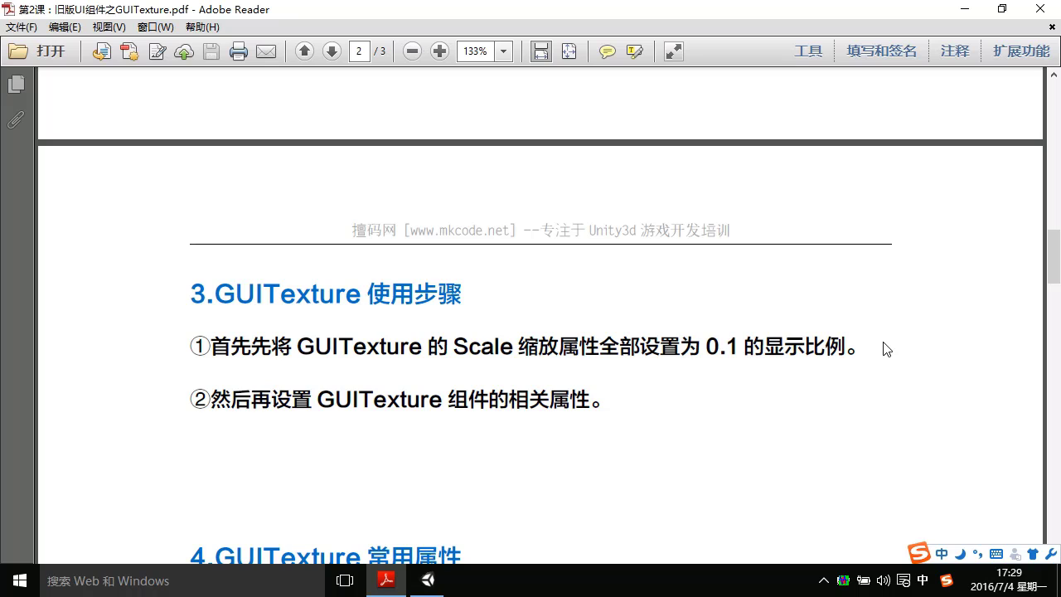
Set the Texture object's Transform Scale to 0.1 on X, Y and Z, then save the scene
left_click(963, 16)
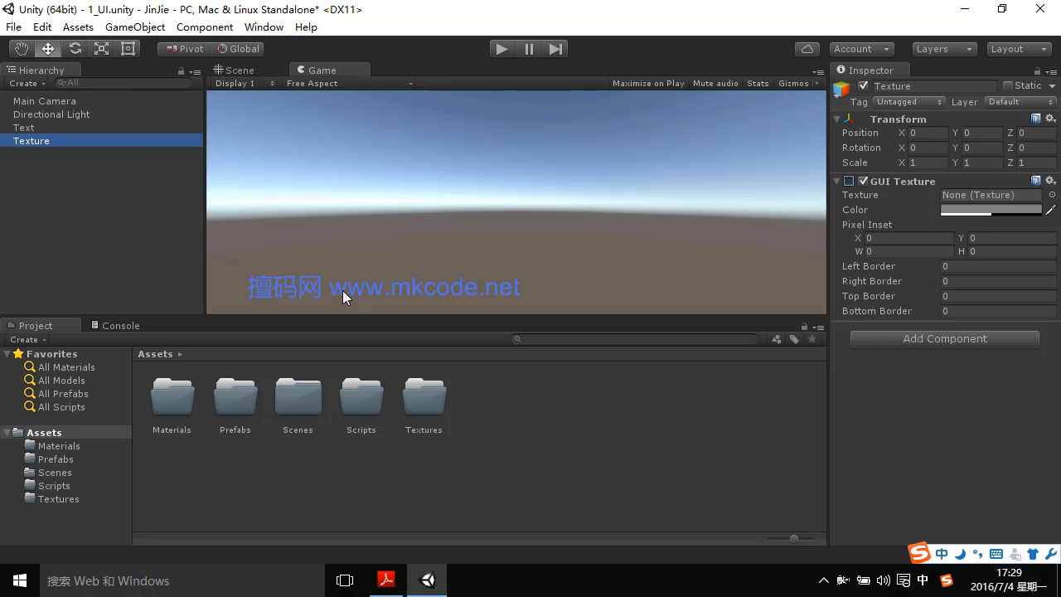
left_click(92, 193)
left_click(36, 141)
left_click(916, 162)
type("0.1")
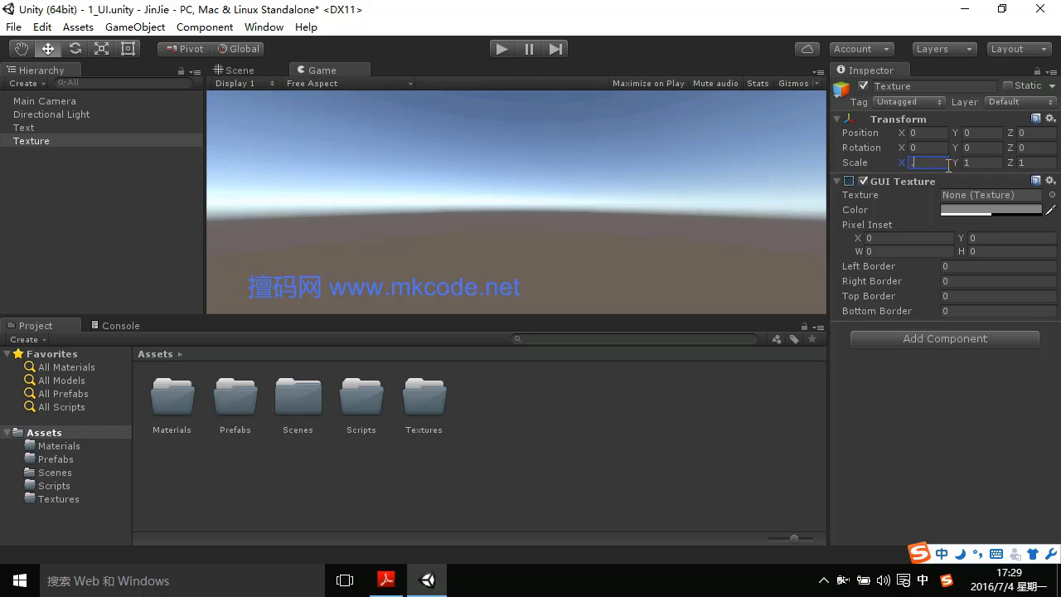
left_click(972, 163)
type("0.1")
key("Tab")
type("0.1")
left_click(971, 399)
key("ctrl+s")
Scroll the lesson PDF to section 4.GUITexture 常用属性 and select the Texture property's description
left_click(387, 580)
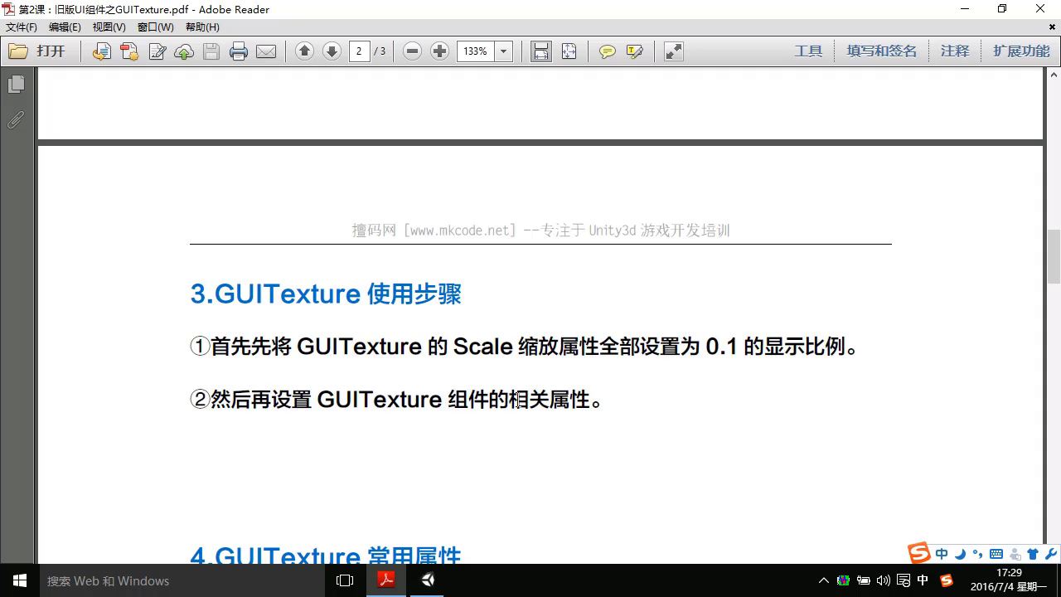
scroll(546, 455, "down", 3)
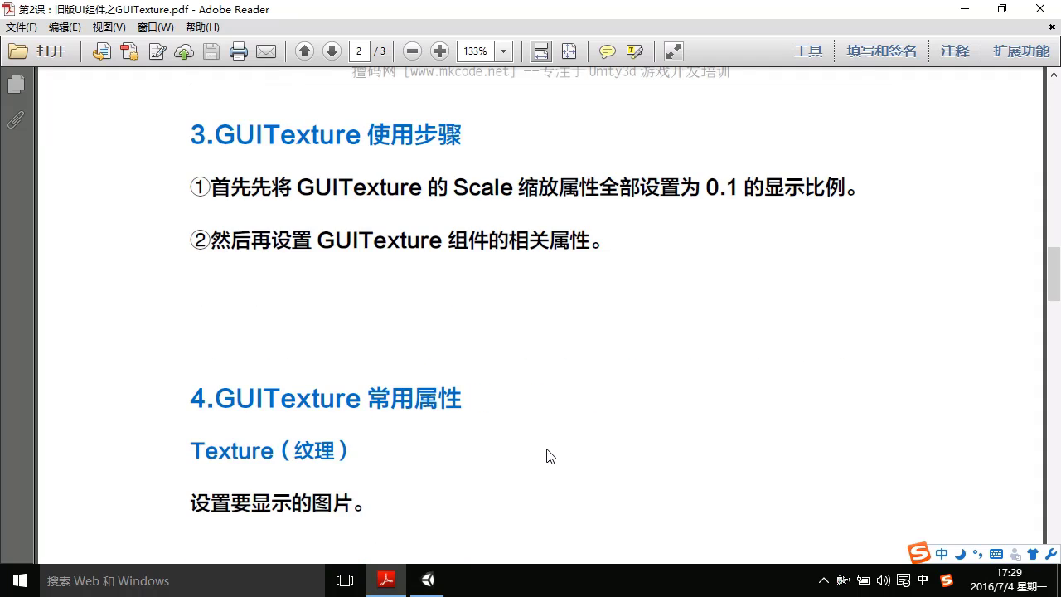
scroll(551, 443, "down", 3)
scroll(557, 423, "down", 2)
scroll(553, 410, "down", 1)
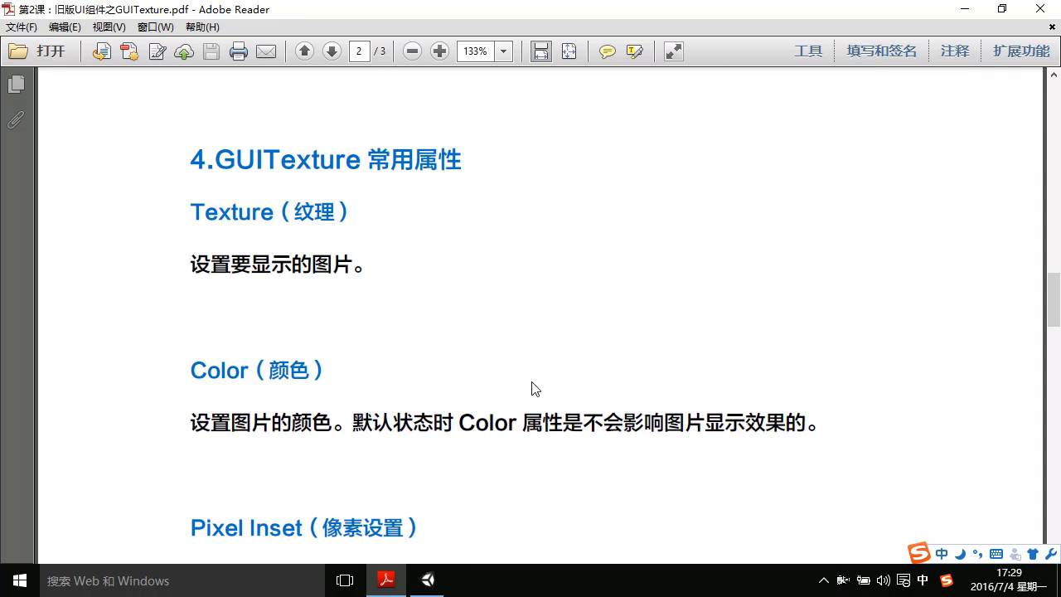
scroll(531, 388, "down", 1)
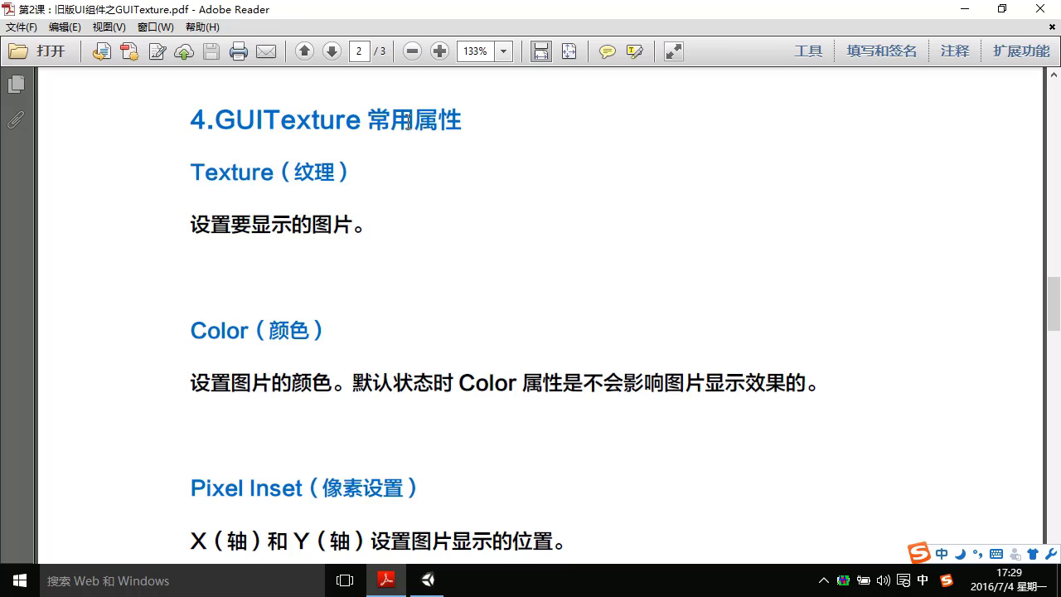
double_click(220, 171)
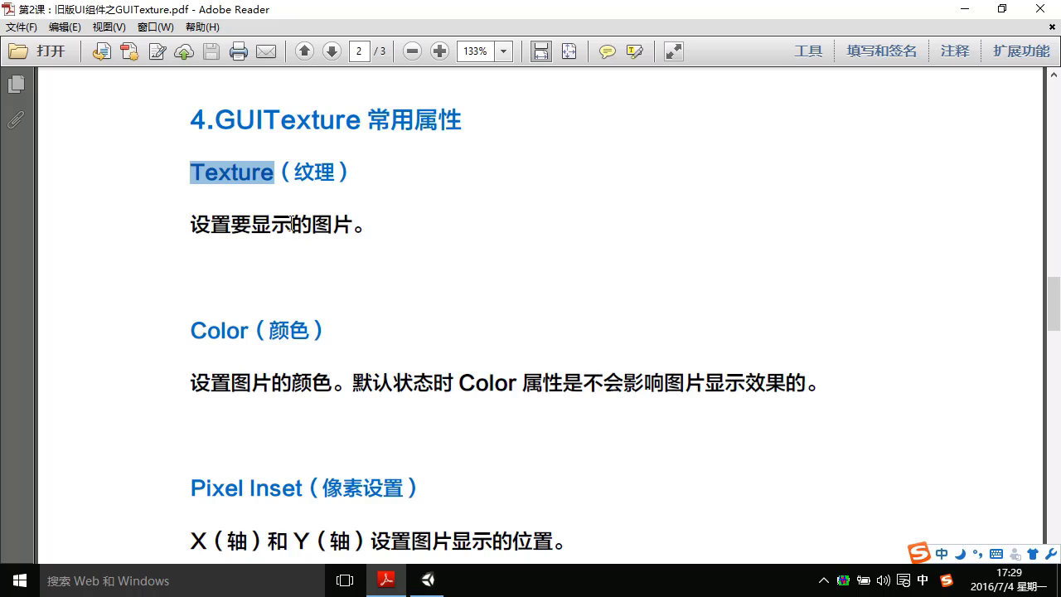
mouse_move(184, 226)
left_mouse_down()
mouse_move(308, 228)
mouse_move(324, 241)
left_mouse_up()
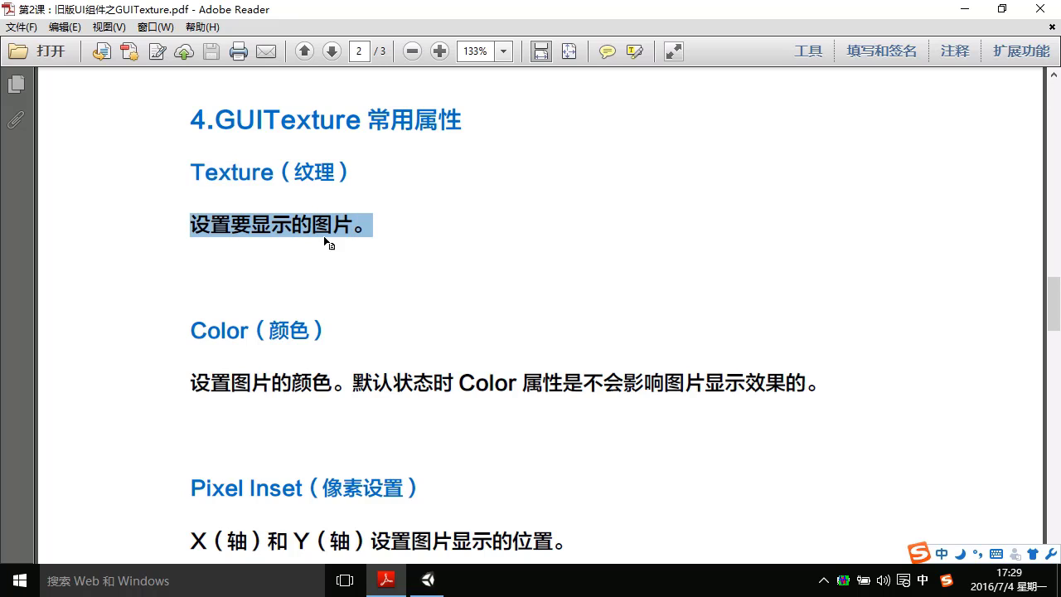
left_click(327, 292)
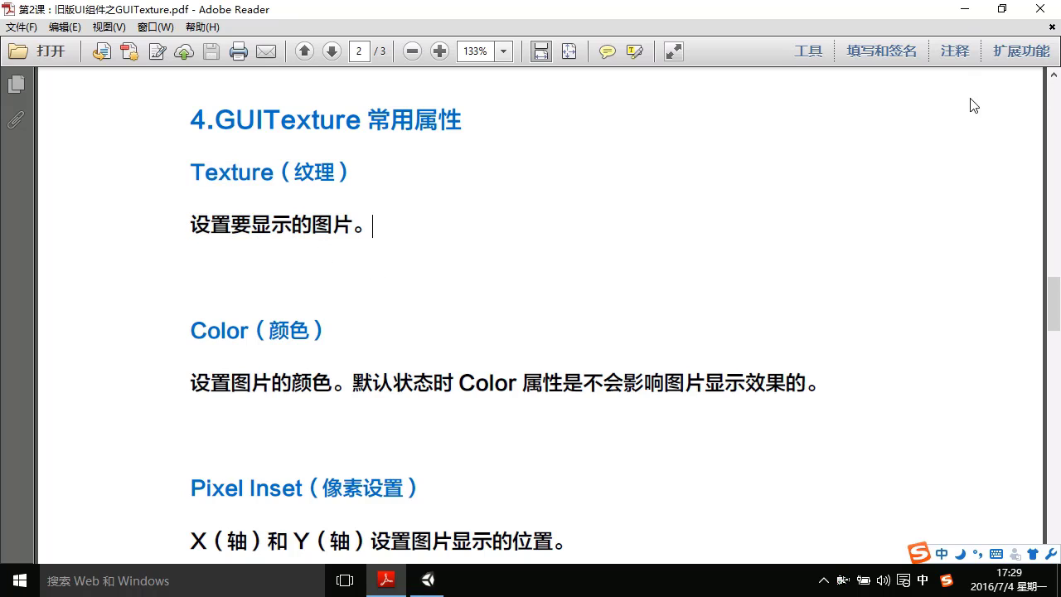
In Unity, select the GUI Texture's Texture slot, open Assets > Textures, and restore the window smaller
left_click(963, 10)
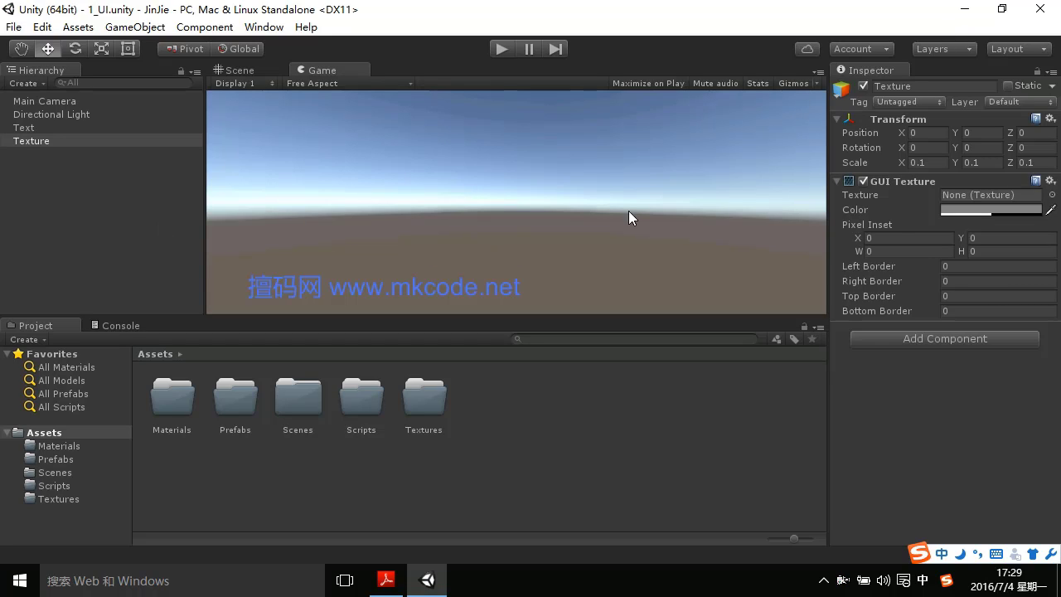
left_click(870, 197)
left_click(60, 498)
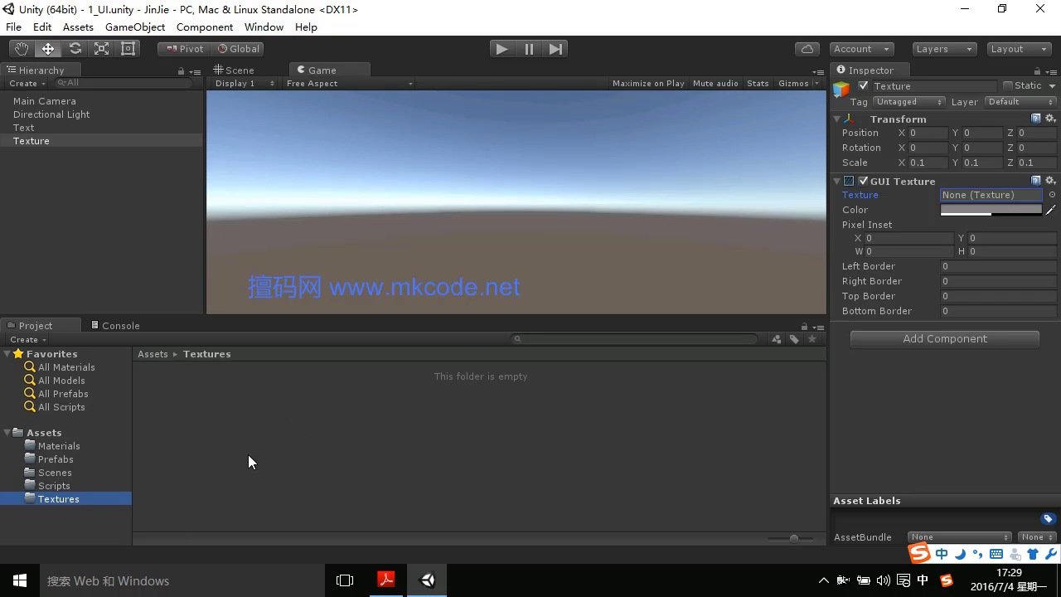
double_click(315, 10)
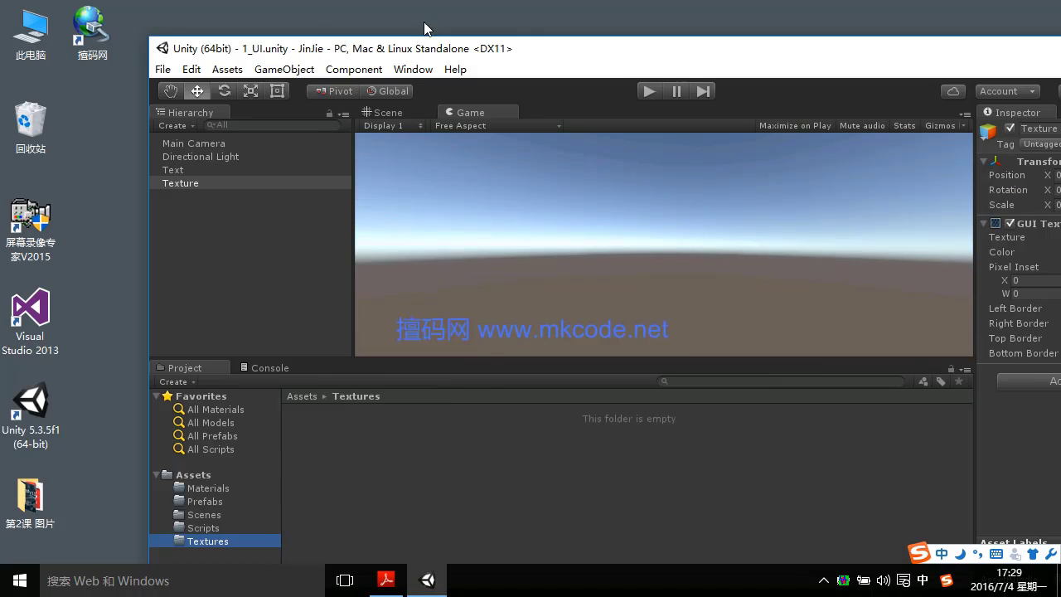
Preview pic.jpg from the 第2课 图片 folder, drag it into Unity's Textures folder, and close Explorer
double_click(38, 510)
double_click(679, 5)
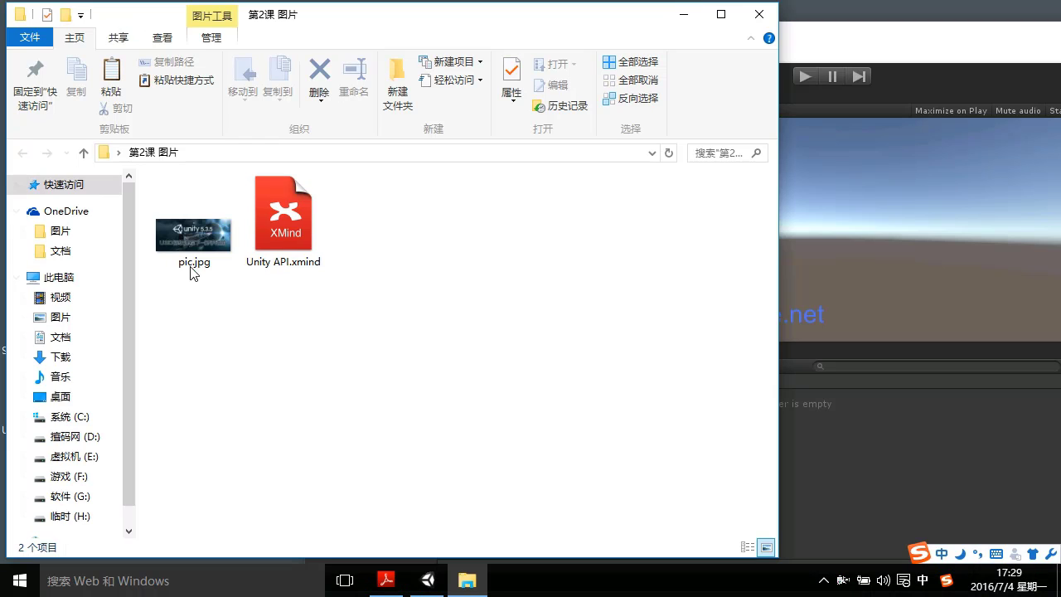
left_click(192, 236)
double_click(192, 237)
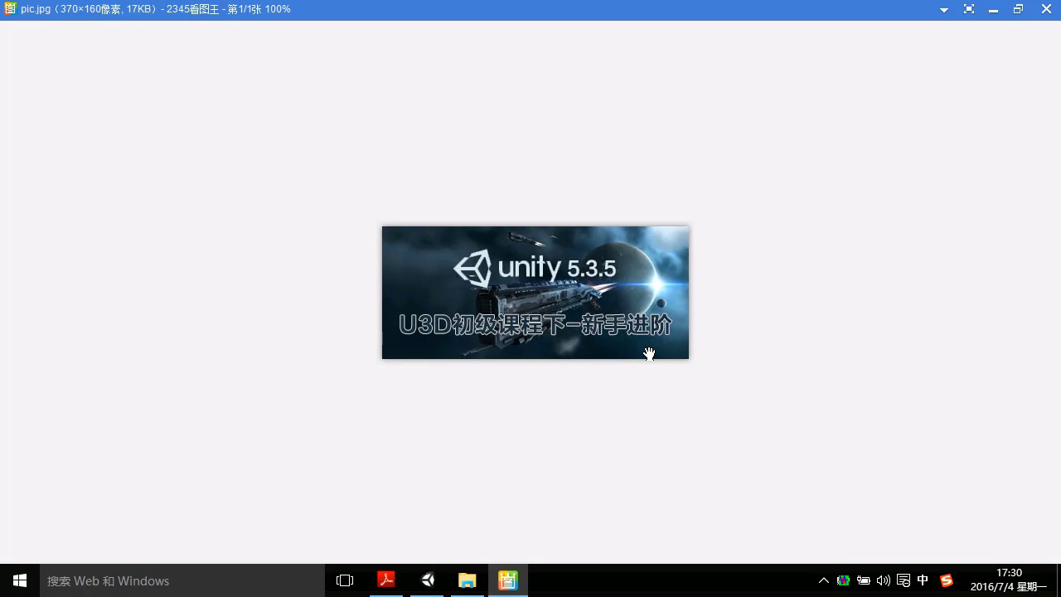
left_click(1046, 8)
left_click_drag(209, 259, 912, 473)
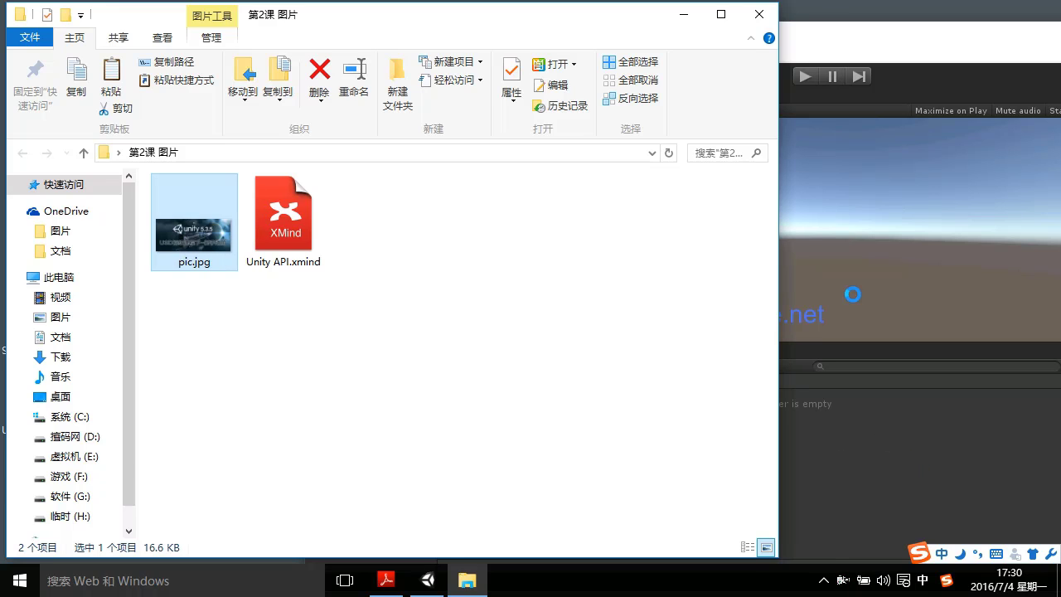
left_click(759, 14)
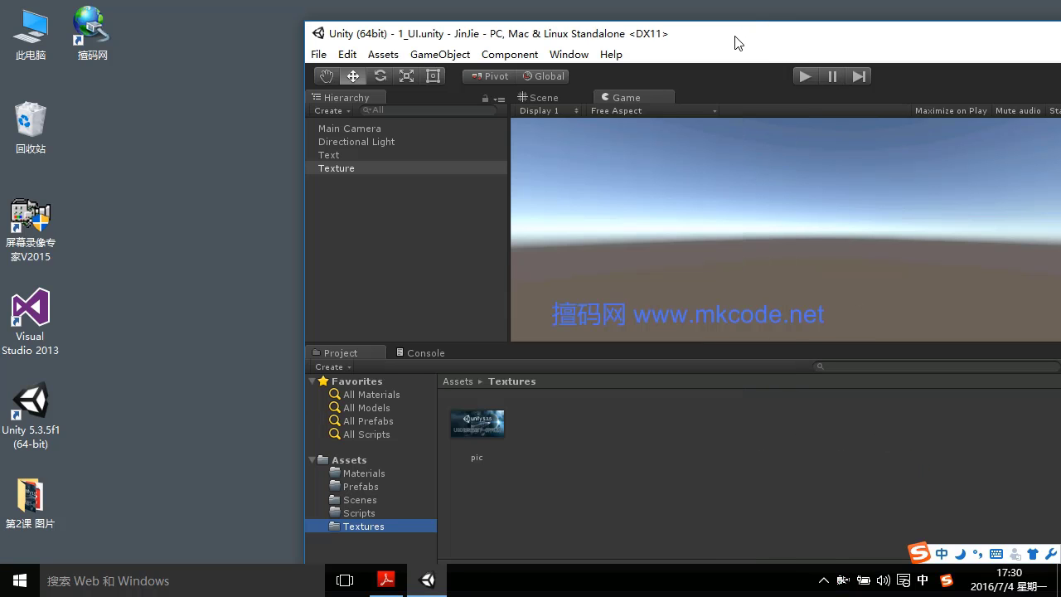
left_click_drag(734, 40, 454, 42)
Maximize Unity and find the imported pic image in the Textures folder
double_click(454, 42)
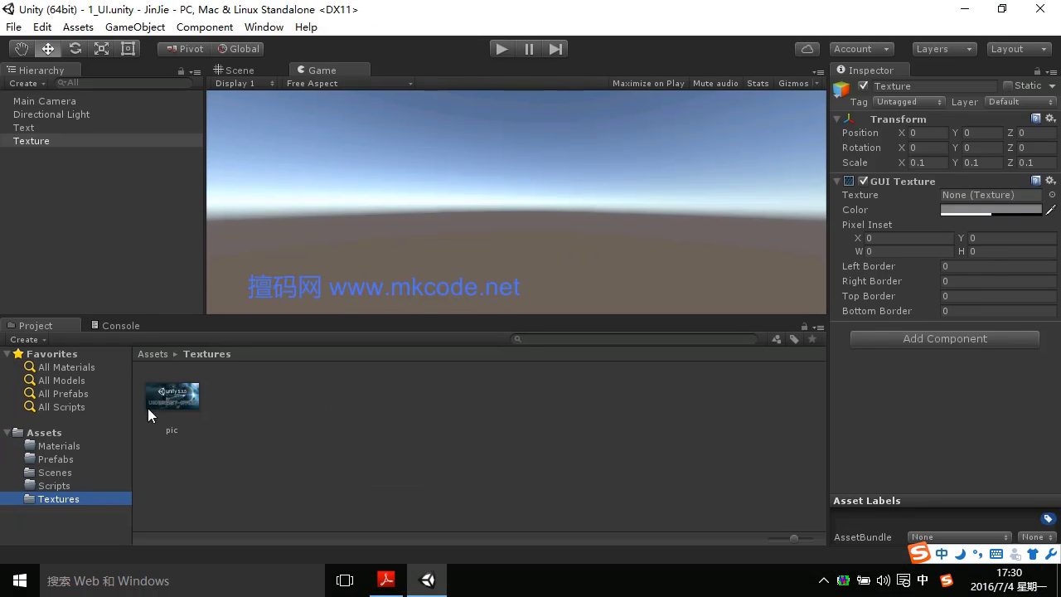
left_click(54, 486)
left_click(57, 499)
left_click(181, 400)
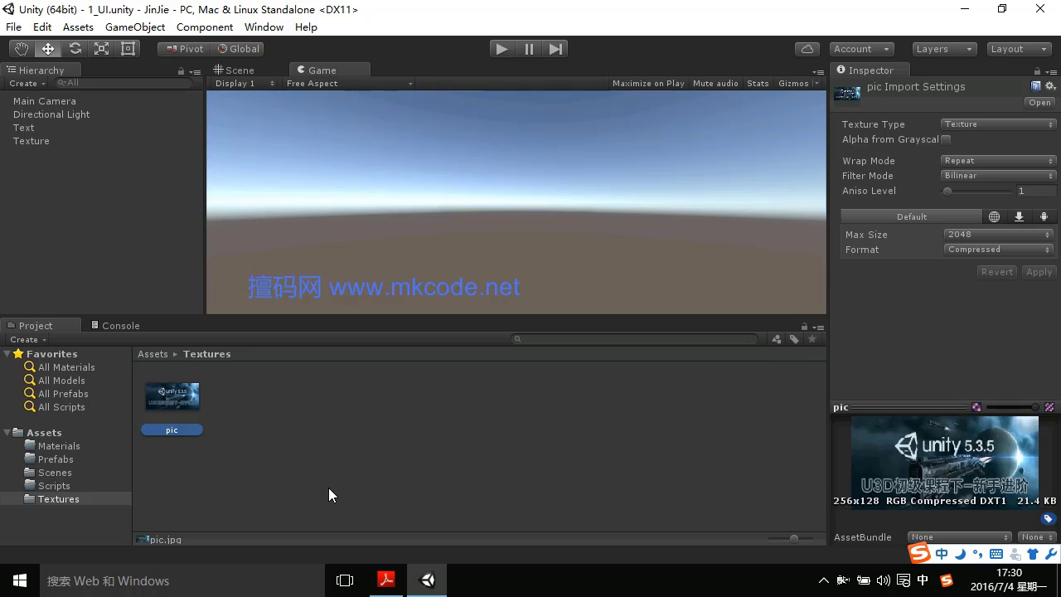
left_click(329, 484)
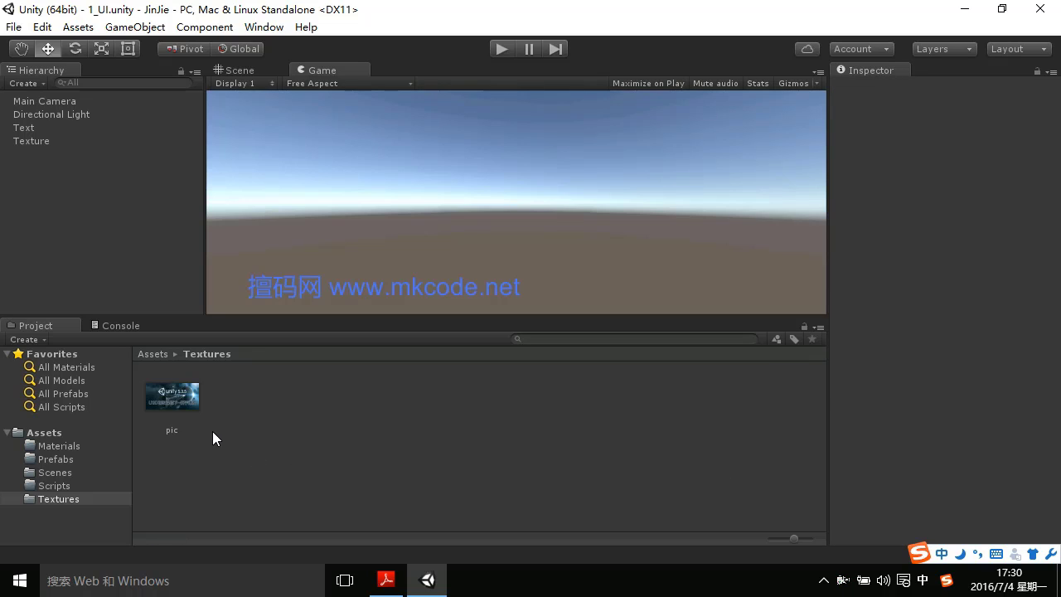
Assign pic as the texture of the Texture object's GUI Texture component
left_click(38, 141)
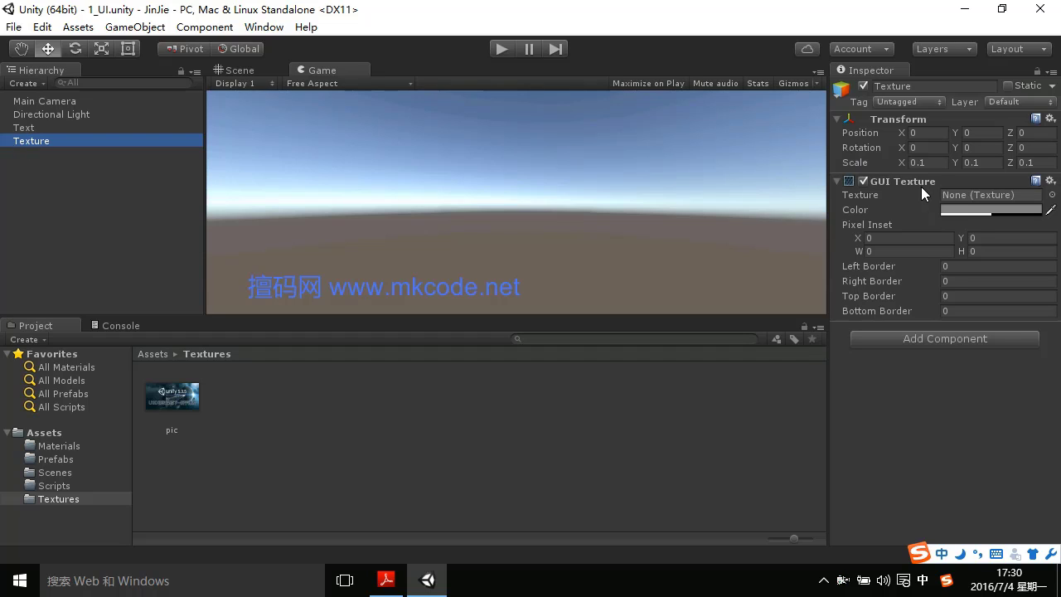
left_click(1051, 196)
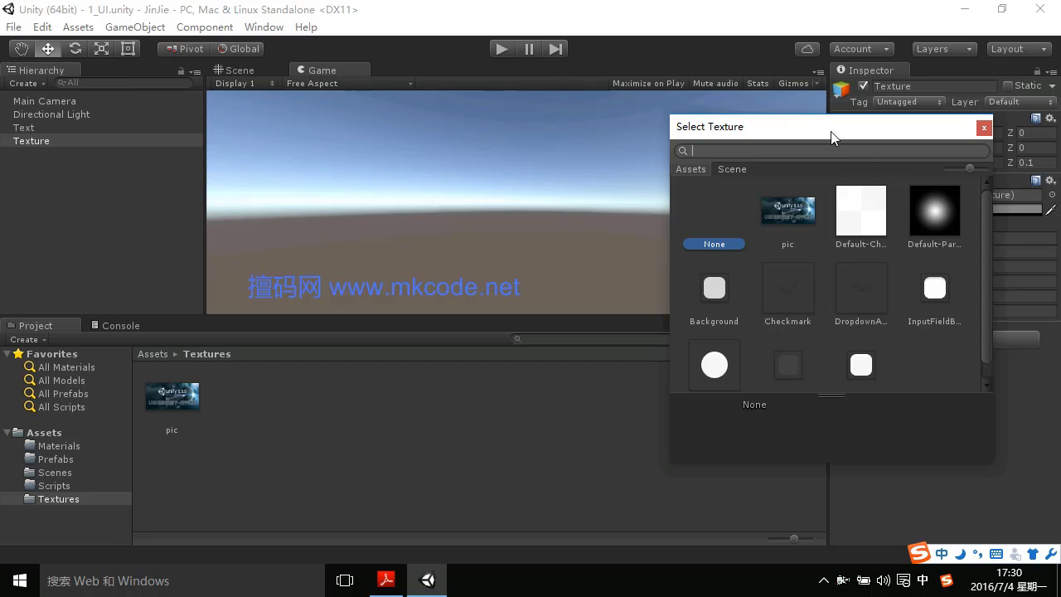
left_click_drag(829, 135, 763, 151)
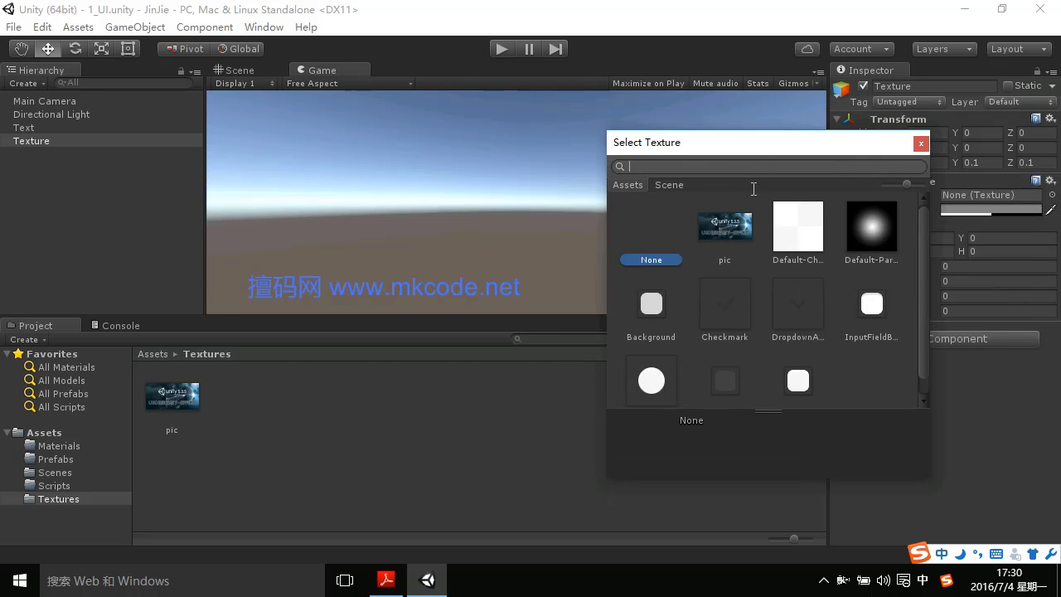
left_click(740, 222)
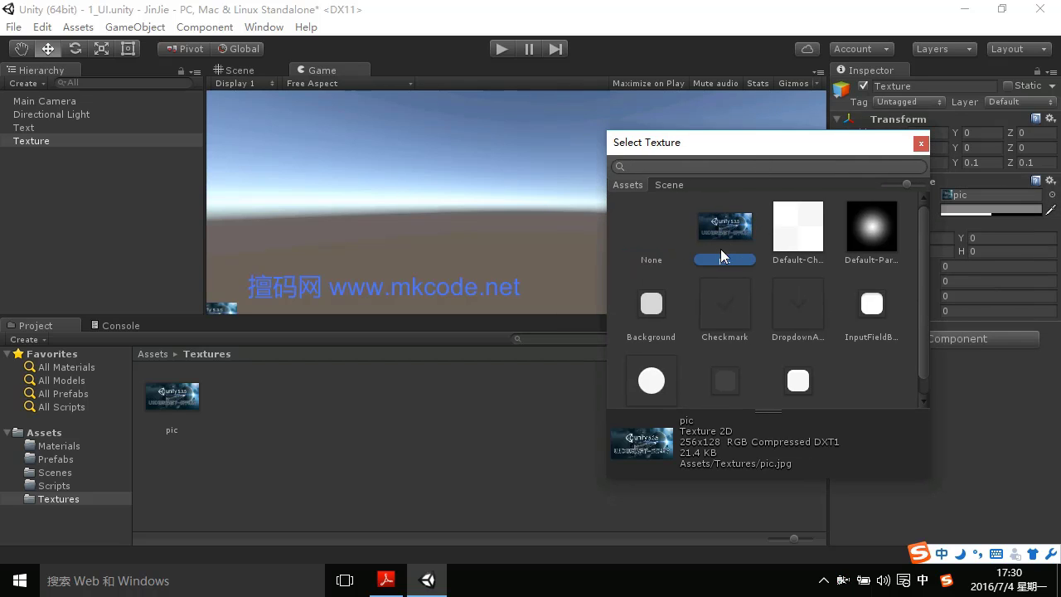
left_click(922, 144)
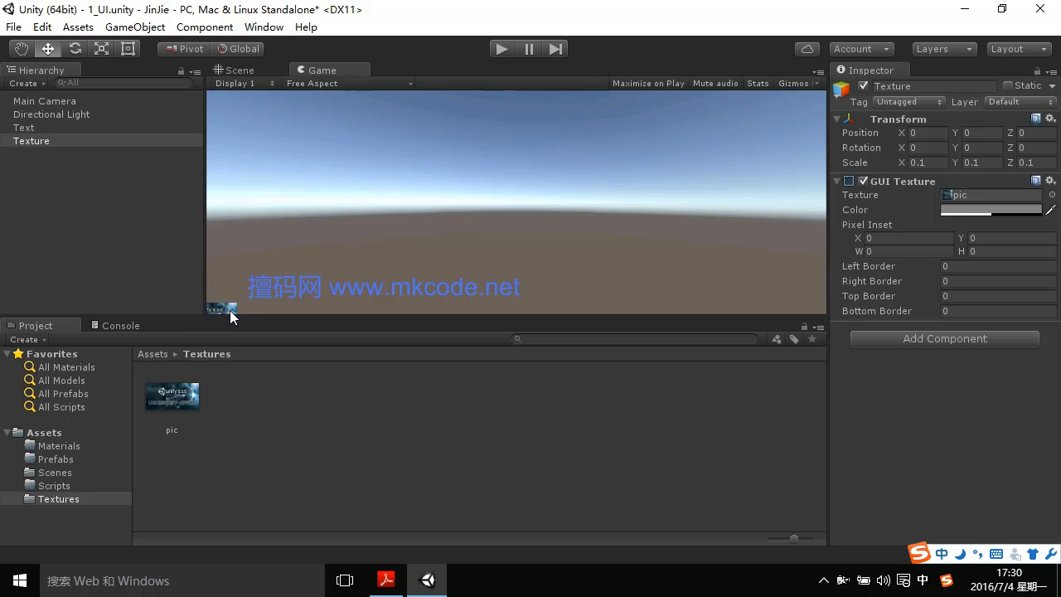
Review the Texture and Color property notes in the lesson PDF, then minimize Reader
left_click(386, 580)
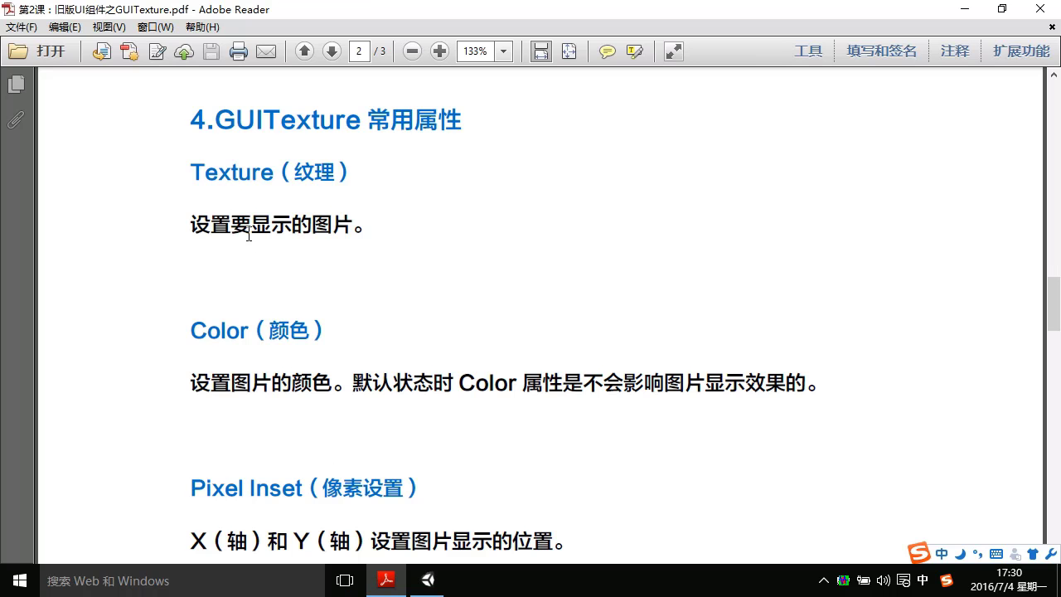
left_click_drag(191, 172, 351, 177)
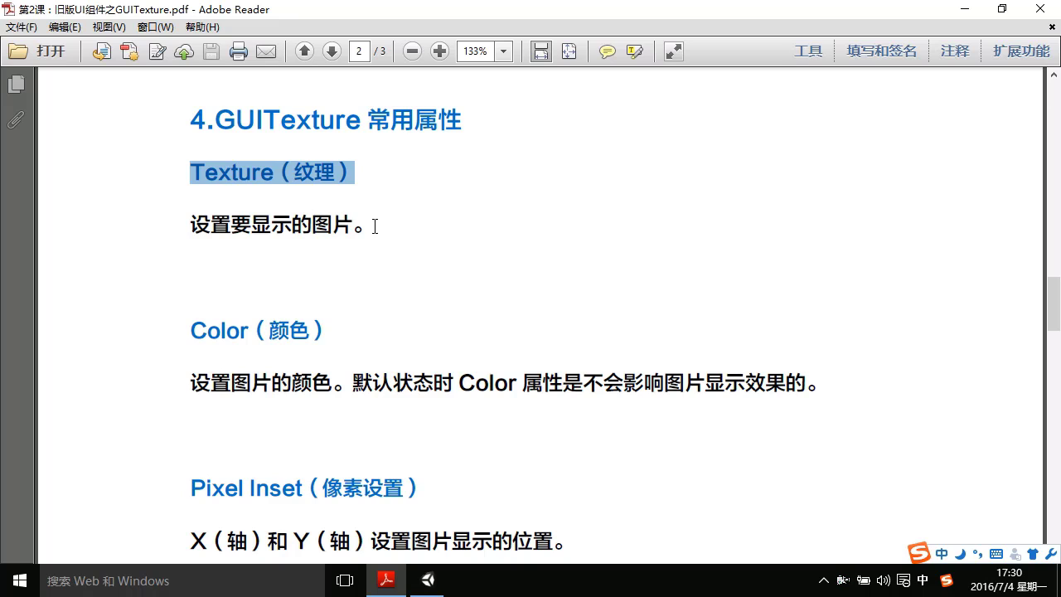
left_click_drag(375, 217, 163, 219)
left_click(277, 289)
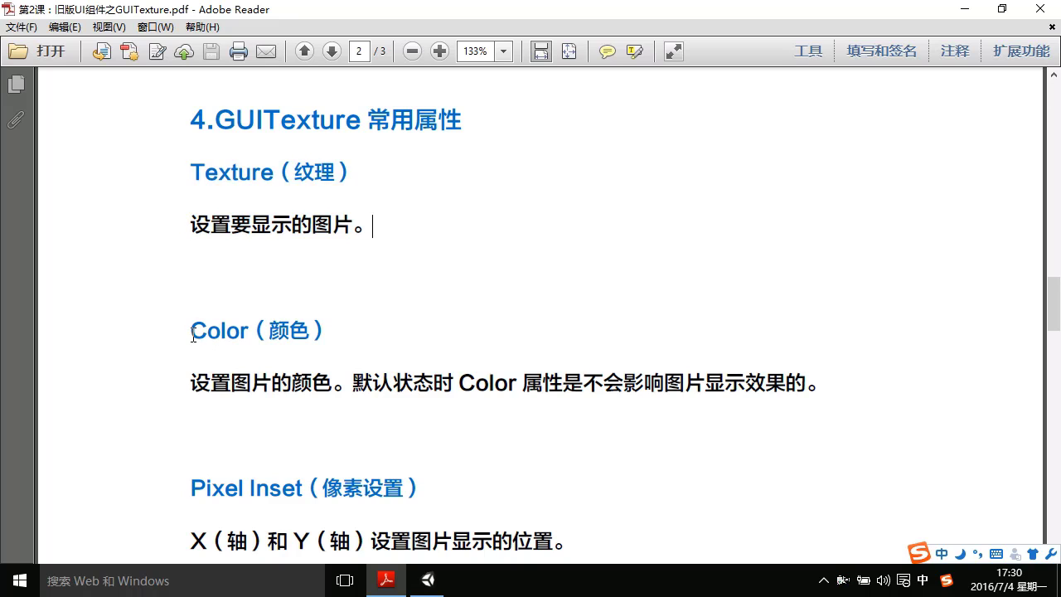
left_click_drag(189, 330, 353, 332)
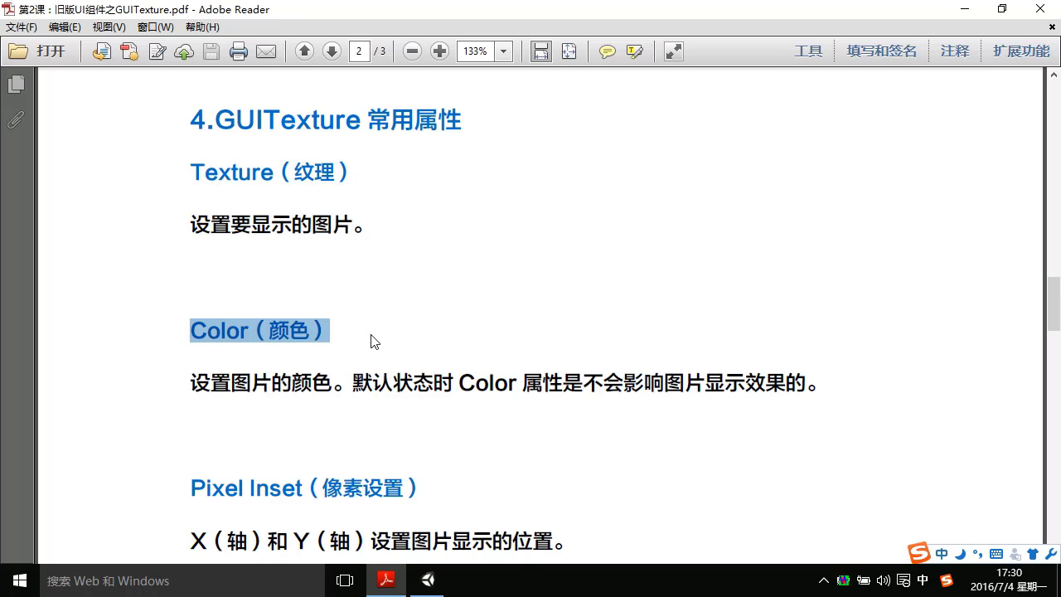
left_click(372, 336)
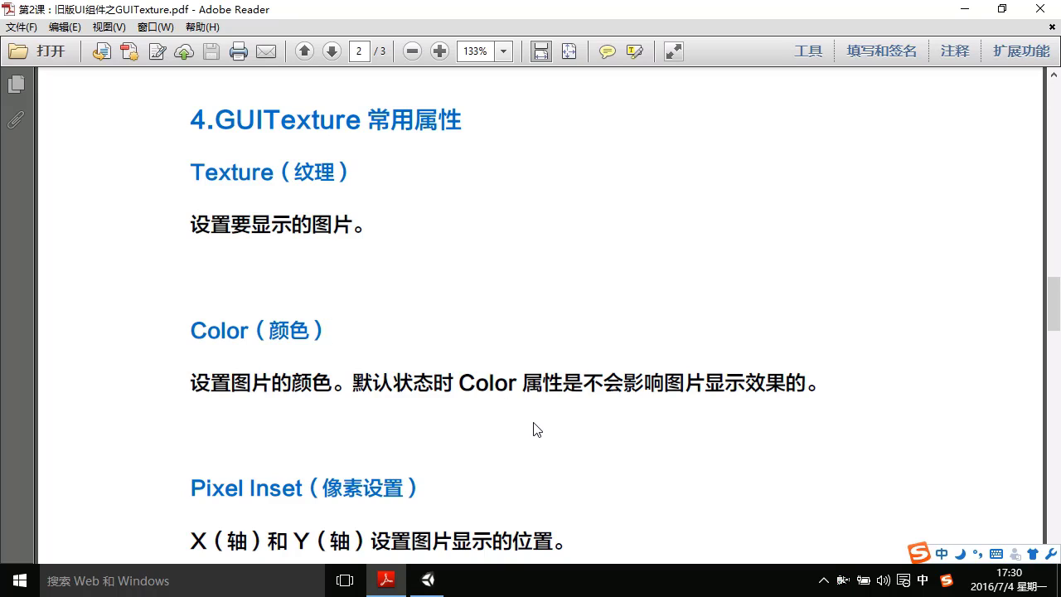
left_click(958, 7)
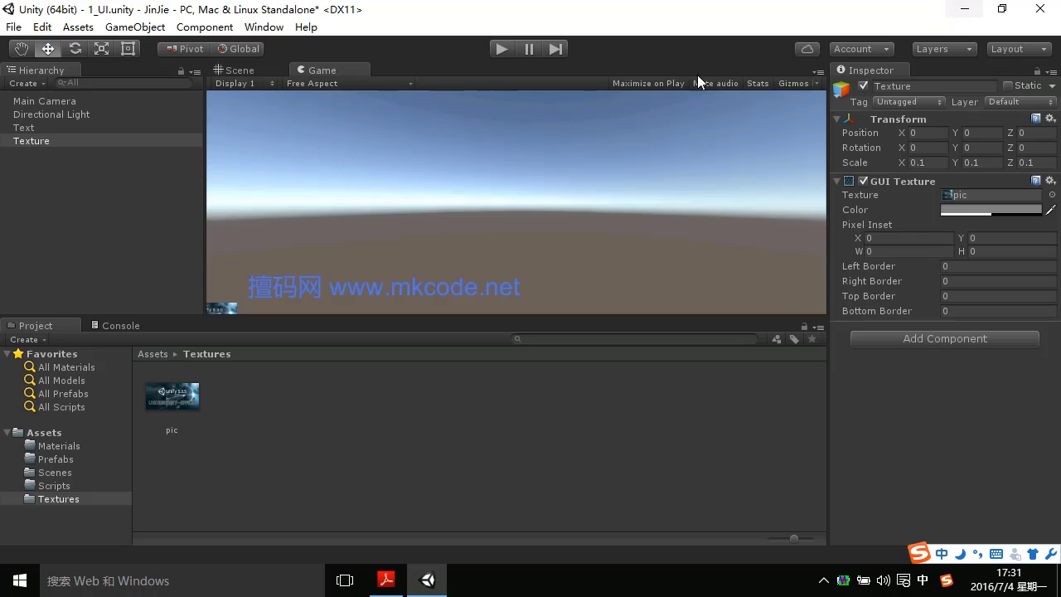
left_click(859, 209)
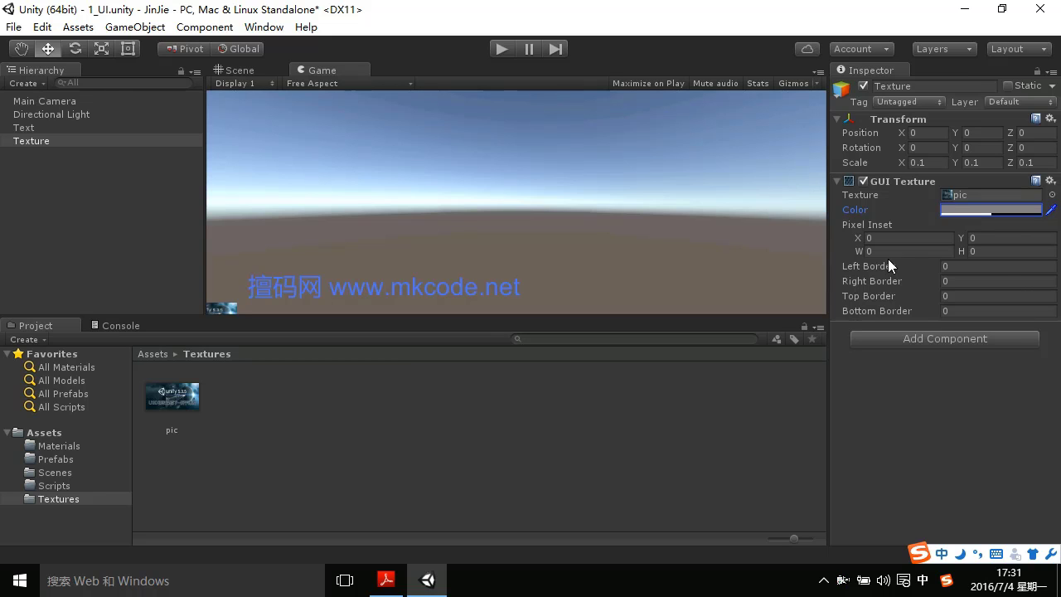
Scroll the lesson PDF to the Pixel Inset heading, review it, then minimize Reader
left_click(386, 580)
scroll(535, 452, "down", 3)
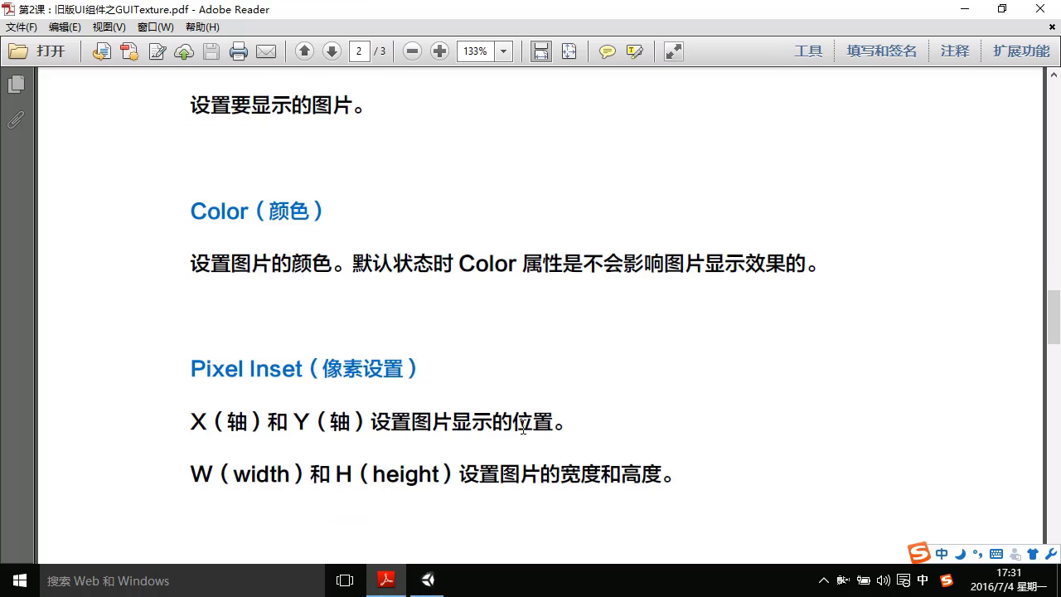
scroll(524, 425, "down", 1)
scroll(524, 425, "down", 1)
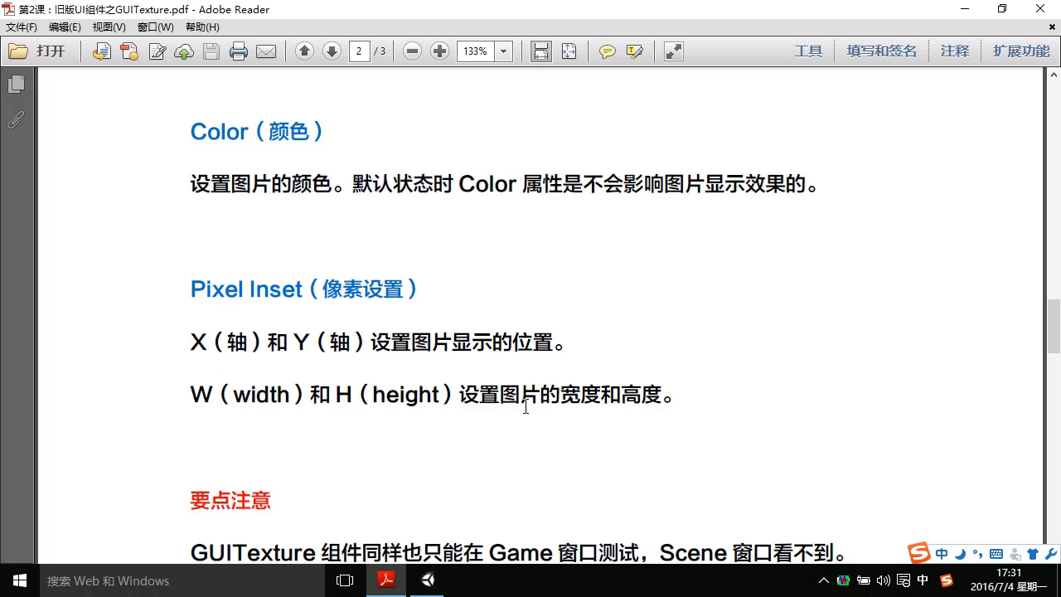
double_click(233, 289)
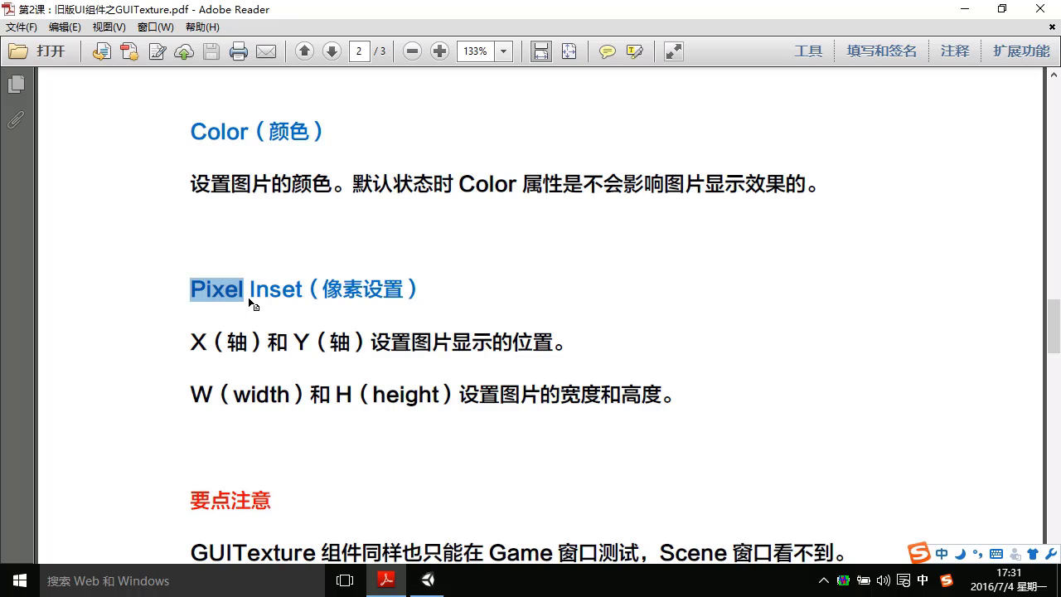
double_click(277, 295)
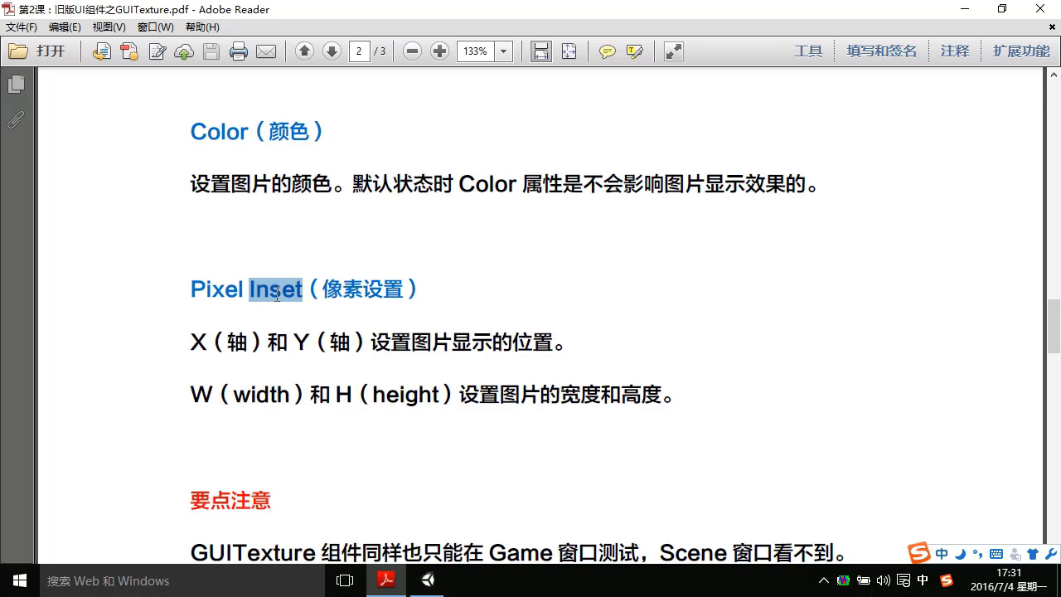
left_click(343, 291)
left_click(975, 16)
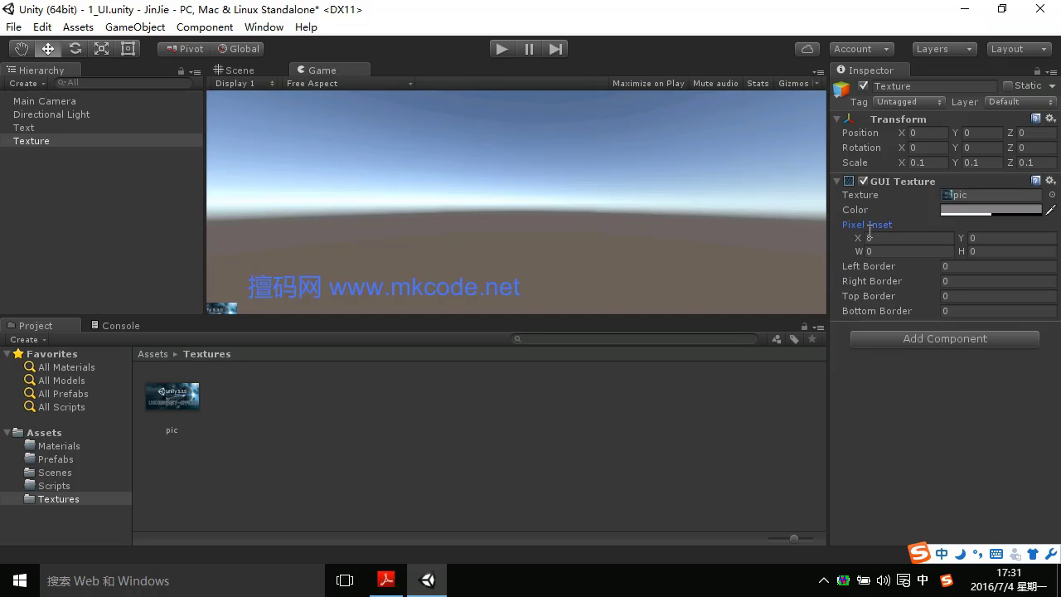
left_click(912, 240)
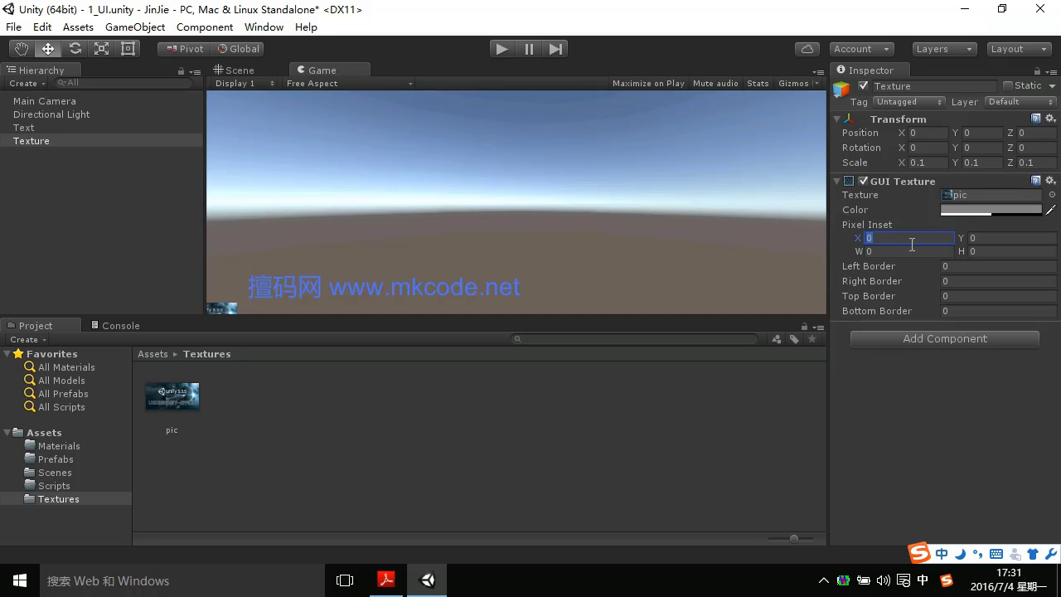
left_click(995, 240)
left_click(920, 239)
left_click(990, 239)
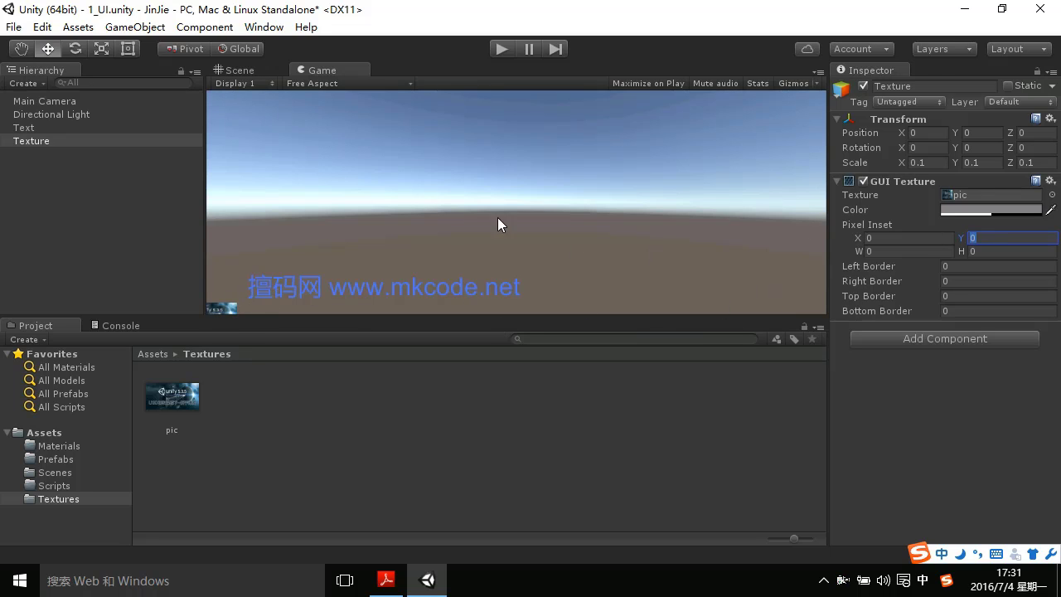
left_click(899, 249)
left_click(994, 253)
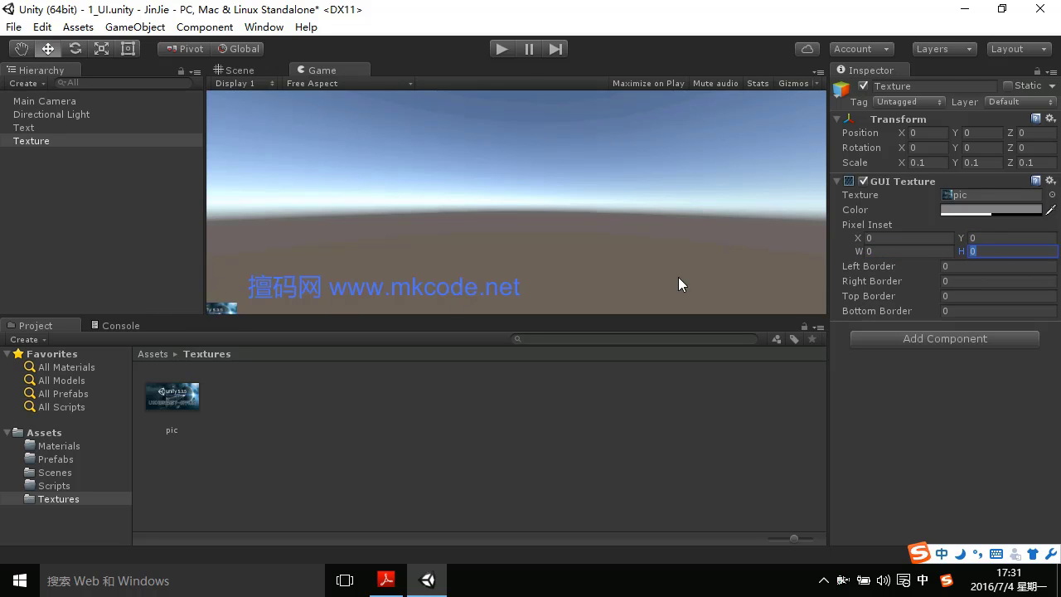
left_click(886, 253)
left_click(1000, 256)
Set Pixel Inset X to 200 and Y to 150, fixing a mistyped Y value
left_click(923, 243)
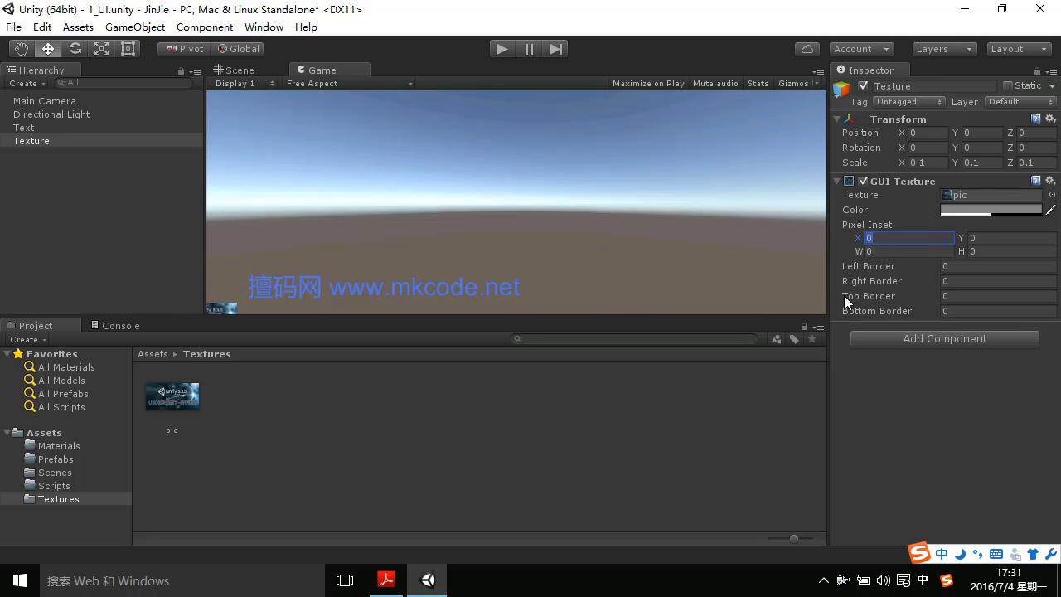
mouse_move(859, 236)
left_mouse_down()
mouse_move(57, 233)
mouse_move(141, 227)
left_mouse_up()
left_click(911, 241)
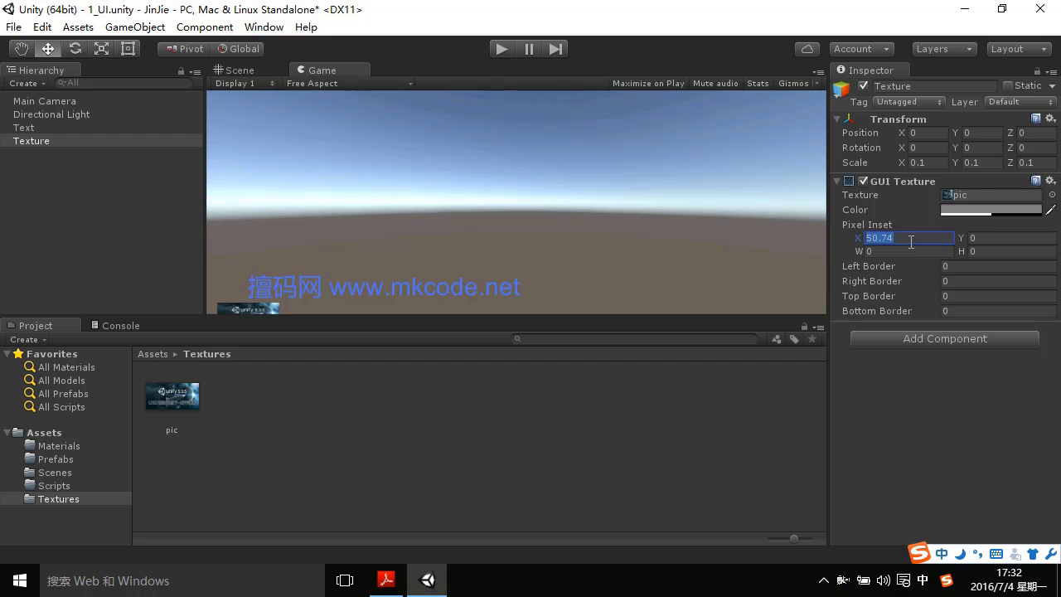
type("100")
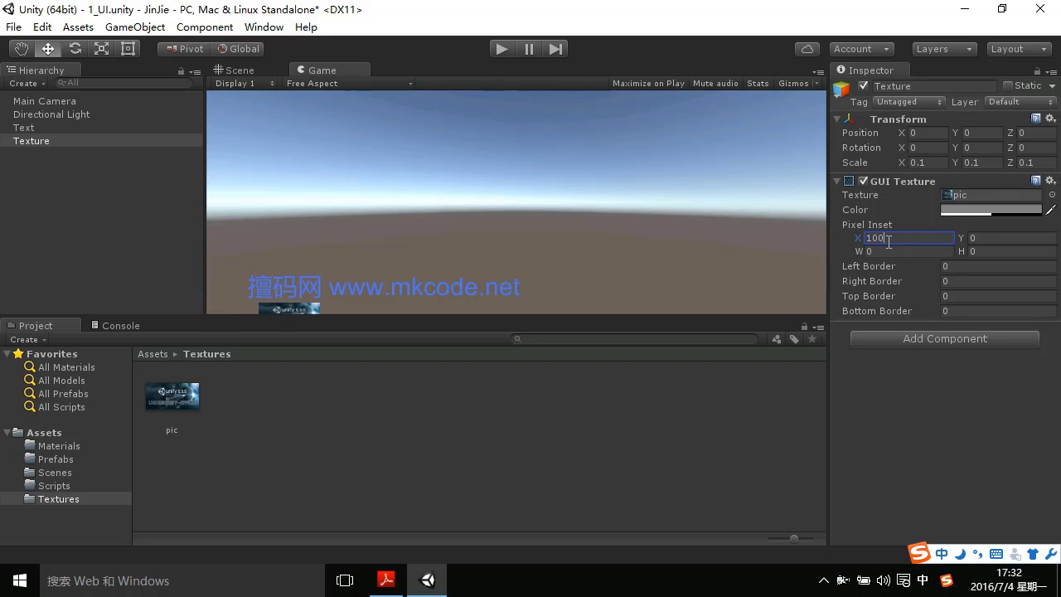
double_click(887, 239)
type("200")
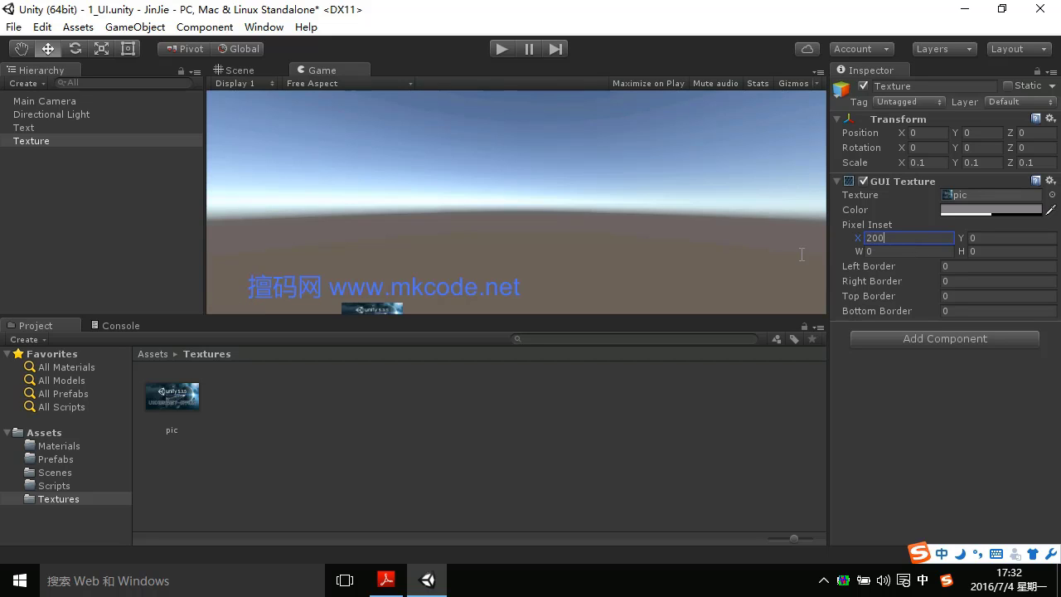
left_click(984, 238)
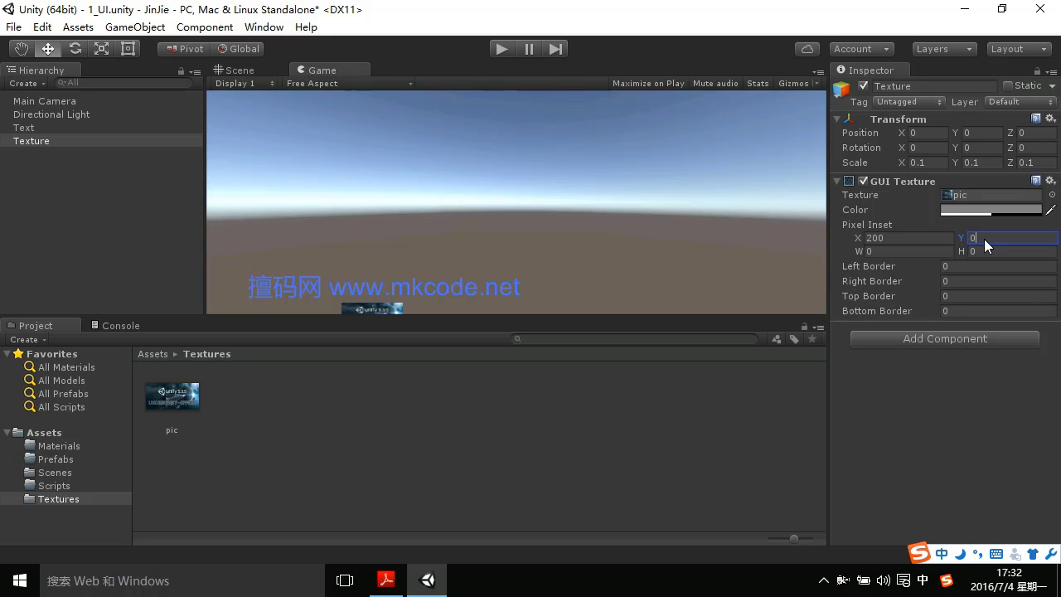
type("5")
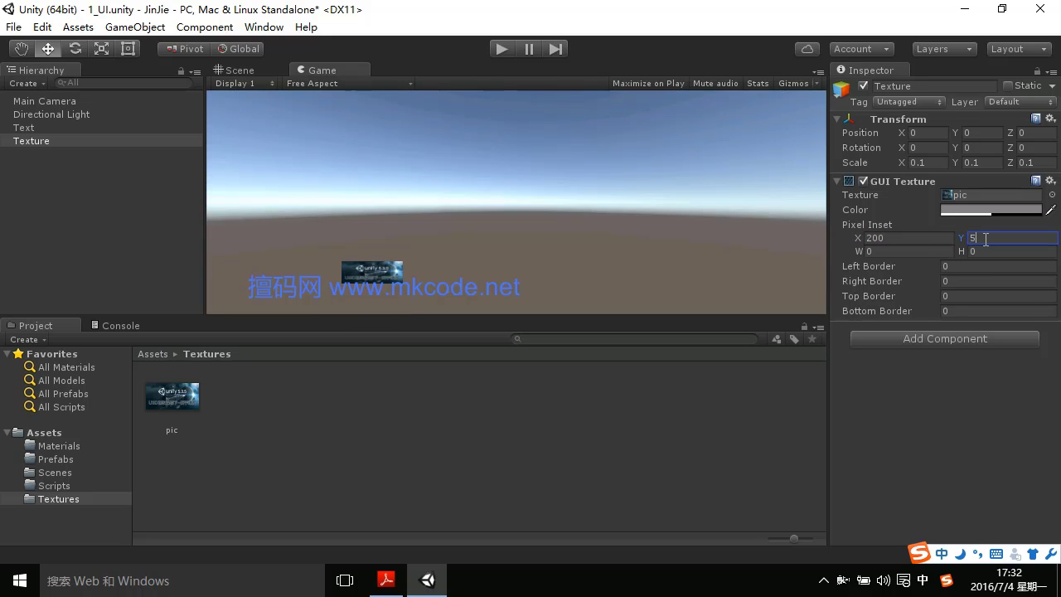
type("100")
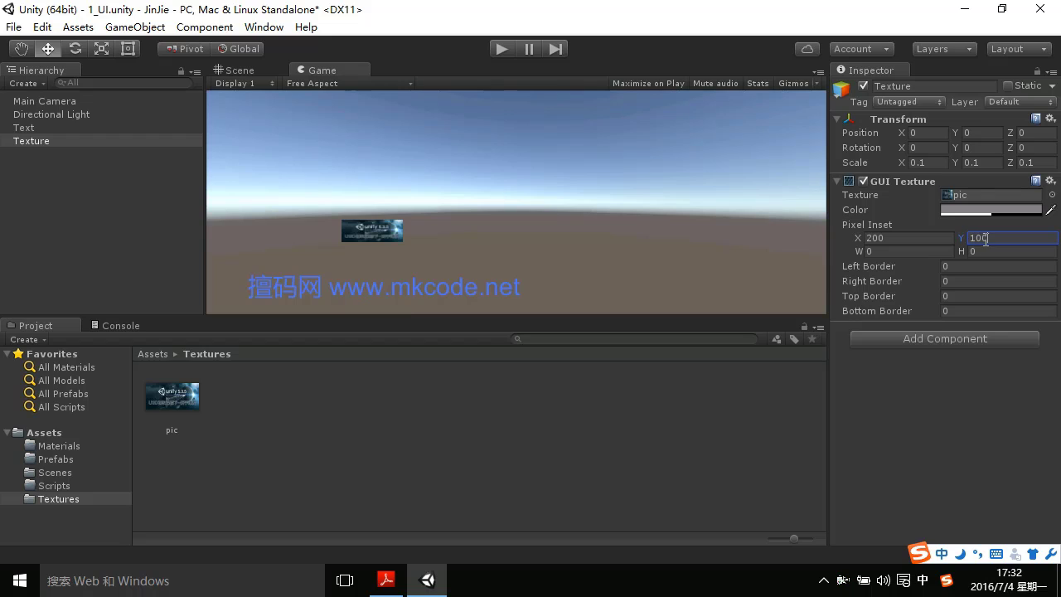
type("15")
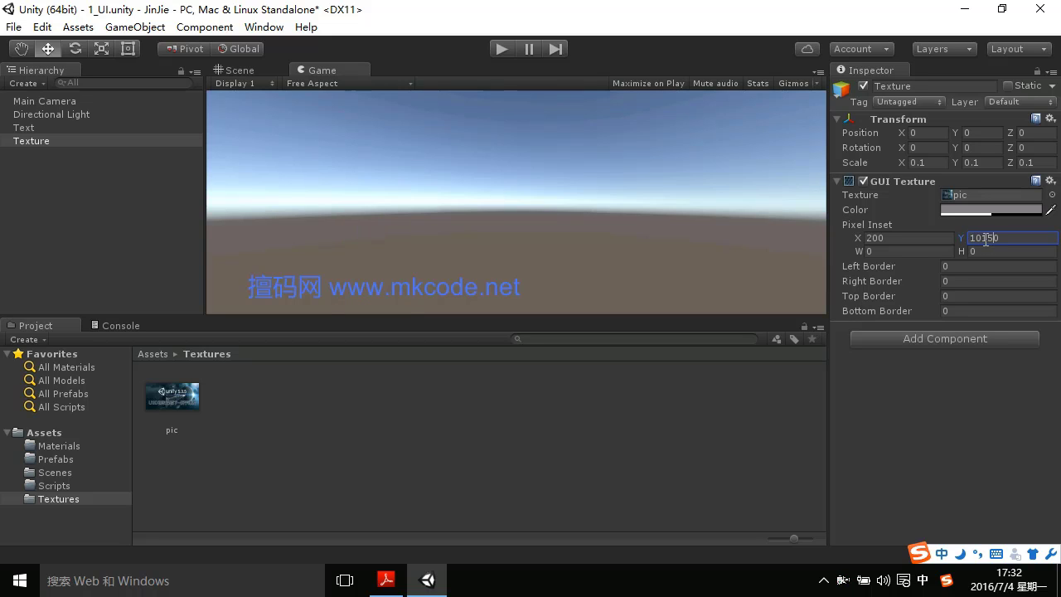
key("Return")
type("15")
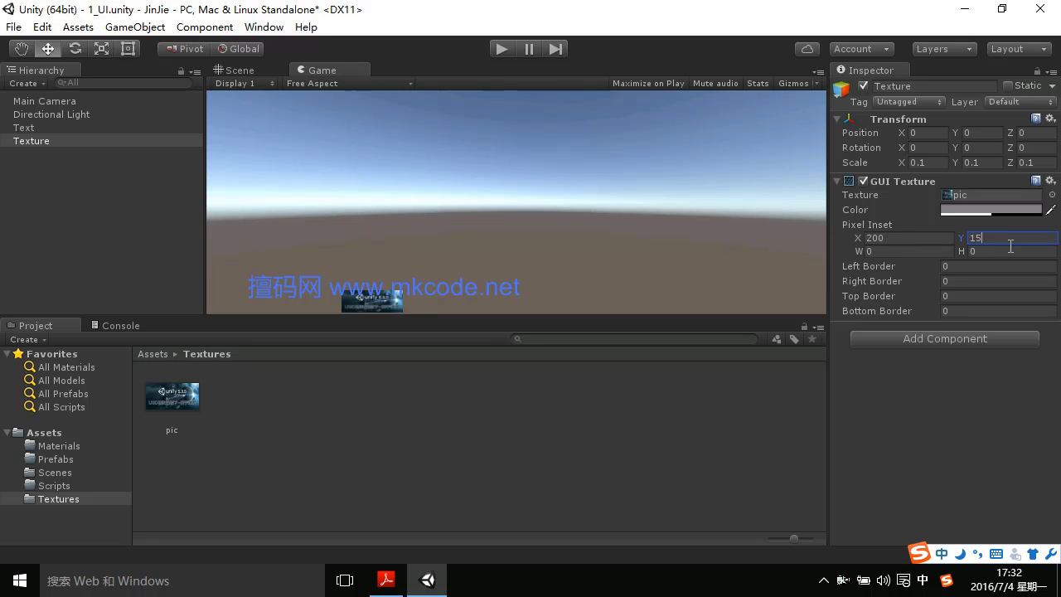
type("0")
left_click(923, 239)
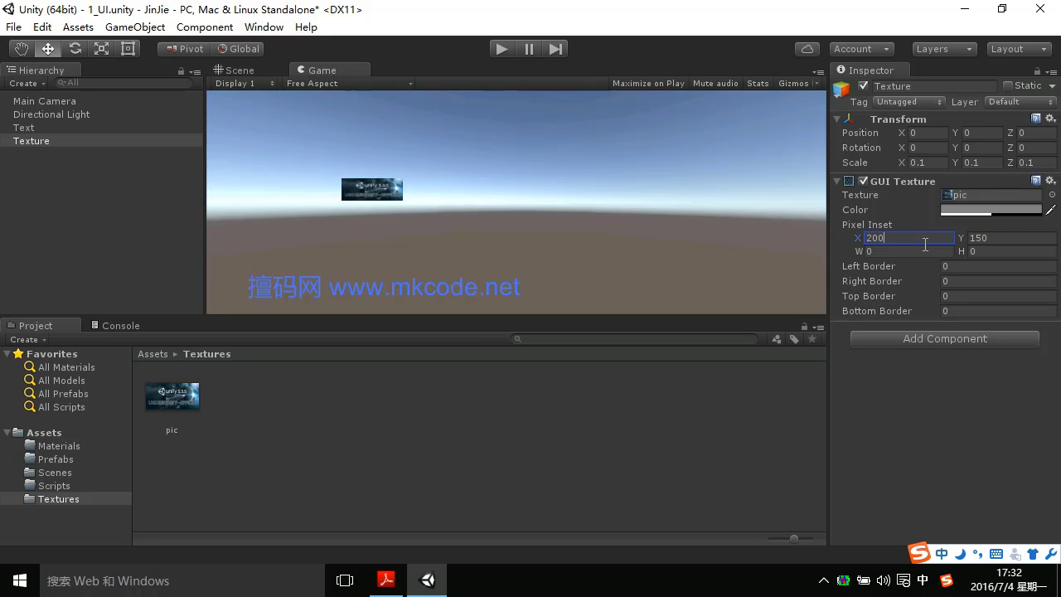
key("Tab")
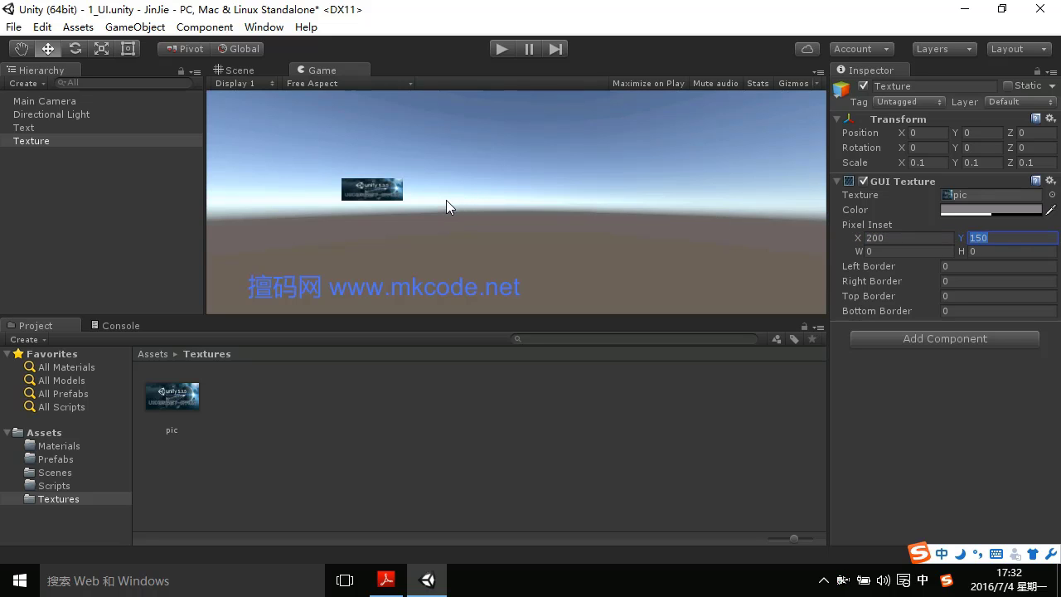
left_click(972, 251)
Set the Pixel Inset width to 200 and height to 100
left_click(885, 251)
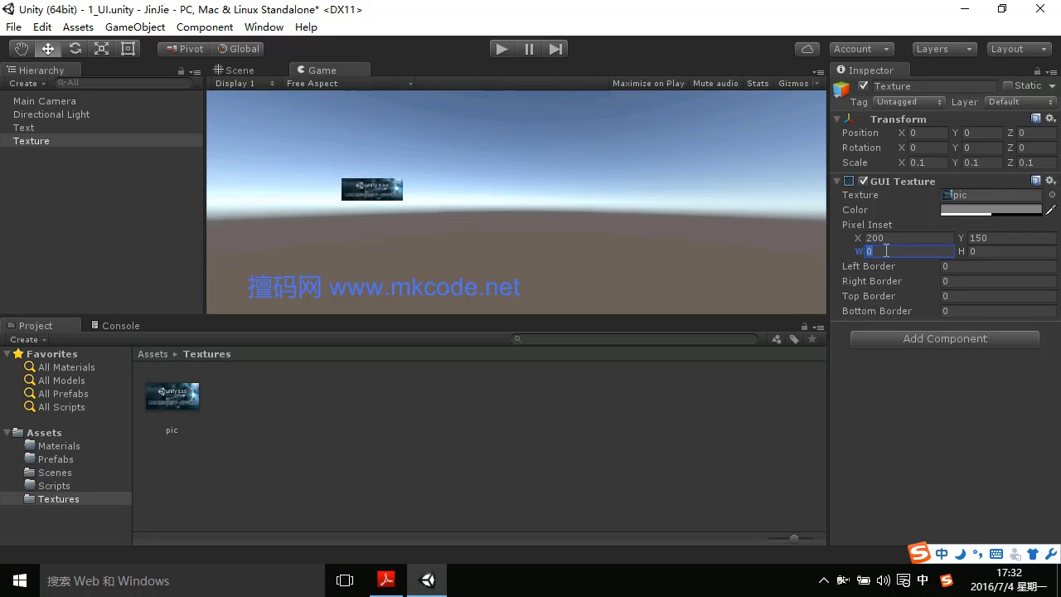
type("200")
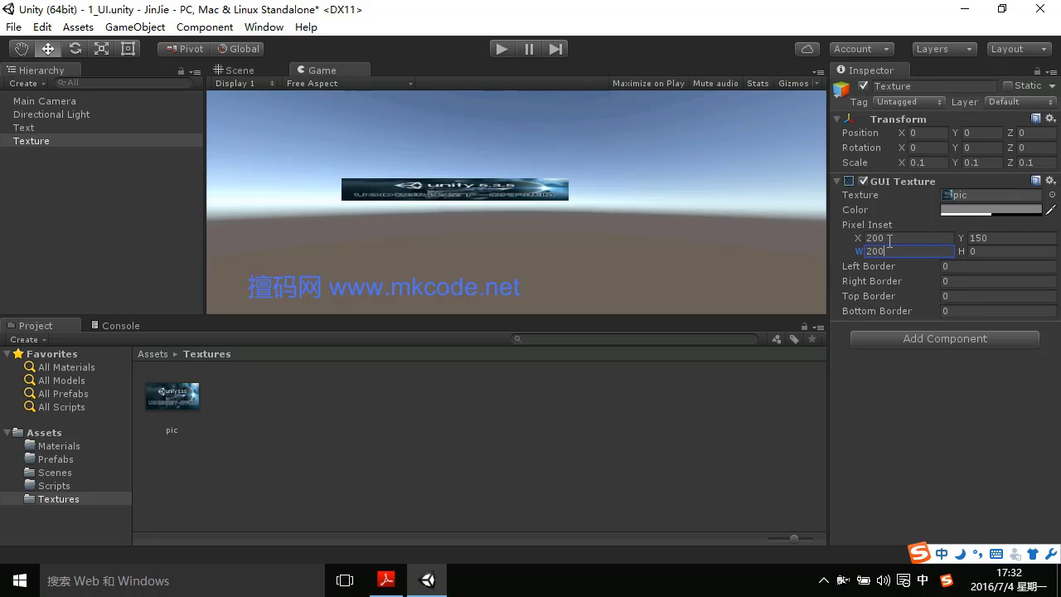
left_click(1006, 254)
type("100")
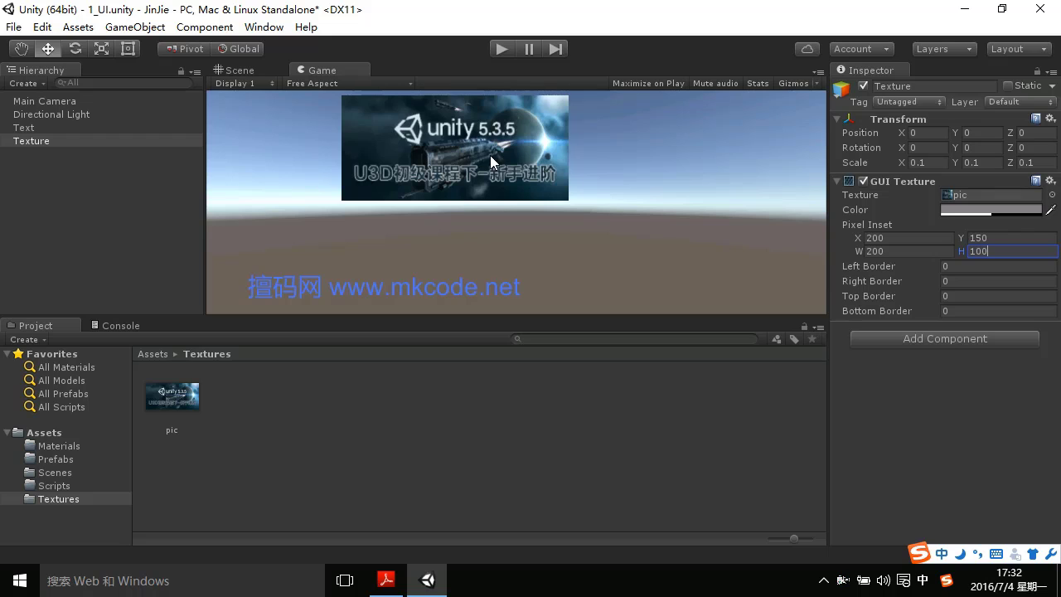
Move the picture to Pixel Inset X 120 and Y 120
left_click_drag(859, 238, 892, 235)
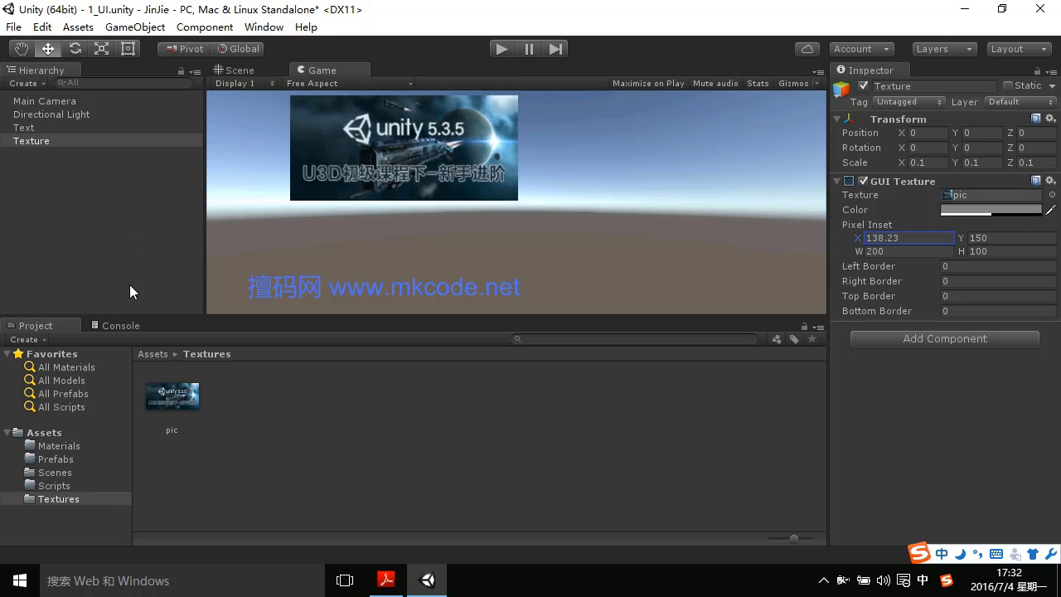
left_click_drag(893, 235, 793, 315)
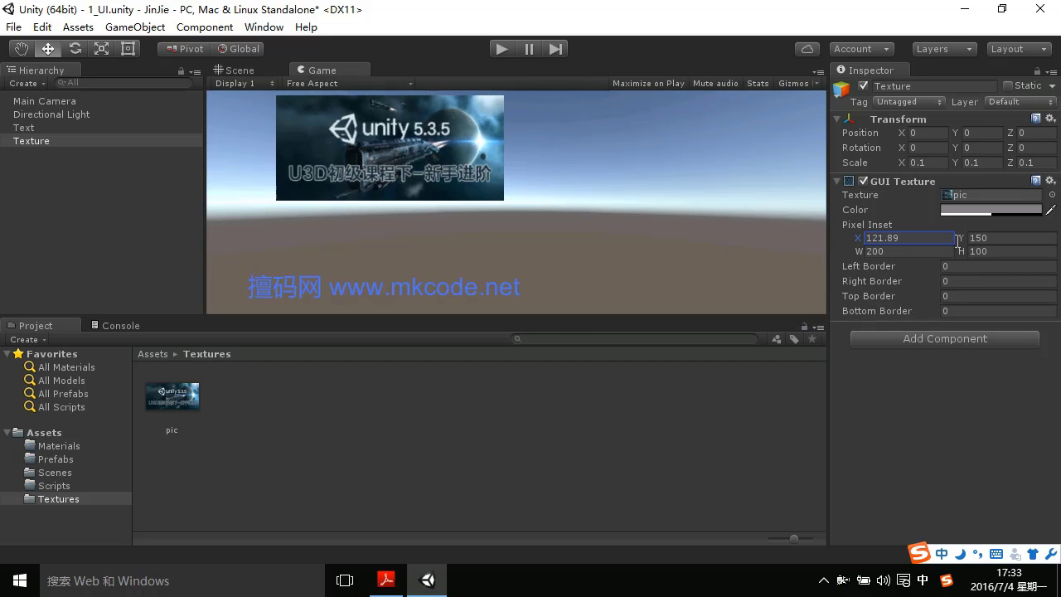
left_click(911, 237)
type("1")
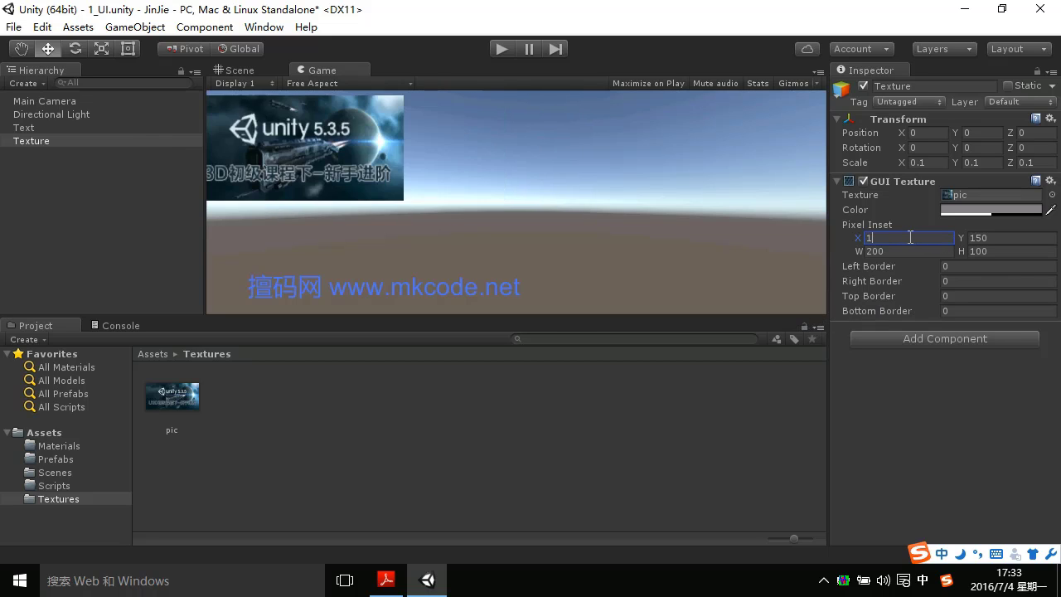
type("20")
left_click(1000, 237)
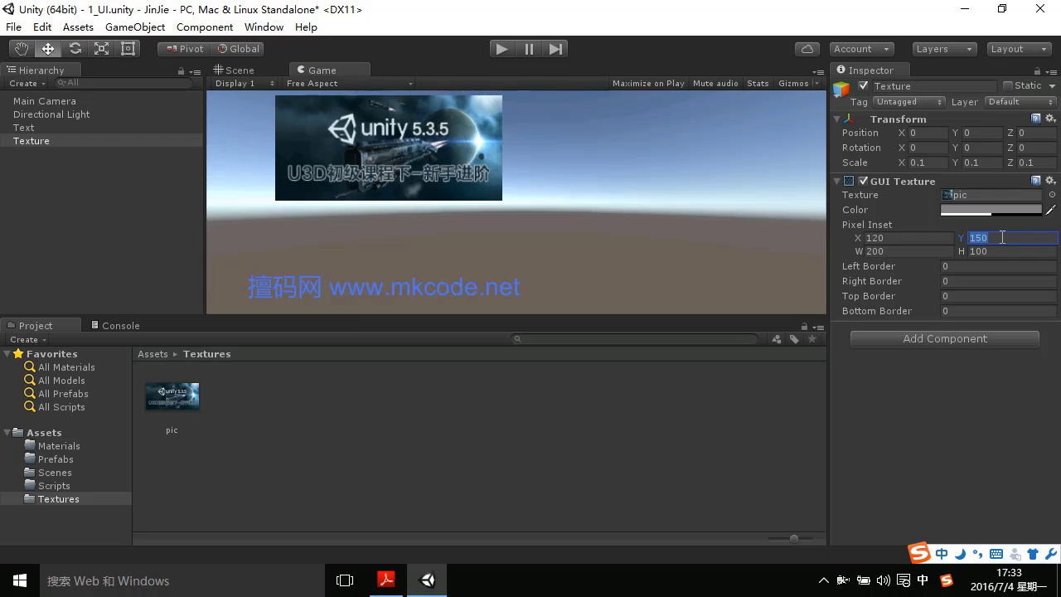
type("120")
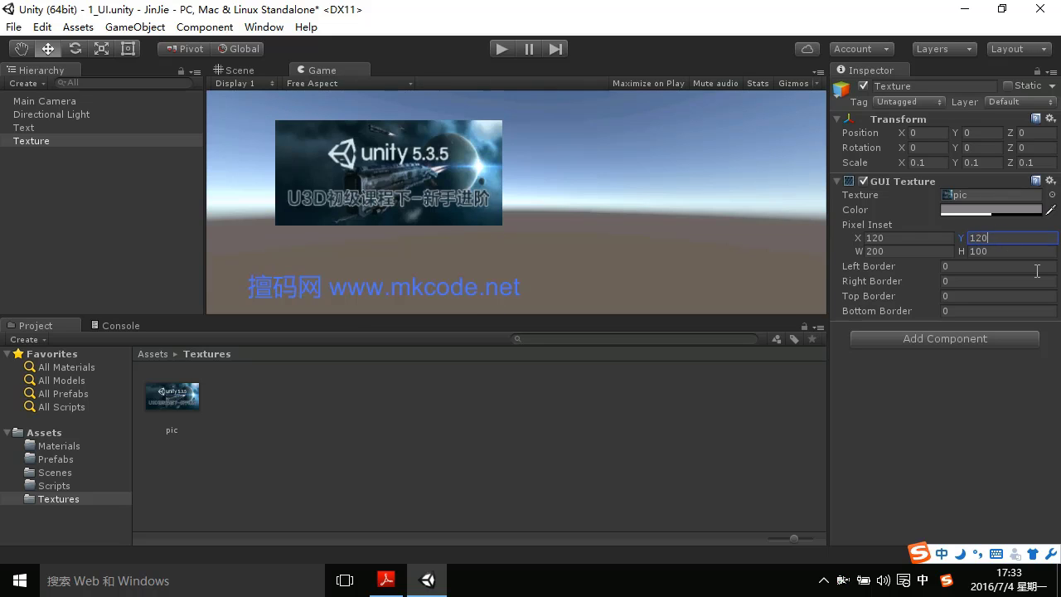
left_click(994, 389)
left_click(386, 579)
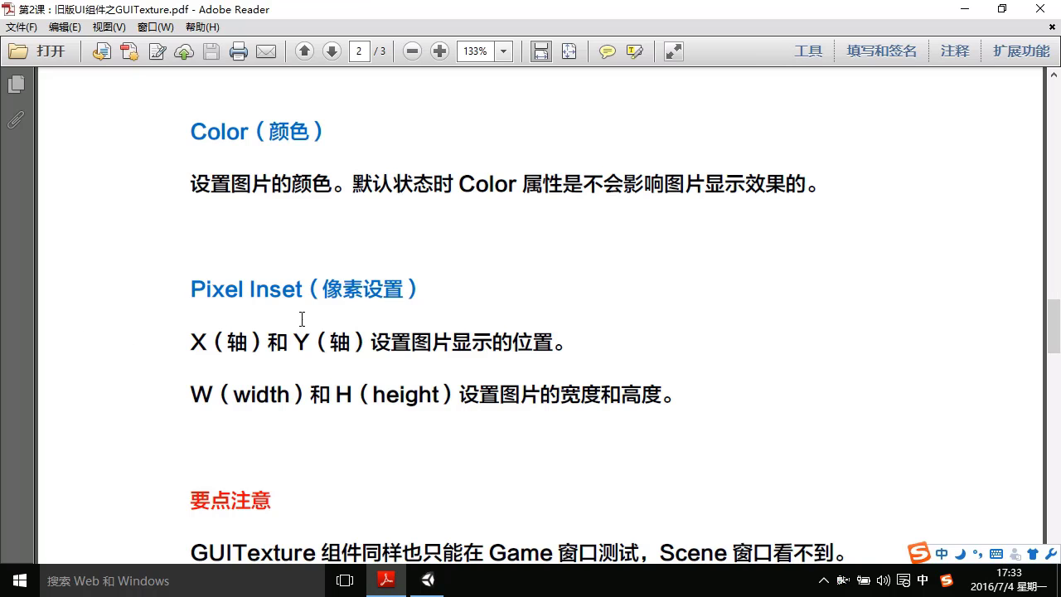
scroll(531, 340, "down", 3)
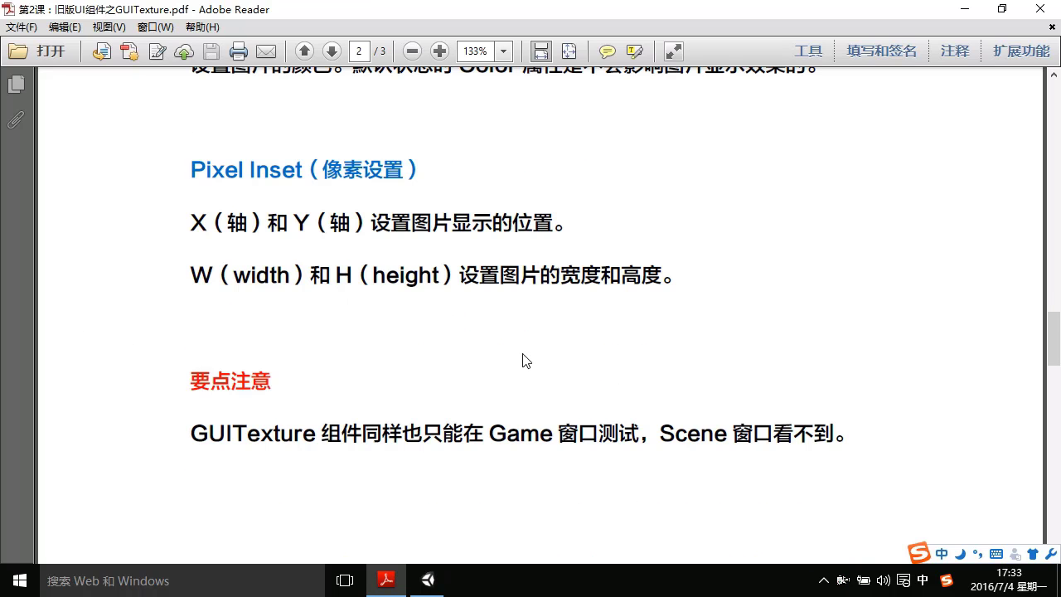
double_click(248, 432)
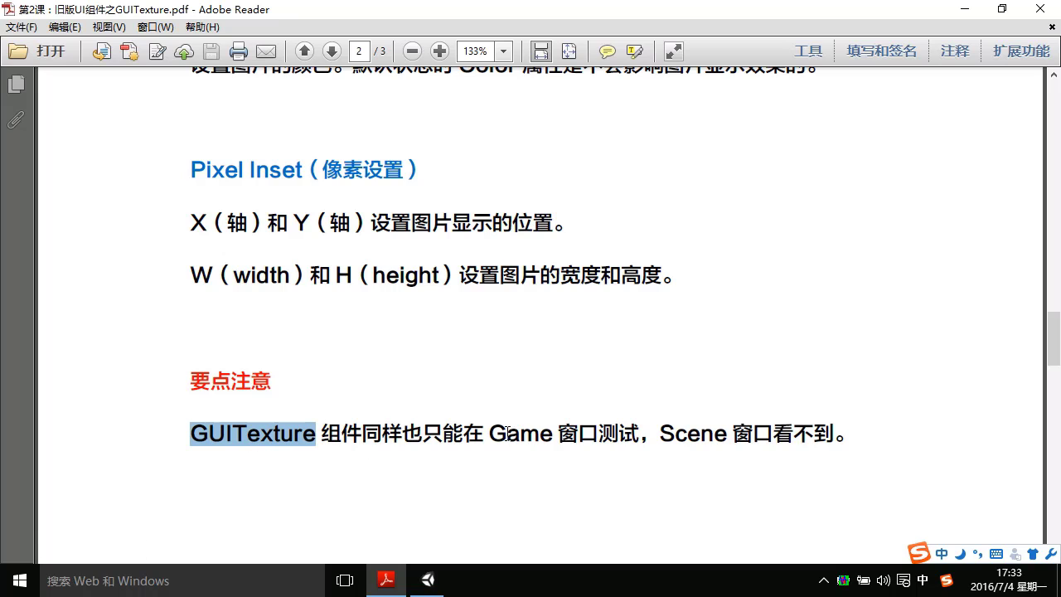
left_click_drag(489, 432, 643, 438)
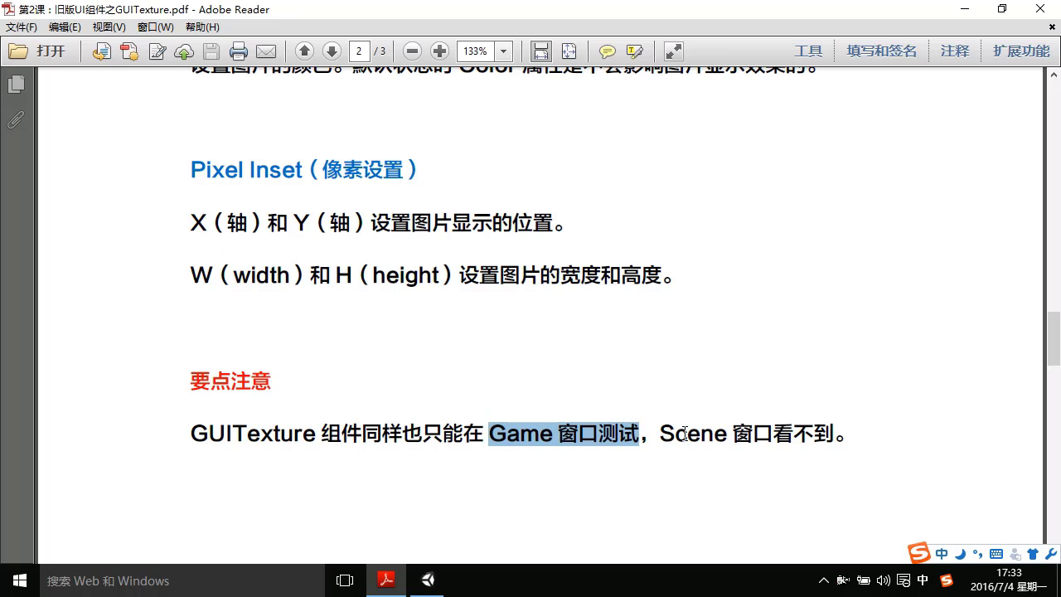
left_click(771, 373)
left_click(963, 8)
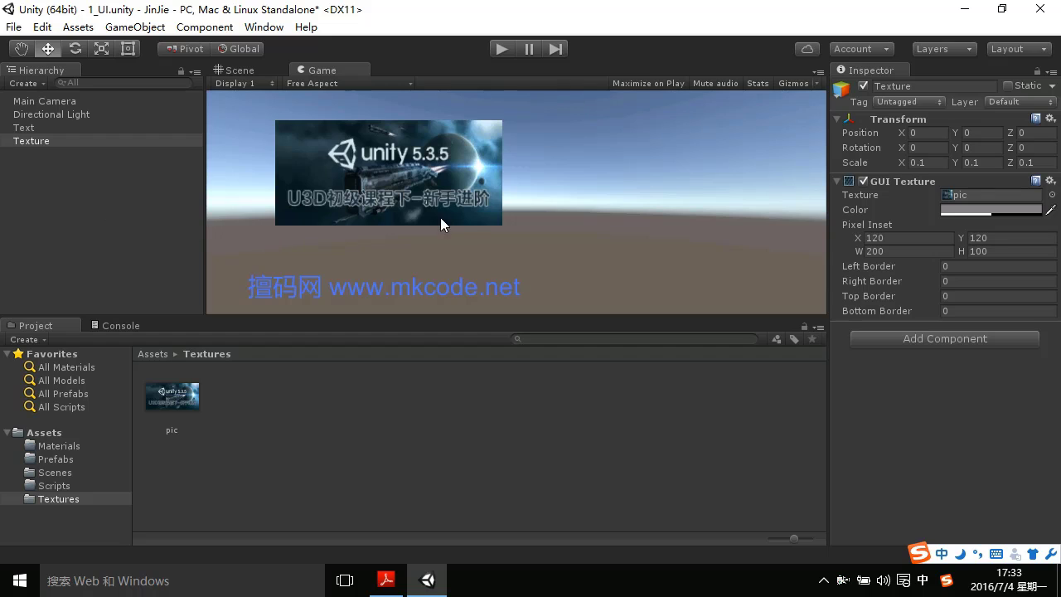
Look for the Texture in the Scene view, select Text, and return to the Game view
left_click(252, 71)
left_click(33, 143)
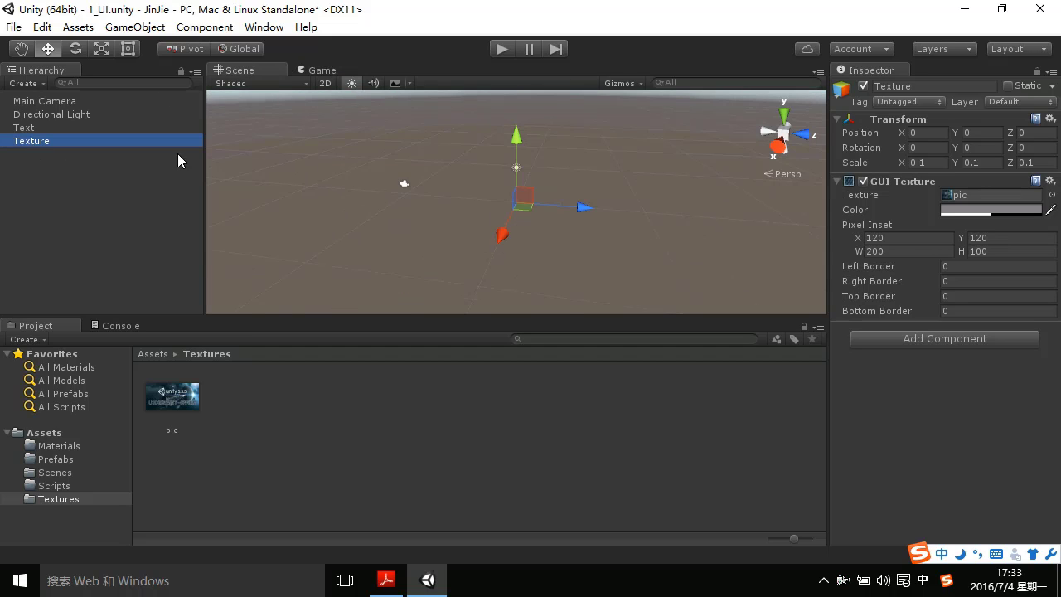
mouse_move(556, 232)
middle_mouse_down()
mouse_move(366, 180)
mouse_move(500, 221)
mouse_move(428, 191)
middle_mouse_up()
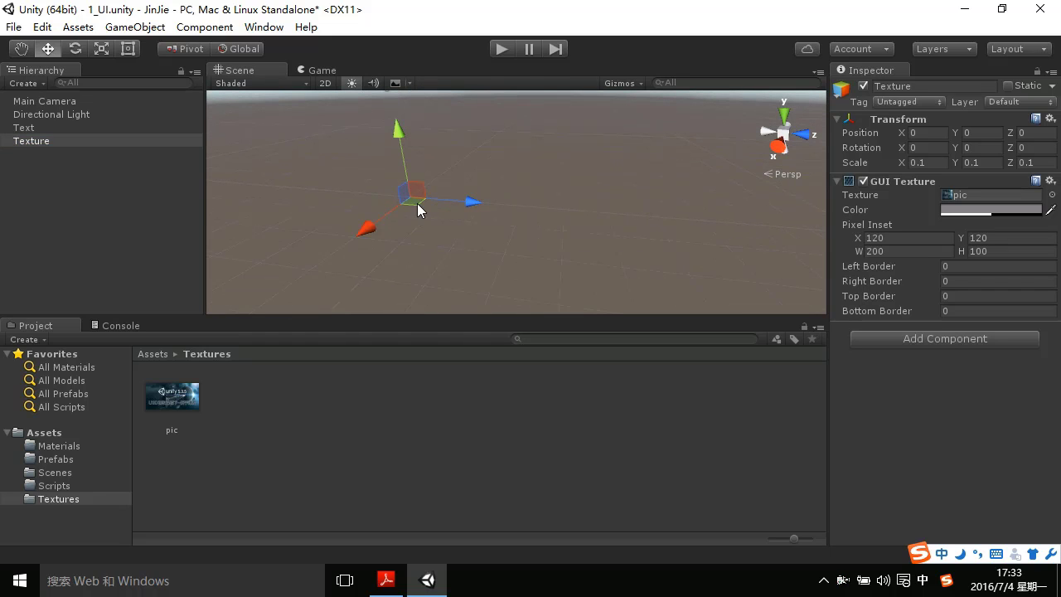
left_click(26, 130)
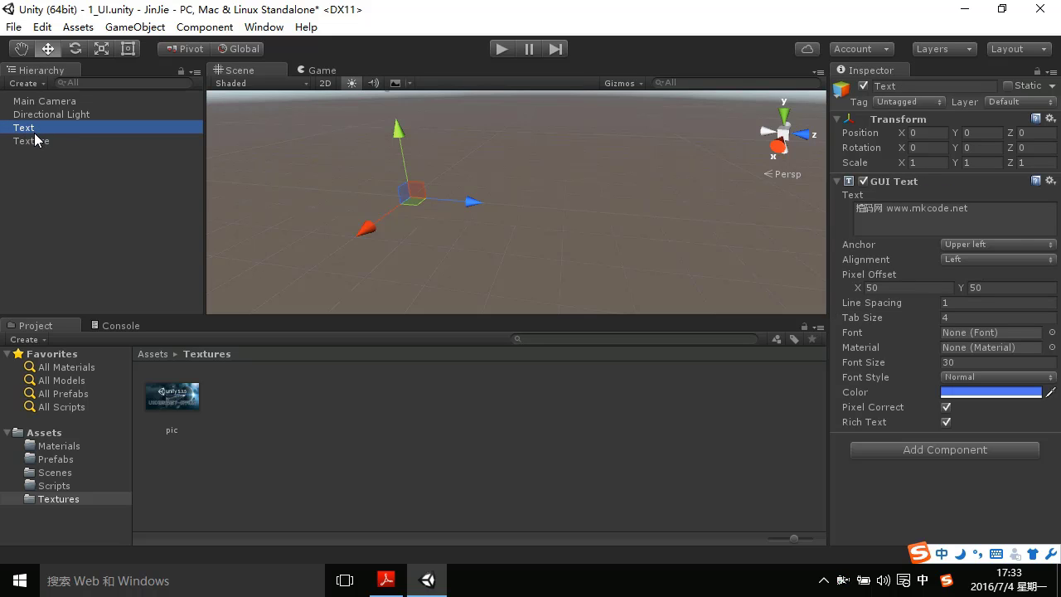
left_click_drag(323, 68, 322, 68)
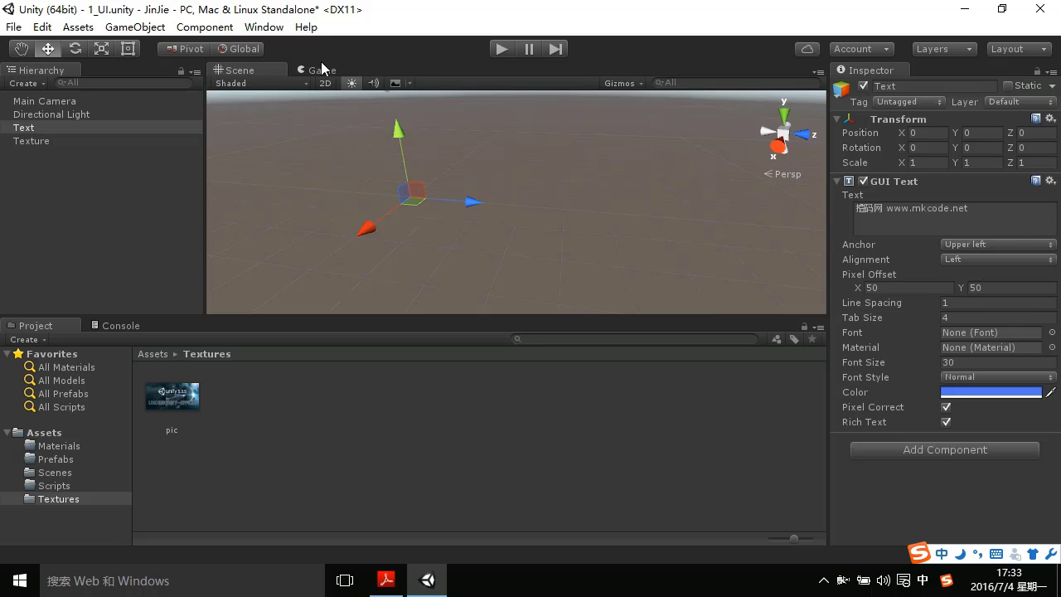
left_click(322, 68)
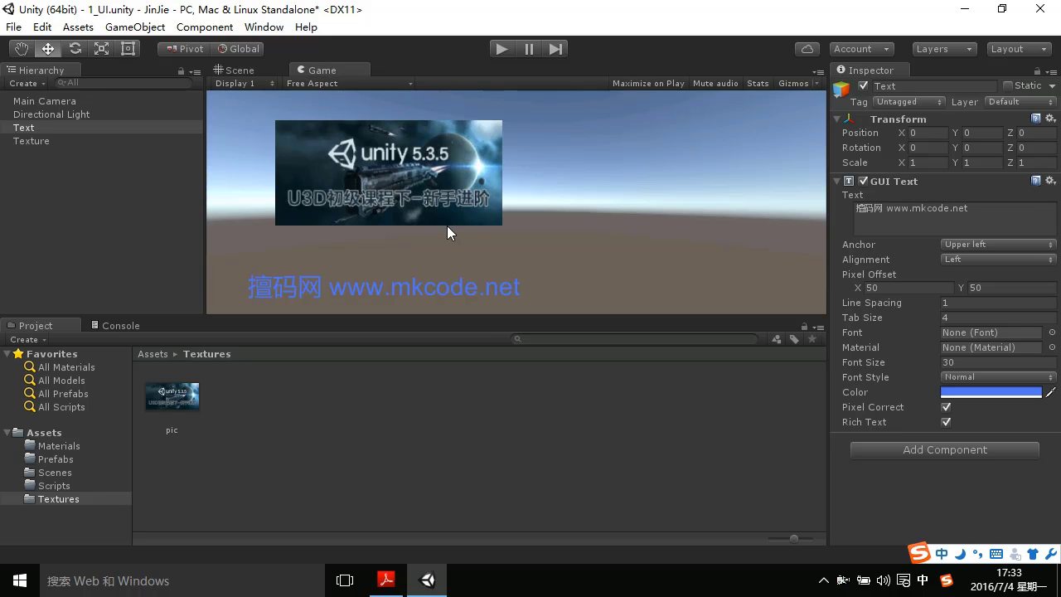
left_click(386, 579)
scroll(552, 389, "down", 3)
scroll(552, 385, "down", 3)
scroll(552, 385, "down", 3)
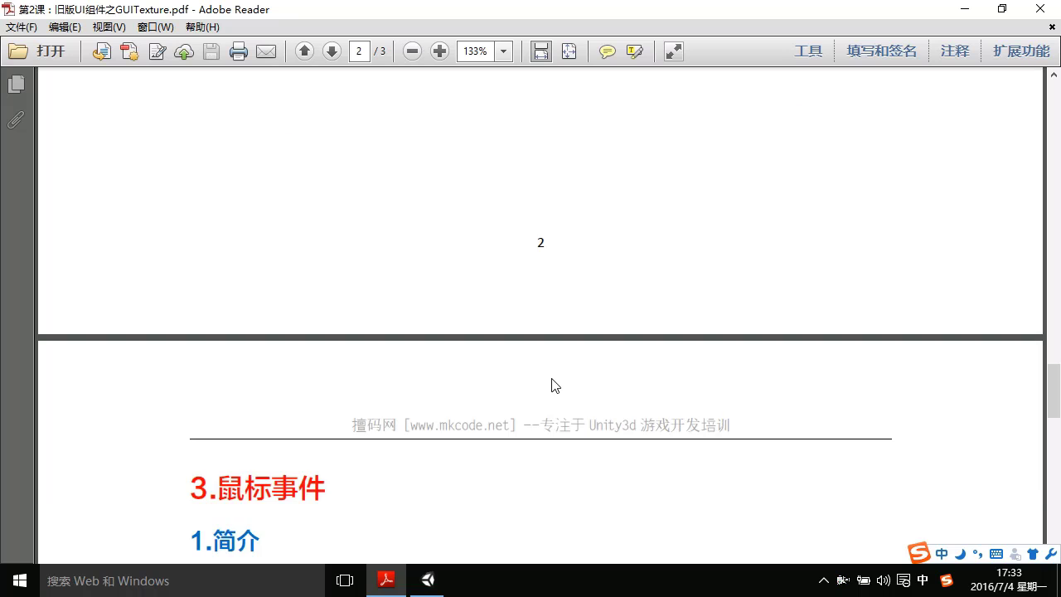
scroll(552, 385, "up", 4)
scroll(535, 379, "up", 4)
scroll(412, 342, "up", 3)
scroll(422, 356, "up", 3)
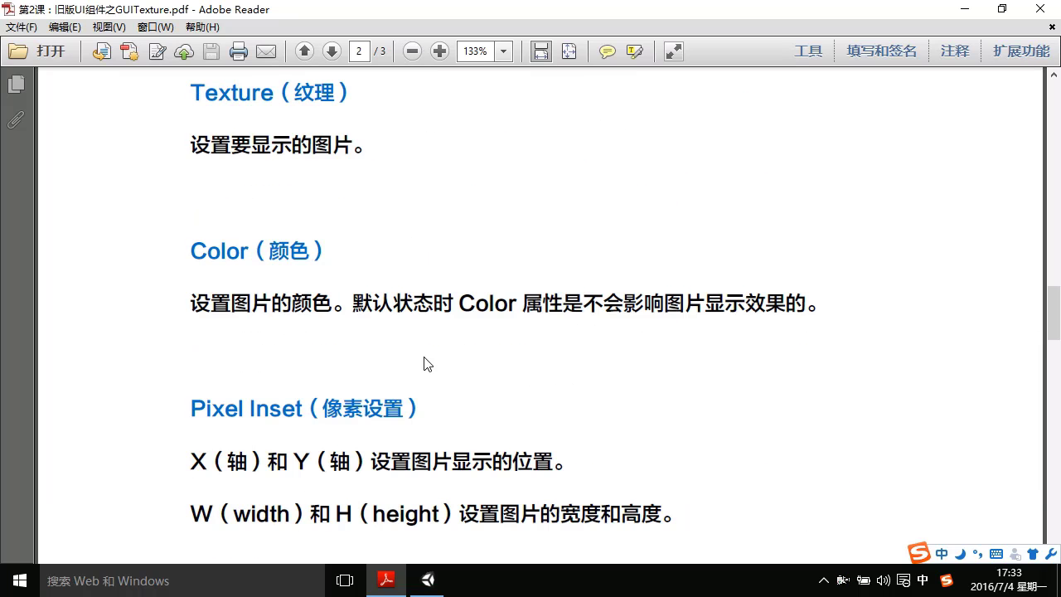
scroll(439, 369, "up", 3)
scroll(433, 323, "up", 3)
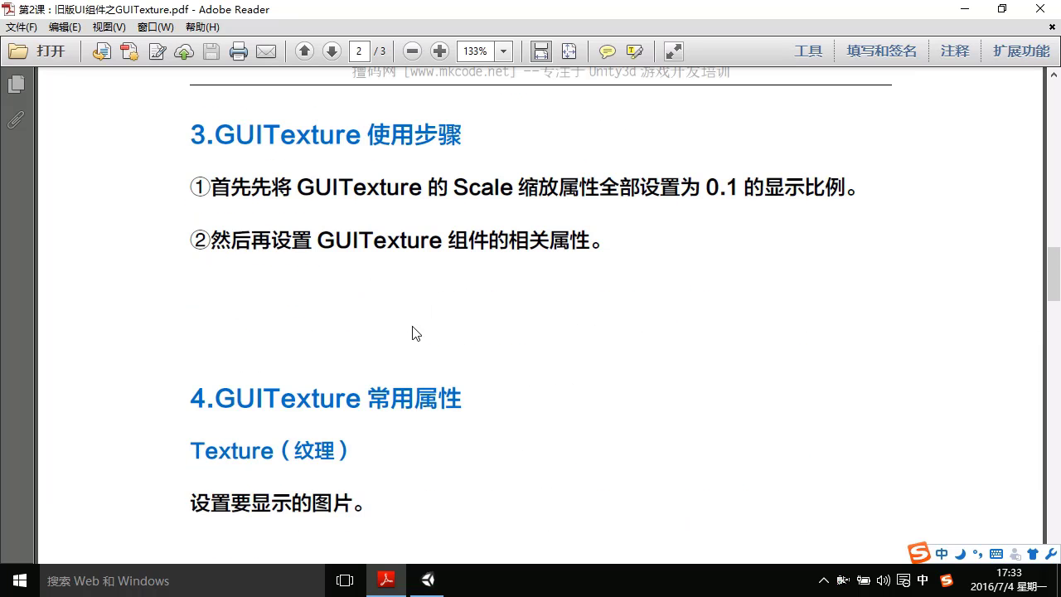
scroll(436, 364, "up", 3)
scroll(483, 372, "down", 7)
scroll(472, 360, "down", 6)
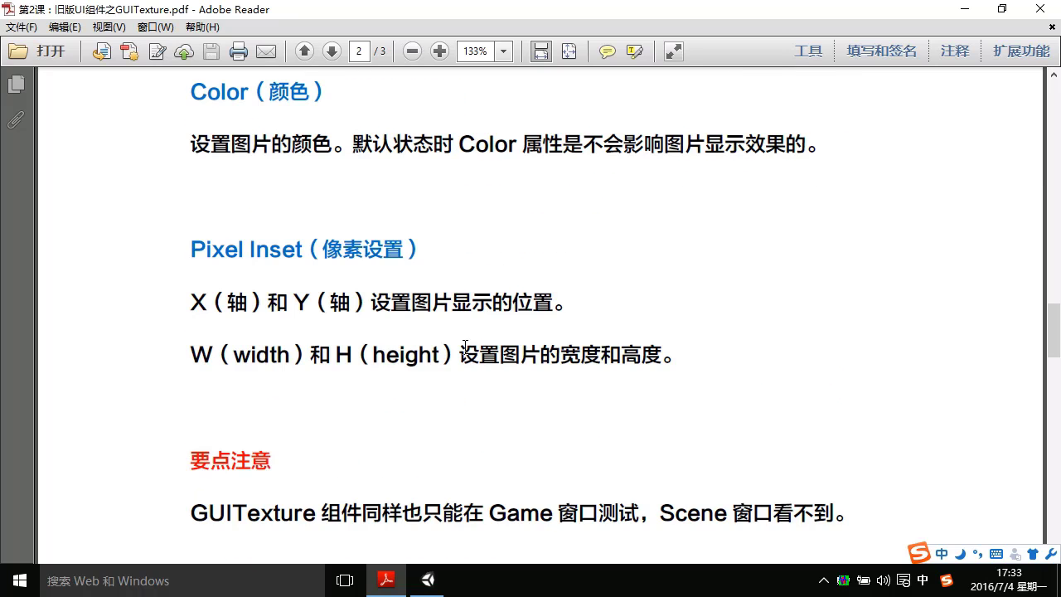
scroll(427, 311, "up", 1)
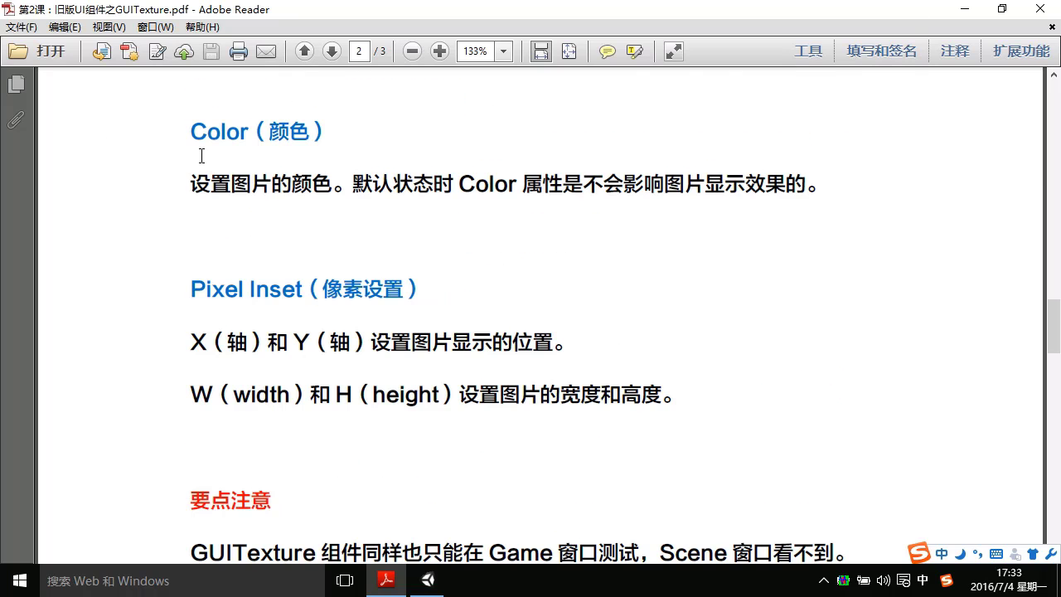
left_click(963, 8)
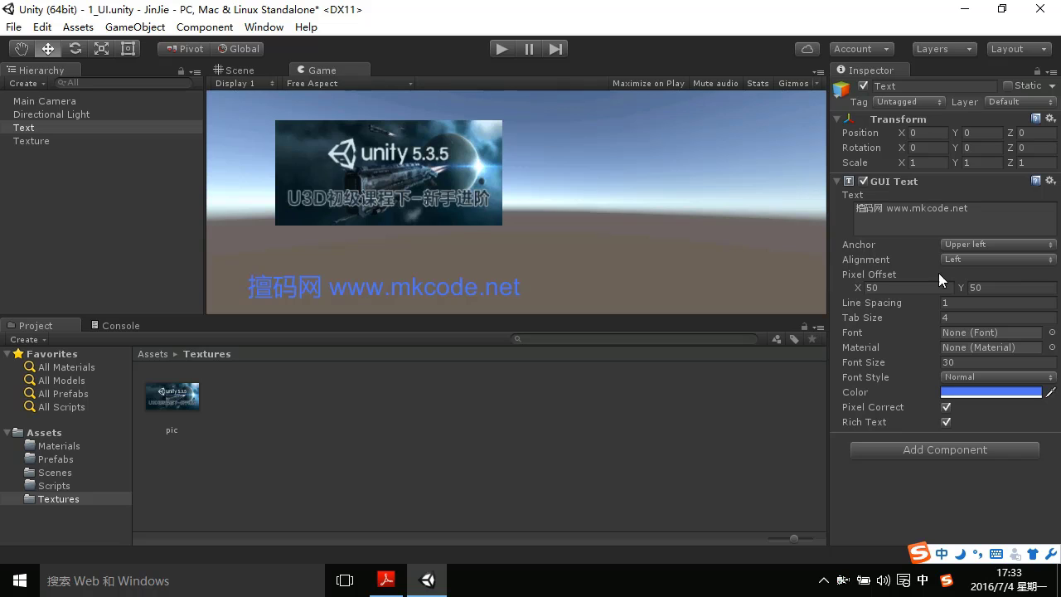
left_click(39, 140)
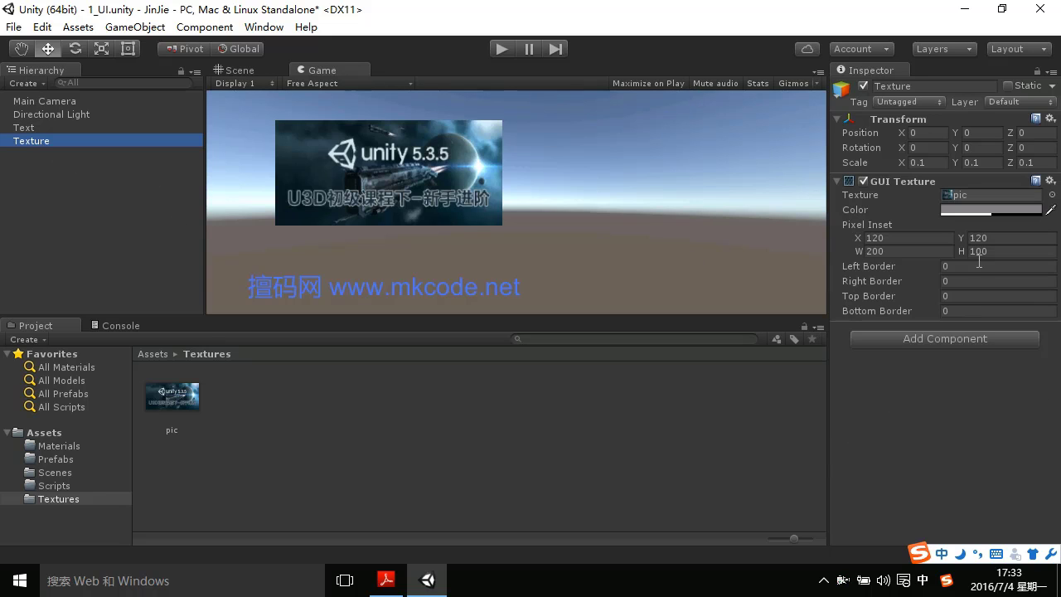
left_click(973, 211)
mouse_move(720, 283)
left_mouse_down()
mouse_move(711, 241)
mouse_move(735, 316)
mouse_move(735, 289)
left_mouse_up()
mouse_move(778, 319)
left_mouse_down()
mouse_move(772, 253)
mouse_move(779, 294)
left_mouse_up()
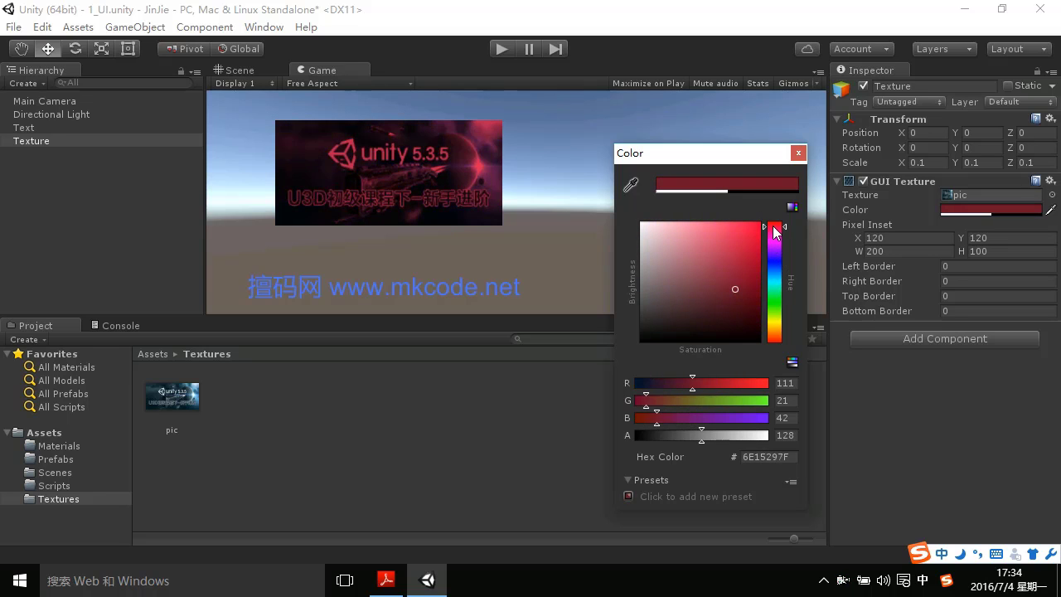
left_click_drag(672, 293, 637, 267)
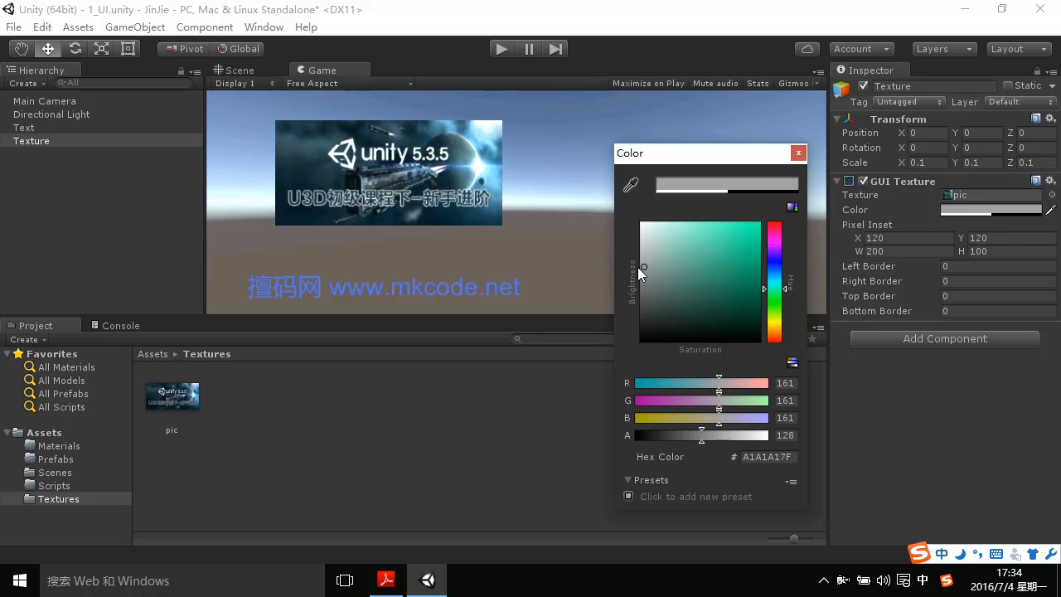
left_click(797, 153)
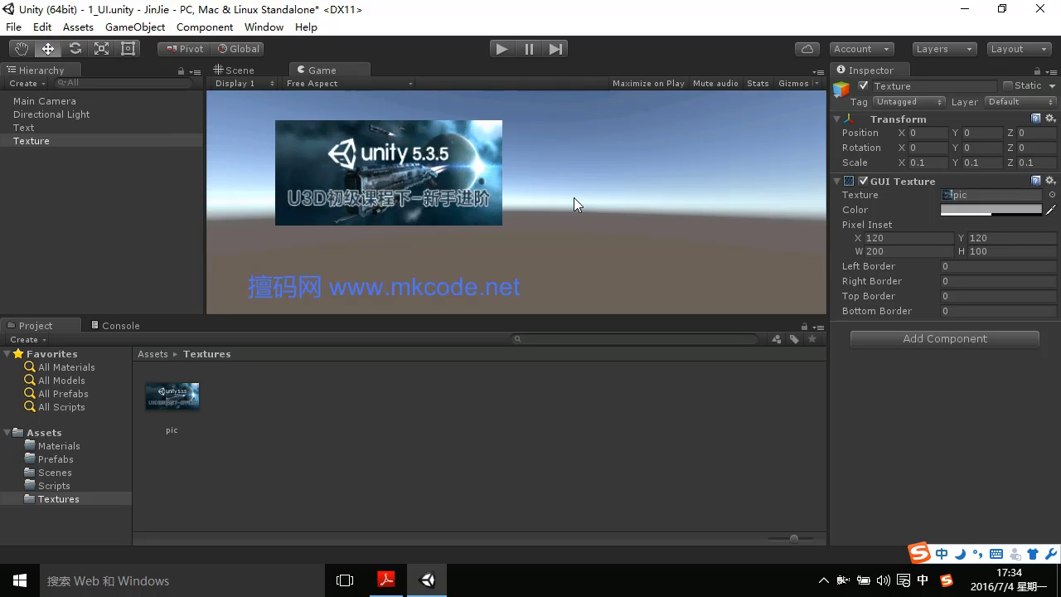
left_click(861, 194)
left_click(856, 210)
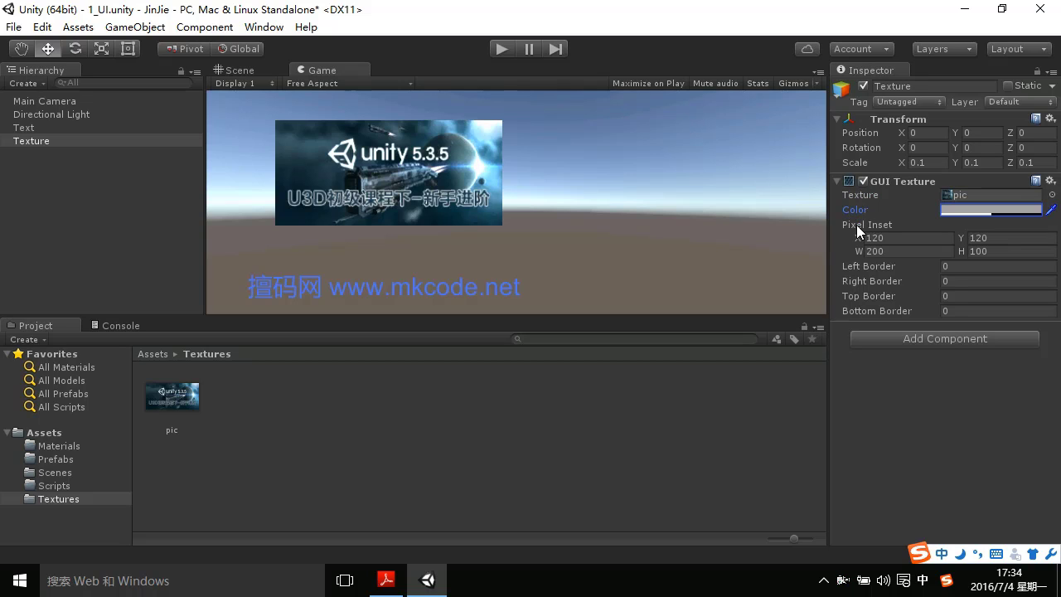
left_click(856, 225)
left_click(855, 196)
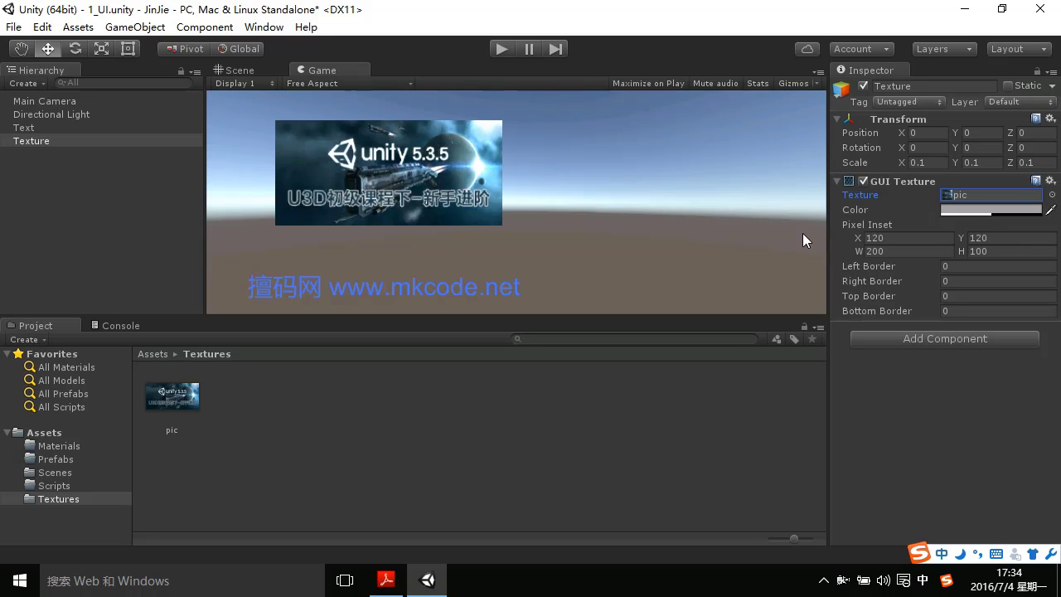
left_click(855, 208)
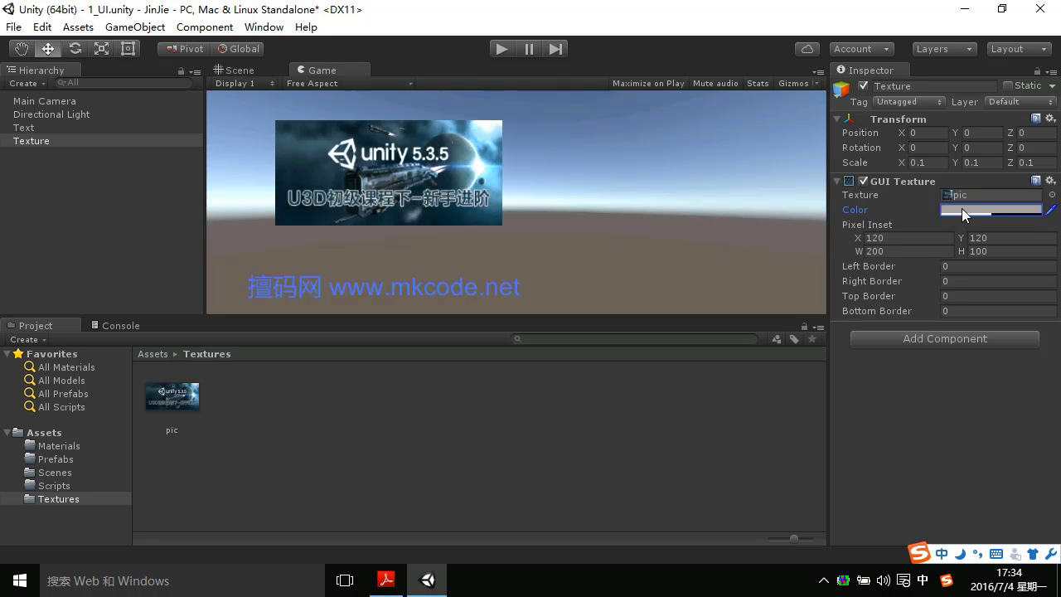
left_click(882, 223)
Go over page 3's notes contrasting Input mouse reading with mouse events on game objects
left_click(386, 581)
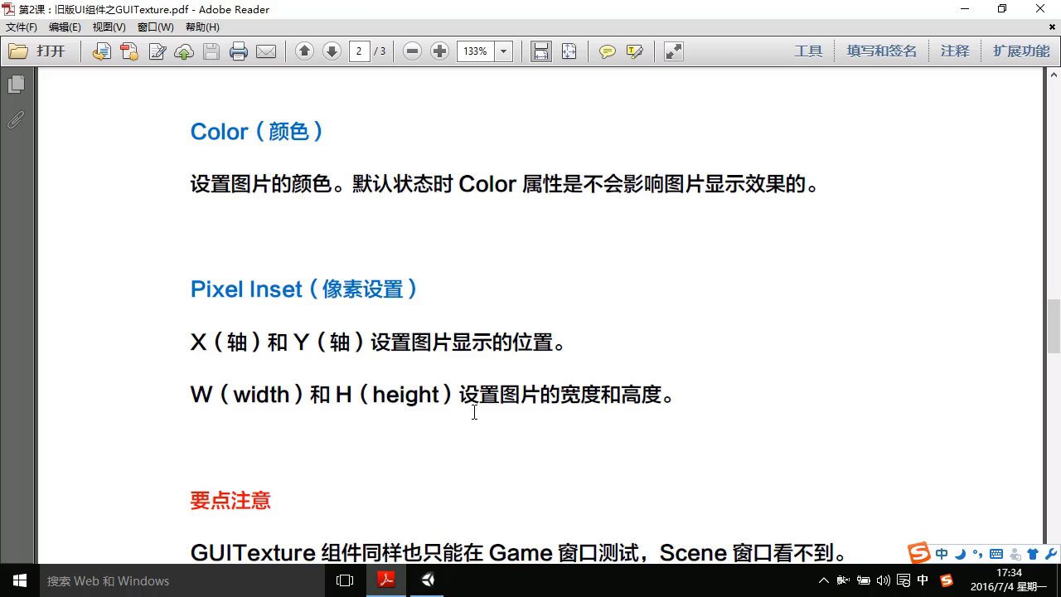
scroll(474, 412, "down", 3)
scroll(459, 303, "down", 3)
scroll(547, 357, "down", 2)
scroll(542, 359, "down", 4)
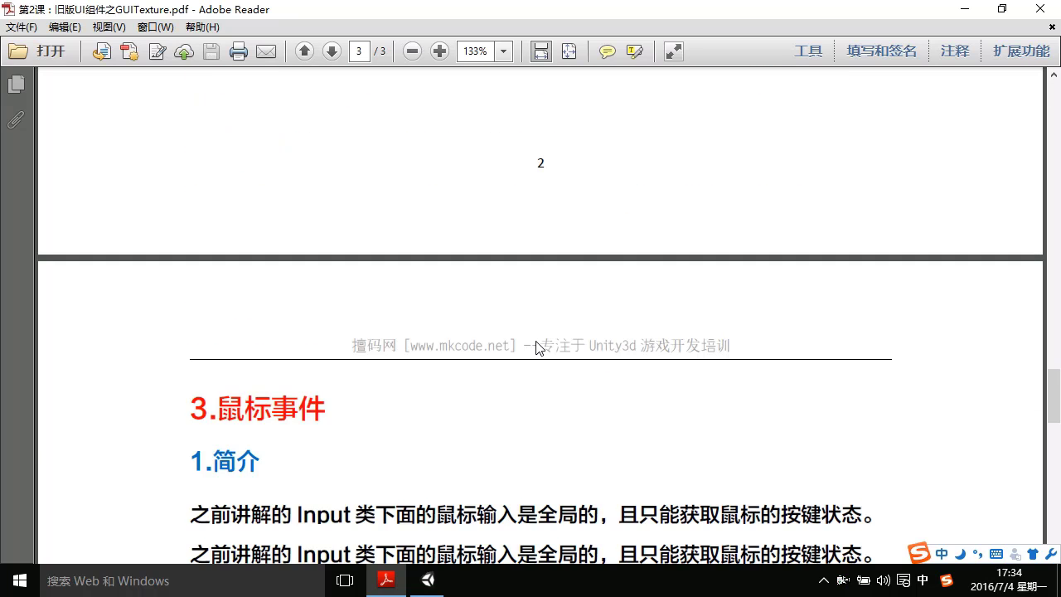
scroll(537, 346, "down", 3)
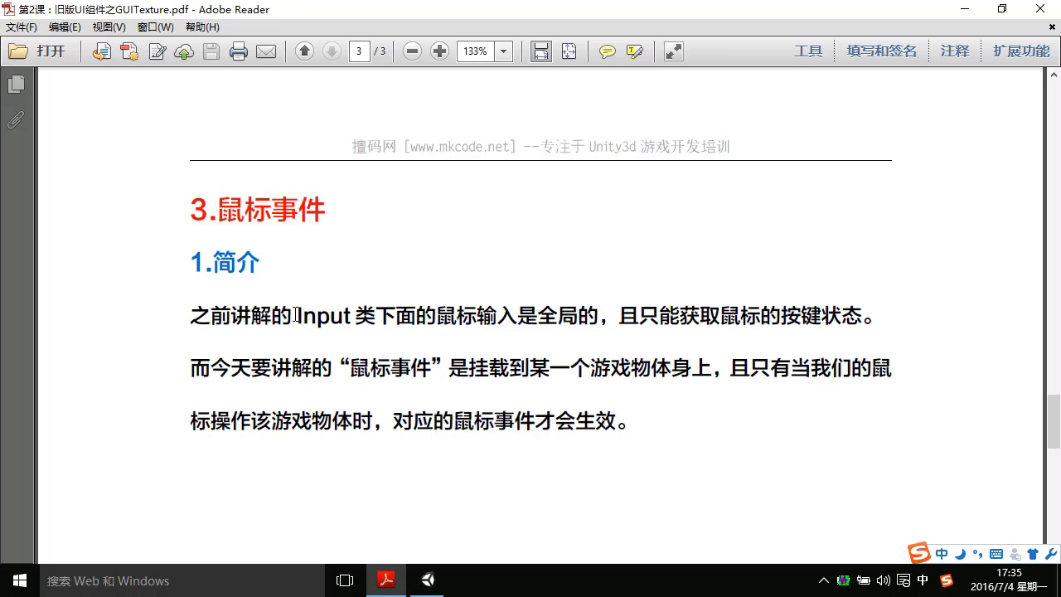
left_click_drag(295, 315, 577, 317)
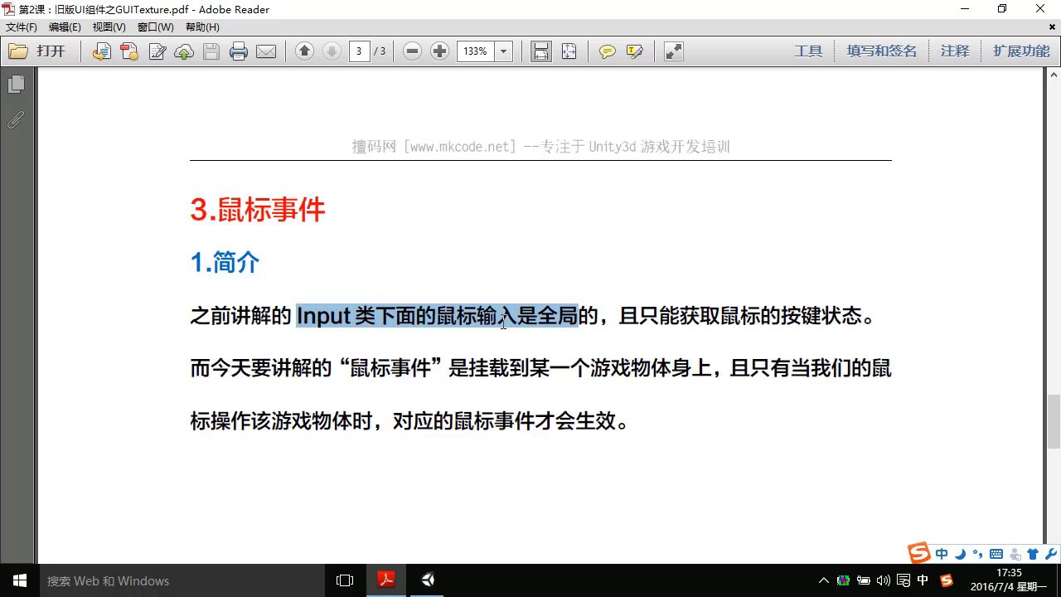
left_click(368, 316)
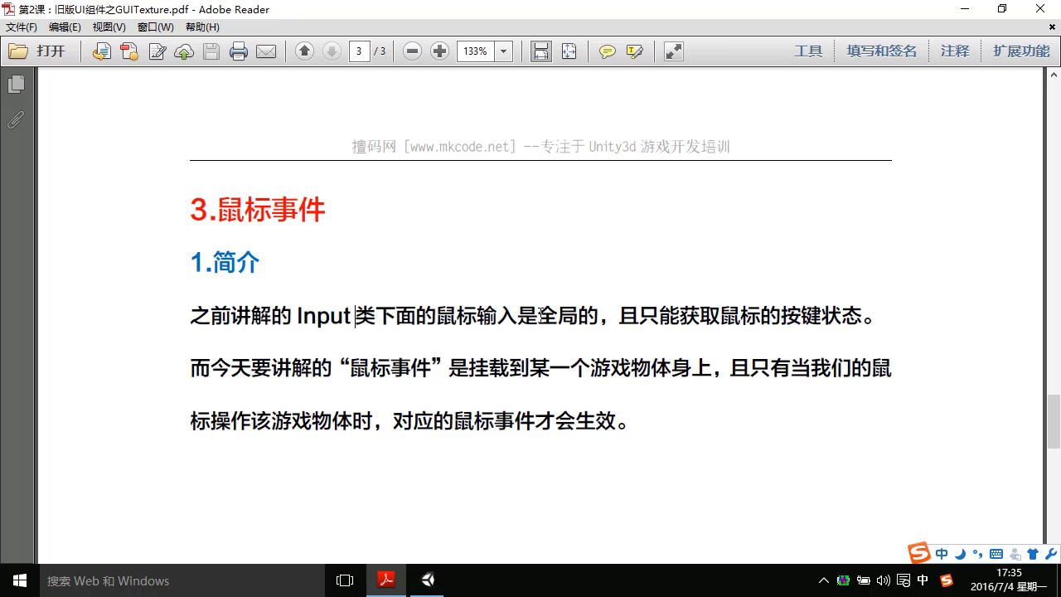
left_click_drag(538, 315, 840, 329)
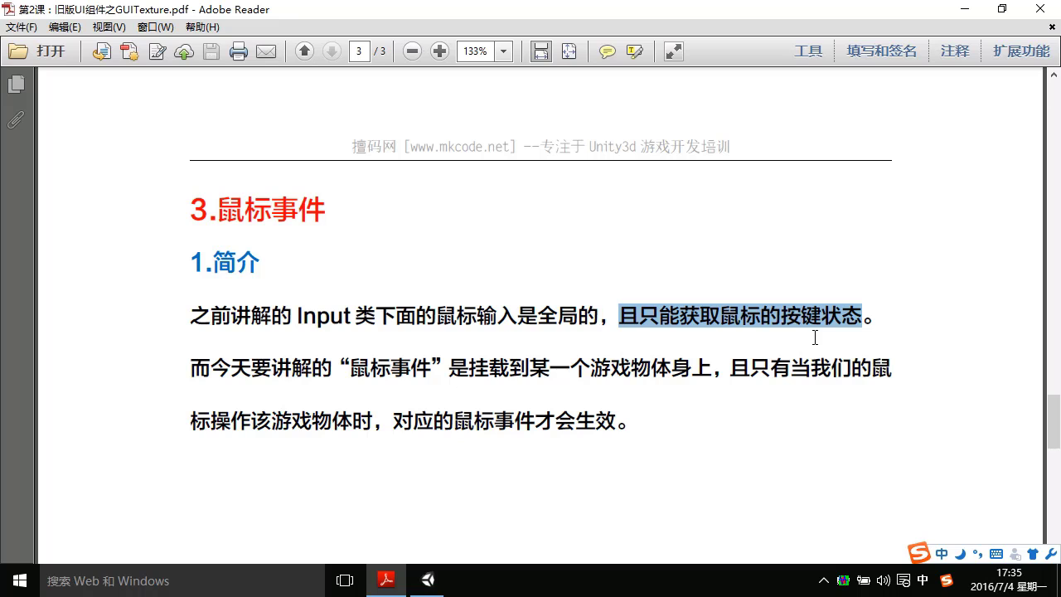
double_click(324, 321)
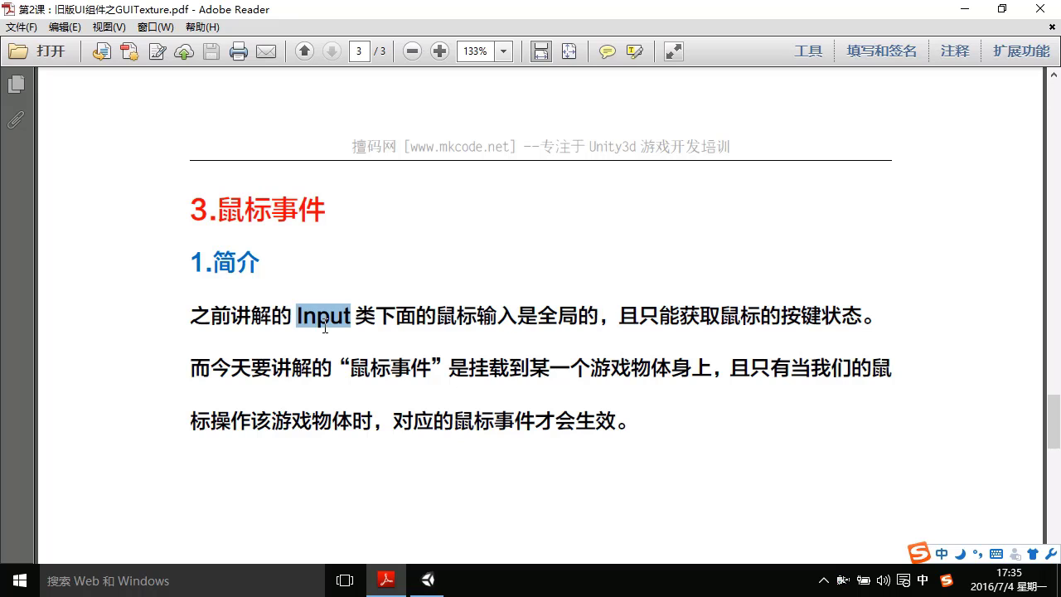
left_click(362, 348)
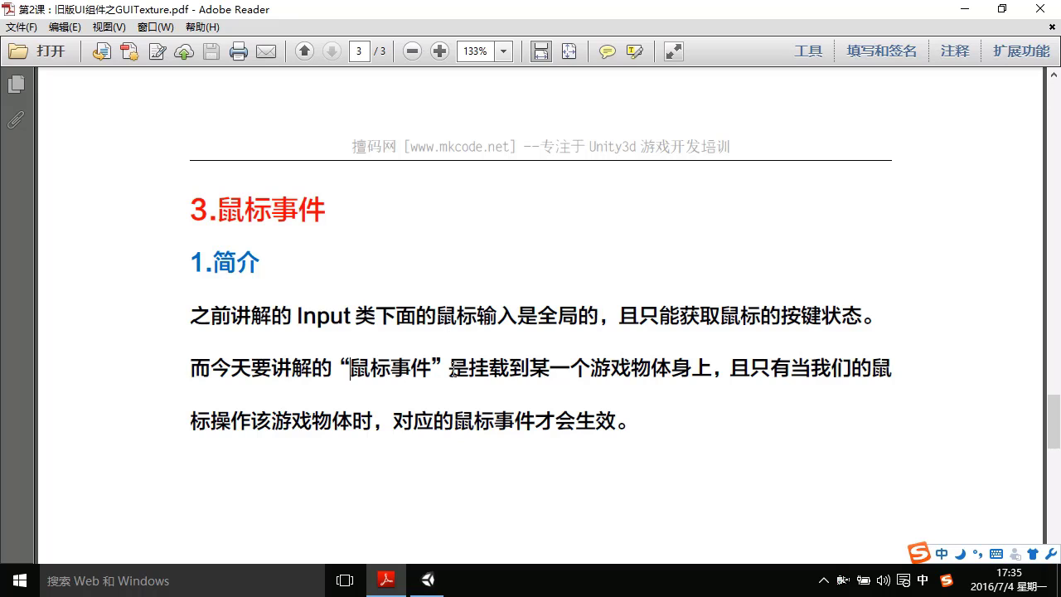
left_click_drag(450, 371, 712, 373)
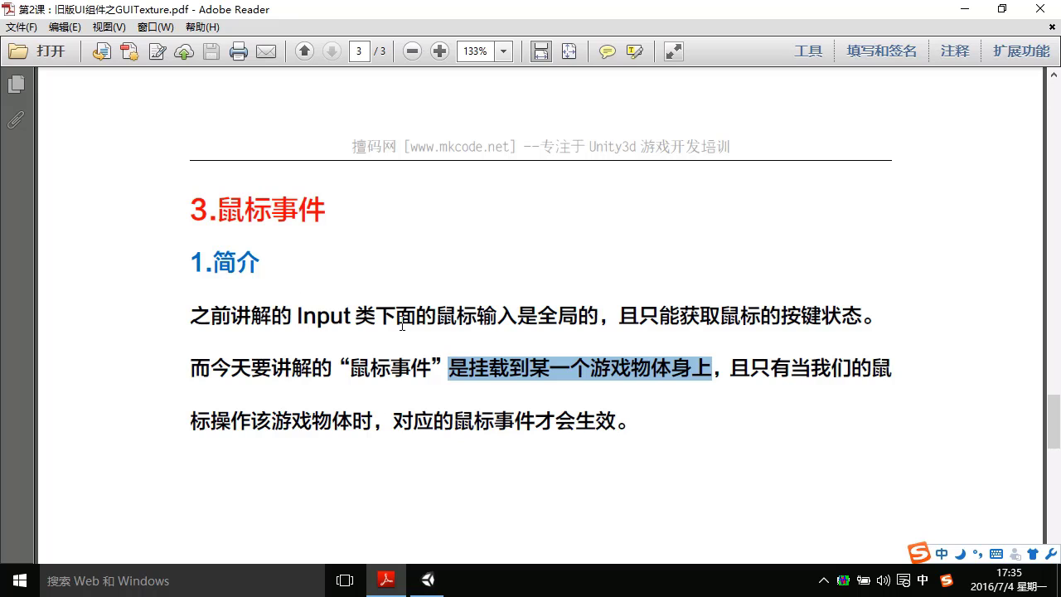
left_click(641, 413)
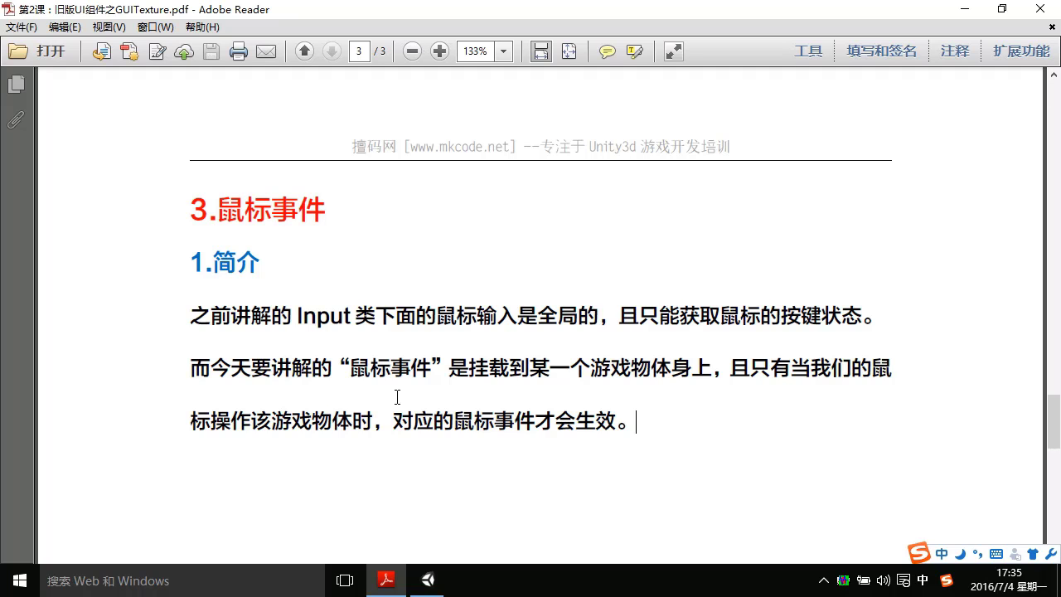
Review the OnMouseEnter, OnMouseExit and OnMouseDown notes, then minimize Reader back to Unity
scroll(397, 398, "down", 4)
scroll(397, 394, "down", 2)
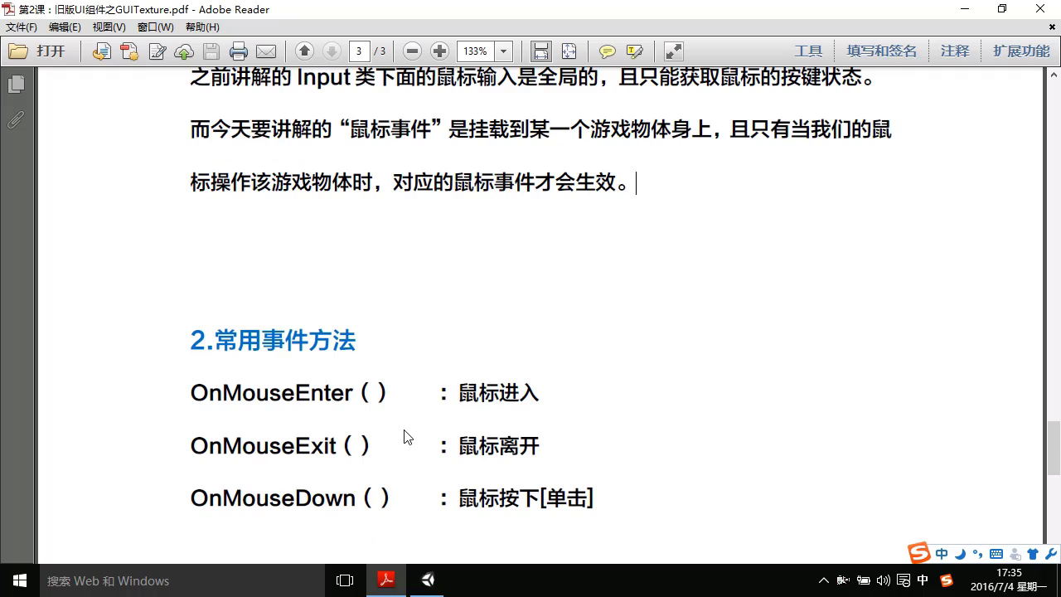
scroll(398, 381, "down", 1)
scroll(391, 367, "down", 1)
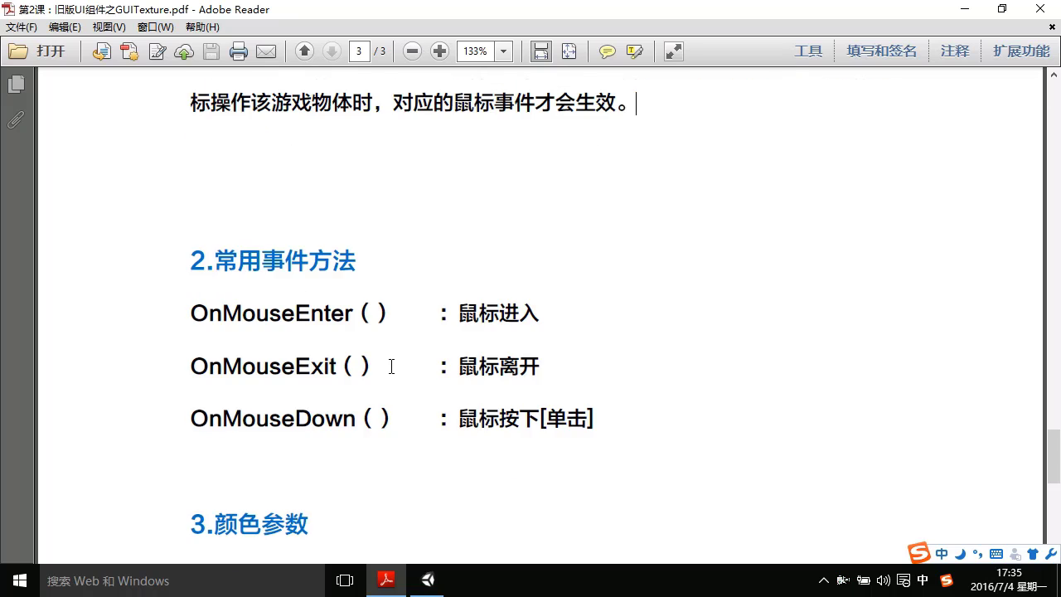
scroll(393, 362, "down", 2)
scroll(395, 372, "down", 1)
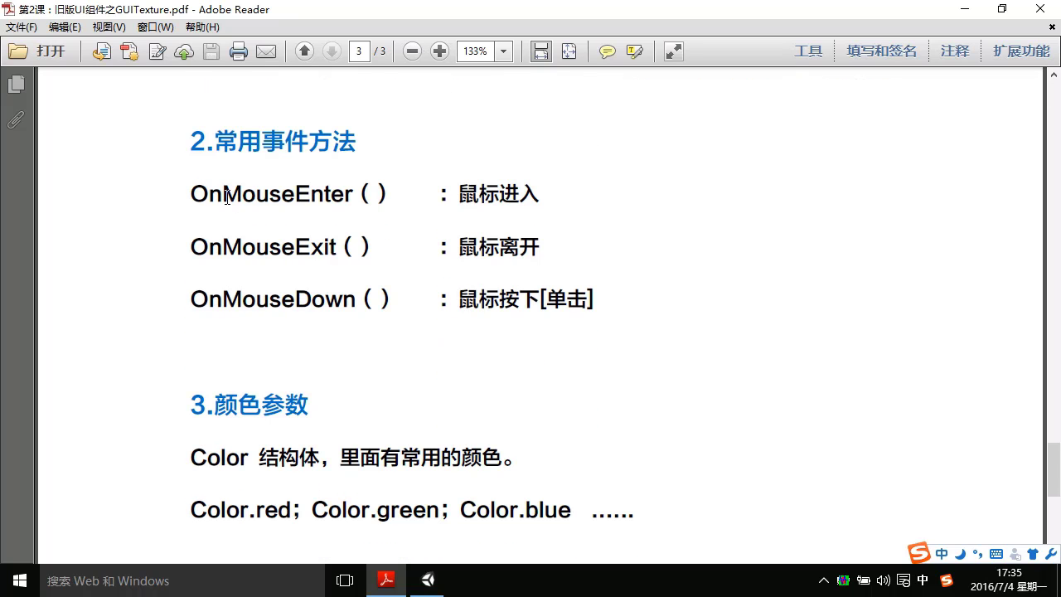
left_click_drag(191, 193, 353, 191)
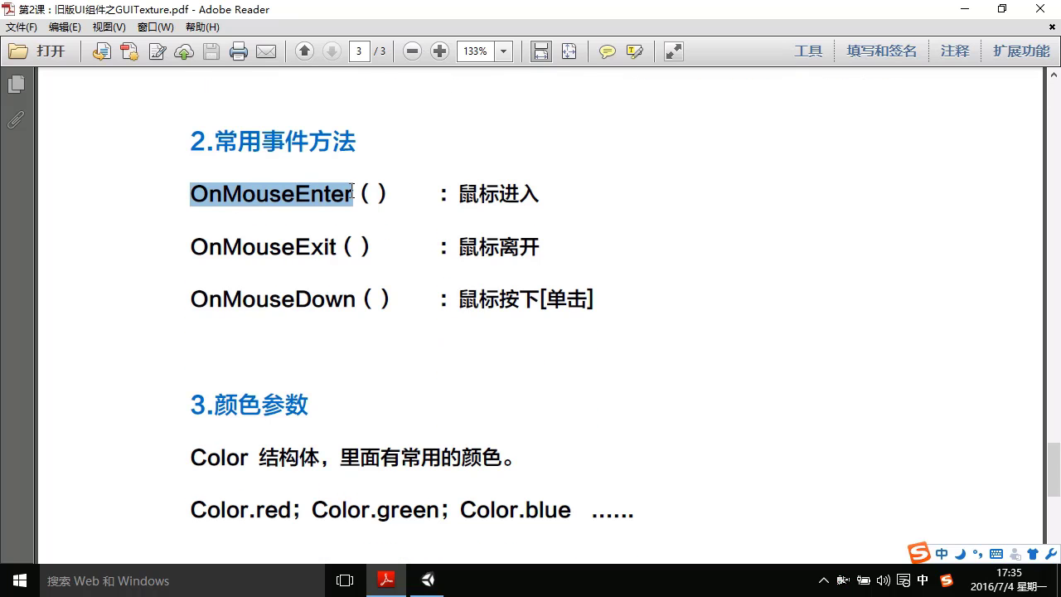
left_click_drag(196, 250, 348, 249)
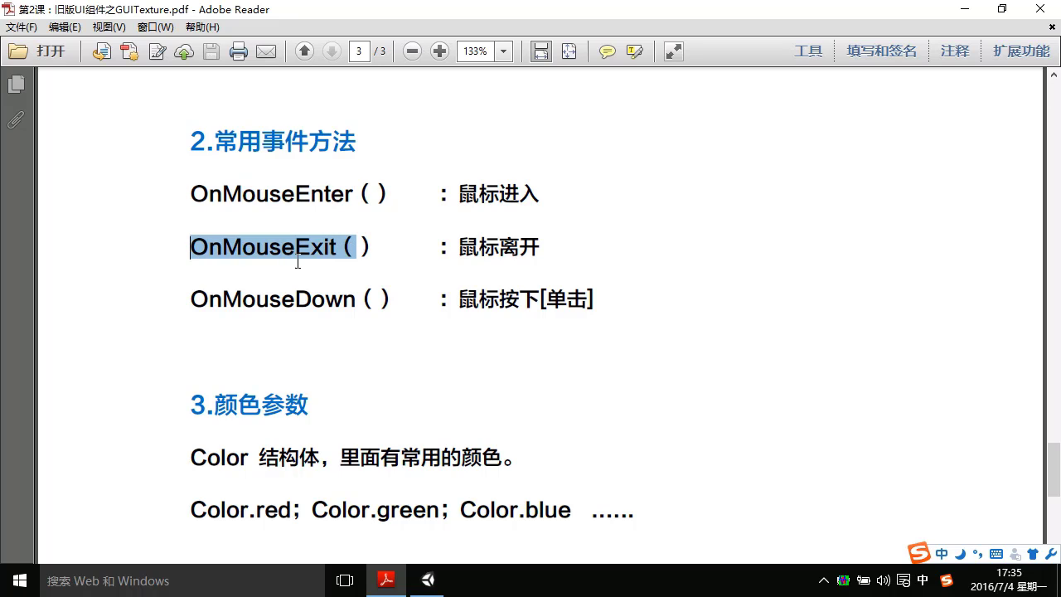
left_click_drag(189, 298, 363, 304)
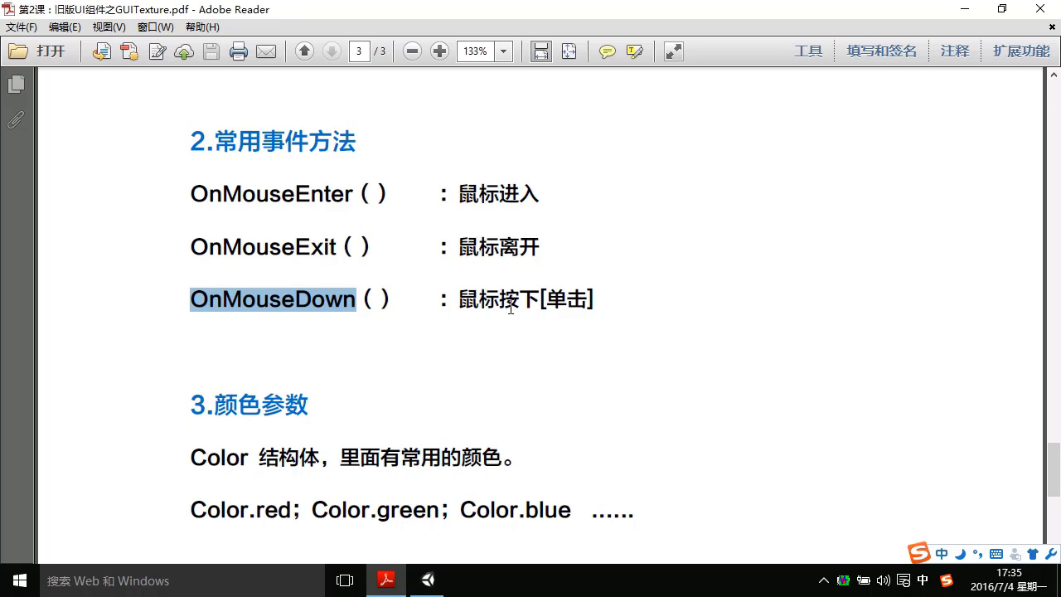
left_click(365, 307)
left_click_drag(438, 300, 613, 303)
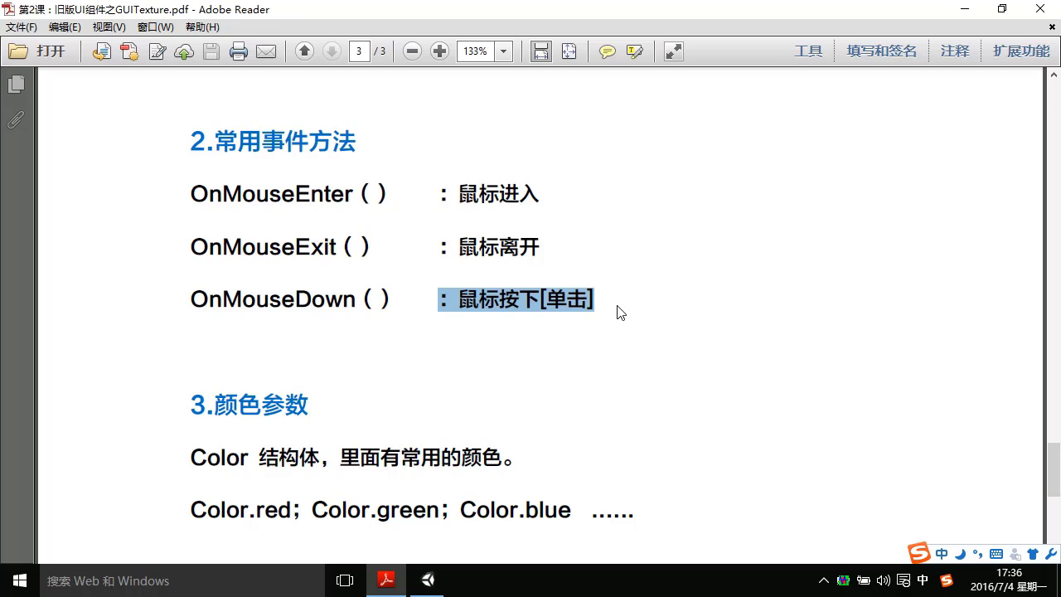
left_click(623, 333)
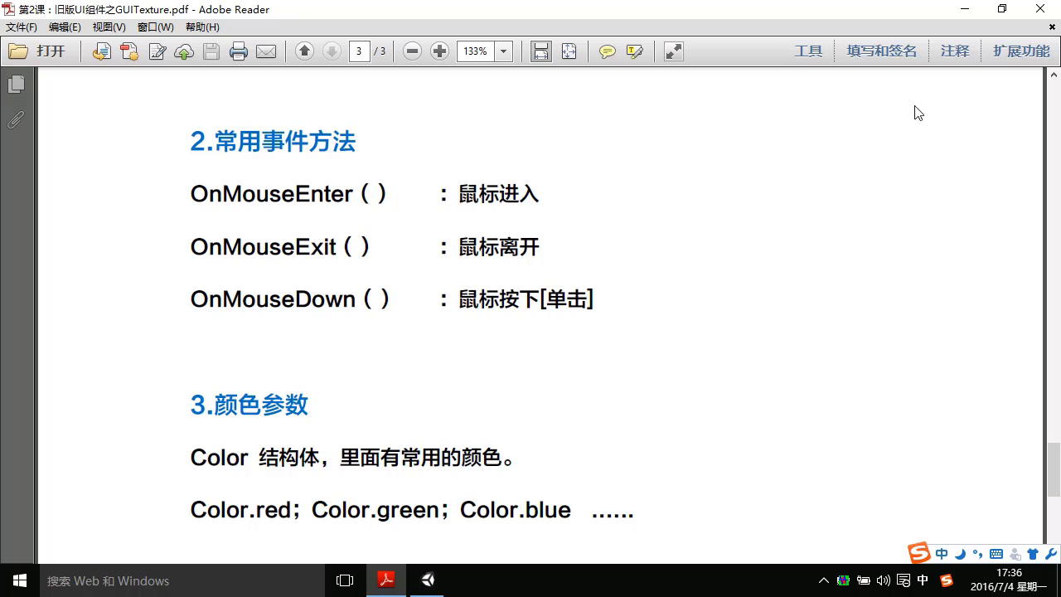
left_click(963, 10)
left_click(106, 416)
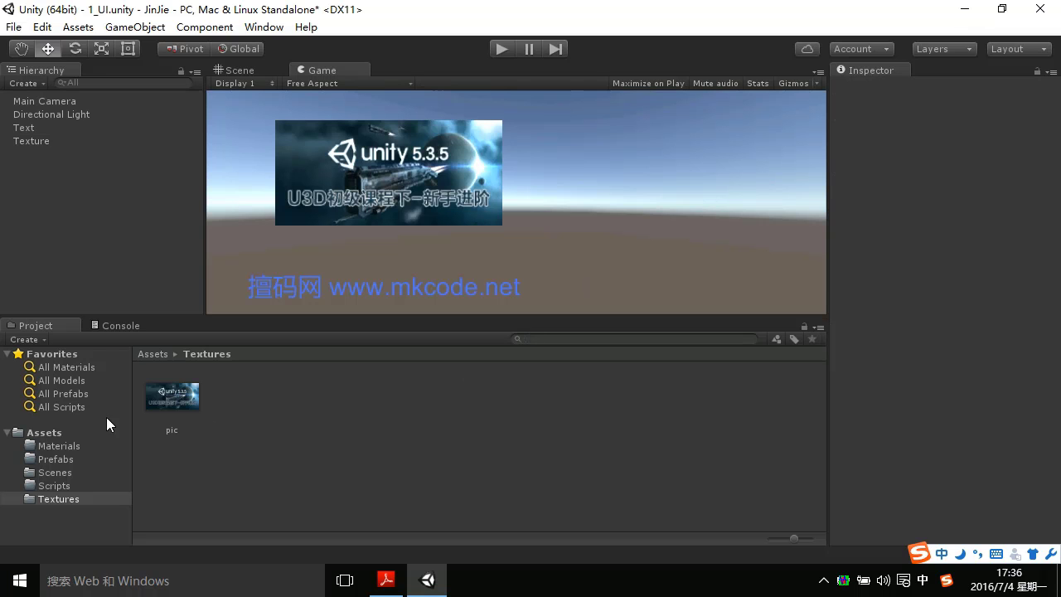
Create a folder named 02 inside the Scripts folder
left_click(67, 485)
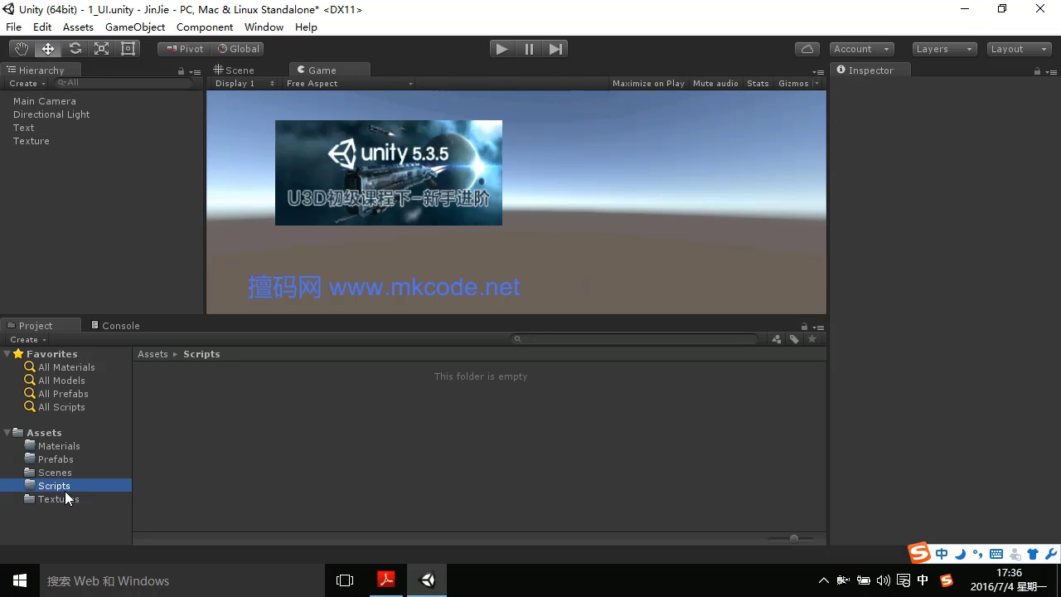
right_click(225, 462)
mouse_move(426, 158)
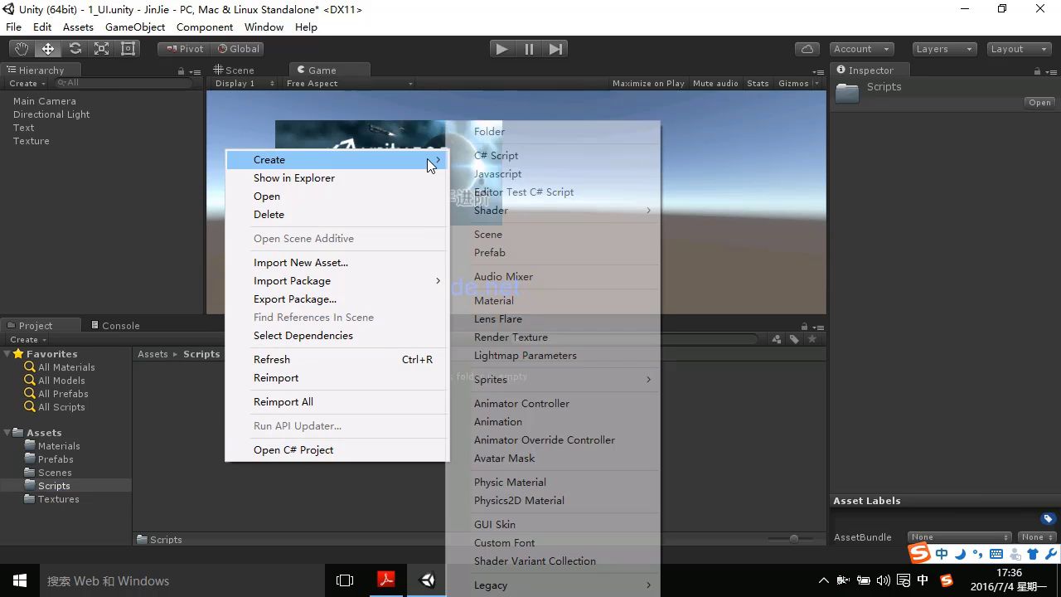
left_click(492, 133)
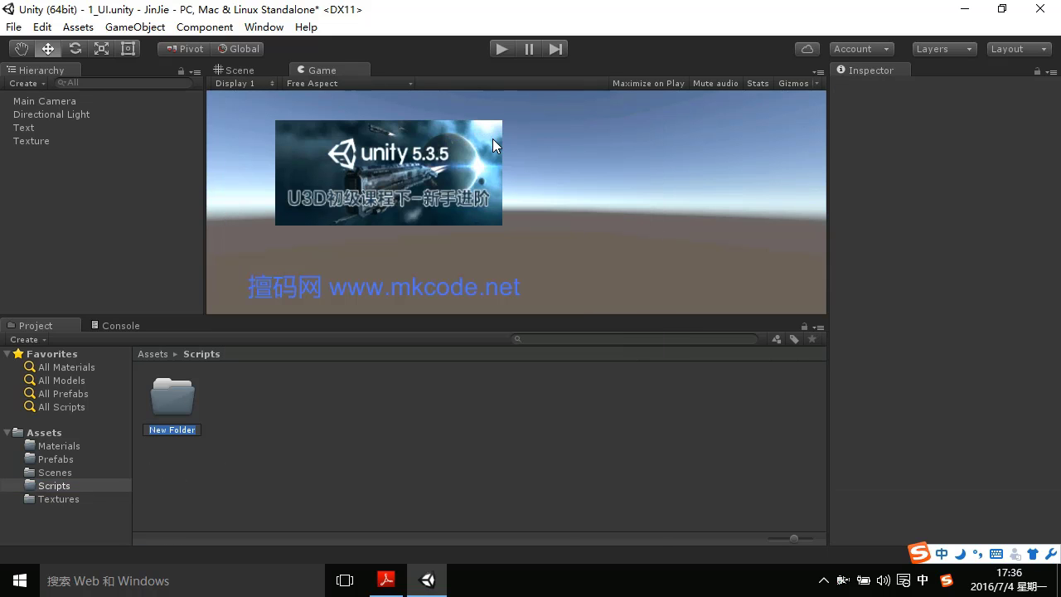
type("02")
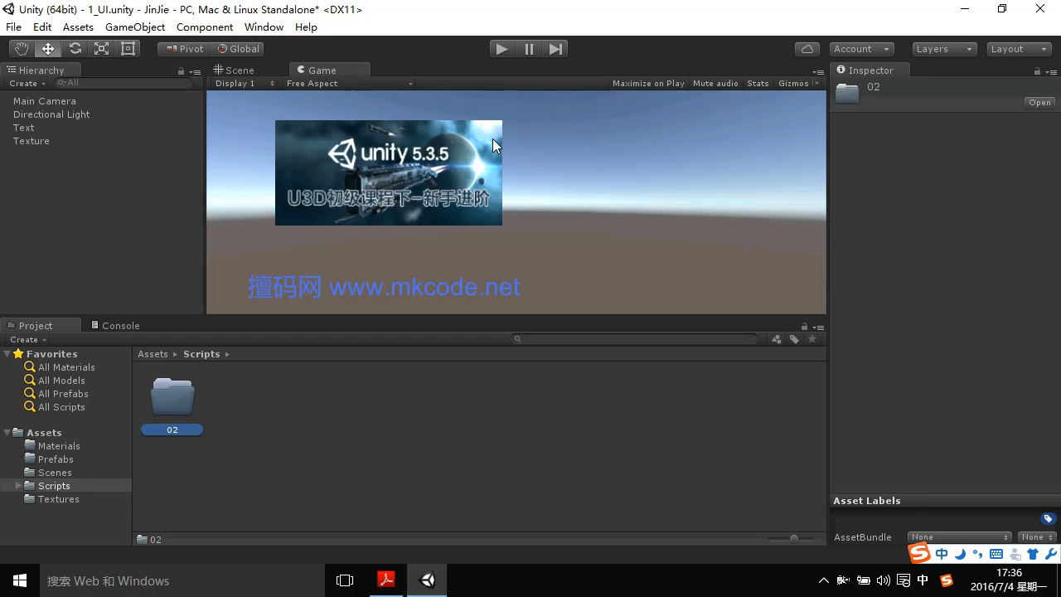
key("Return")
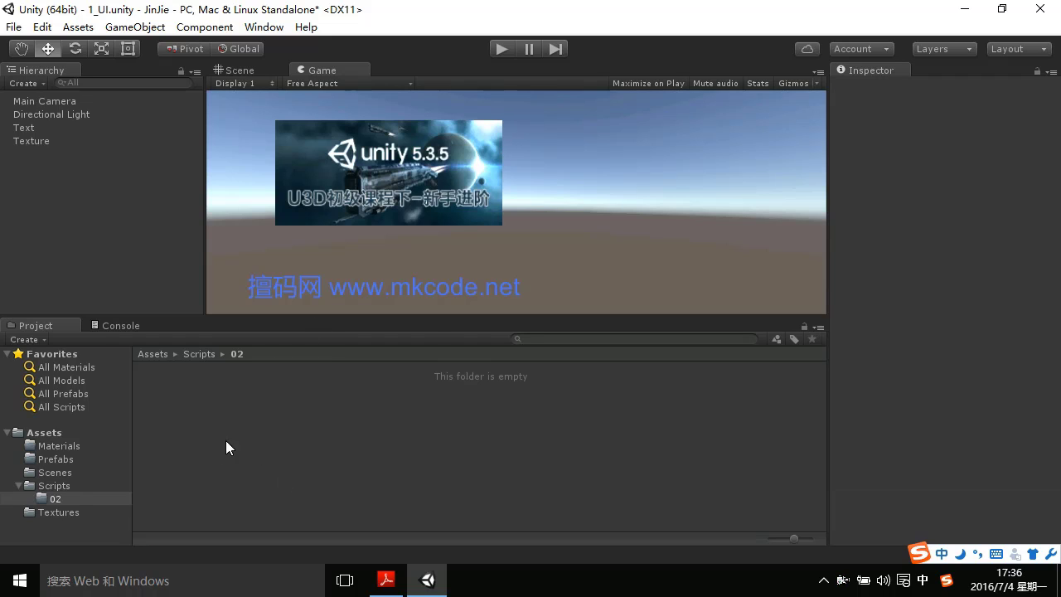
Create a C# script in folder 02 and name it TextureByMouse
right_click(203, 454)
mouse_move(384, 155)
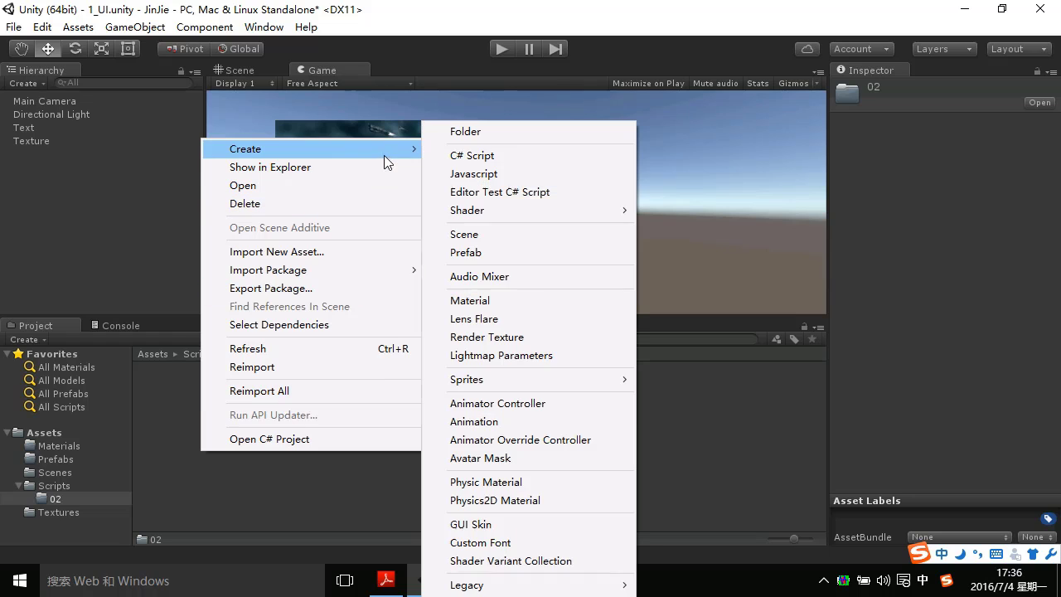
left_click(488, 160)
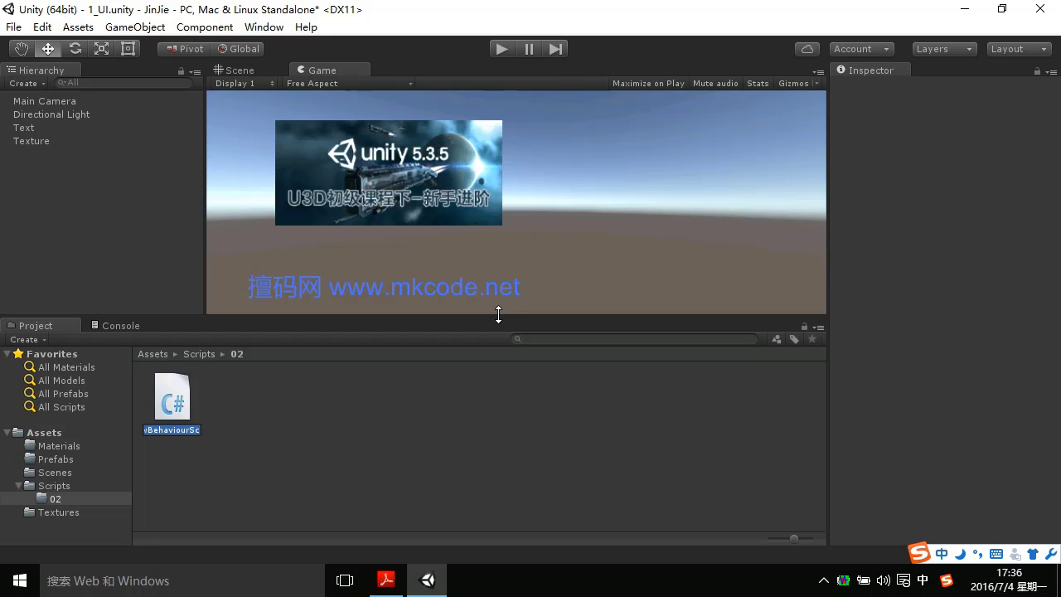
type("Text")
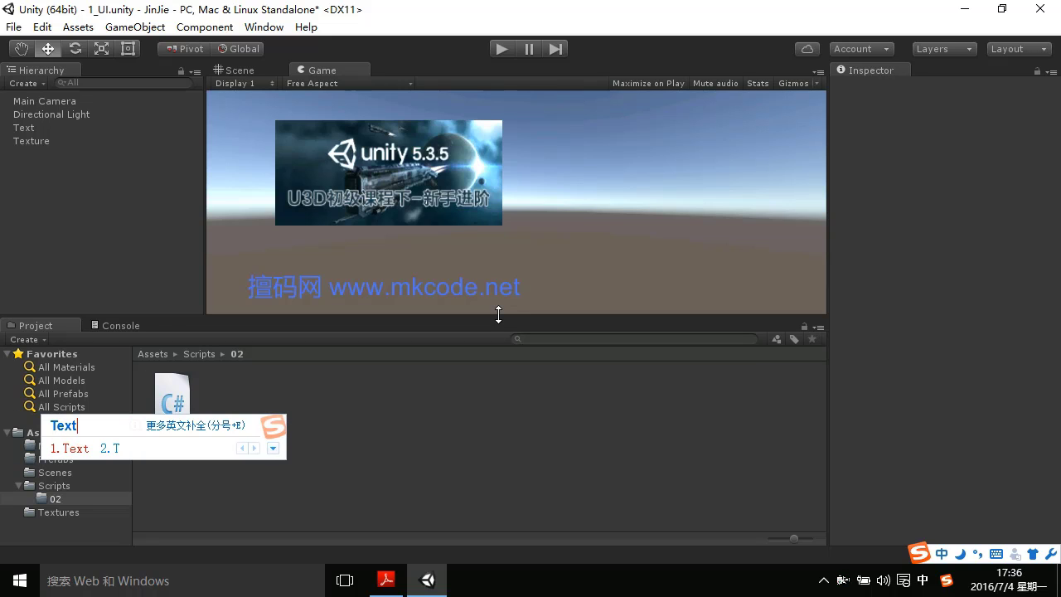
key("BackSpace")
key("BackSpace")
key("BackSpace")
key("BackSpace")
type("Textu")
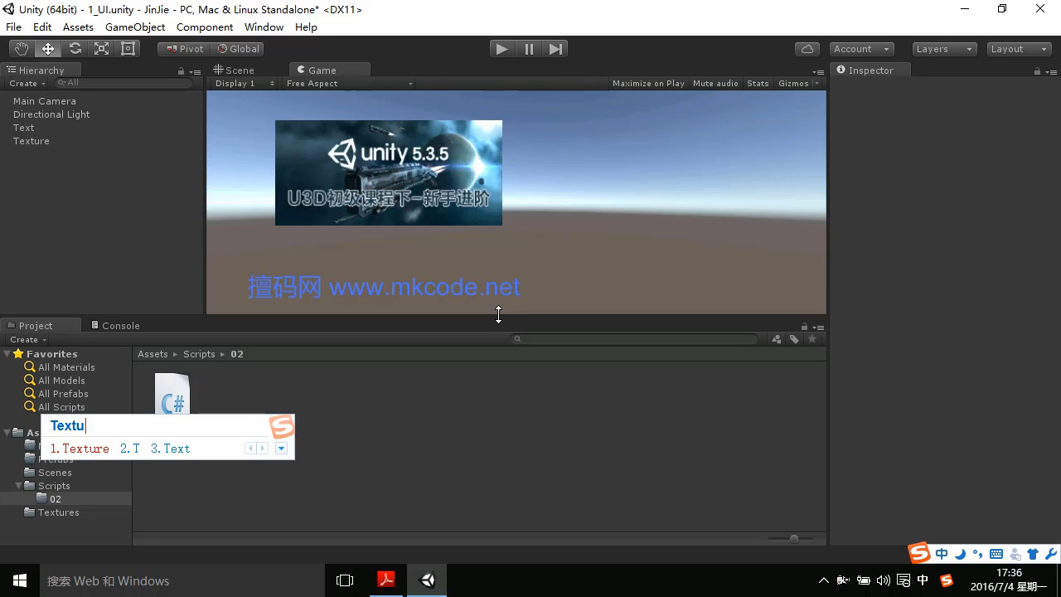
type("re")
key("space")
type("By")
key("space")
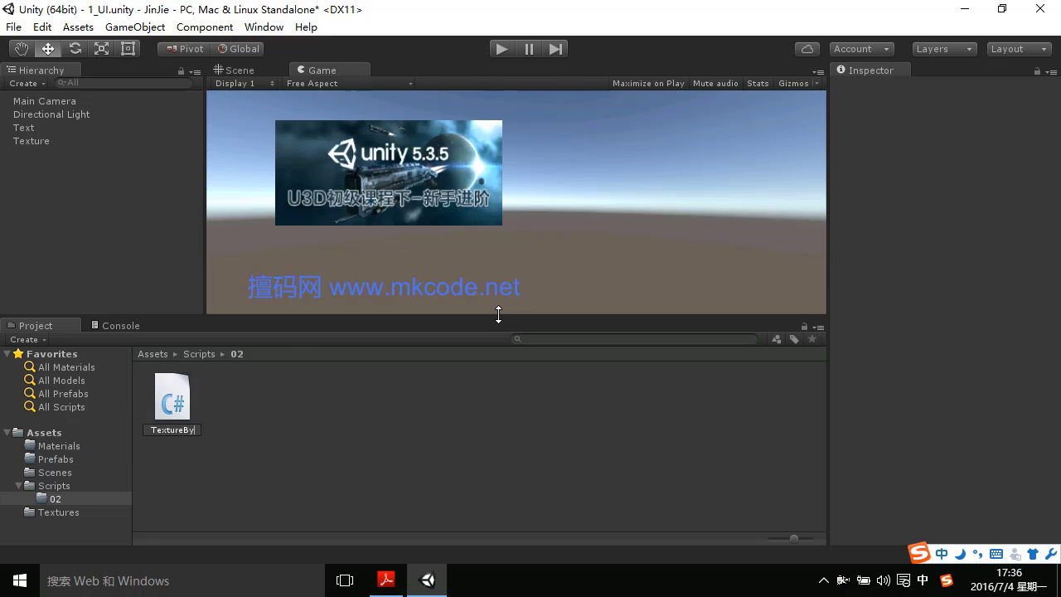
type("C")
key("BackSpace")
key("BackSpace")
key("BackSpace")
type("By")
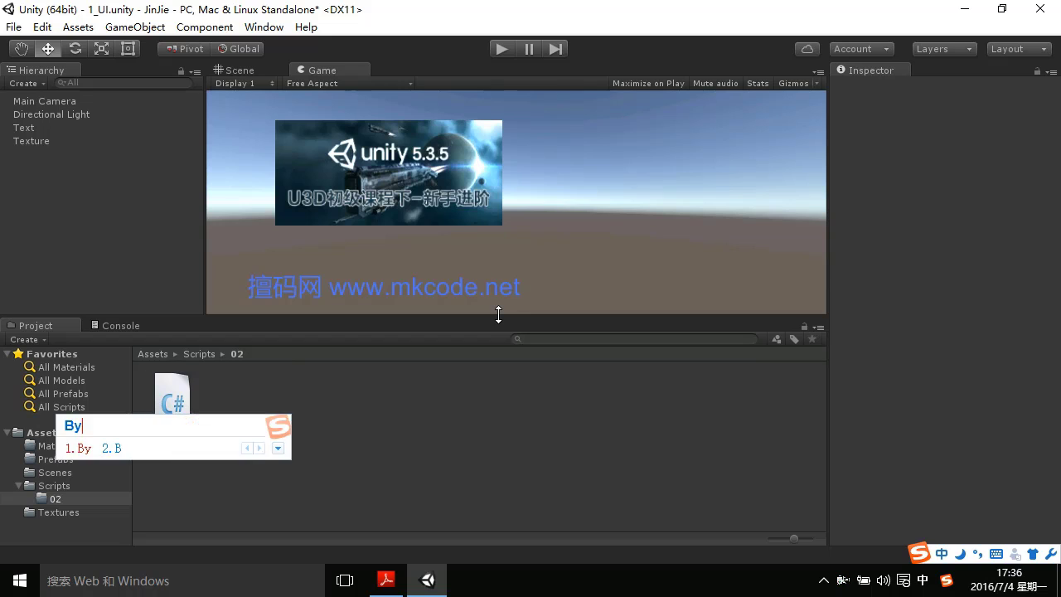
key("space")
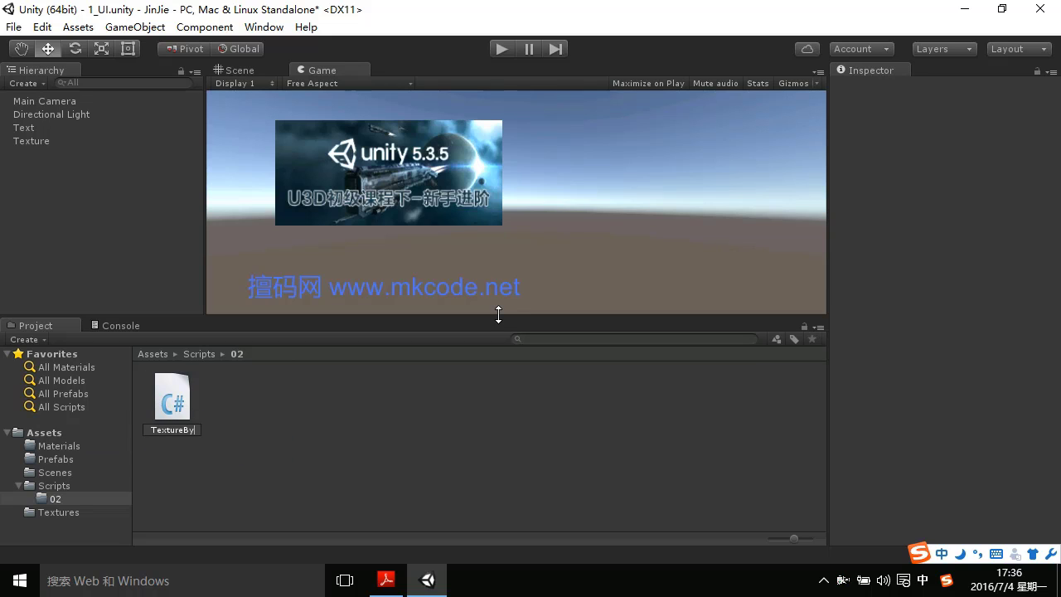
type("Mouse")
key("space")
key("Return")
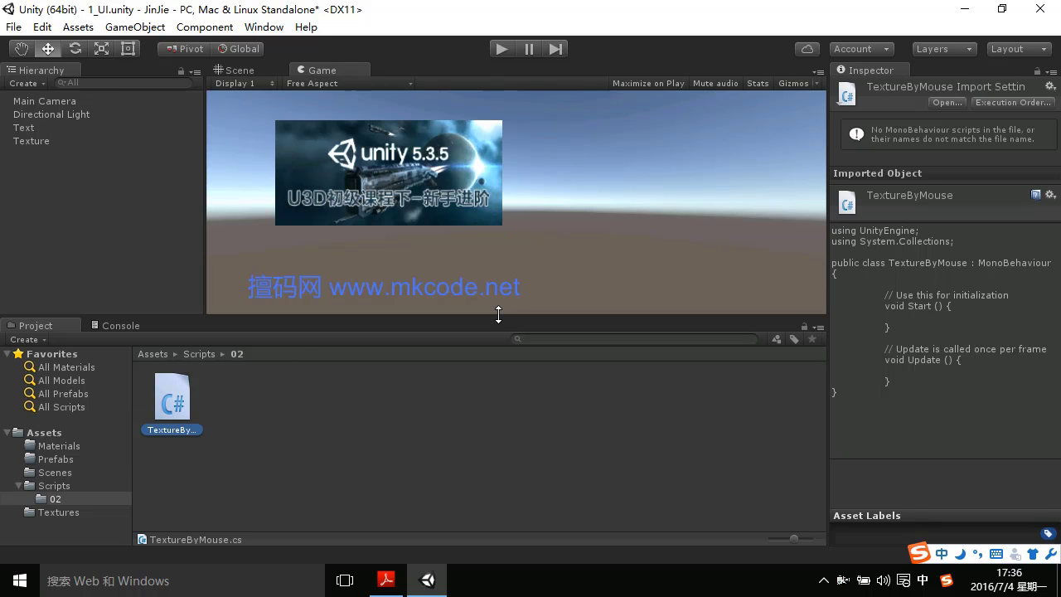
Drag TextureByMouse onto the Texture object, then open the script in MonoDevelop
left_click(33, 142)
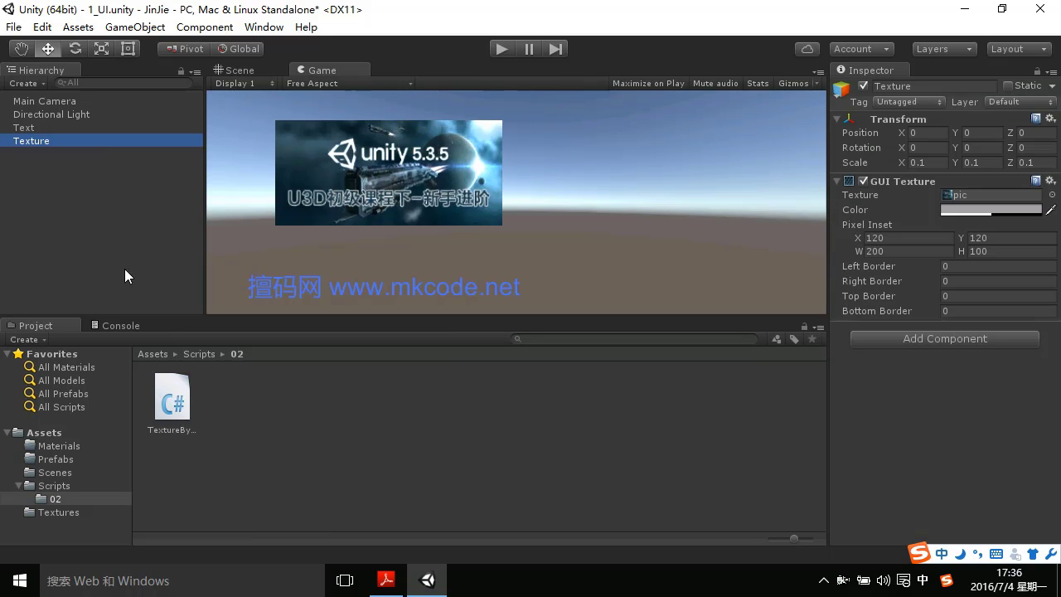
left_click_drag(173, 397, 994, 440)
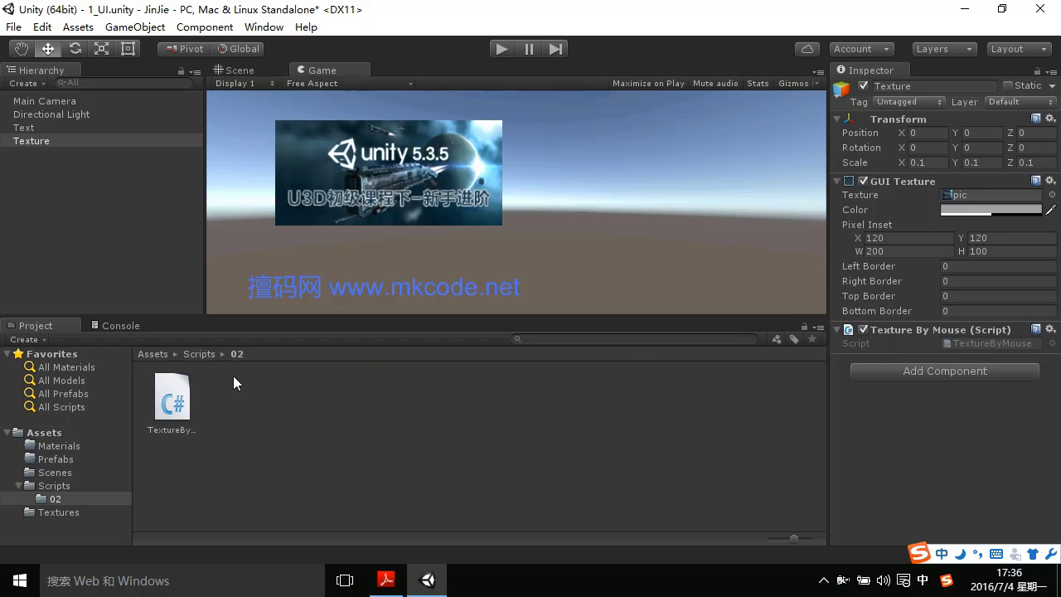
left_click(173, 402)
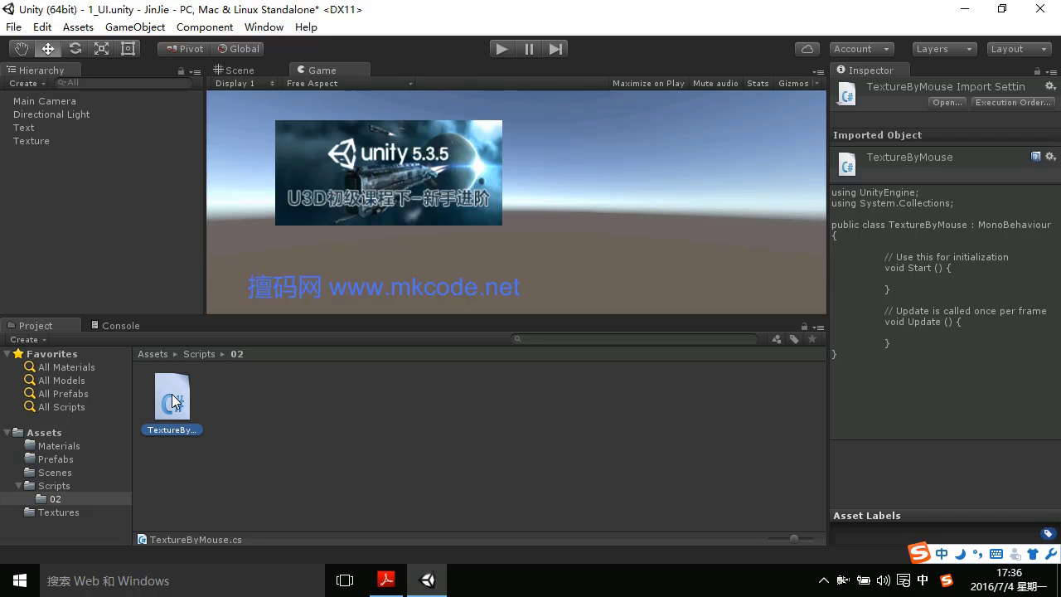
double_click(172, 397)
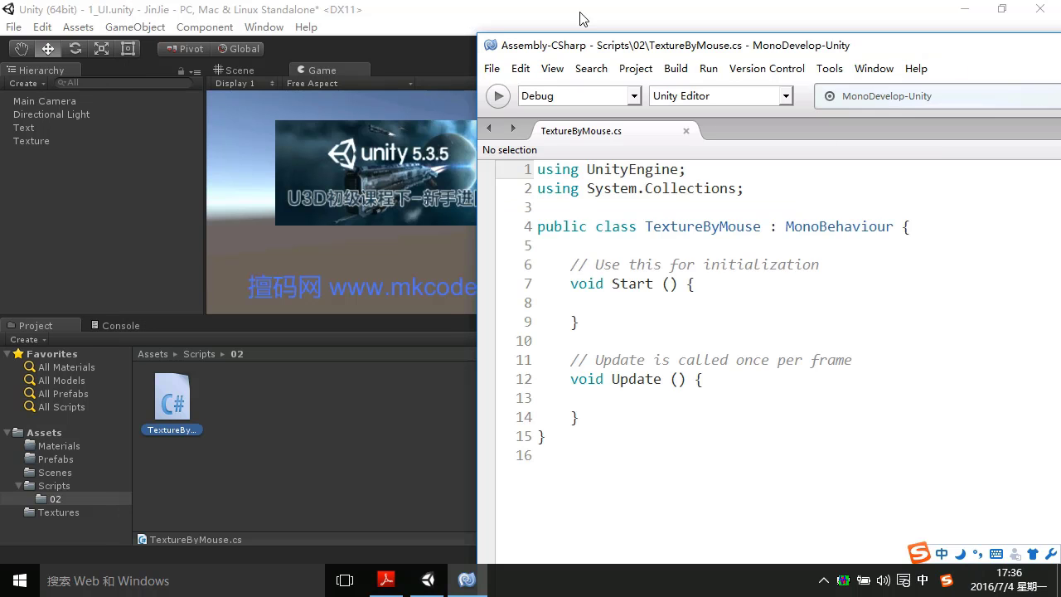
Tile MonoDevelop beside Unity and add blank lines after the Update method
key("super+Right")
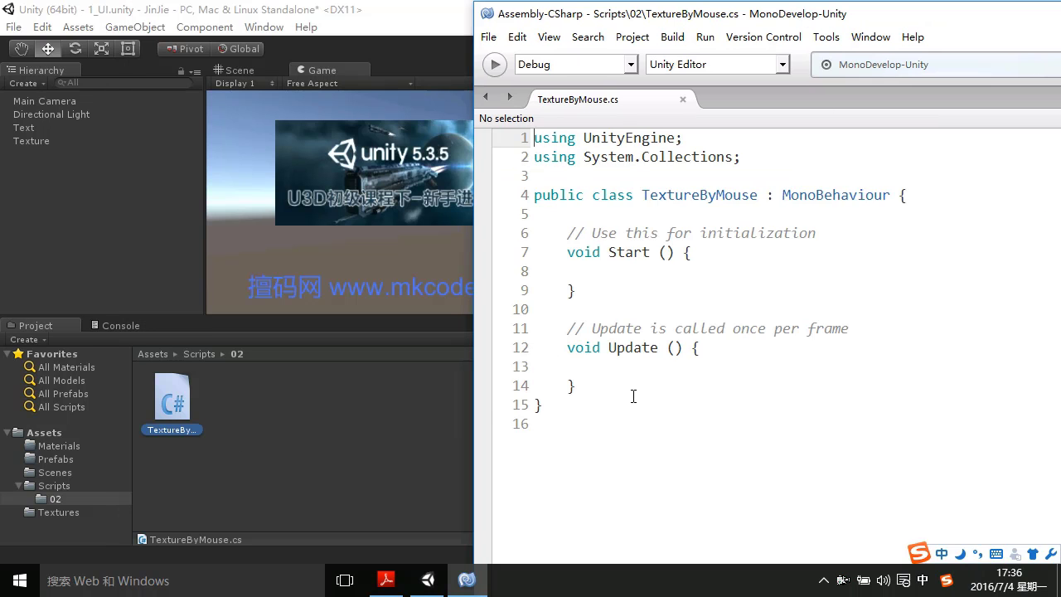
left_click(634, 398)
left_click(639, 387)
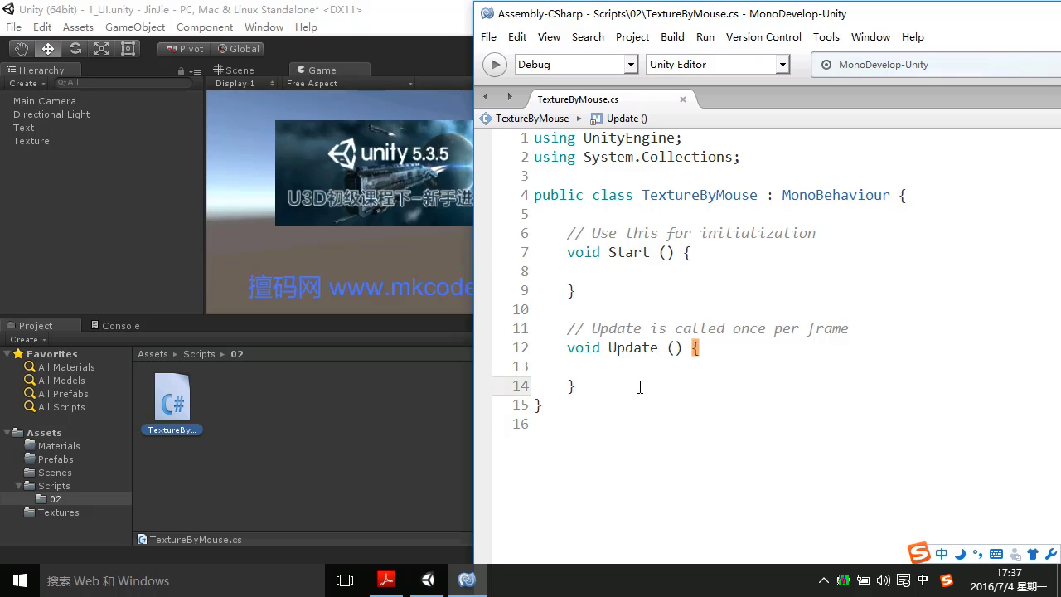
key("Return")
key("Return")
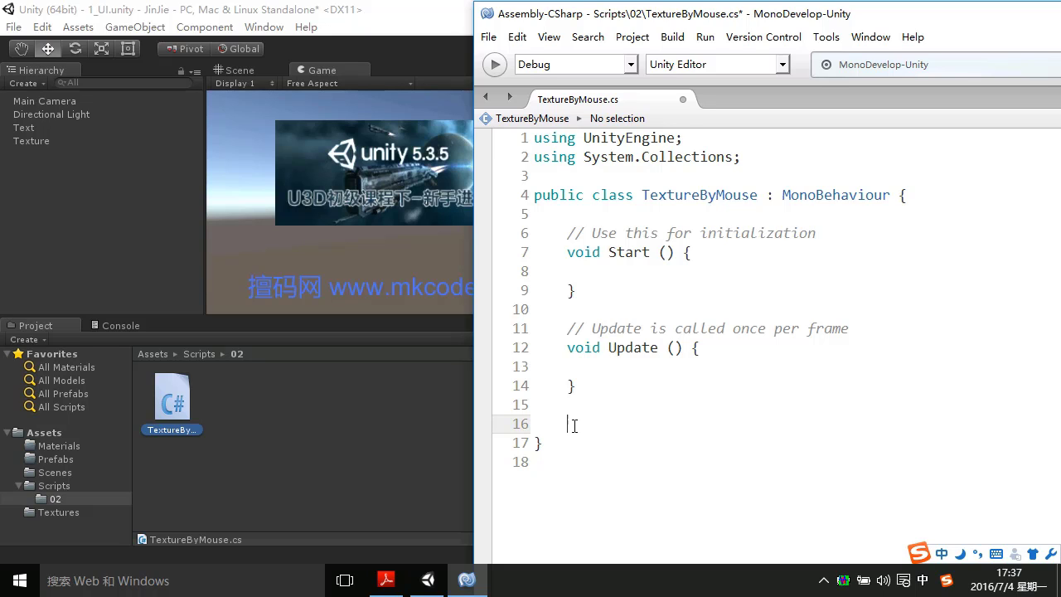
key("shift")
Delete the initialization and Update template comments, save the script, and reveal Unity
left_click_drag(840, 233, 500, 229)
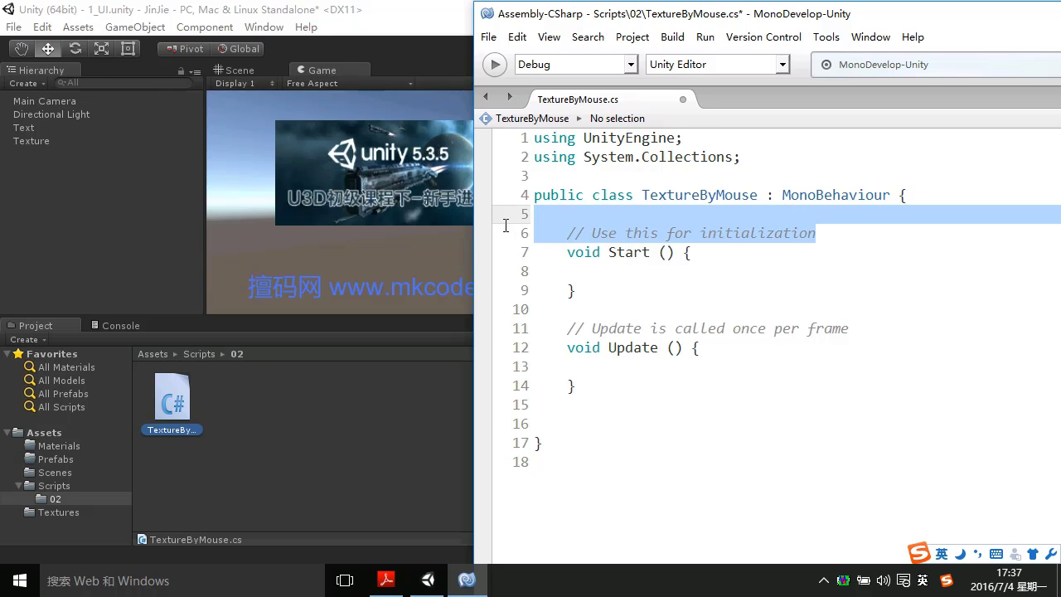
key("Delete")
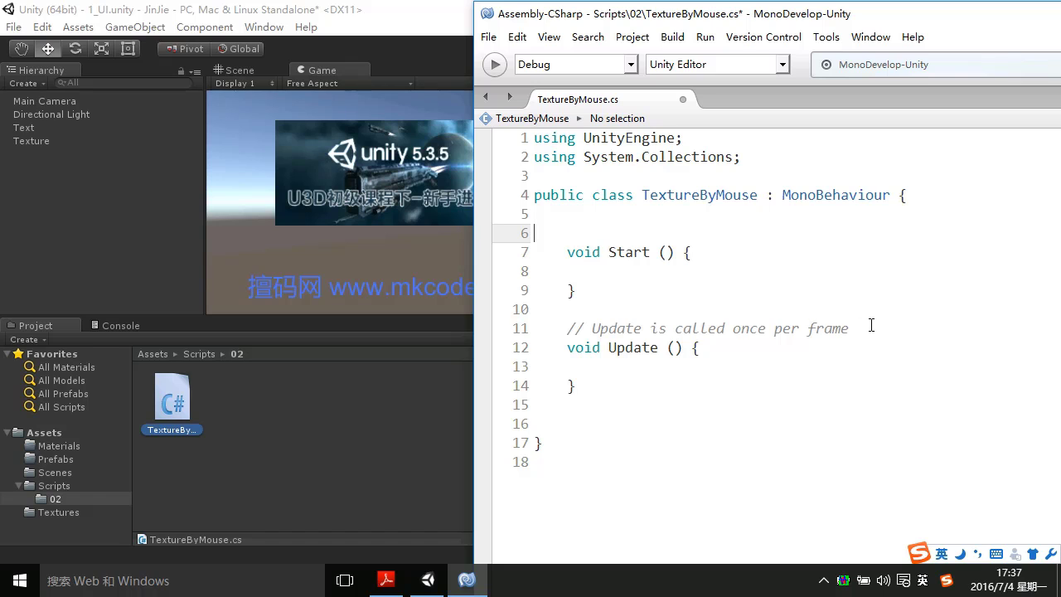
left_click_drag(845, 328, 534, 328)
key("Delete")
key("Delete")
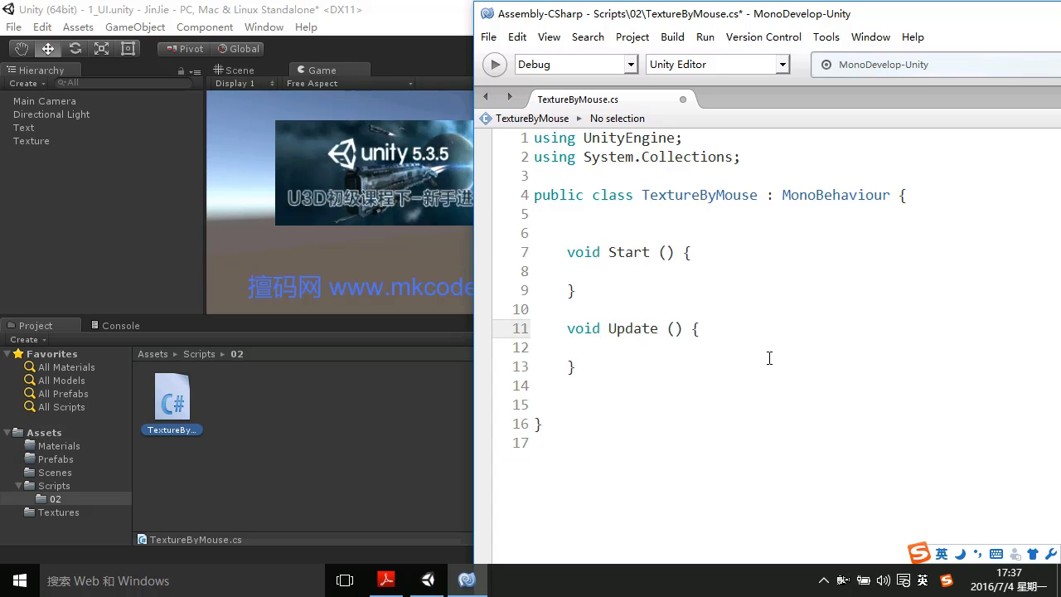
key("ctrl+s")
left_click_drag(755, 24, 495, 489)
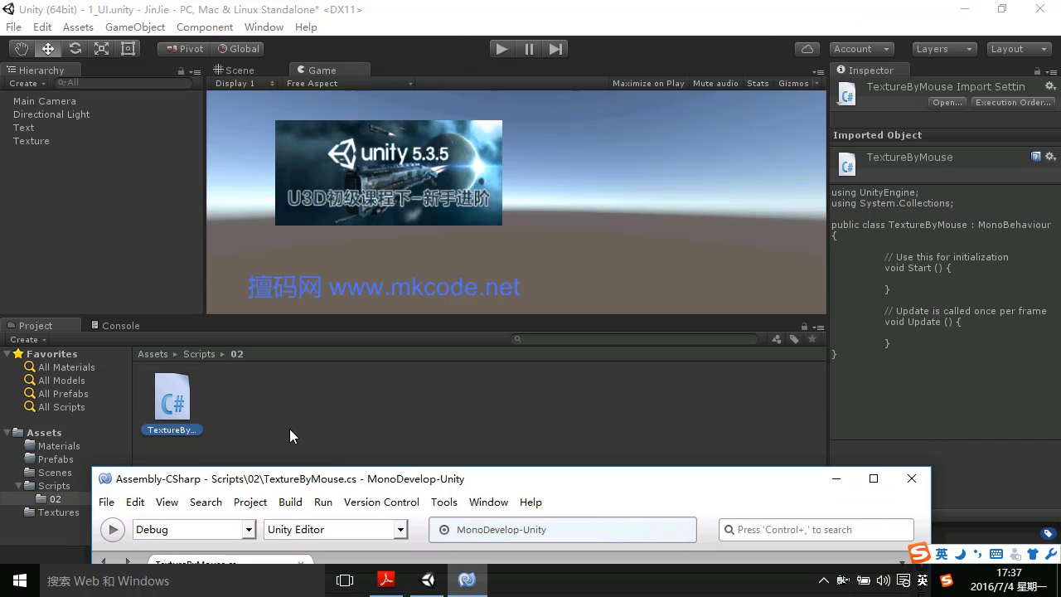
Verify the Texture object has the TextureByMouse script, then resume editing TextureByMouse.cs at line 5
left_click(39, 143)
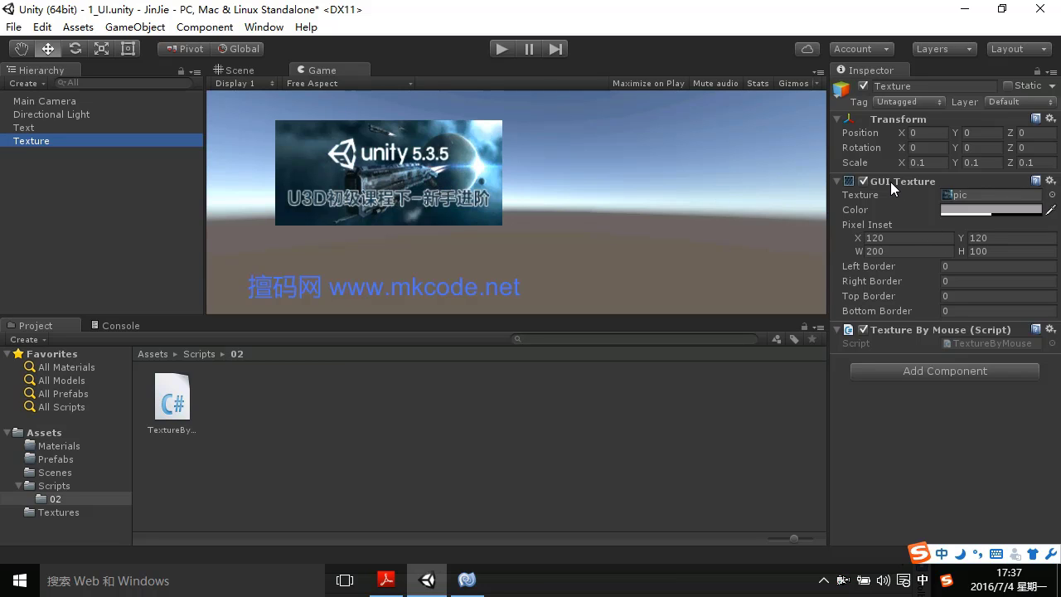
left_click(476, 583)
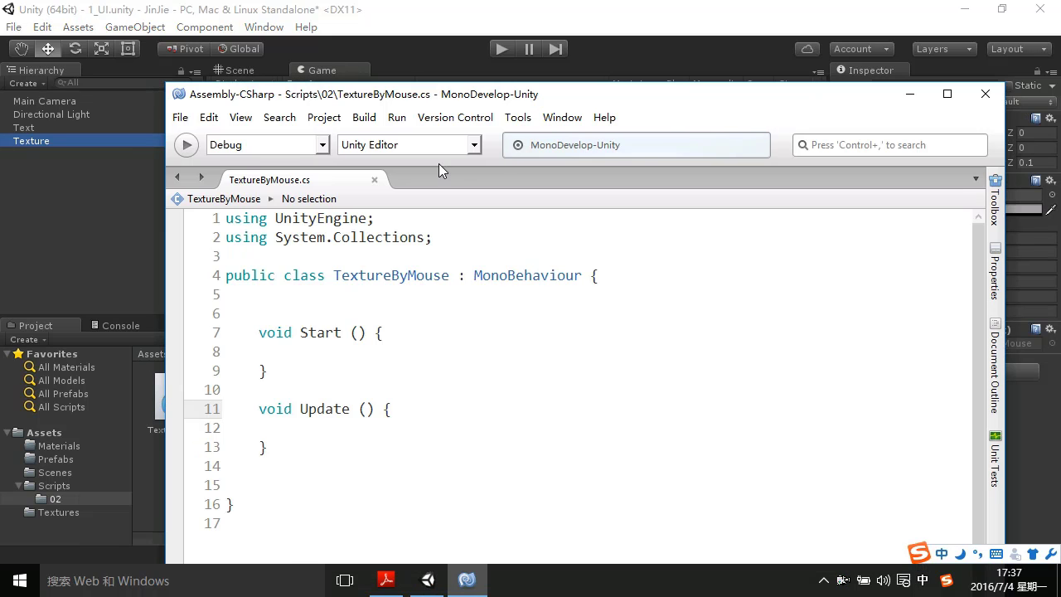
left_click(314, 300)
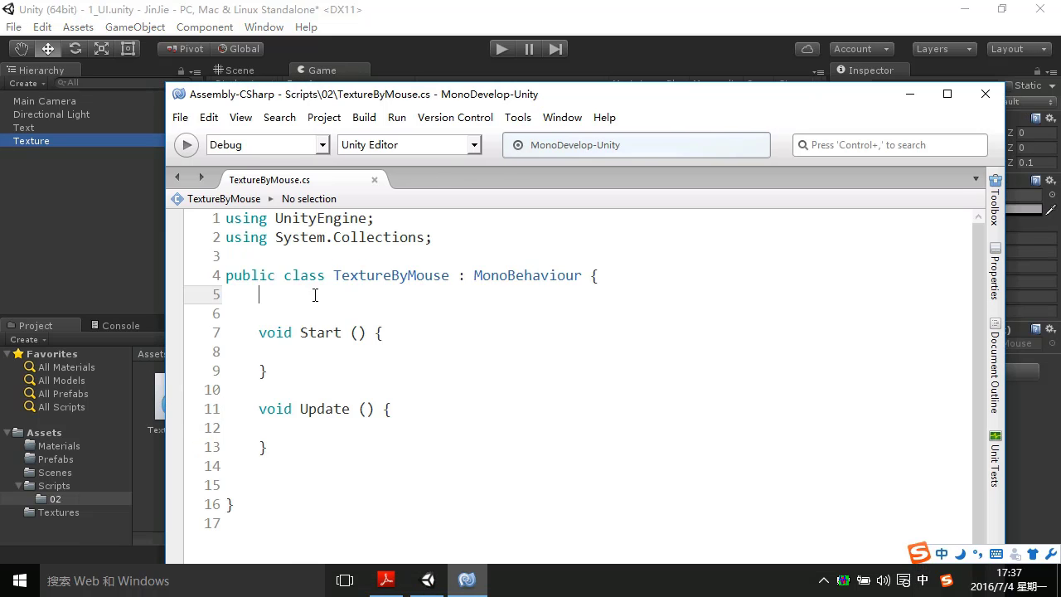
Declare a private GUITexture field named m_GUITexture
key("Return")
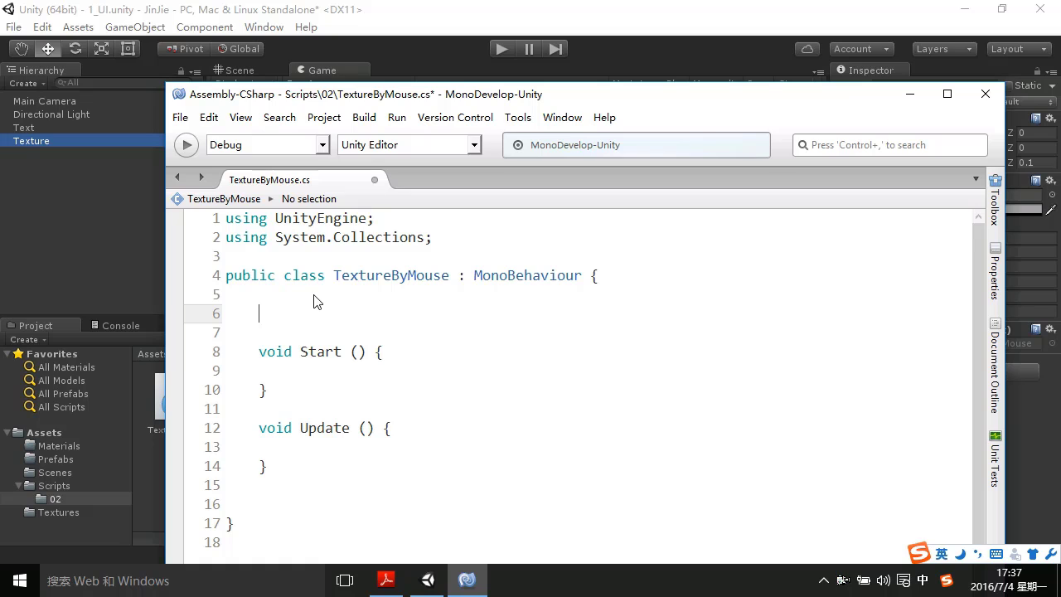
type("private ")
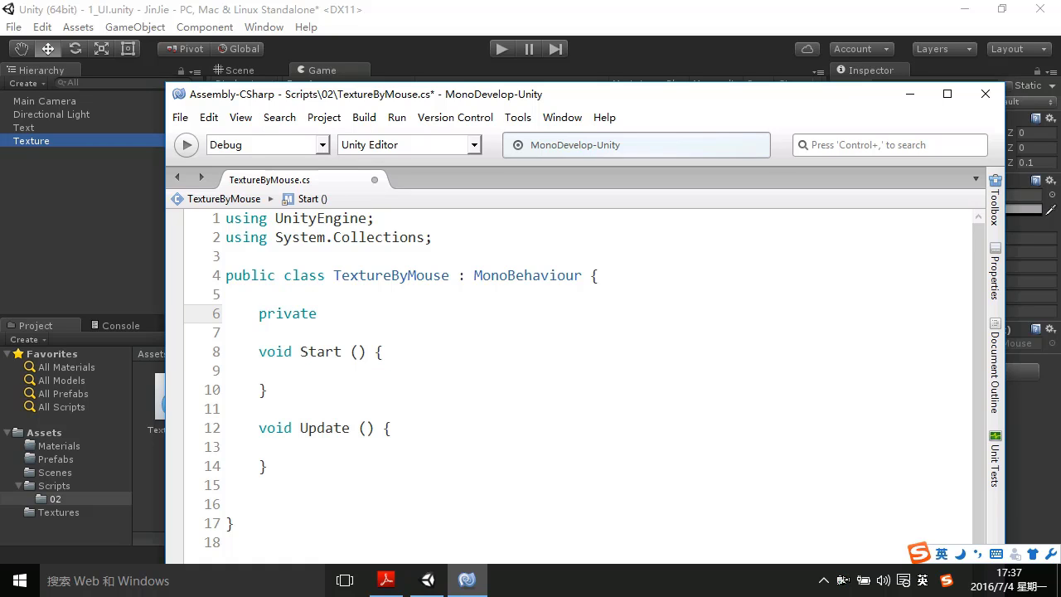
type("GUITe")
key("Down")
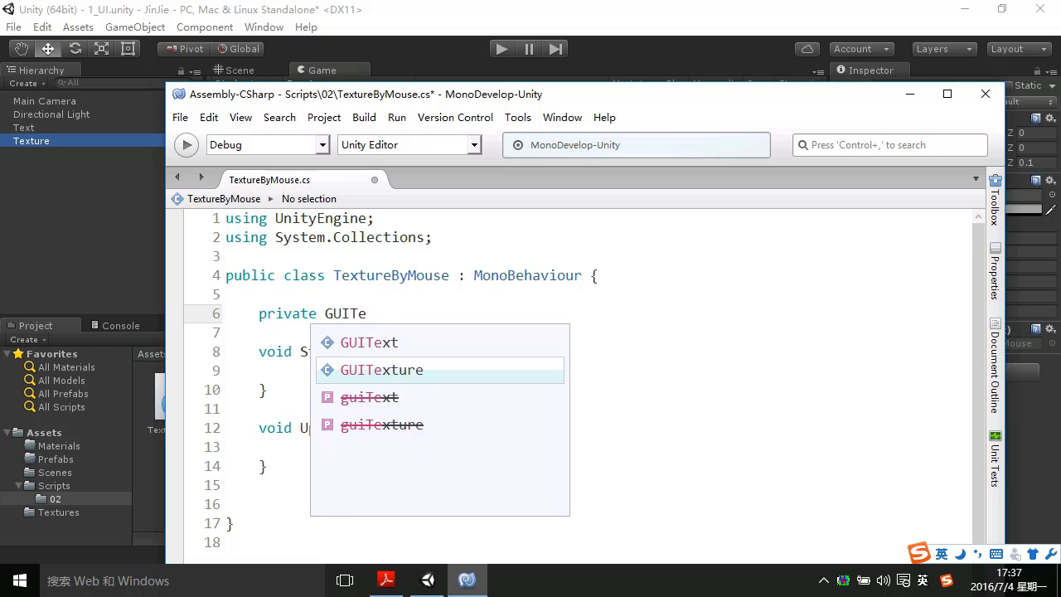
type("xture m_")
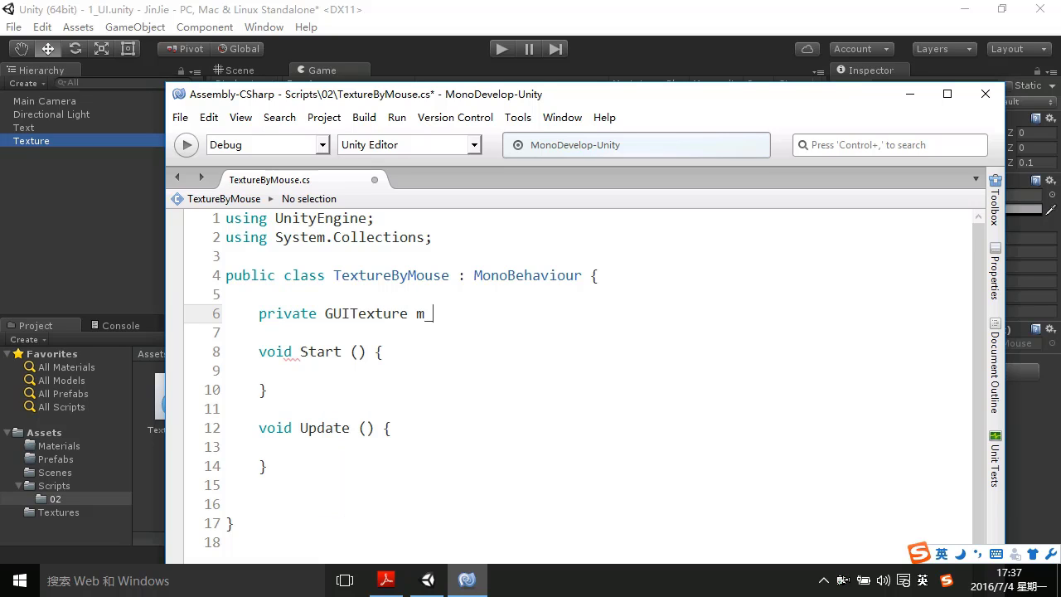
type("GUIText")
type("ure;")
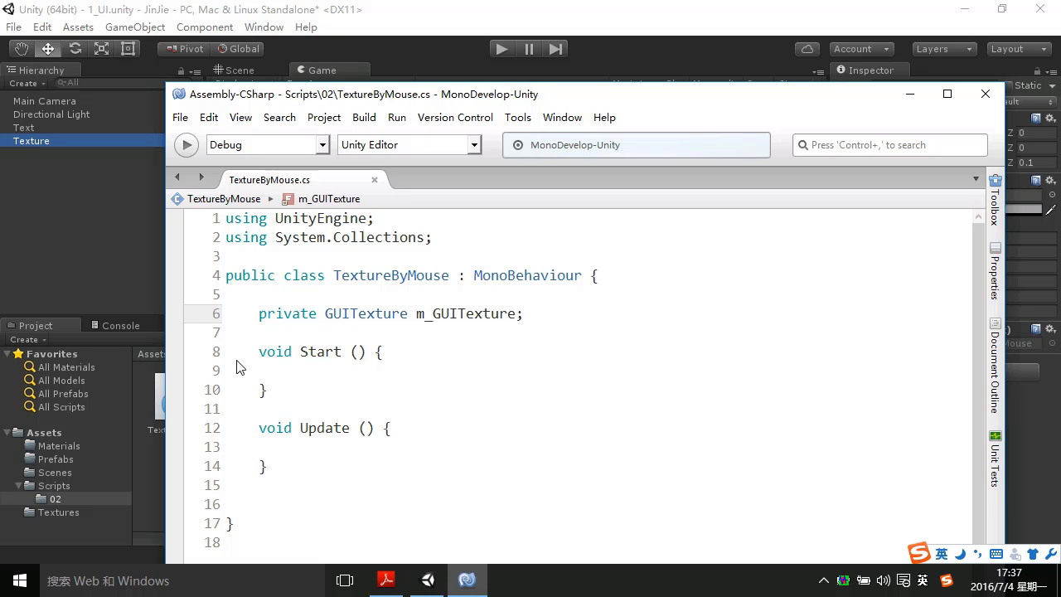
Add gameObject.GetComponent<GUITexture> (); inside the Start method
left_click(241, 368)
key("Tab")
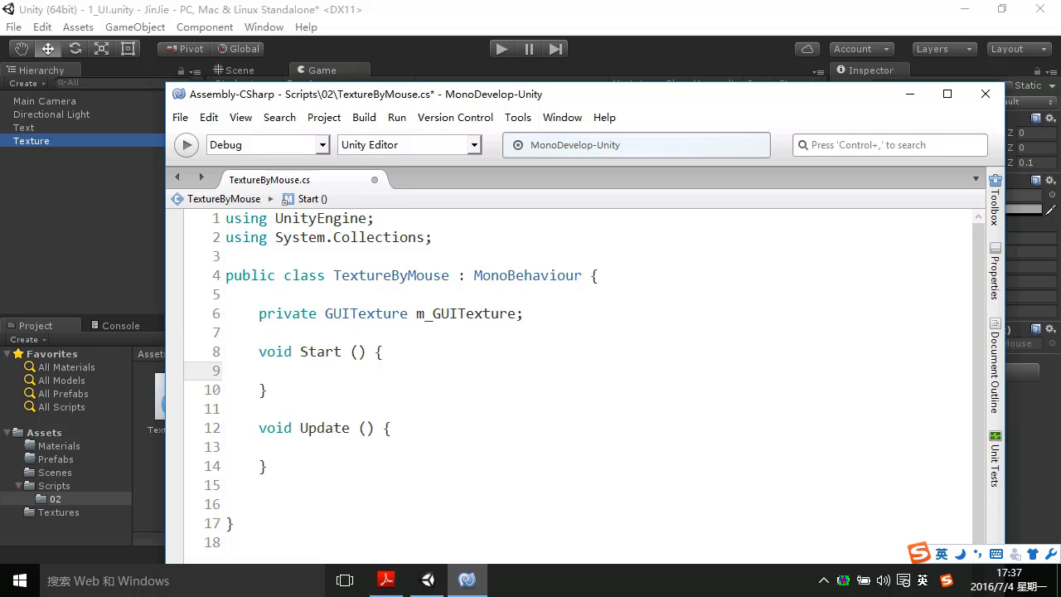
type("game")
key("Return")
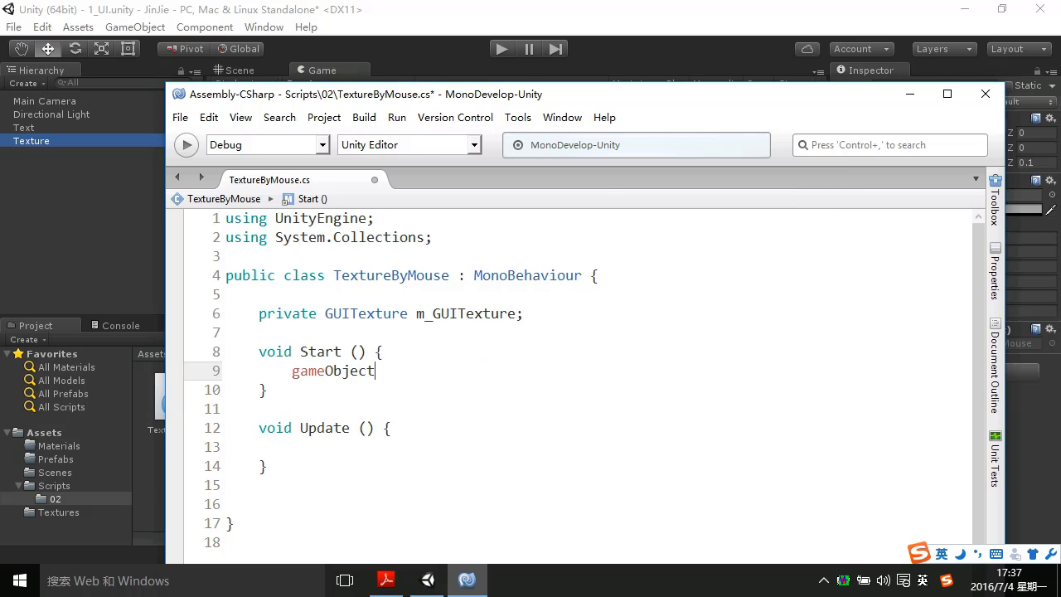
type(".GetCo")
key("Return")
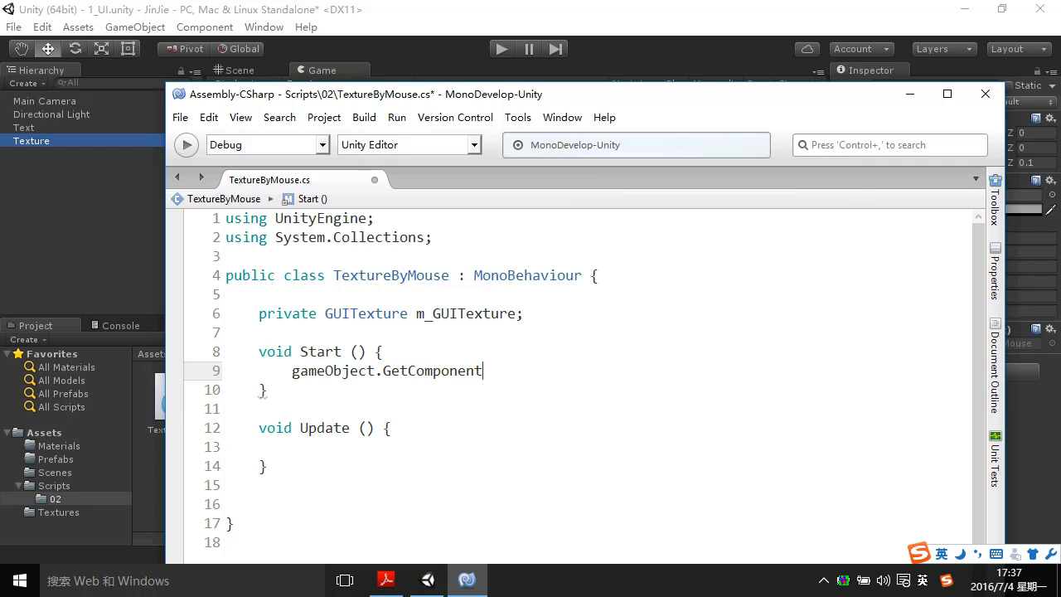
type("<")
type("GUITe")
key("BackSpace")
key("BackSpace")
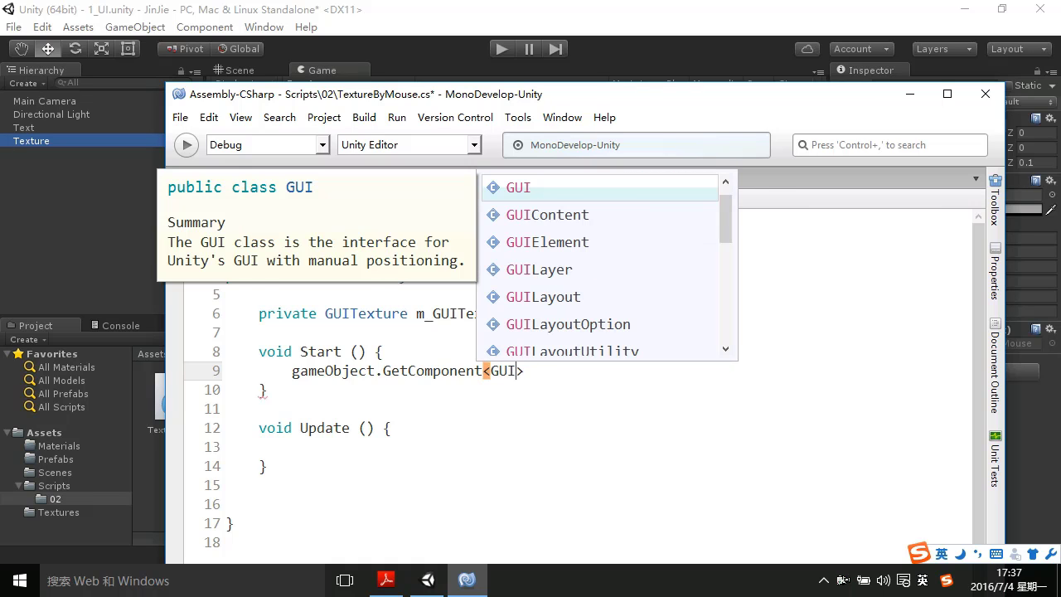
type("Tex")
key("Down")
key("Return")
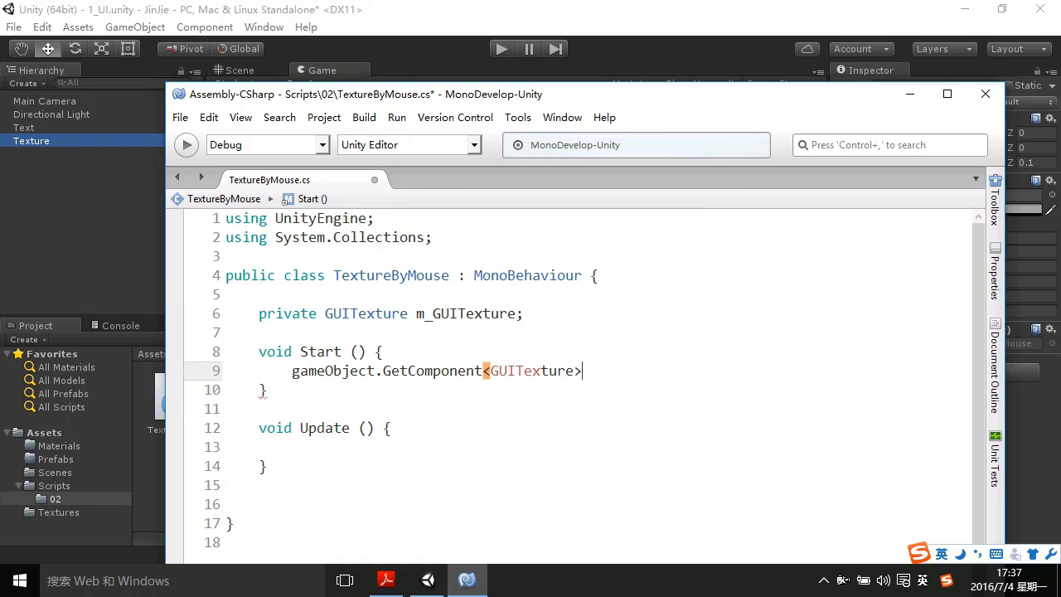
type(" ();")
Assign that call to m_GUITexture with 'm_GUITexture =' and save the script
double_click(453, 320)
key("ctrl+c")
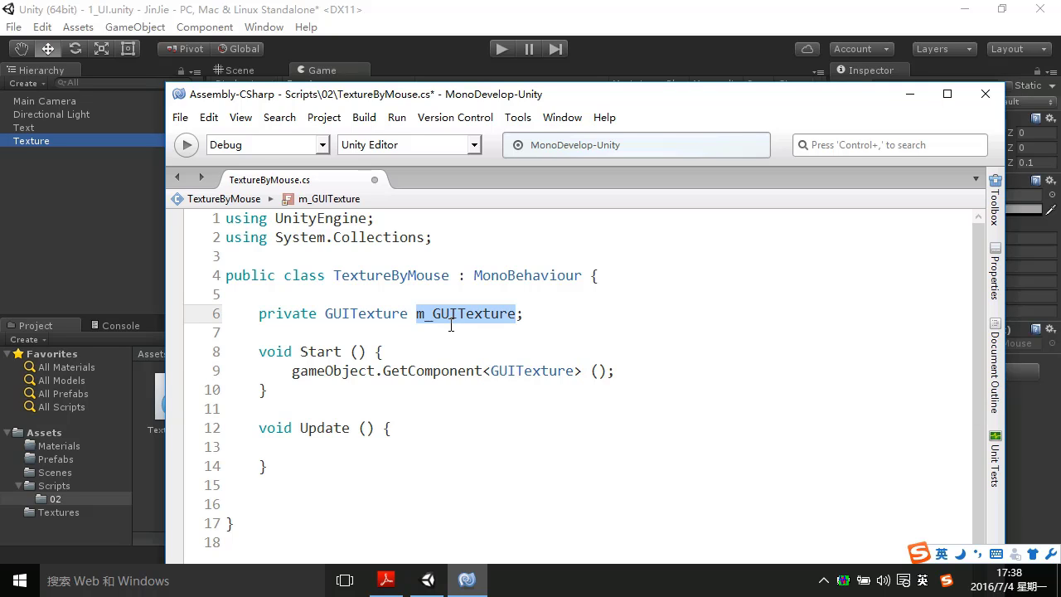
left_click(293, 373)
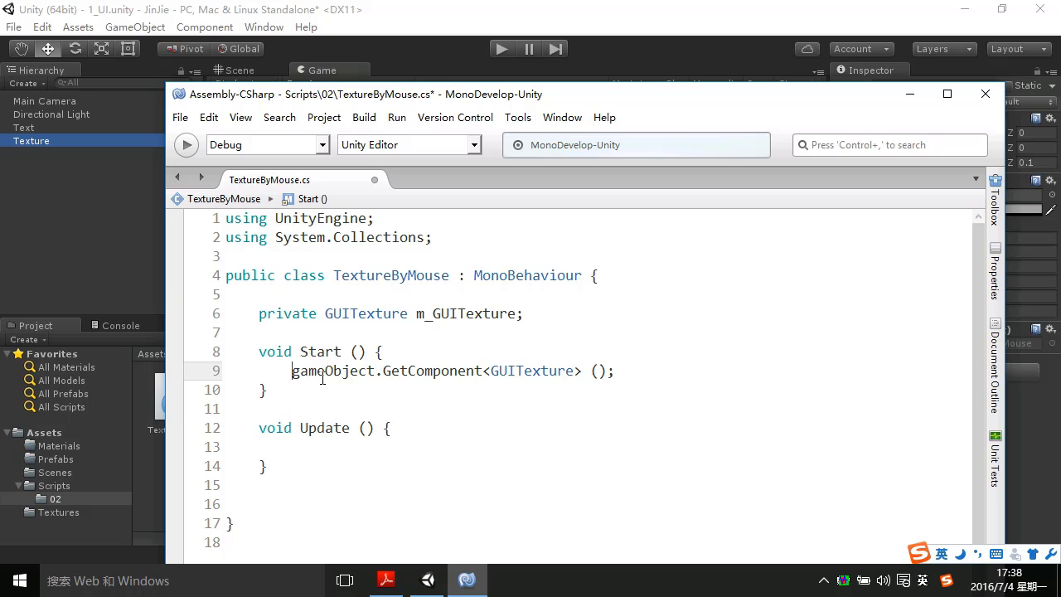
key("ctrl+v")
type("=")
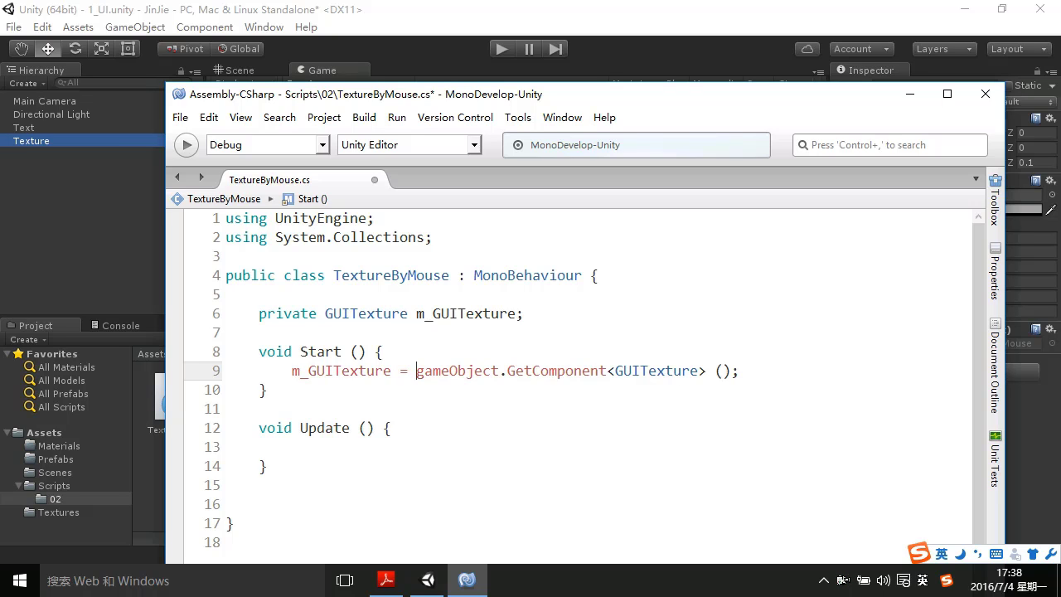
key("ctrl+s")
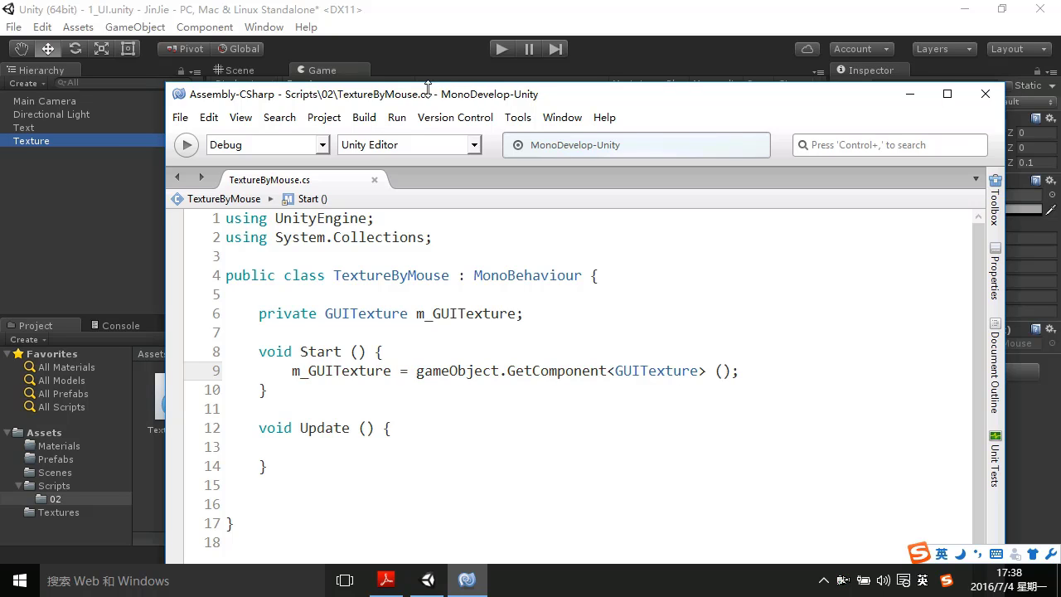
Delete the empty Update method from TextureByMouse.cs
left_click_drag(427, 89, 568, 9)
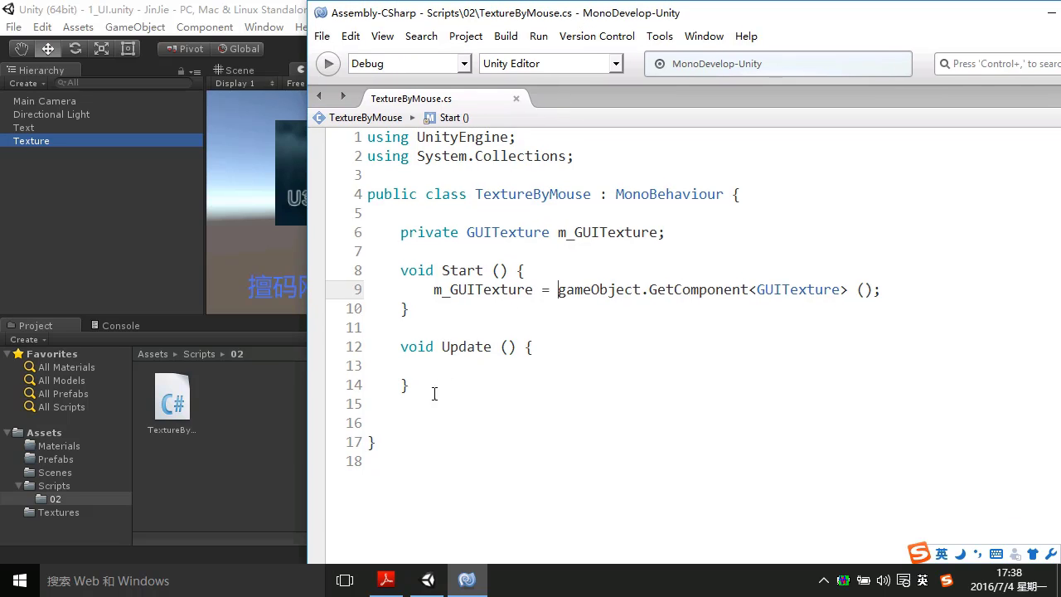
left_click(429, 399)
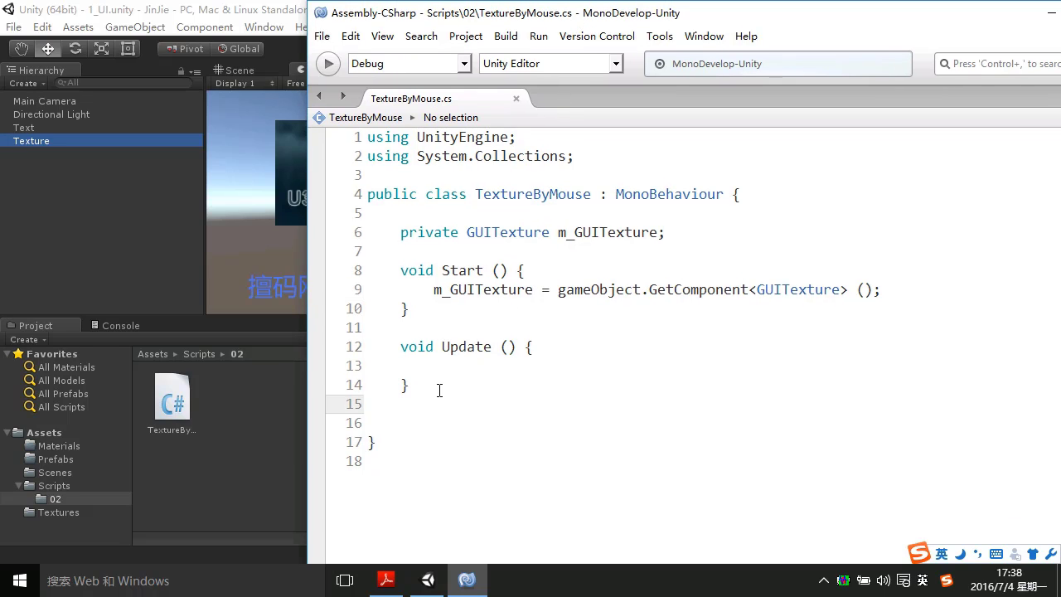
left_click_drag(485, 401, 320, 345)
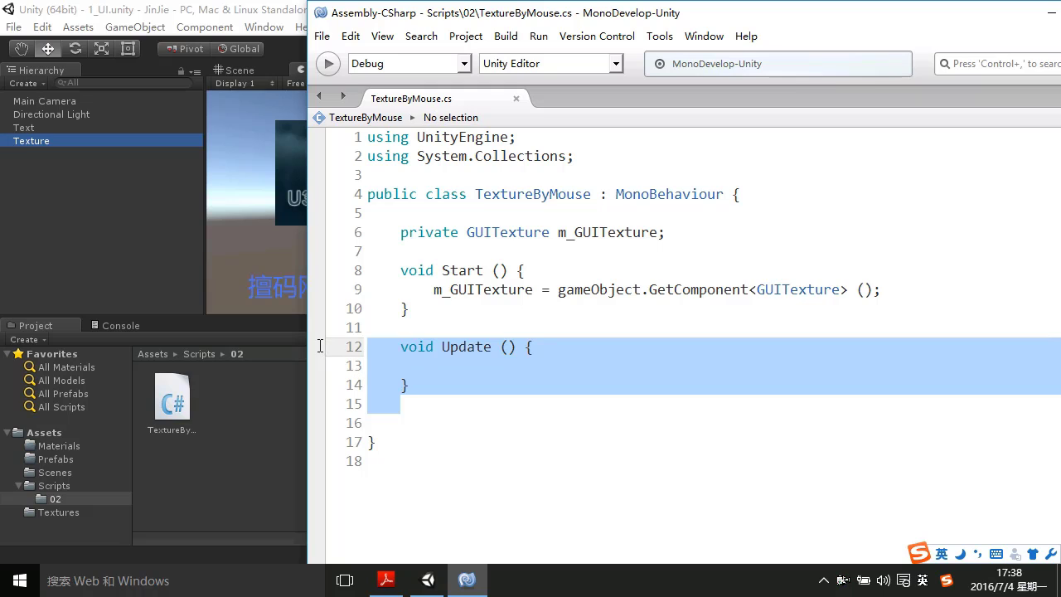
key("BackSpace")
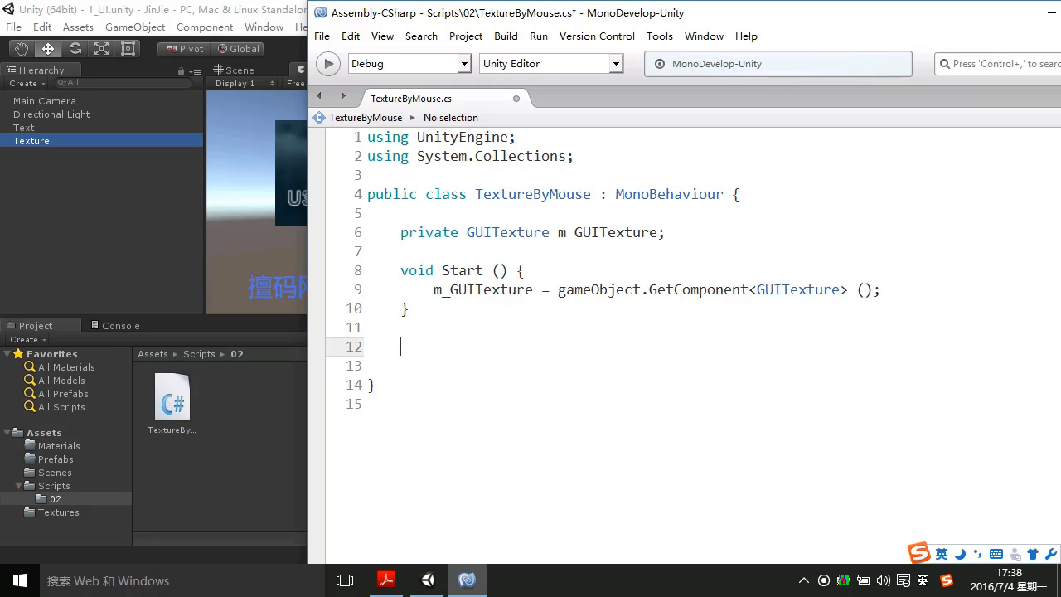
Add empty void OnMouseEnter() and void OnMouseExit() methods with braces
type("v")
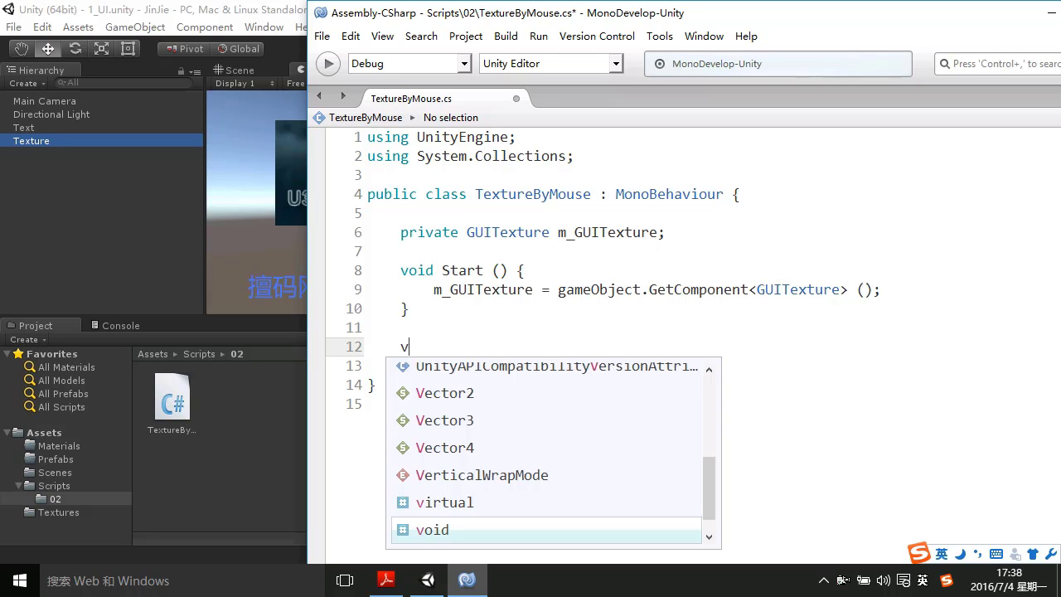
type("oid On")
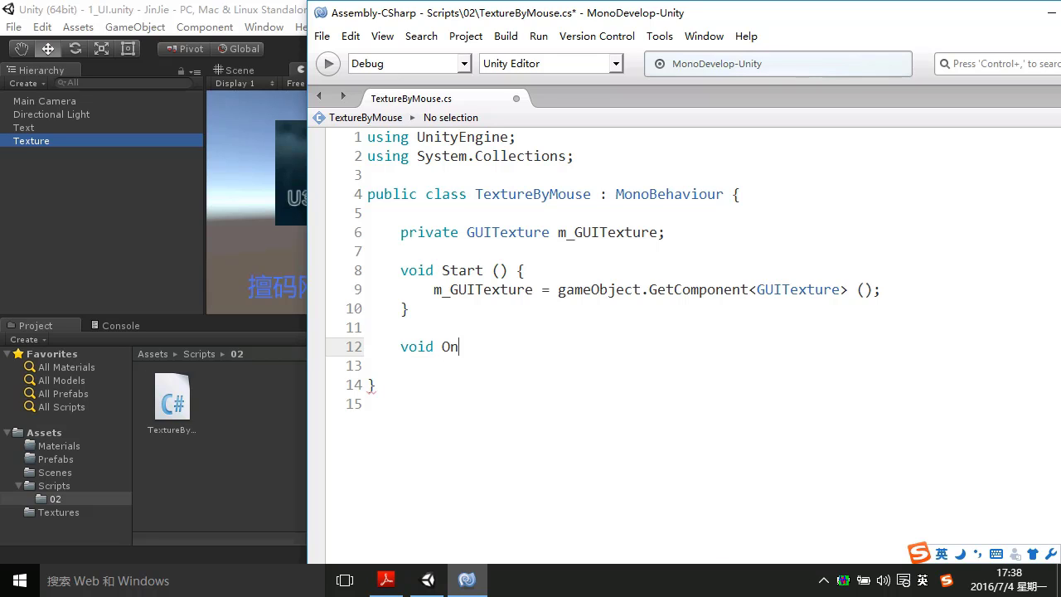
type("MouseEnte")
type("r()")
key("Return")
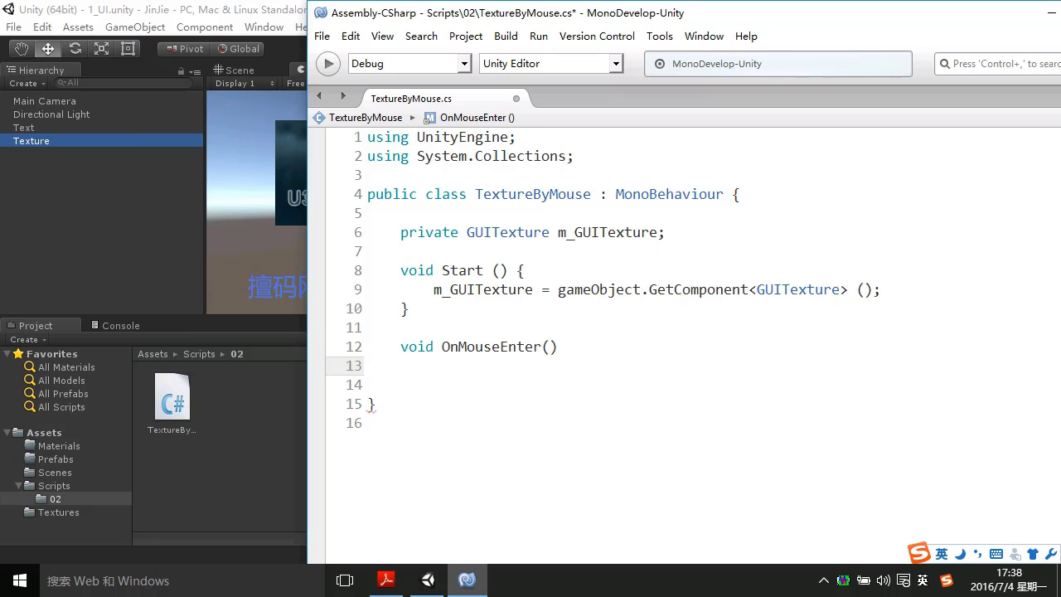
type("{")
key("Return")
key("Return")
key("Down")
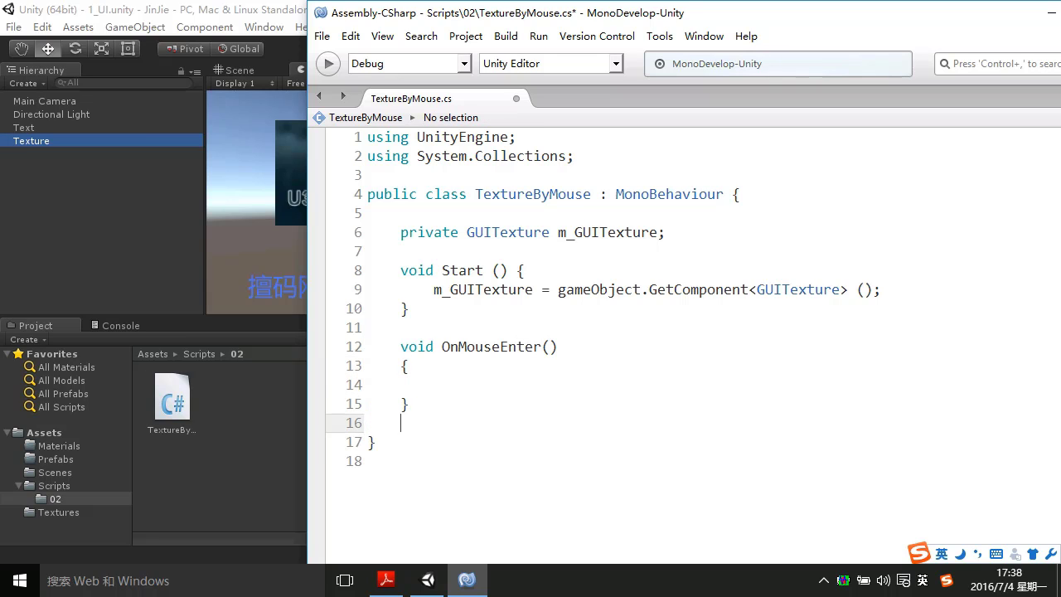
key("Return")
type("void ")
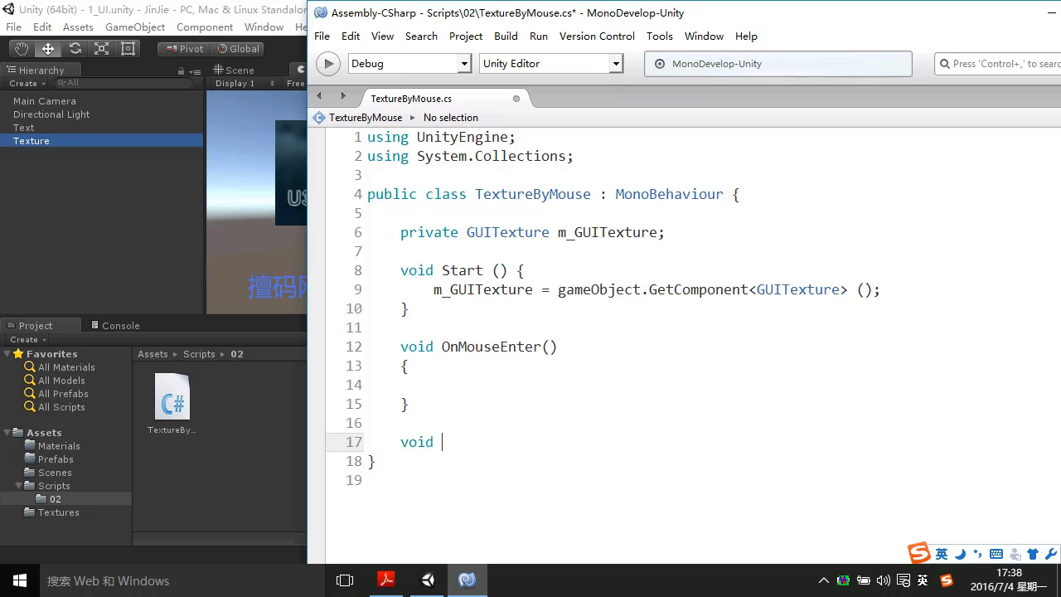
type("OnMouse")
type("Exit()")
key("Return")
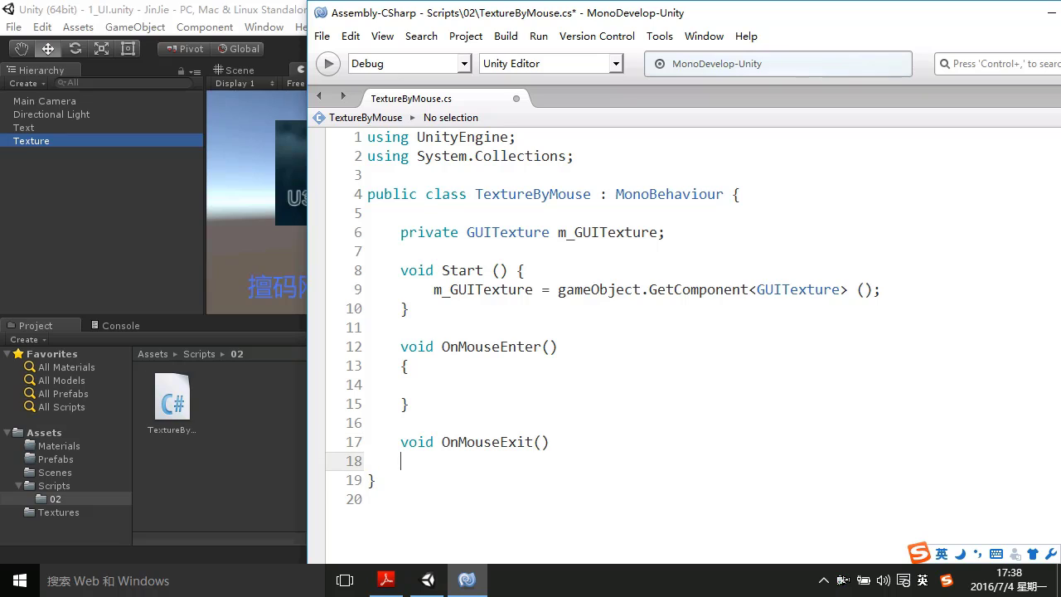
type("{")
key("Return")
type("}")
key("Return")
Add an empty void OnMouseDown() method at the end of the class and save
left_click(375, 518)
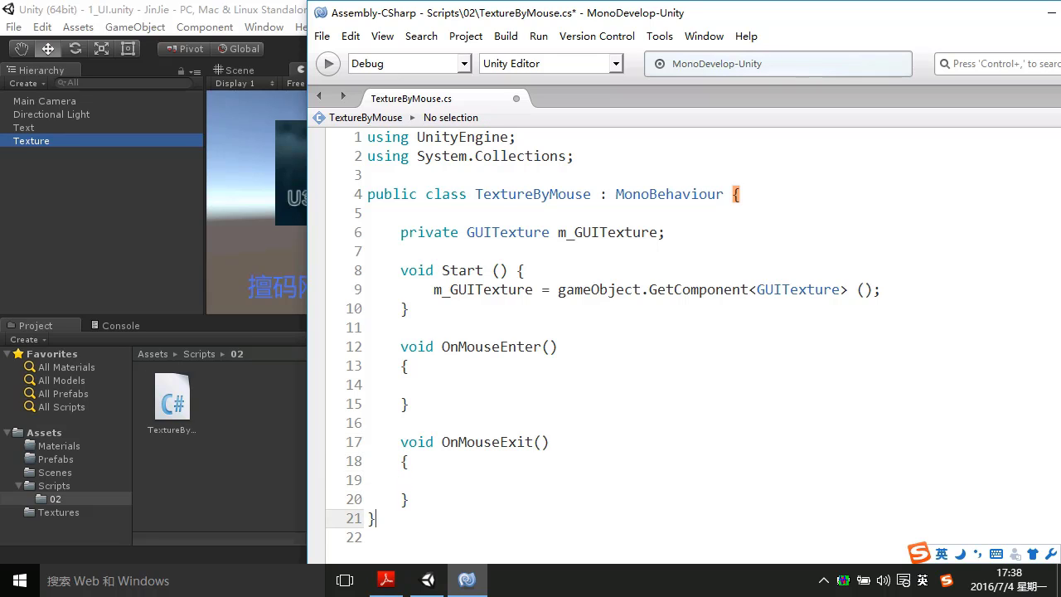
key("Return")
key("Up")
key("Return")
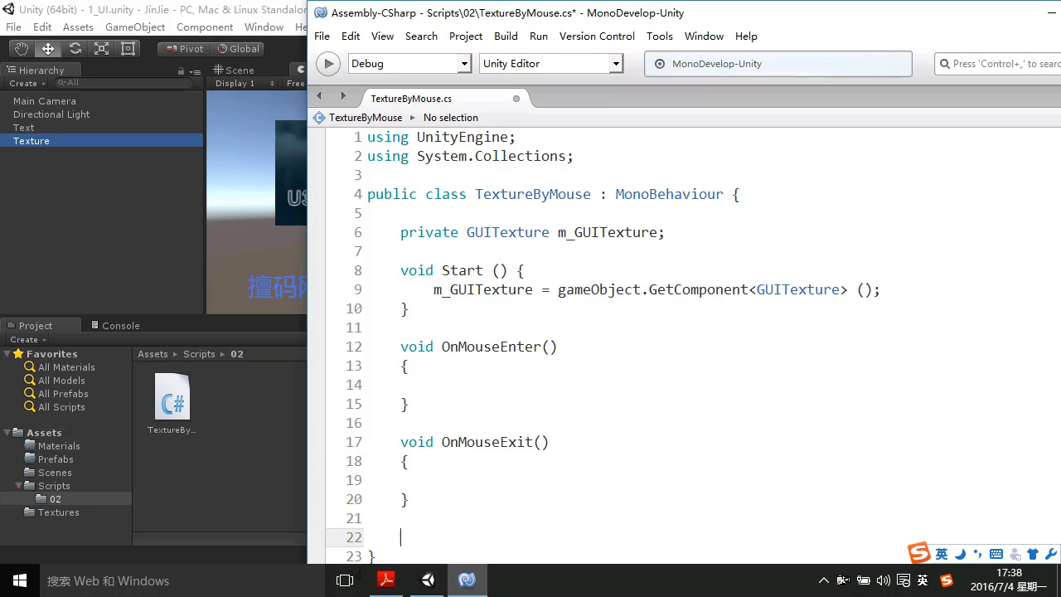
type("void O")
type("nMous")
key("BackSpace")
key("BackSpace")
key("BackSpace")
key("BackSpace")
type("MouseDo")
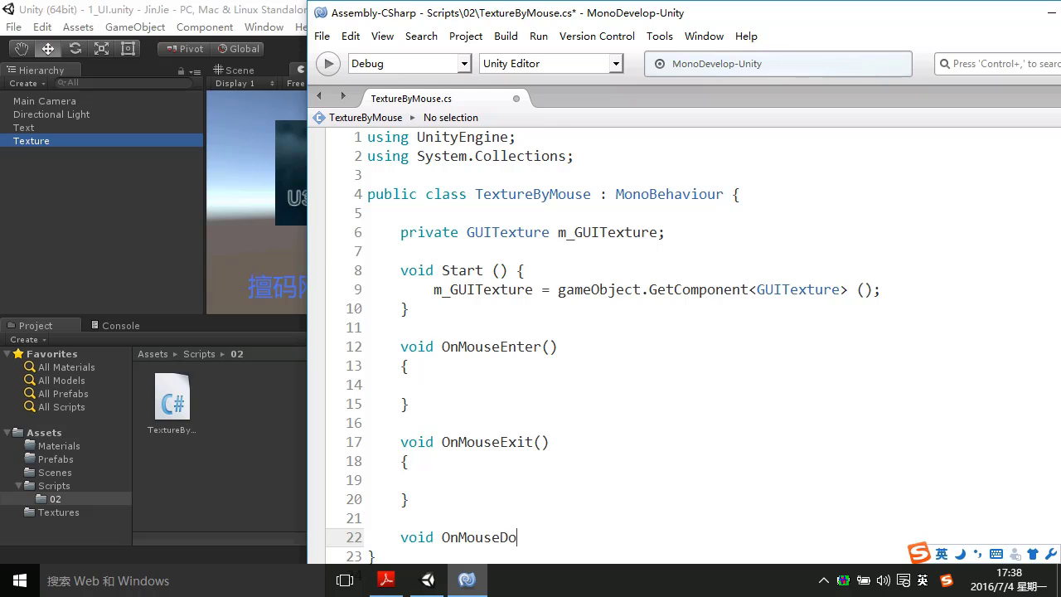
type("wn()")
key("Return")
type("{")
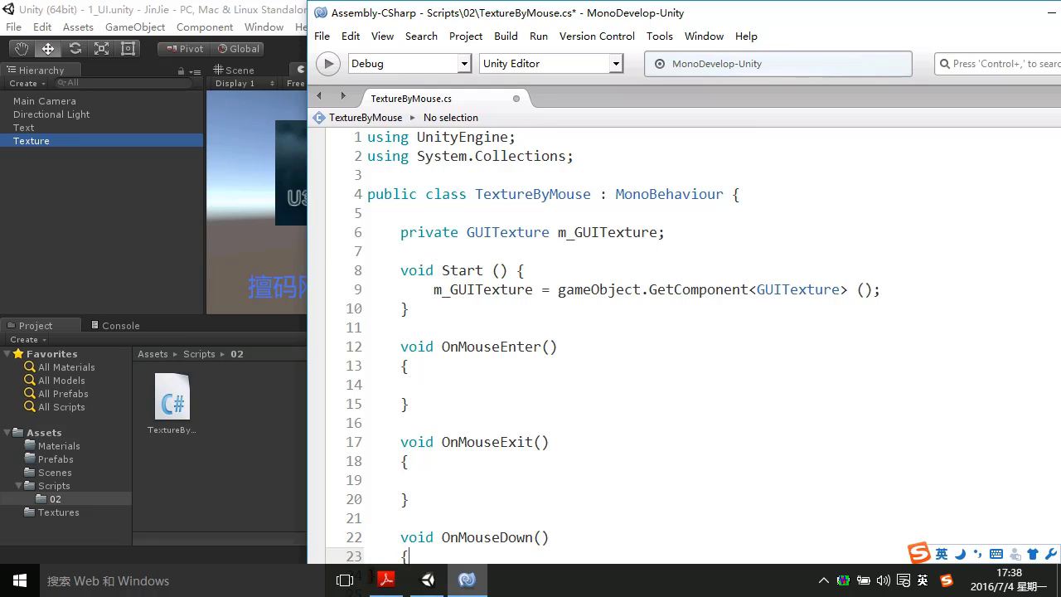
type("}")
key("Left")
key("Return")
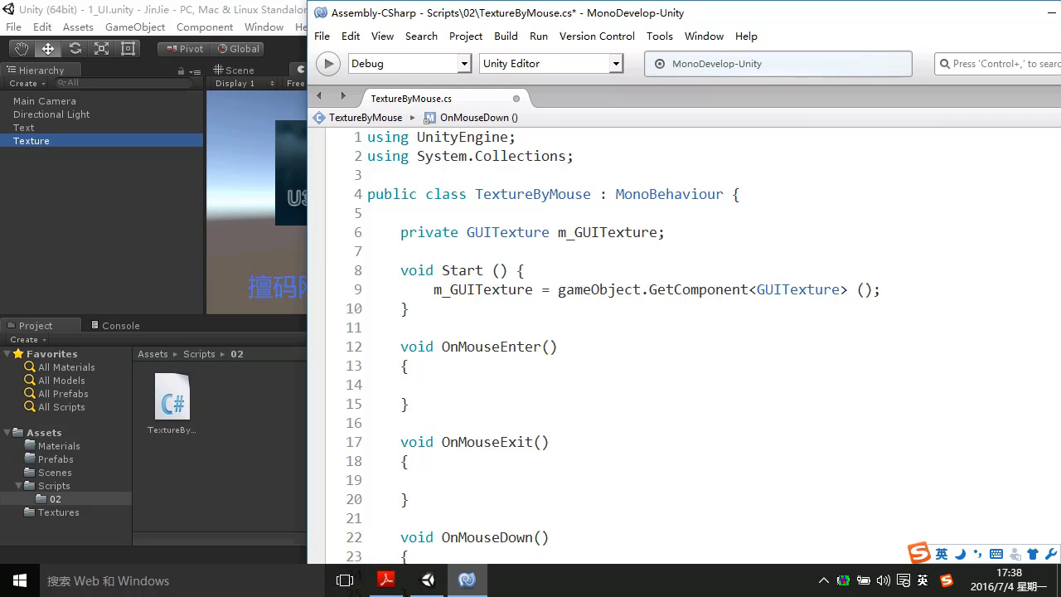
scroll(487, 335, "down", 3)
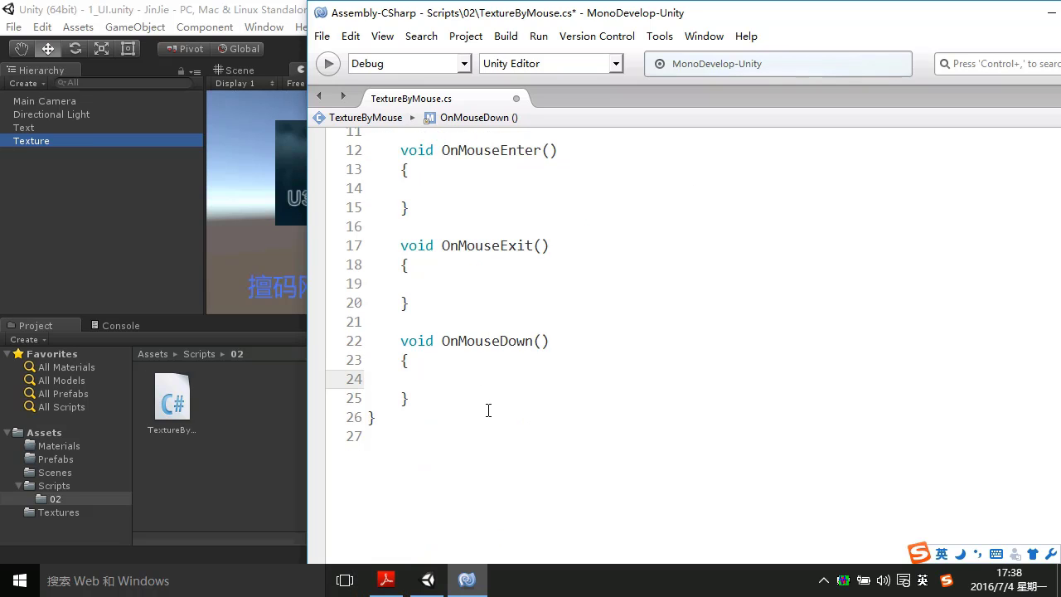
key("ctrl+s")
Write m_GUITexture.color = Color.red; in OnMouseEnter, save, then select the word Color
scroll(502, 410, "up", 3)
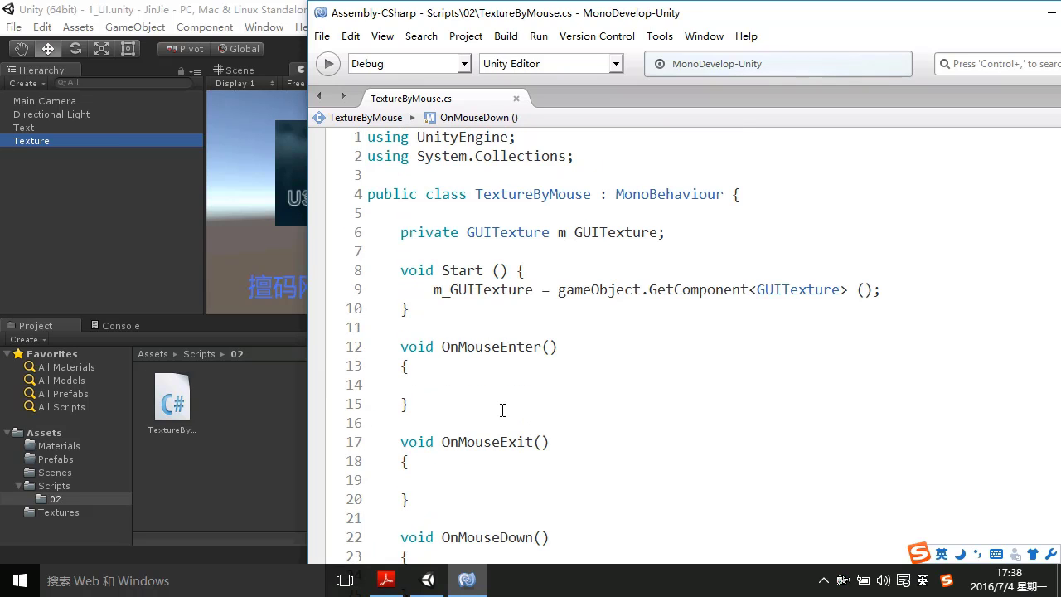
left_click(476, 384)
double_click(487, 289)
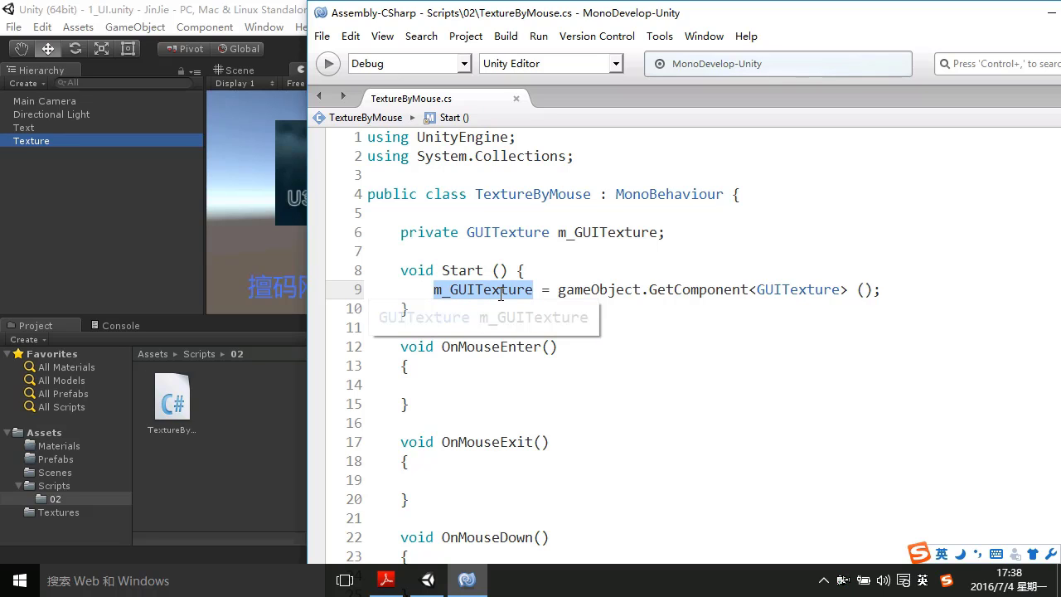
left_click(468, 386)
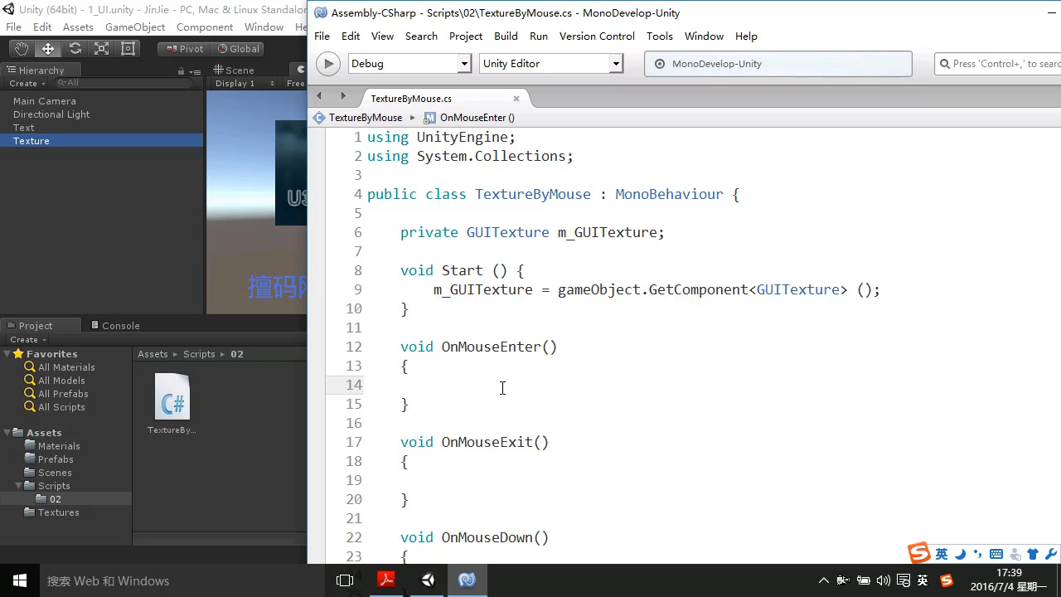
type("m_GUITexture")
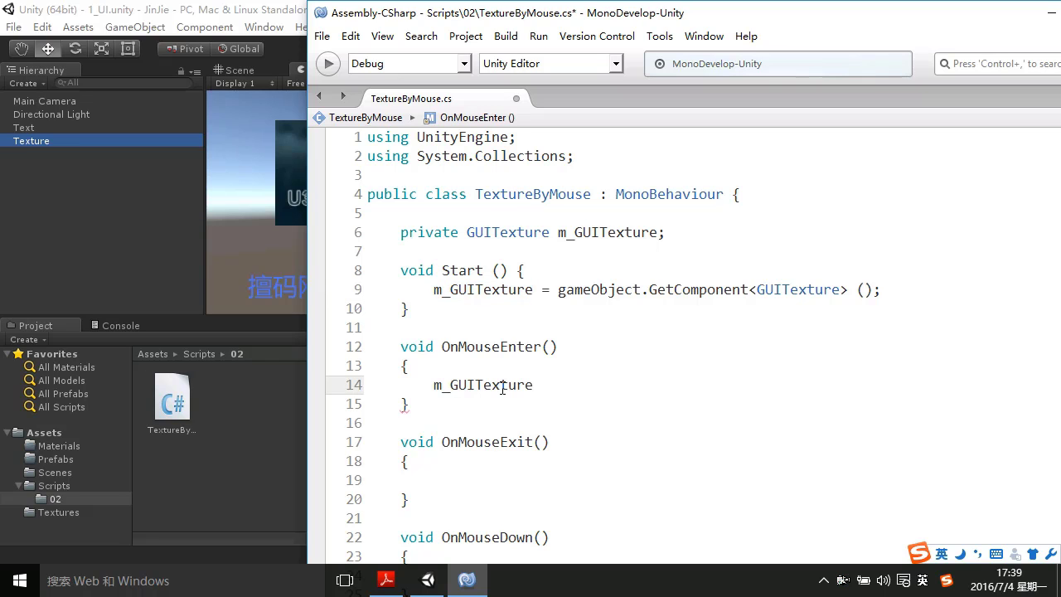
type(".")
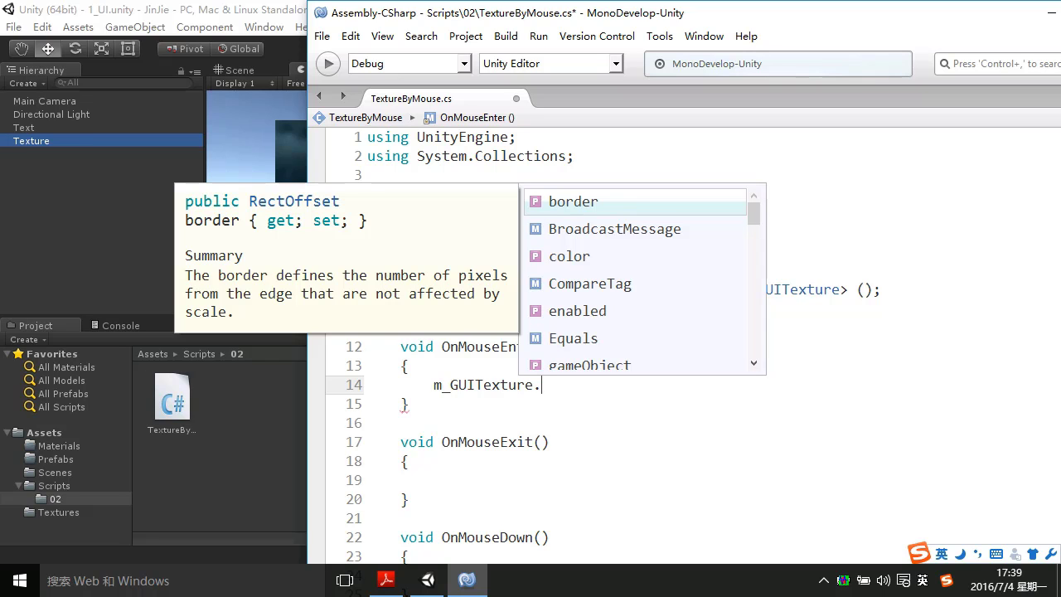
type("color")
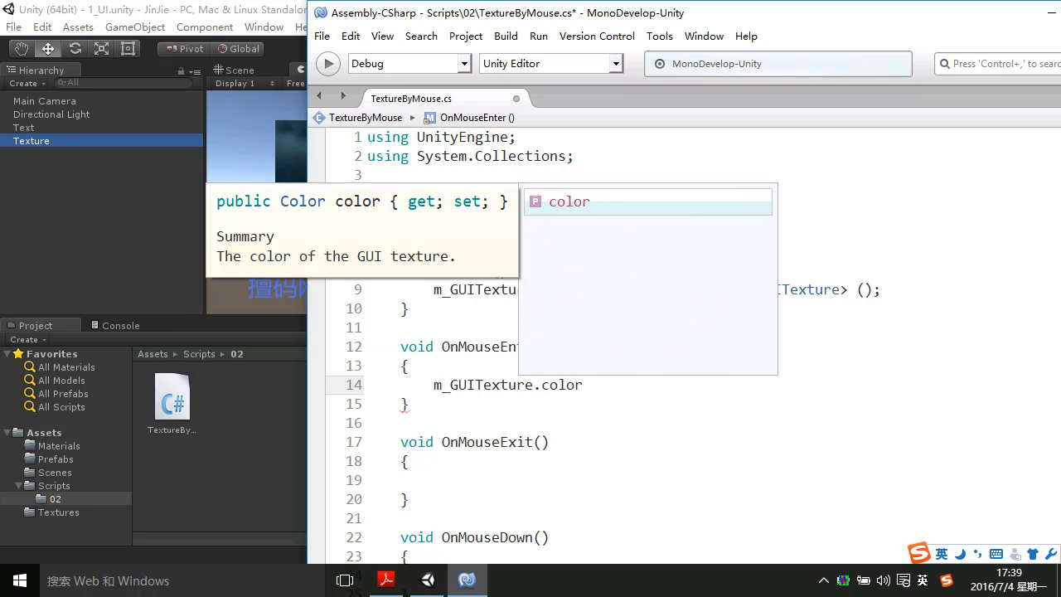
type(" = ")
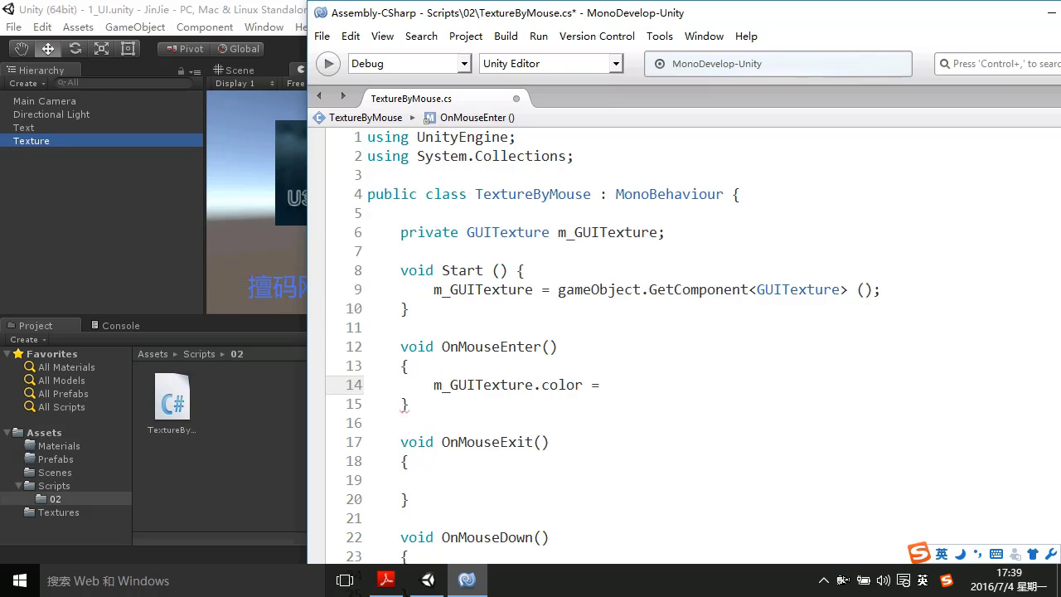
type("Color")
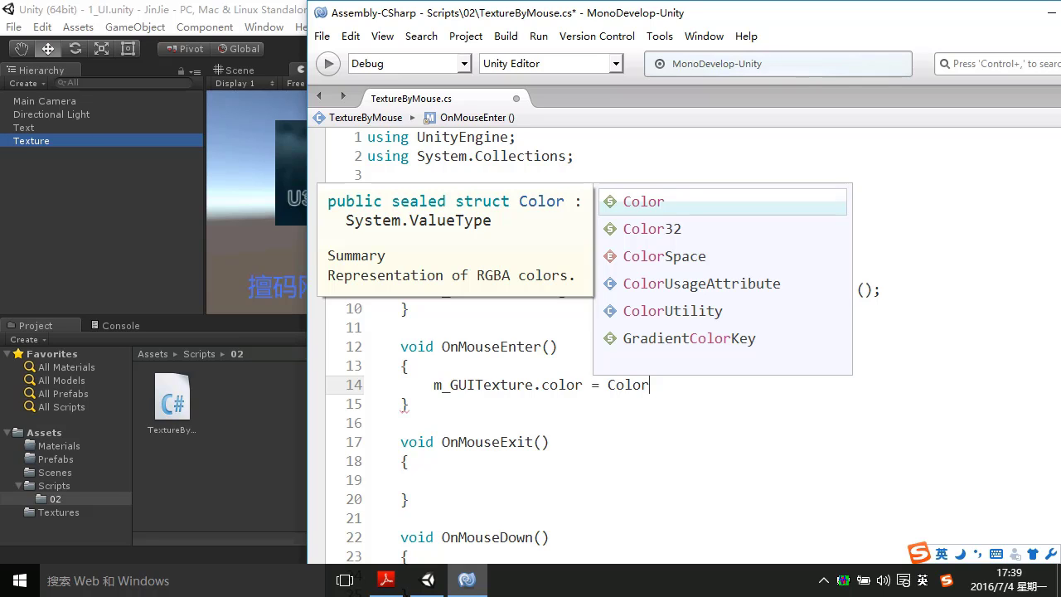
type(".re")
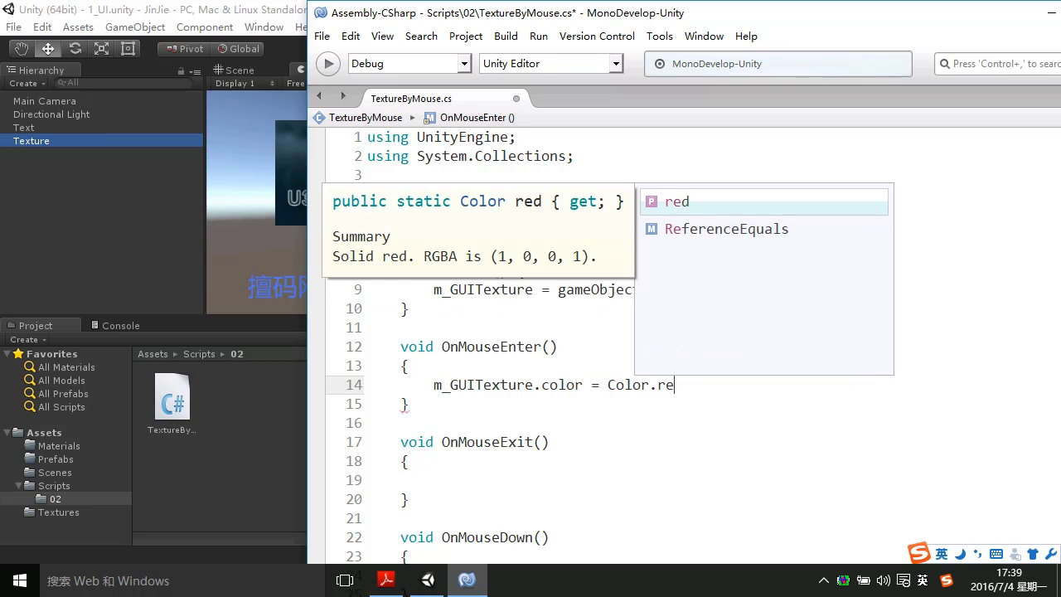
type("d;")
key("ctrl+s")
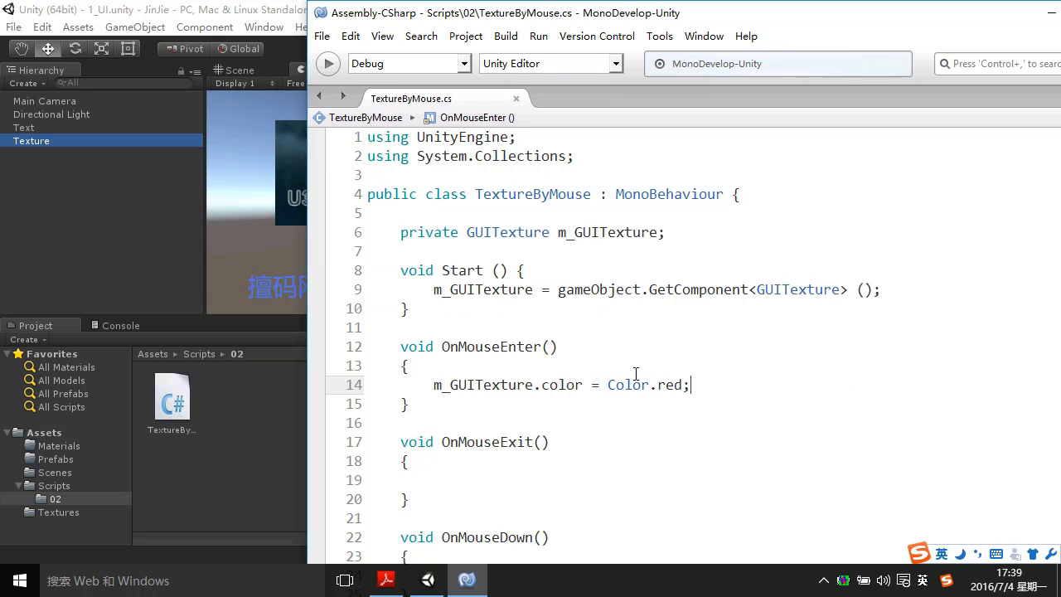
mouse_move(633, 388)
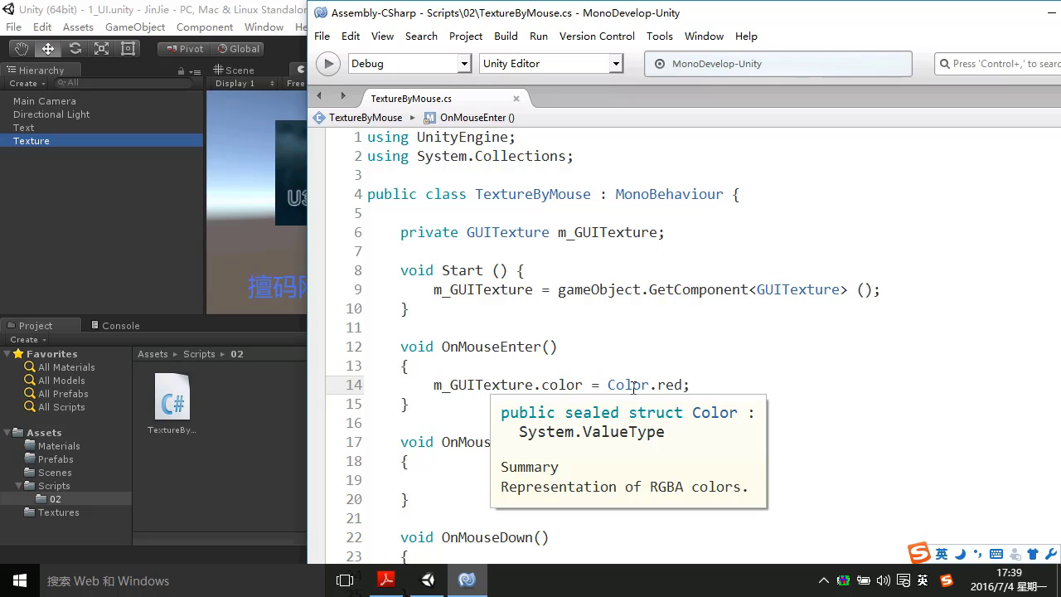
double_click(629, 385)
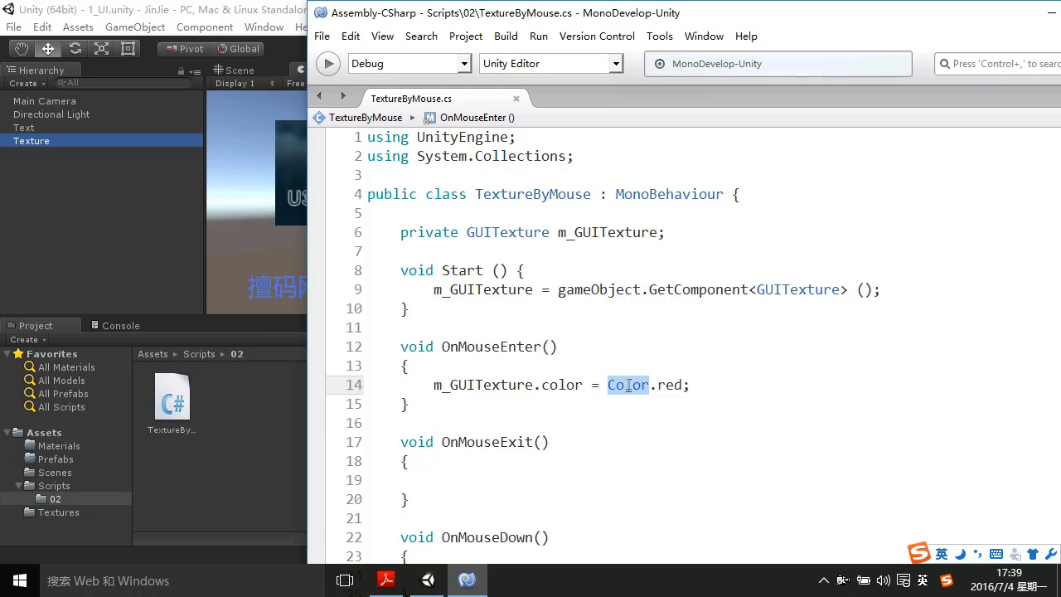
Write m_GUITexture.color = Color.green; in the OnMouseExit body
left_click(486, 482)
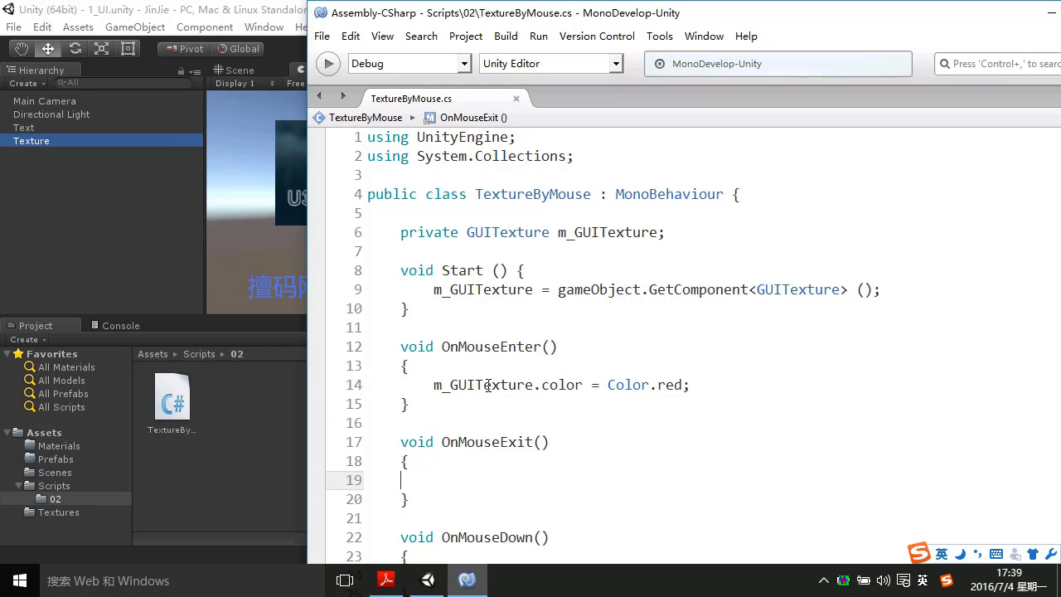
left_click_drag(441, 347, 557, 347)
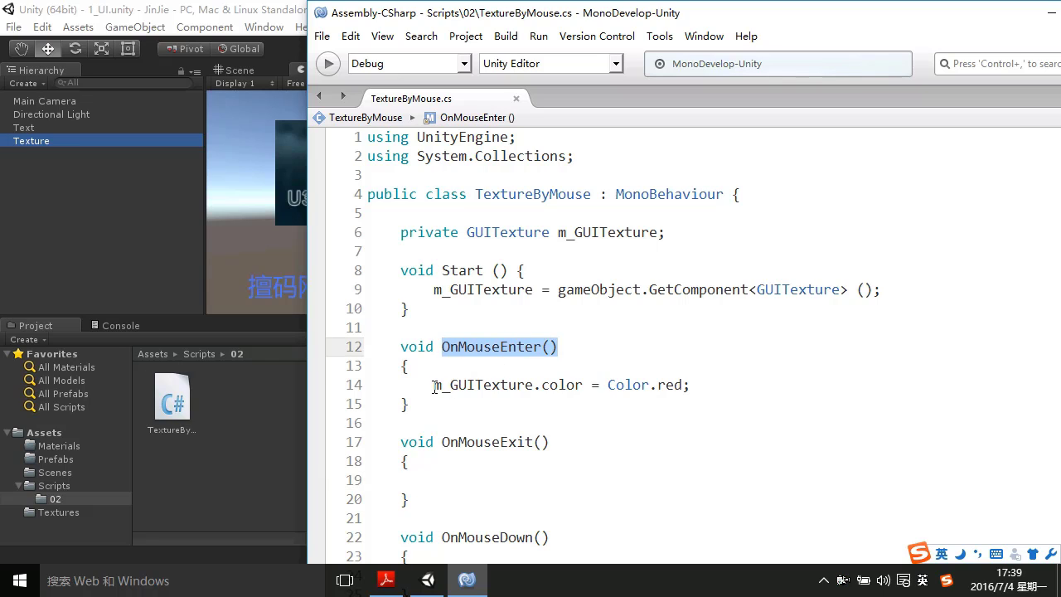
left_click_drag(433, 384, 578, 387)
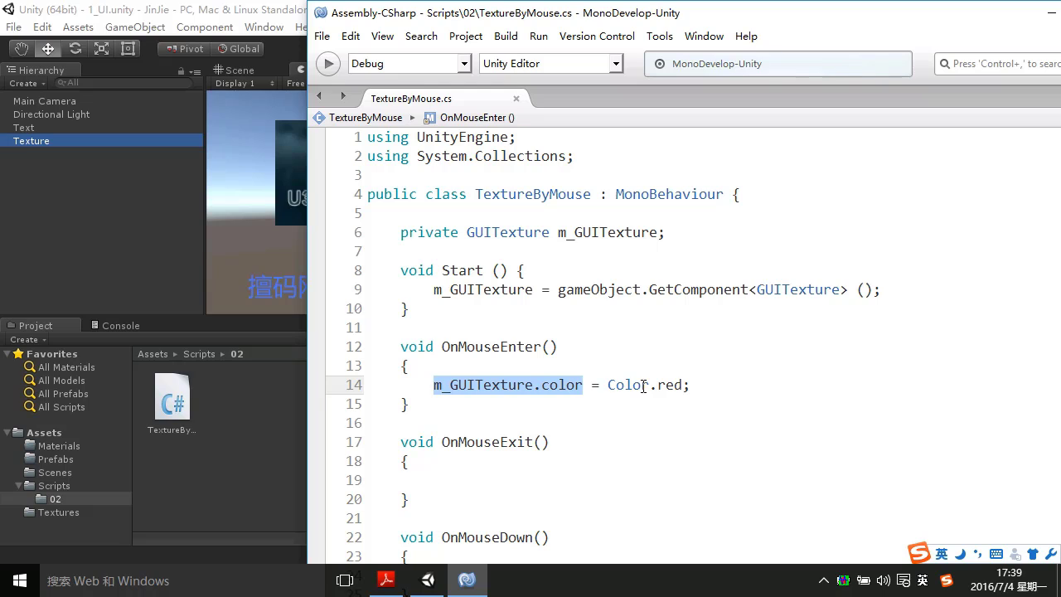
left_click(493, 478)
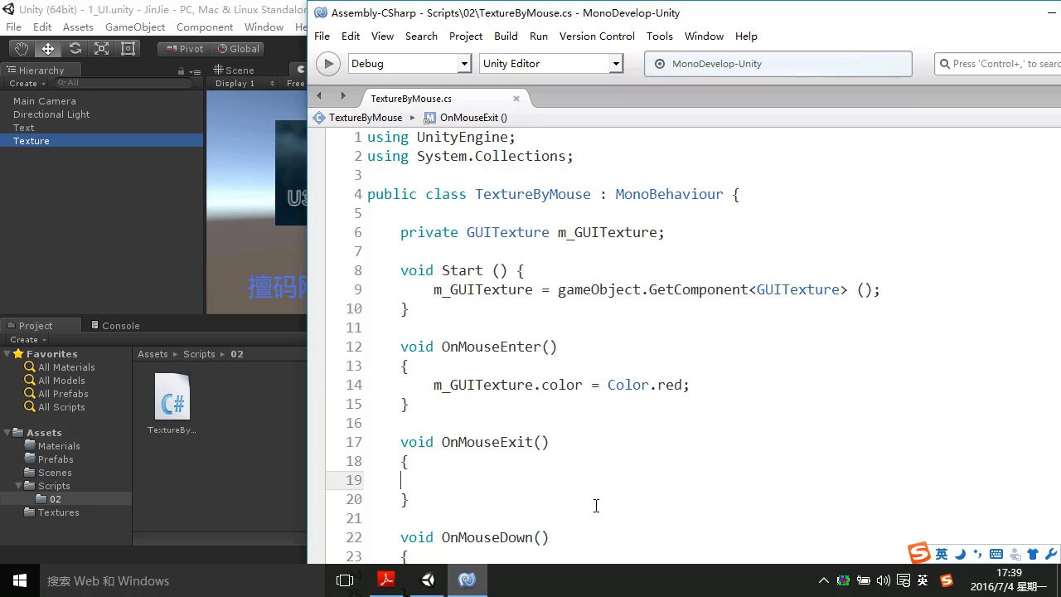
key("Tab")
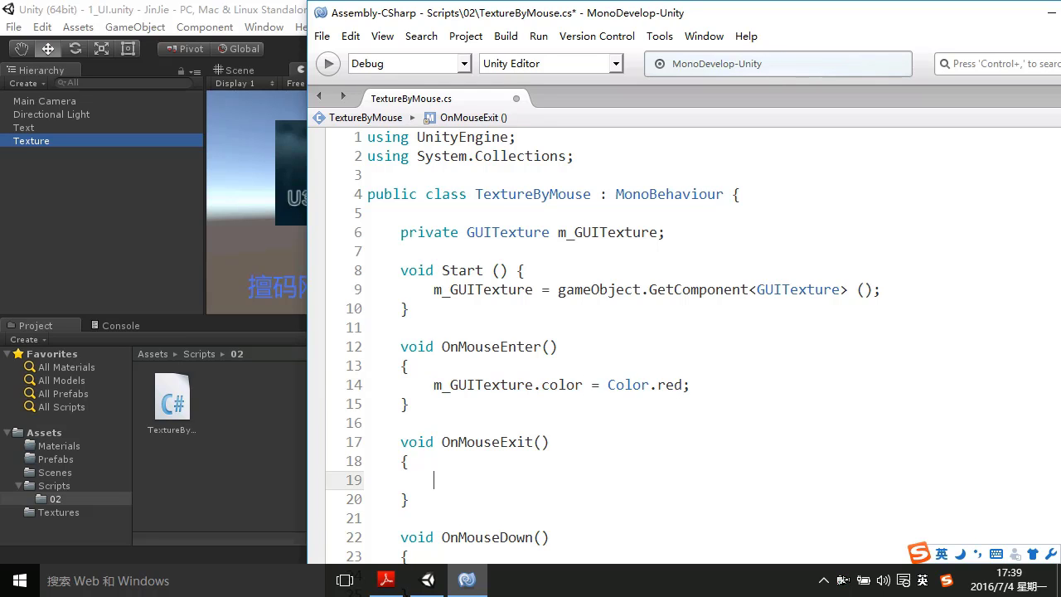
type("m_")
key("Return")
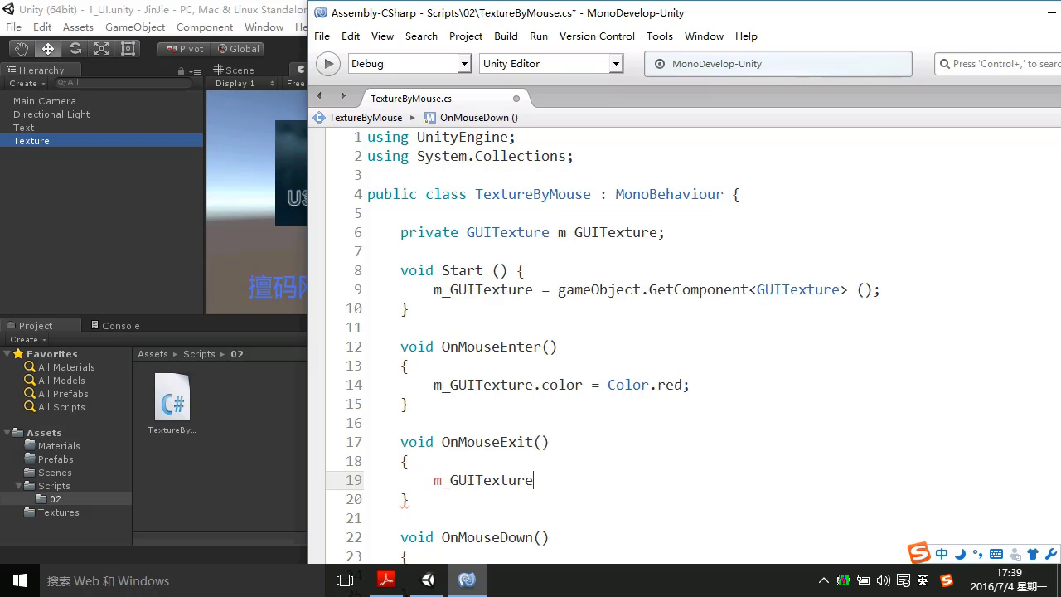
key("shift")
type(".co")
key("Escape")
key("shift")
type(".col")
key("Return")
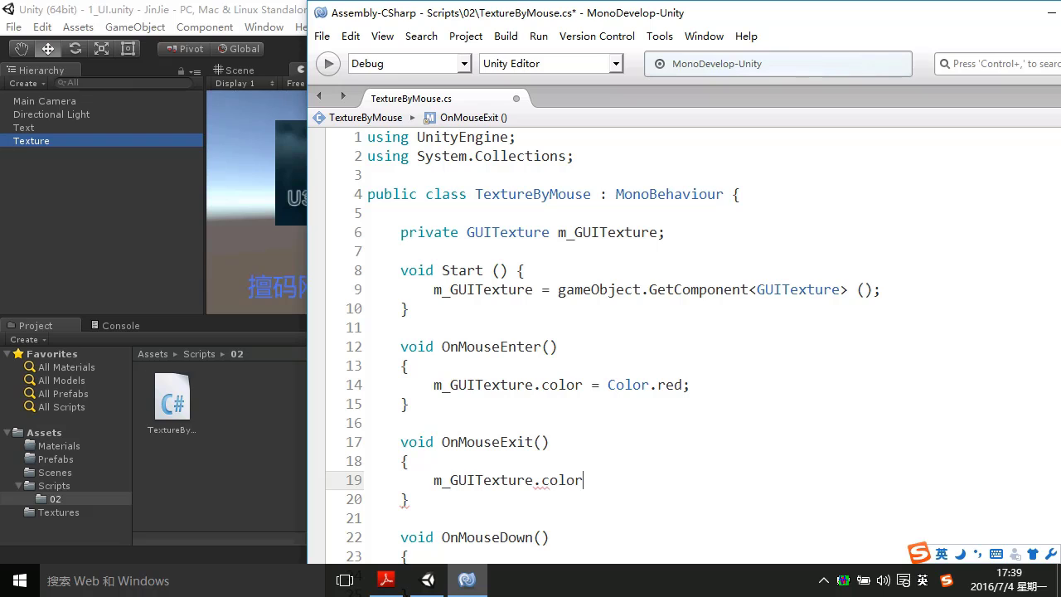
type(" = Color.")
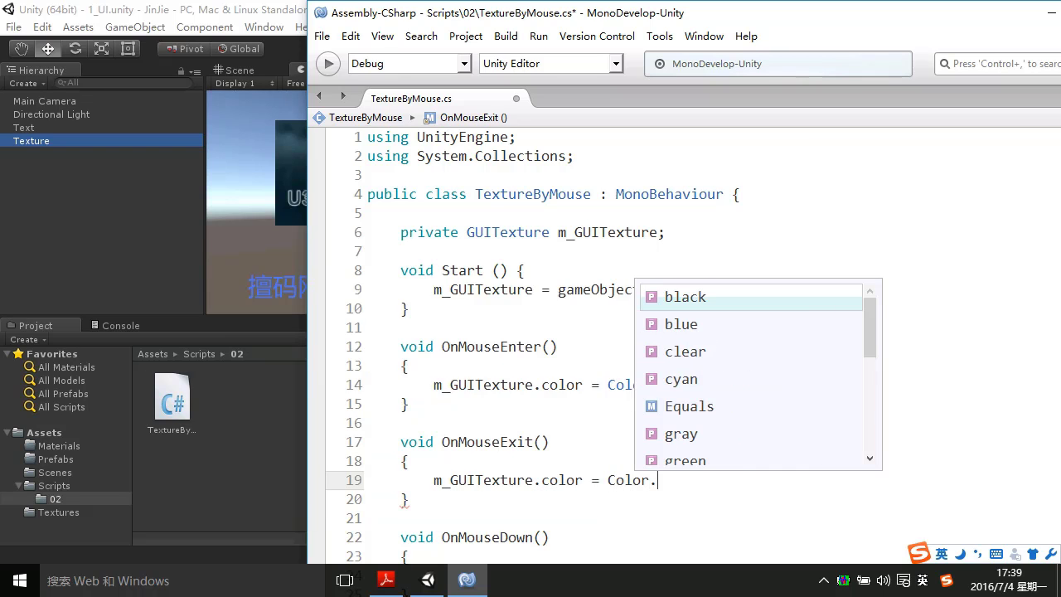
type("G")
key("Down")
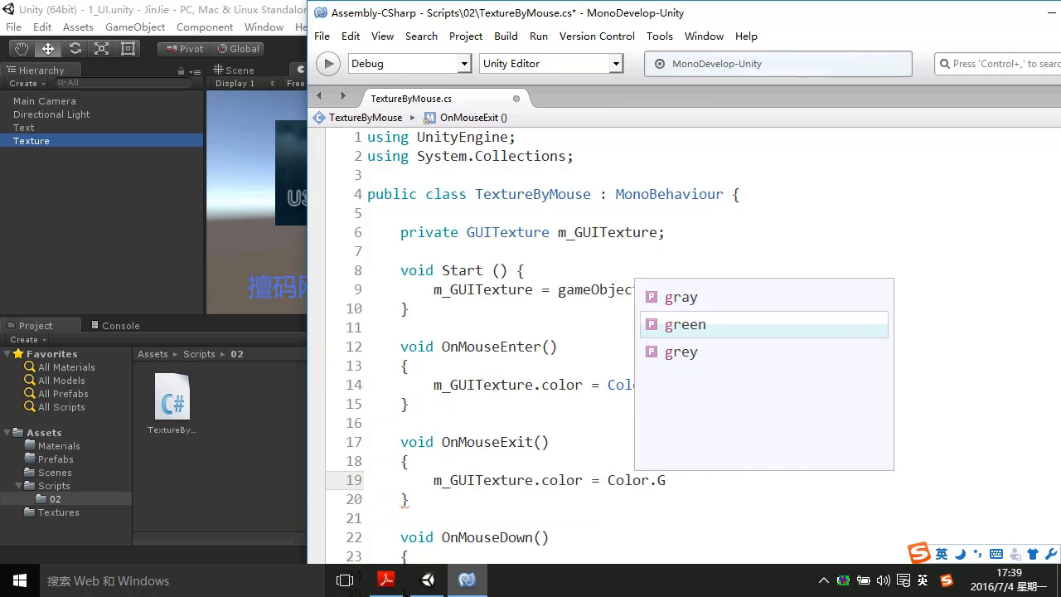
key("Return")
type(";")
Write m_GUITexture.color = Color.blue; in OnMouseDown and save the script
scroll(502, 397, "down", 3)
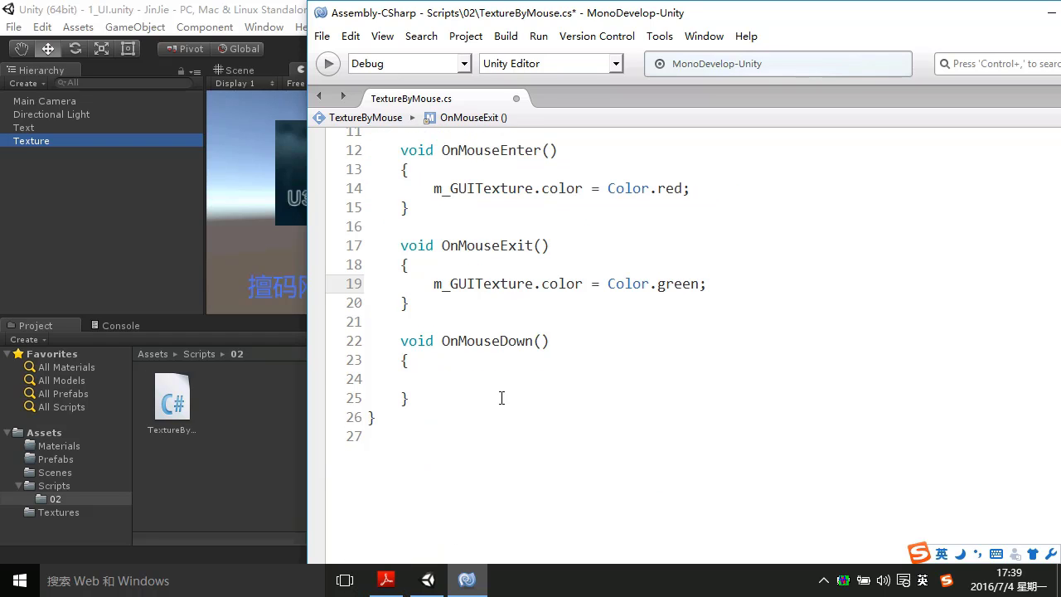
left_click(469, 369)
left_click(467, 381)
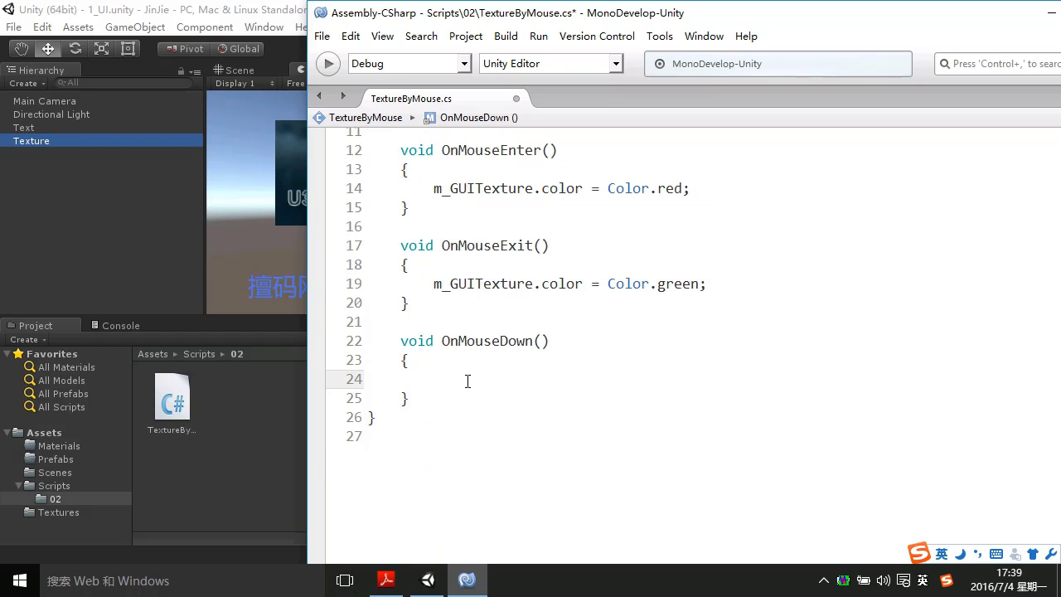
type("m_G")
key("Return")
type(".color")
key("Return")
type("Colo")
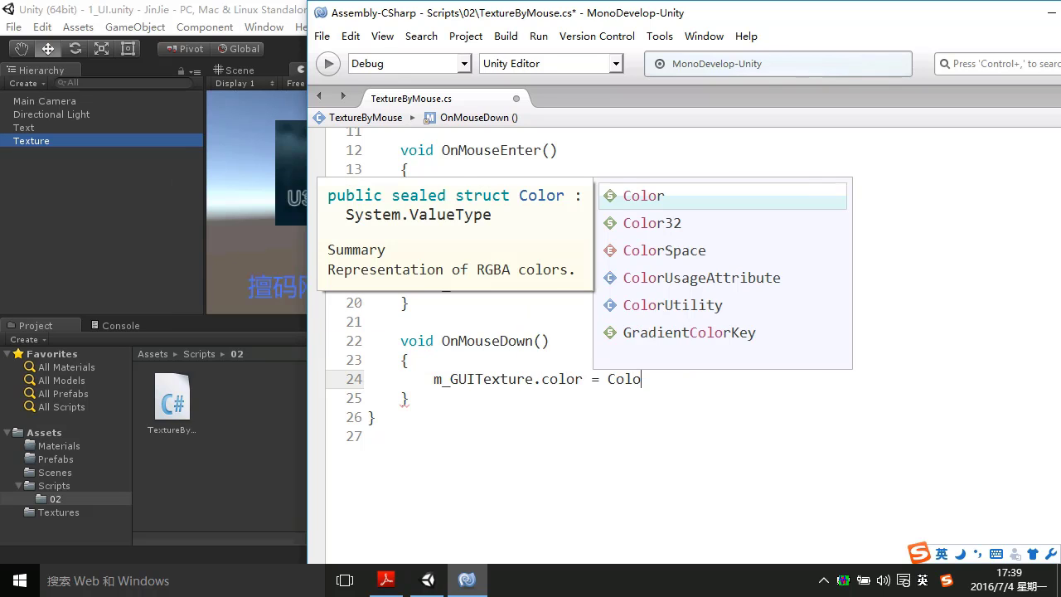
type("r.b")
key("Return")
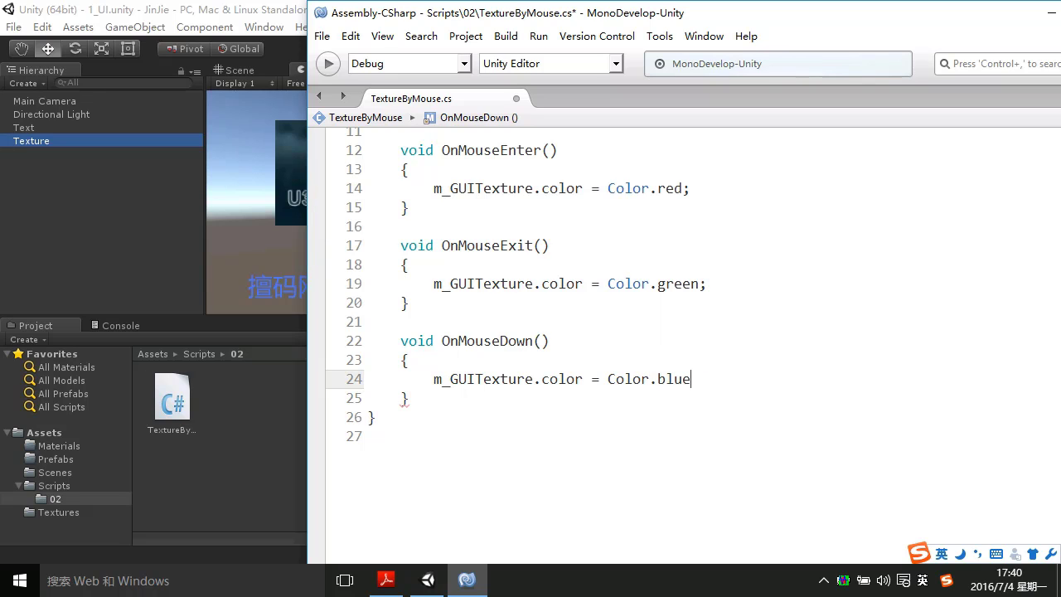
type(";")
key("ctrl+s")
scroll(542, 386, "up", 2)
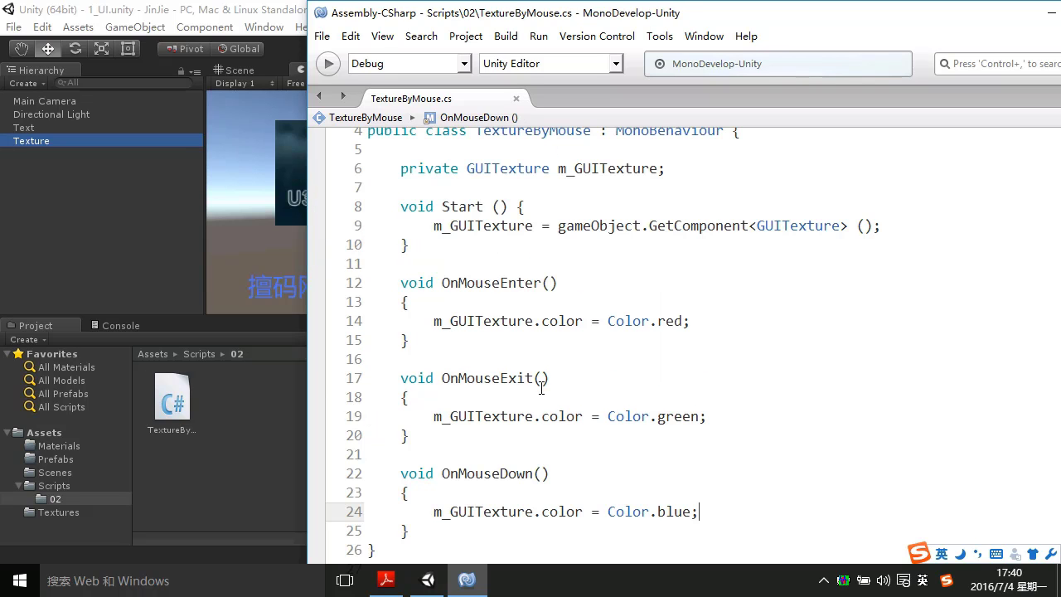
Play the scene in Unity, then hover and click the texture to test its colours
key("alt+Tab")
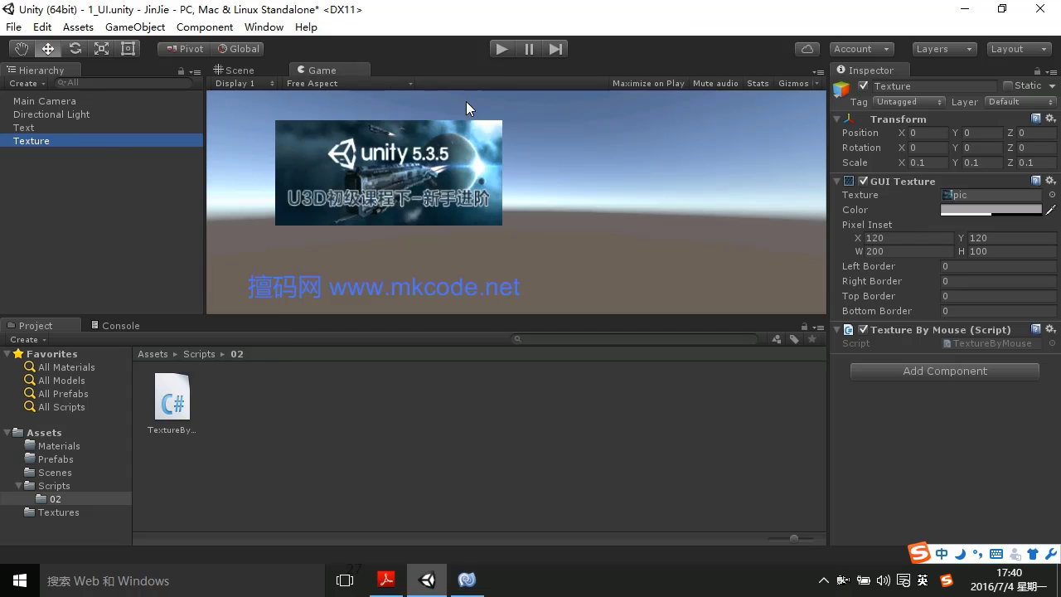
left_click(494, 50)
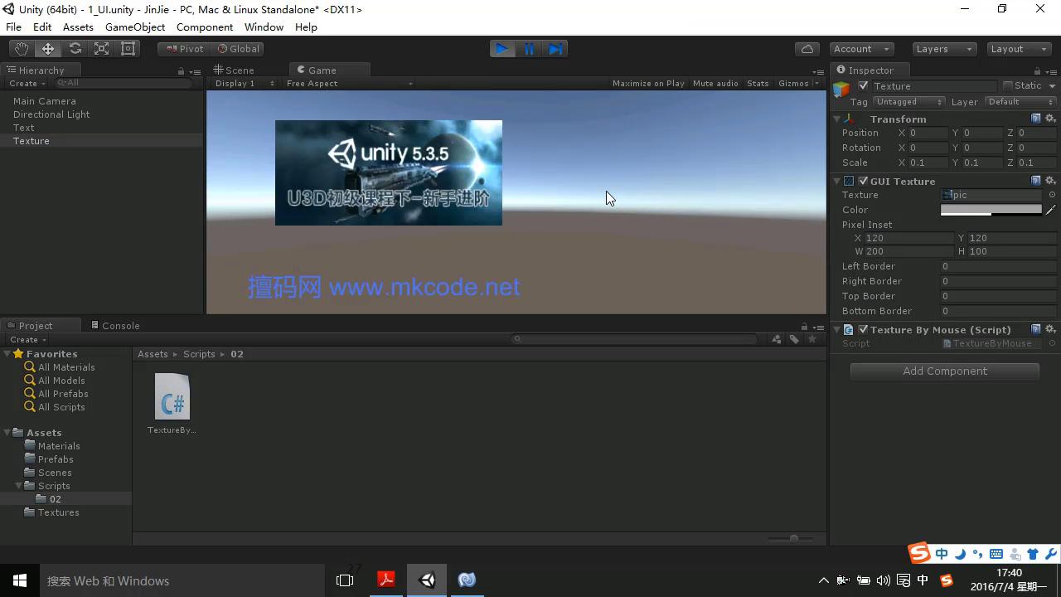
mouse_move(483, 170)
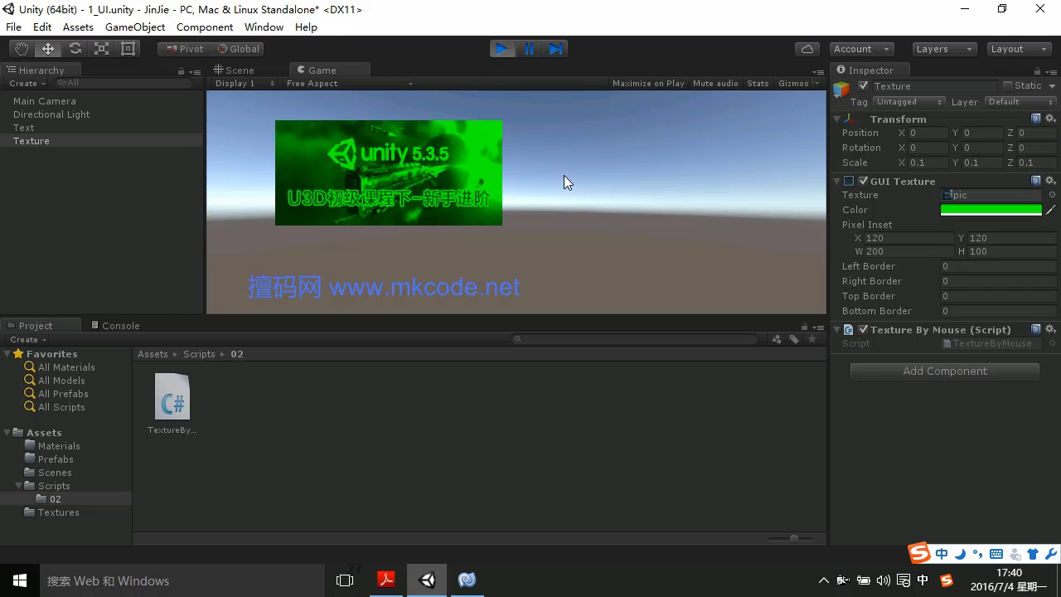
left_click(441, 171)
Review the OnMouseEnter and OnMouseExit methods in the script editor
left_click(466, 580)
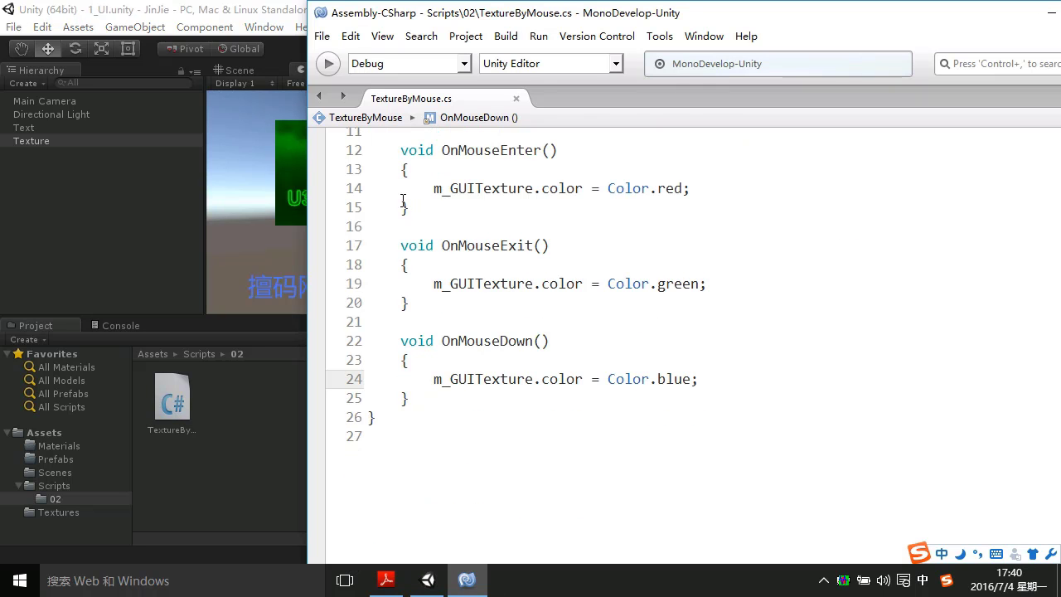
left_click_drag(396, 150, 431, 208)
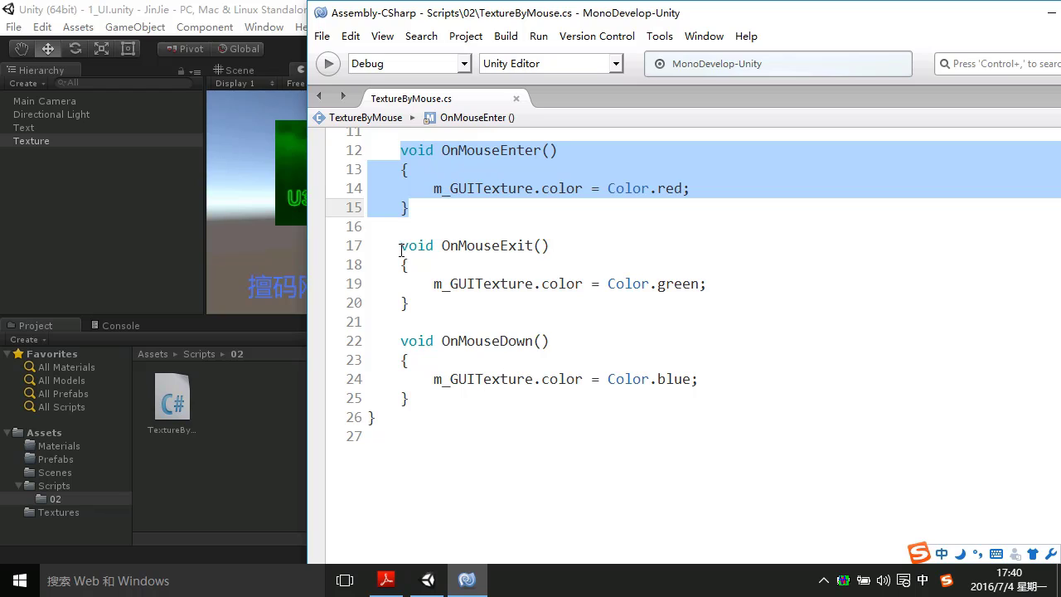
left_click_drag(401, 249, 431, 300)
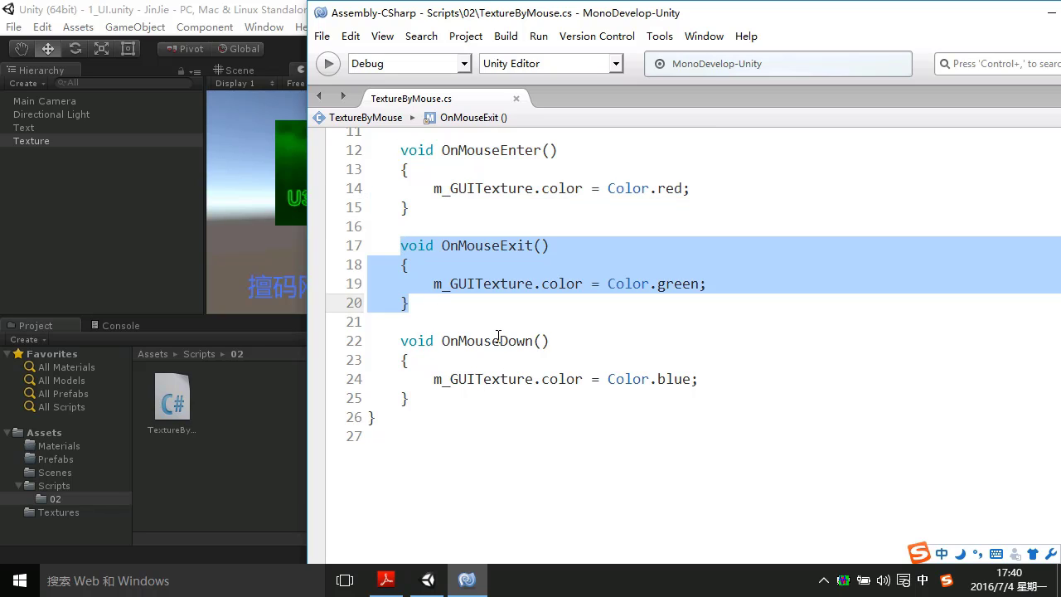
left_click(475, 439)
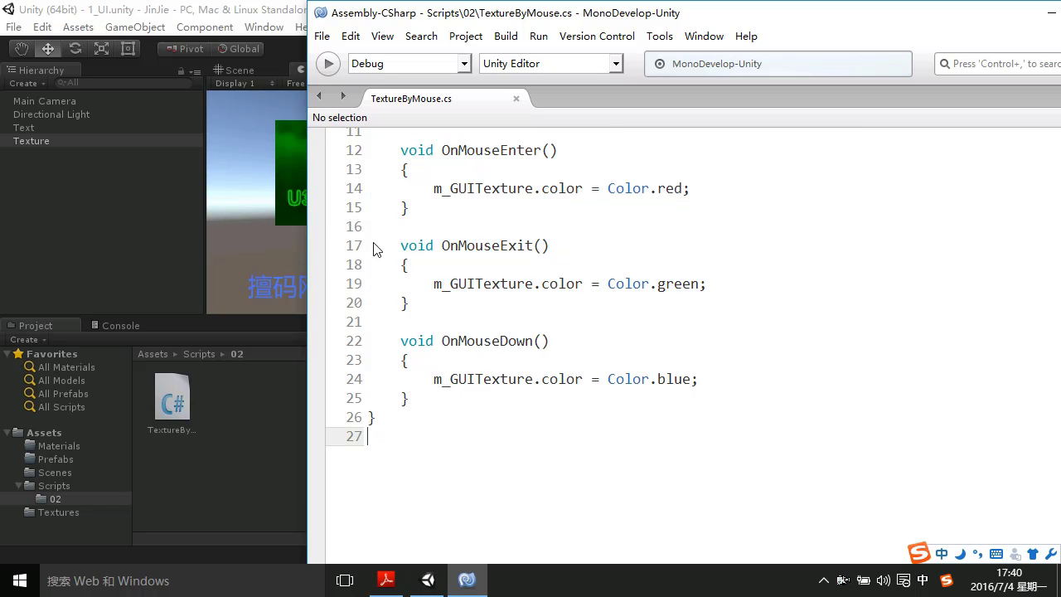
Click the texture several times to turn it blue, then stop Play mode
left_click(302, 247)
left_click(352, 179)
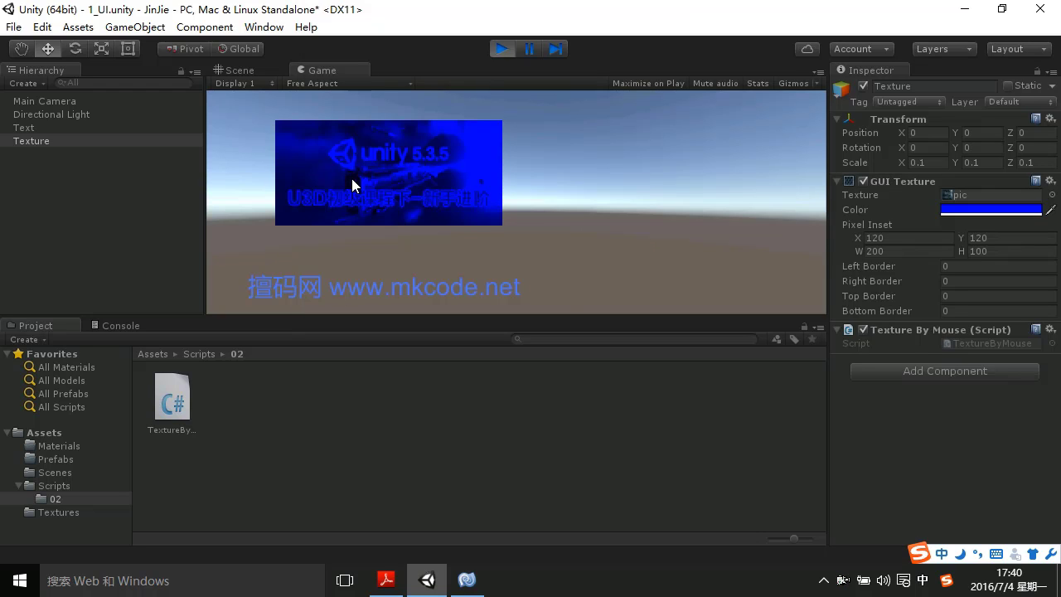
left_click(415, 186)
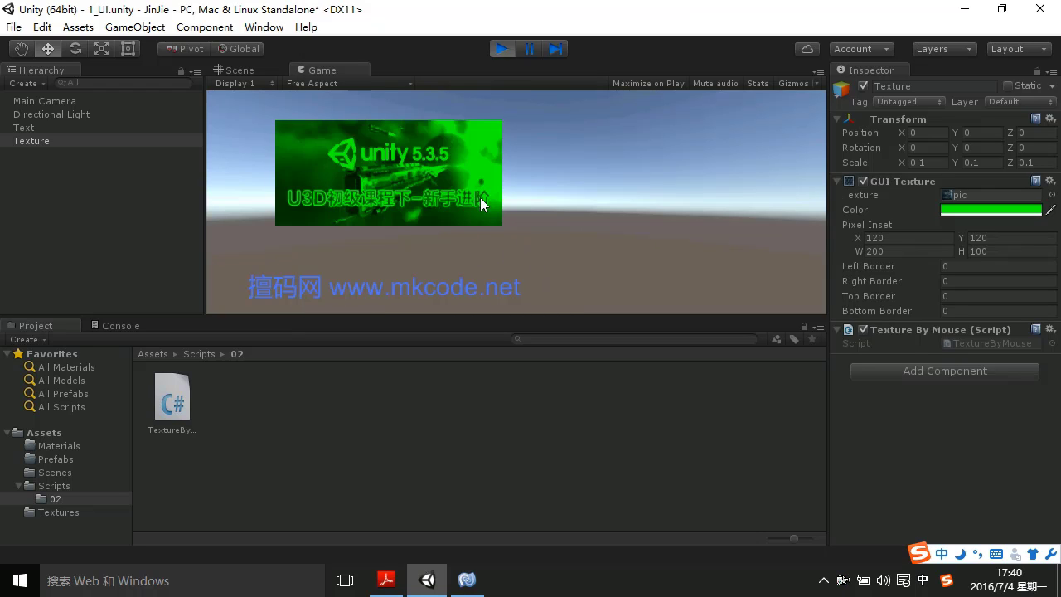
left_click(438, 167)
left_click(502, 52)
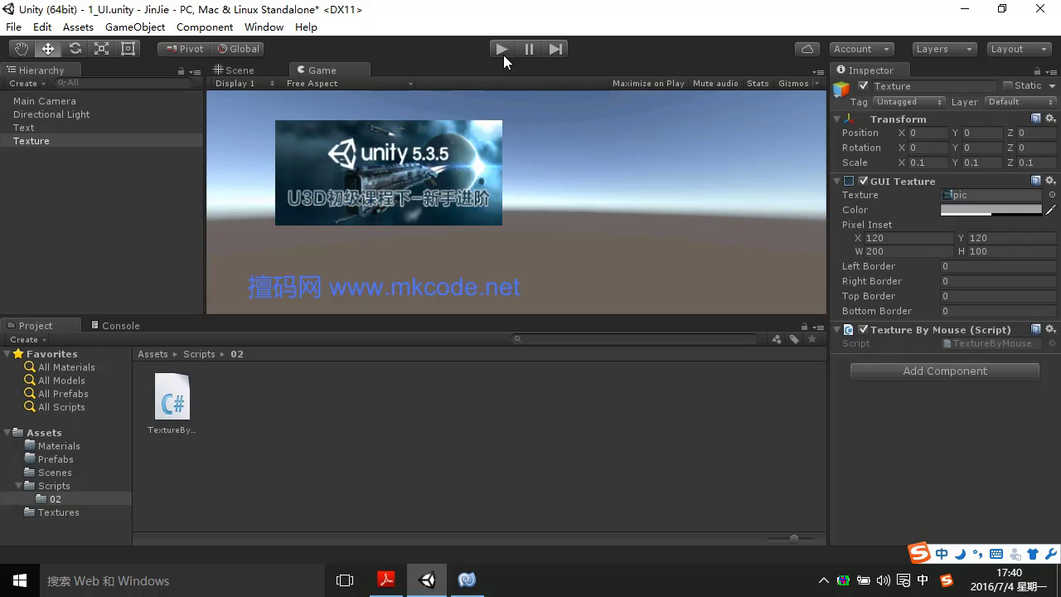
Highlight the 颜色参数 section's Color, red, green and blue notes in the lesson PDF
left_click(386, 579)
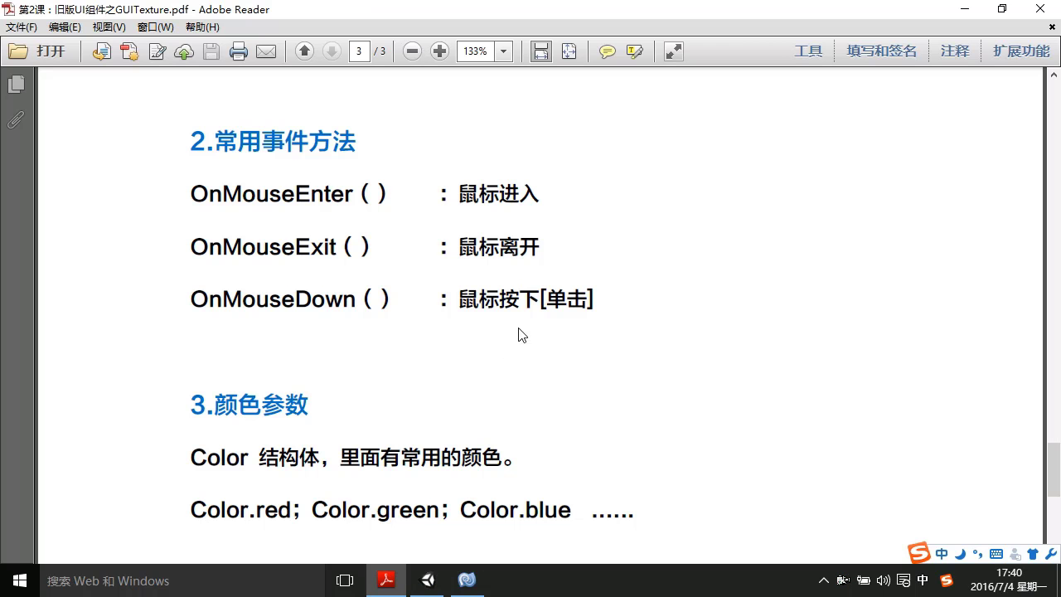
scroll(476, 395, "down", 2)
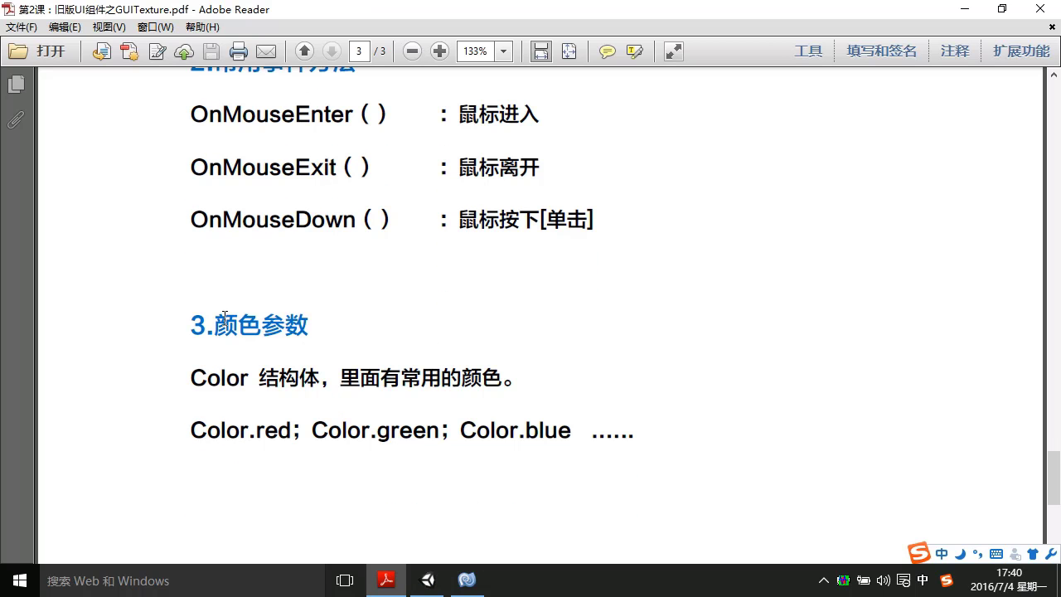
left_click_drag(224, 316, 314, 324)
left_click(208, 375)
left_click_drag(339, 377, 508, 374)
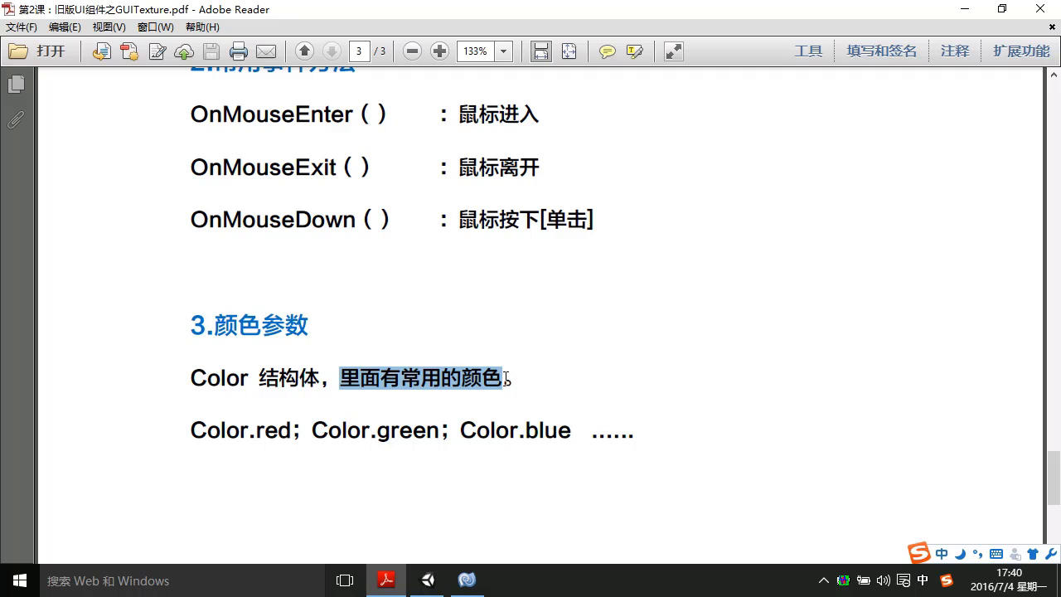
scroll(503, 378, "down", 2)
double_click(219, 354)
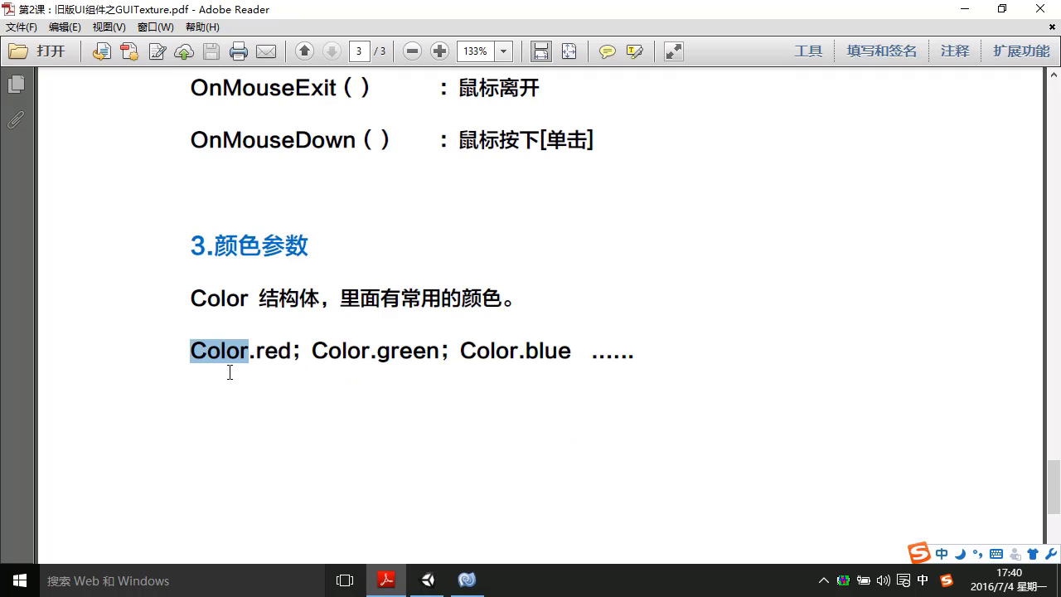
left_click(252, 353)
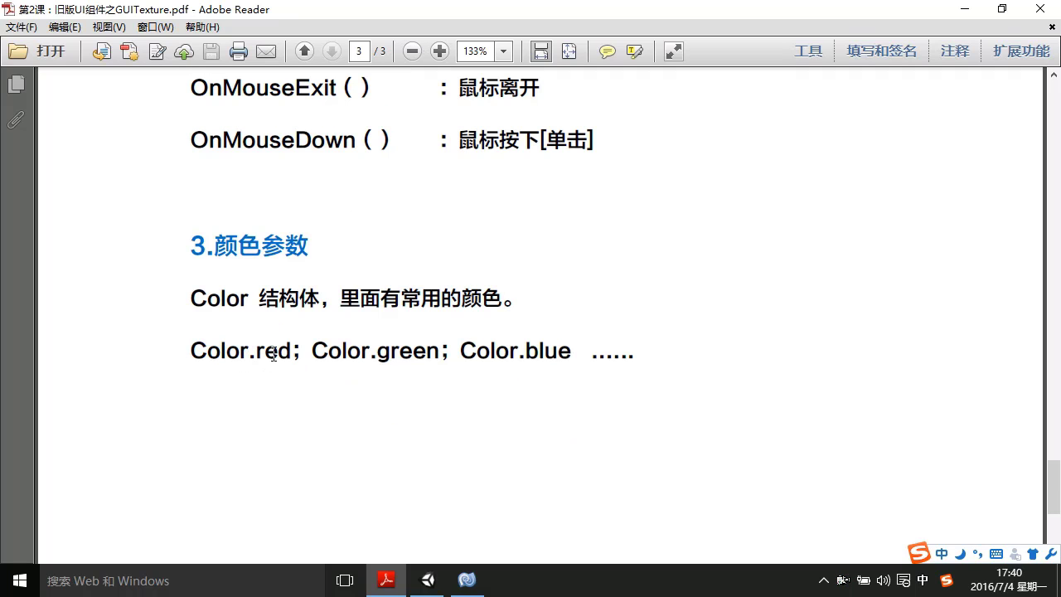
triple_click(273, 354)
double_click(267, 349)
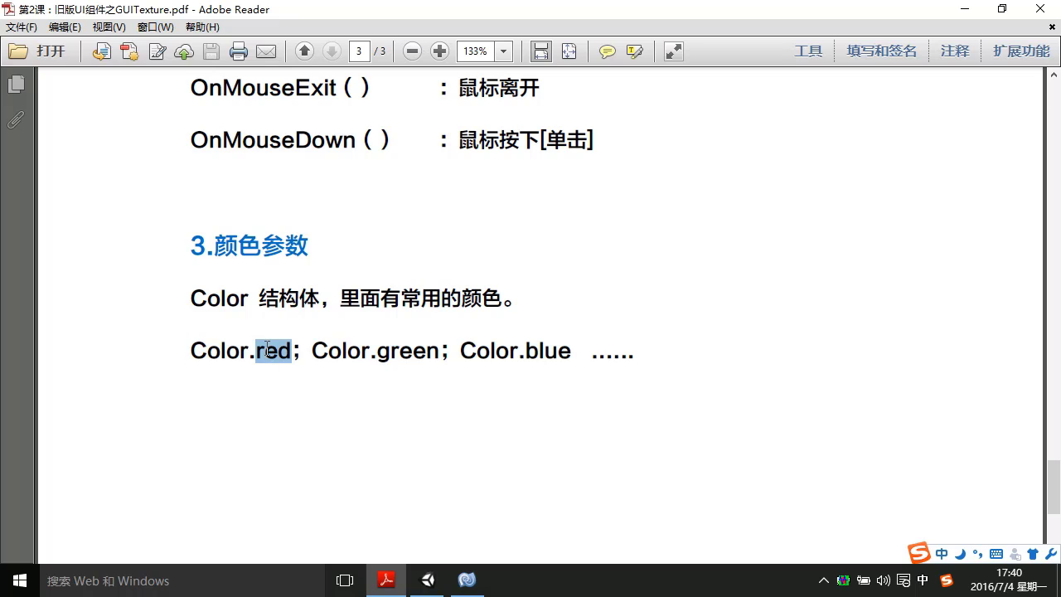
double_click(399, 354)
double_click(535, 356)
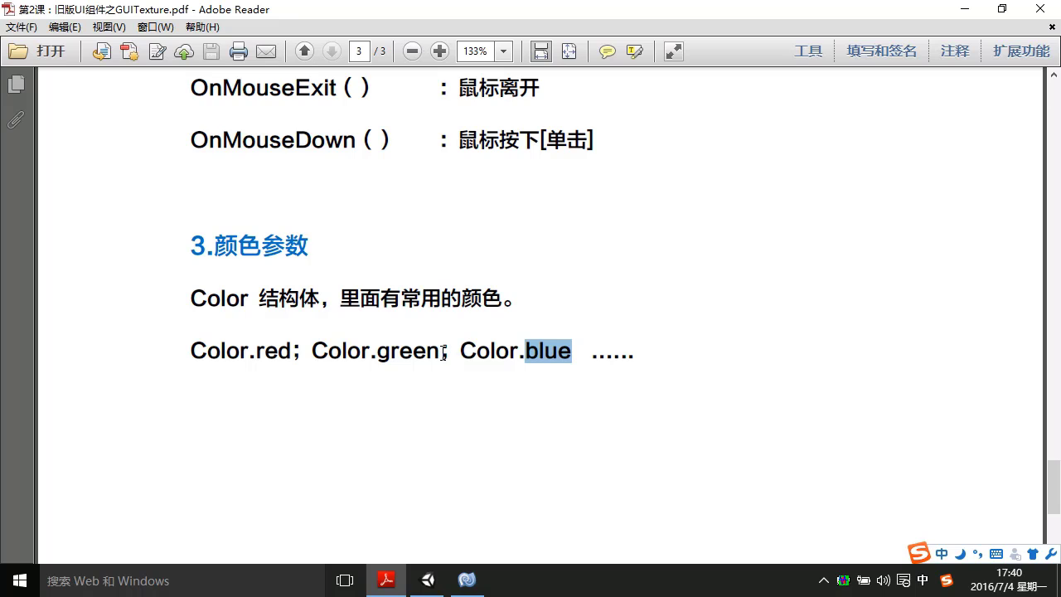
double_click(221, 295)
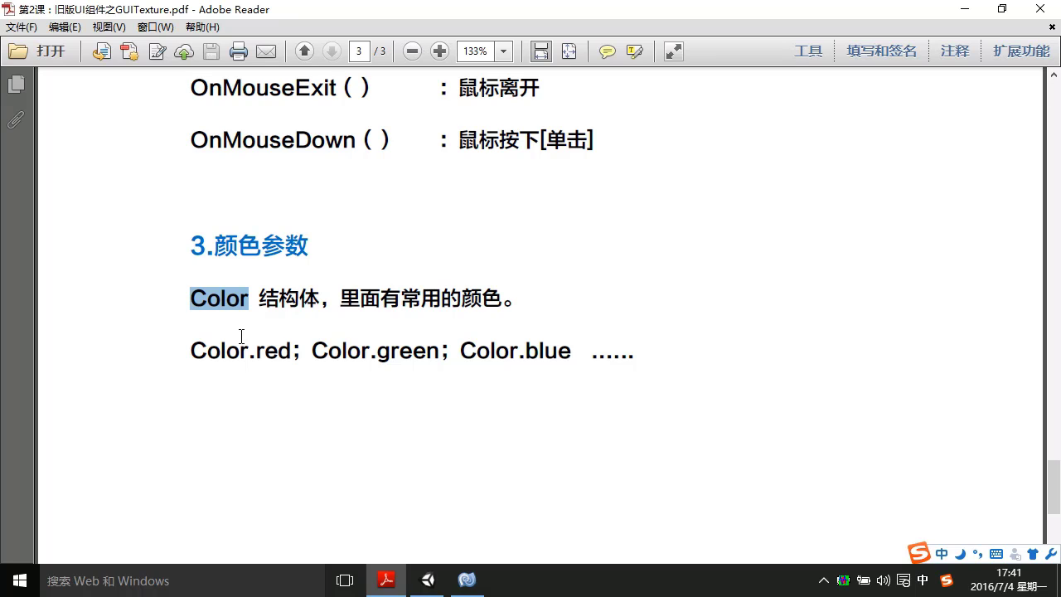
Compare the Color.red, Color.green and Color.blue assignment lines in TextureByMouse.cs
left_click(467, 579)
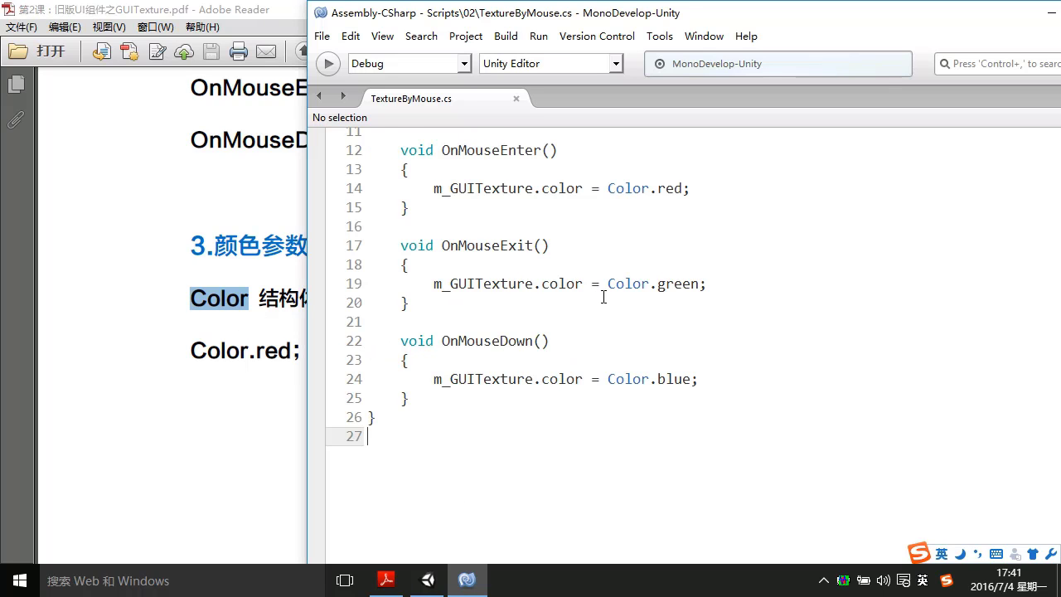
double_click(627, 283)
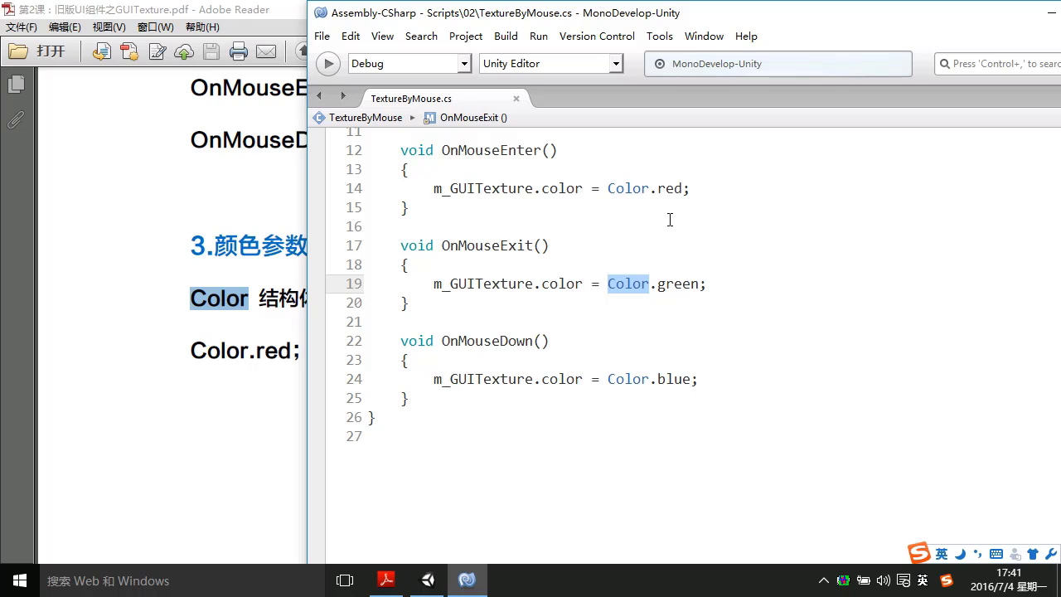
left_click(678, 189)
left_click(679, 286)
left_click(680, 381)
left_click(588, 445)
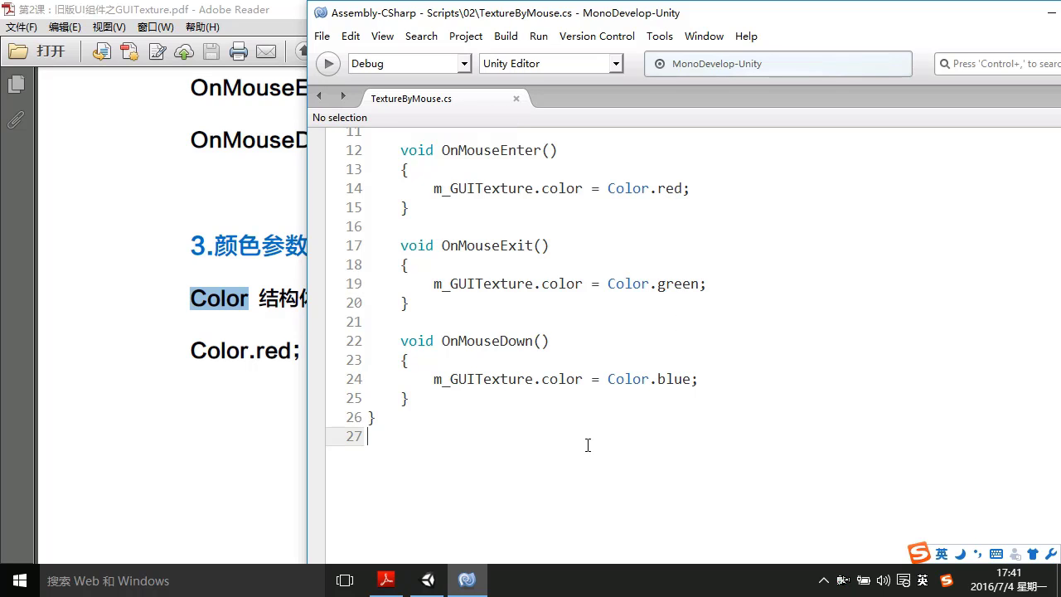
scroll(476, 422, "up", 2)
Minimize the PDF notes and return to the Unity editor
left_click(237, 404)
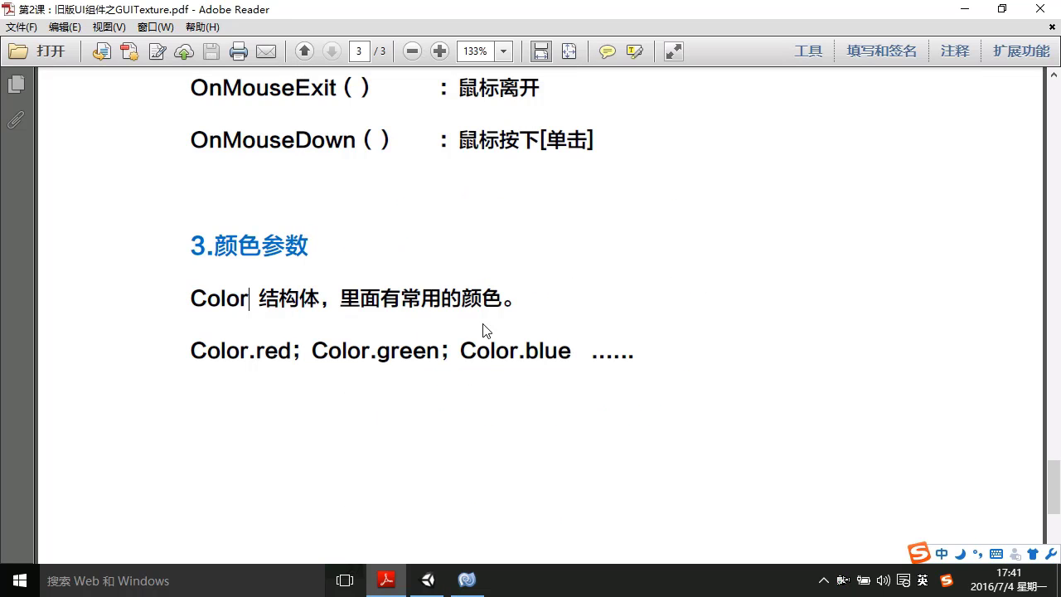
left_click(965, 17)
left_click(282, 239)
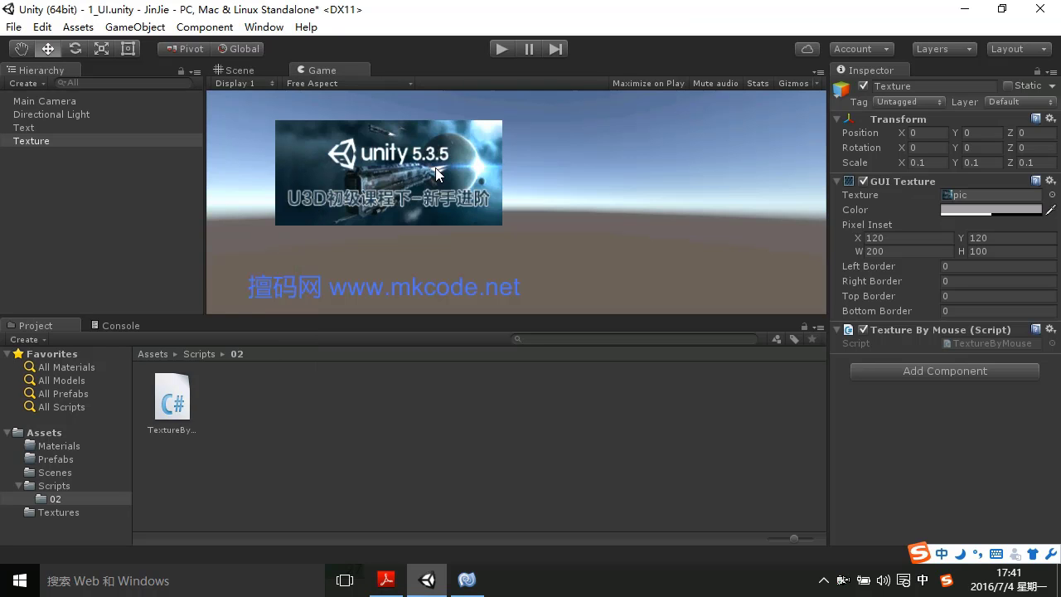
Create a new C# script named TextByMouse in the 02 scripts folder
left_click(287, 436)
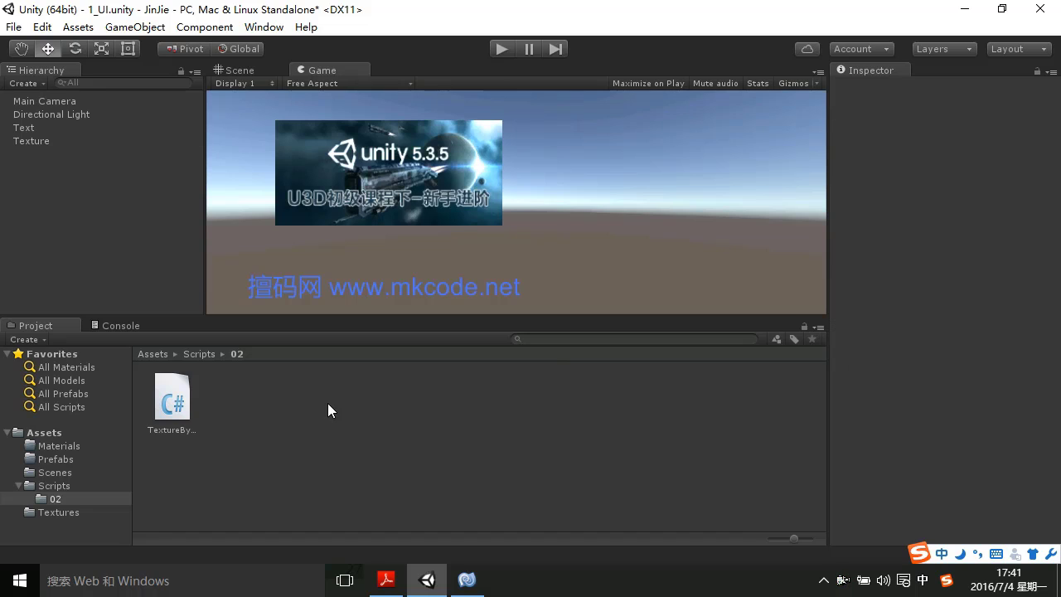
right_click(327, 402)
mouse_move(501, 101)
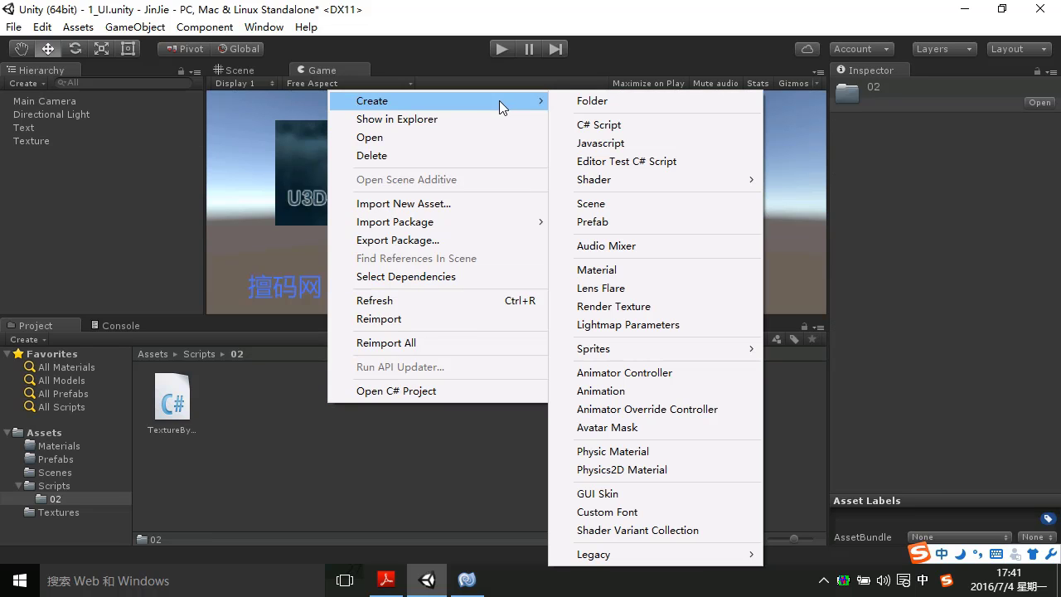
left_click(595, 124)
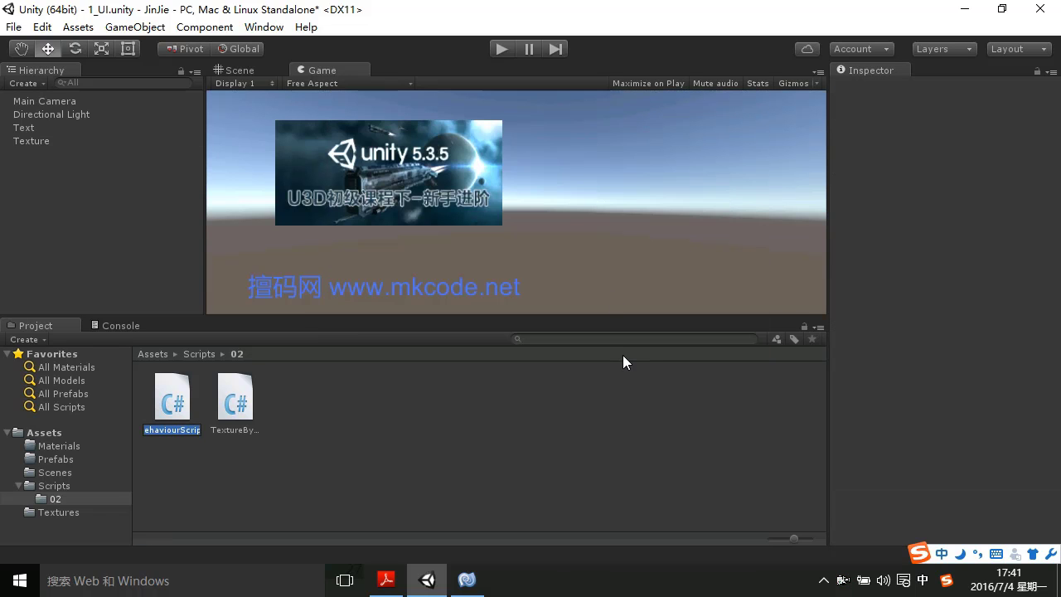
type("Text")
key("Return")
type("B")
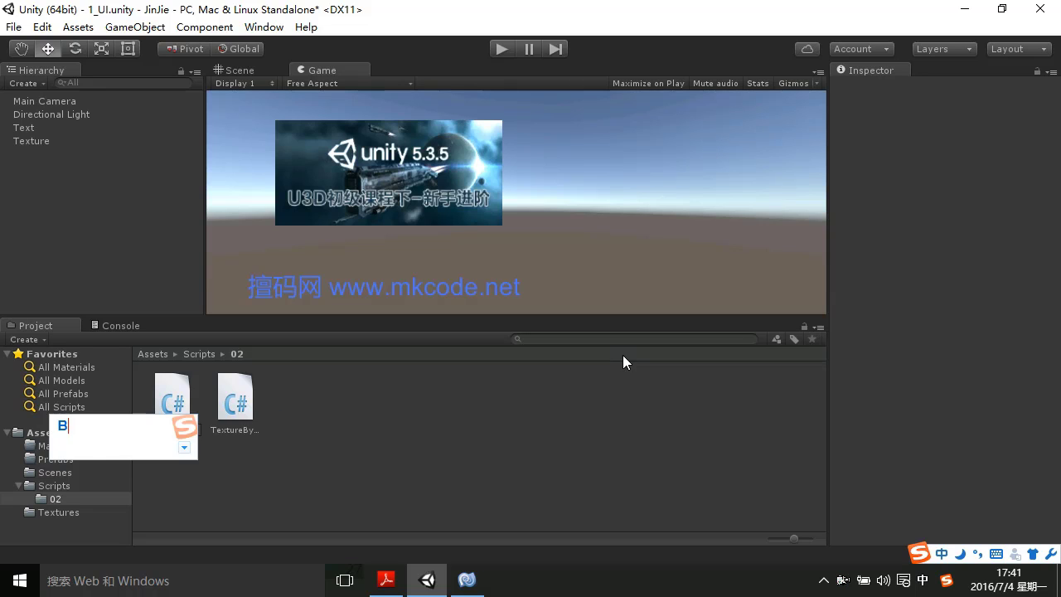
type("y")
key("Return")
type("Mouse")
key("Return")
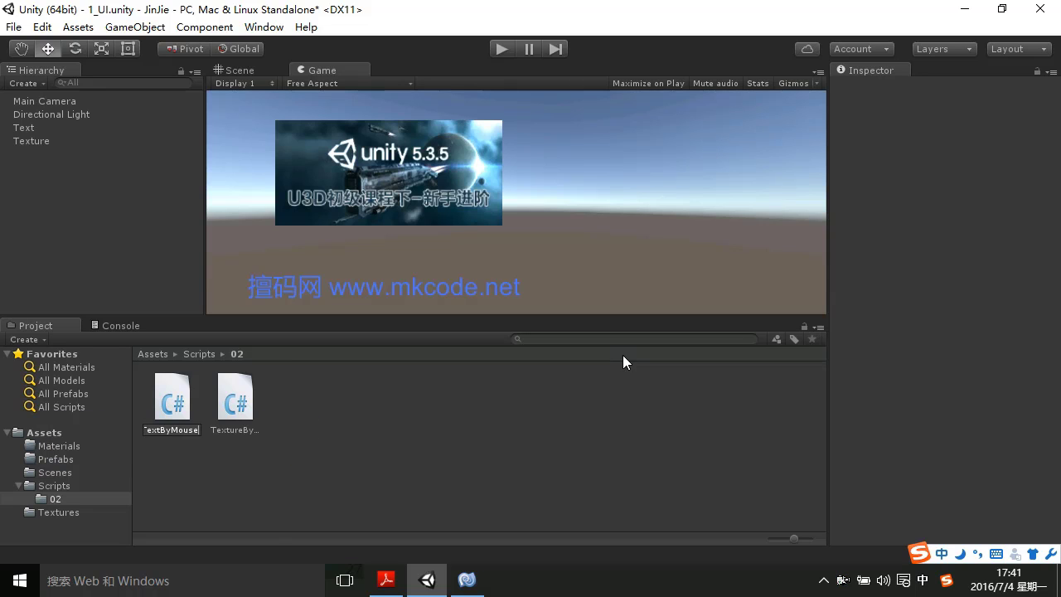
key("Return")
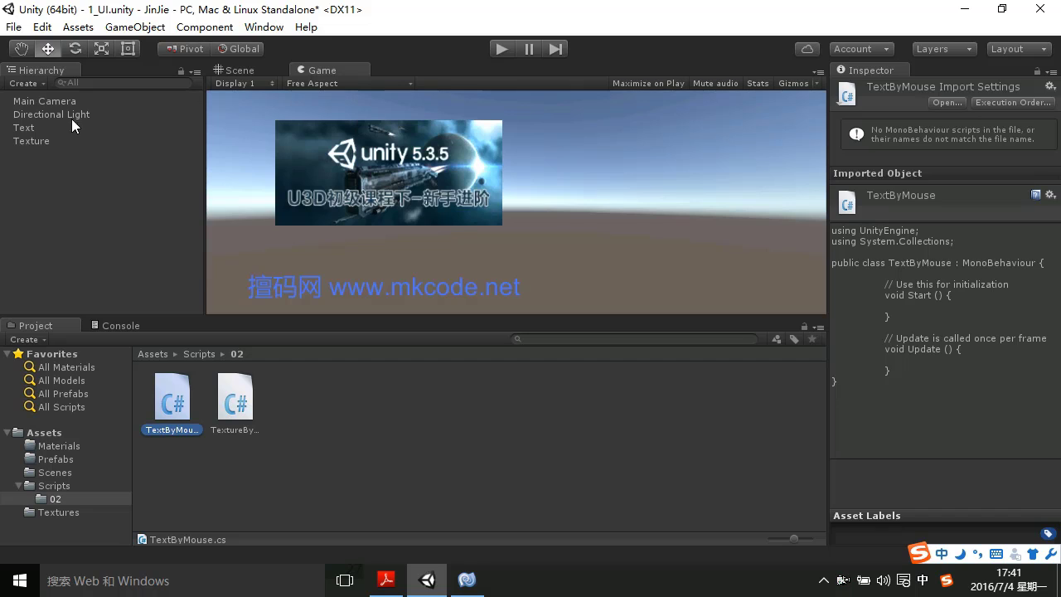
Attach TextByMouse to the Text object and close TextureByMouse.cs in MonoDevelop
left_click(71, 126)
left_click_drag(174, 395, 943, 508)
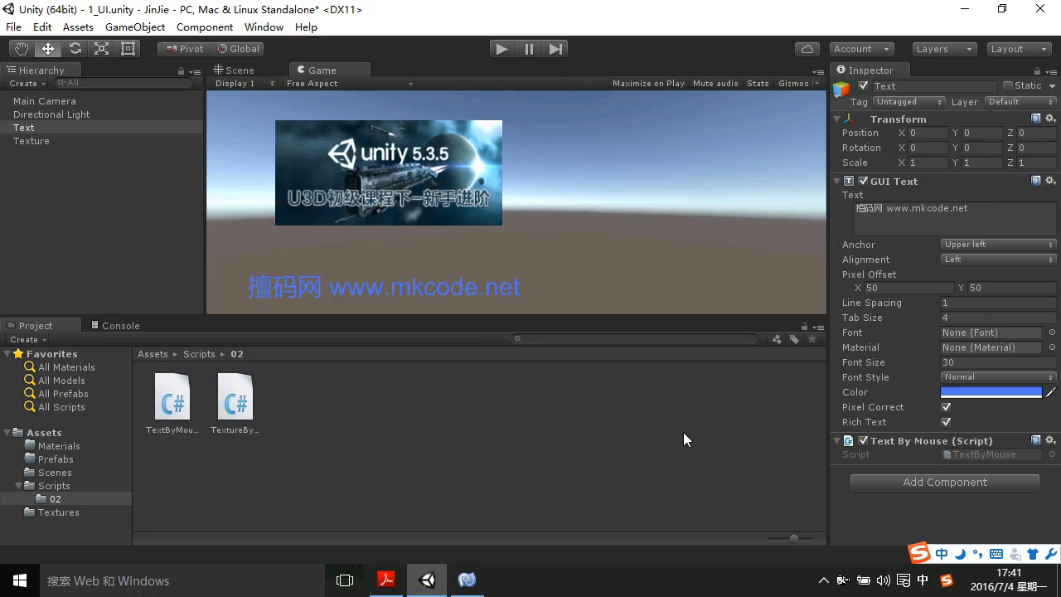
left_click(186, 402)
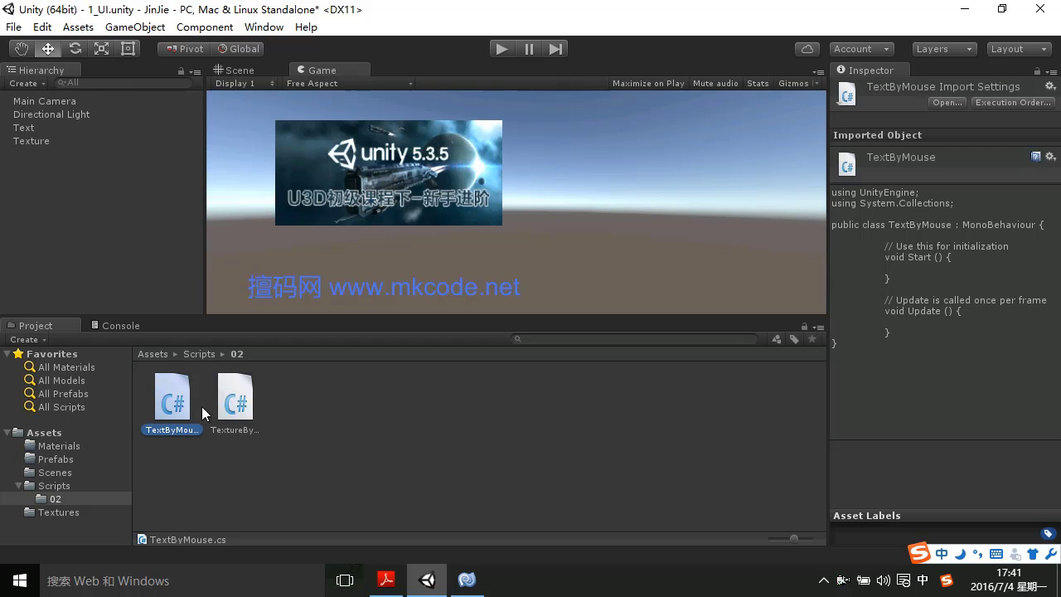
left_click(466, 579)
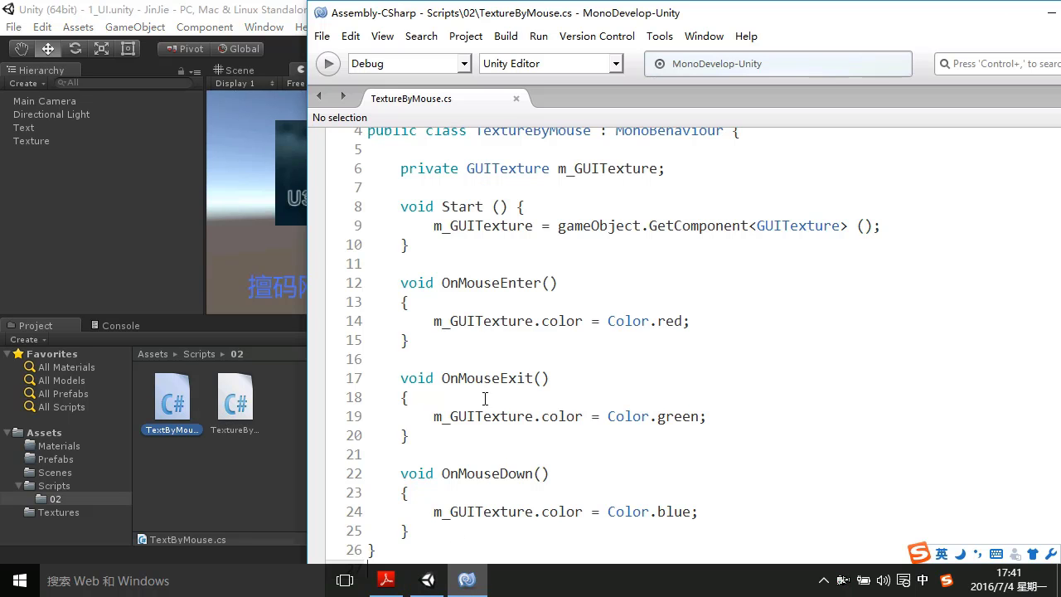
left_click(515, 99)
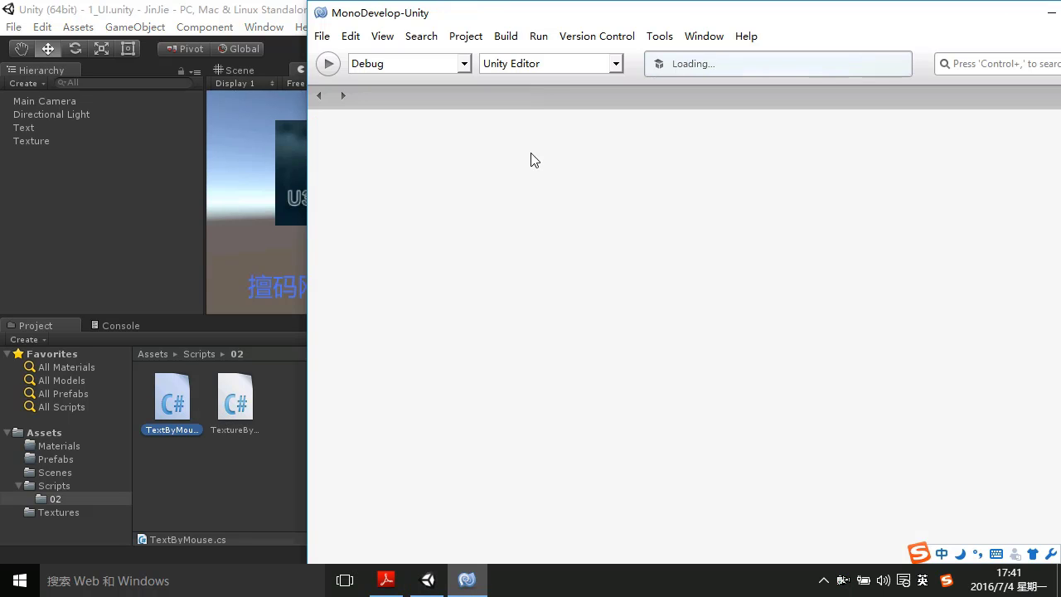
left_click(167, 401)
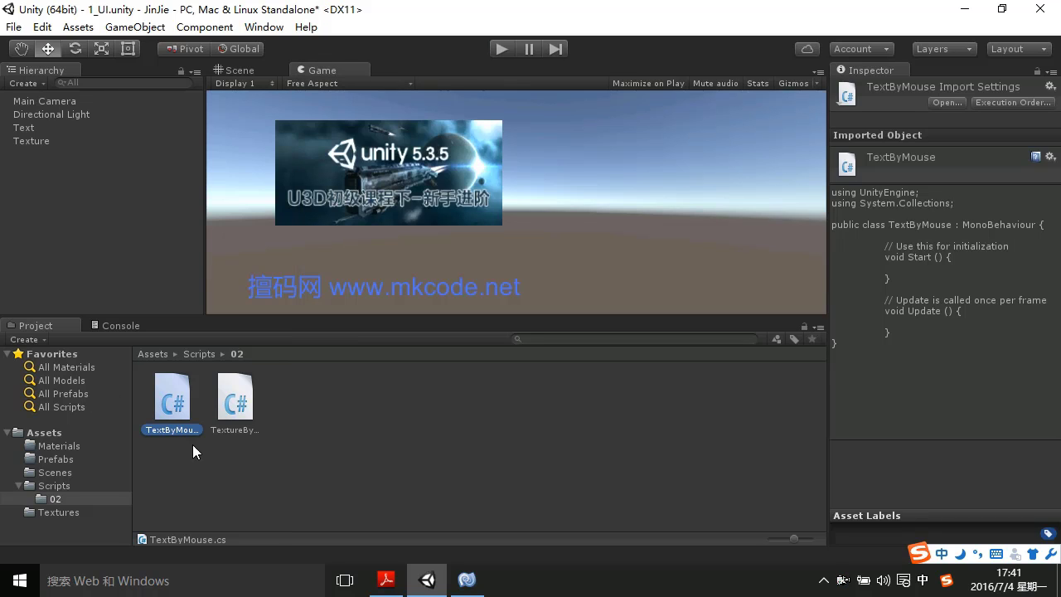
Open TextByMouse.cs, delete the Update method and initialization comment, leaving only an empty Start
double_click(177, 406)
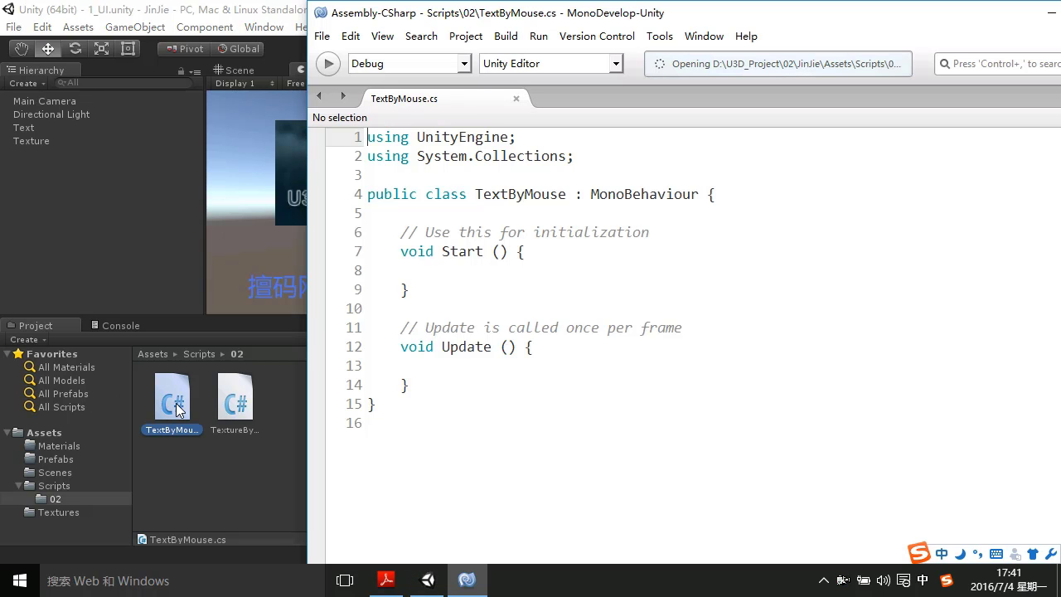
left_click_drag(439, 403, 340, 327)
left_click(437, 383)
mouse_move(437, 384)
left_mouse_down()
mouse_move(336, 364)
mouse_move(318, 336)
left_mouse_up()
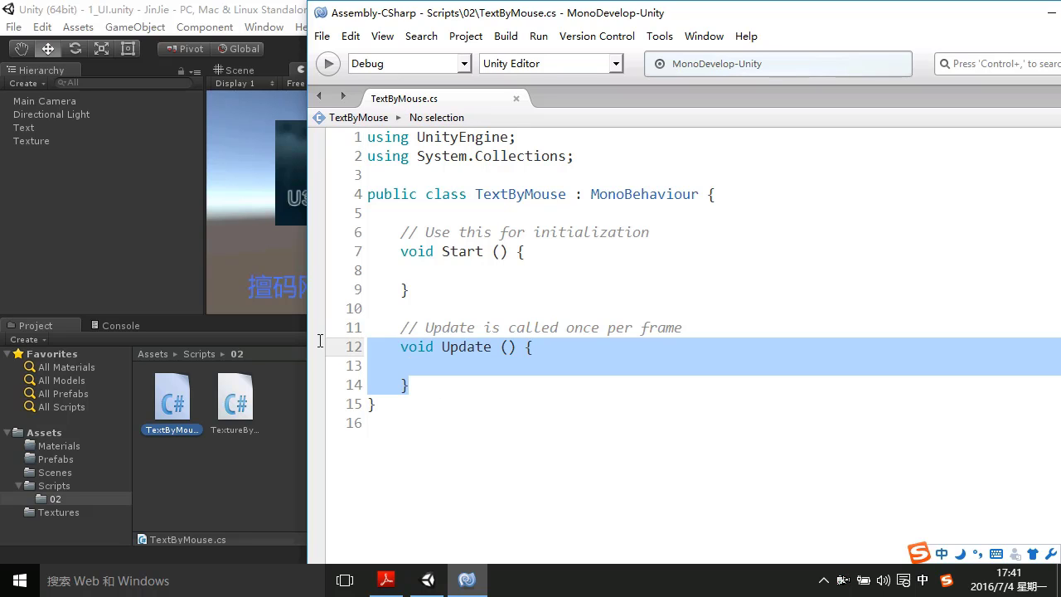
key("Delete")
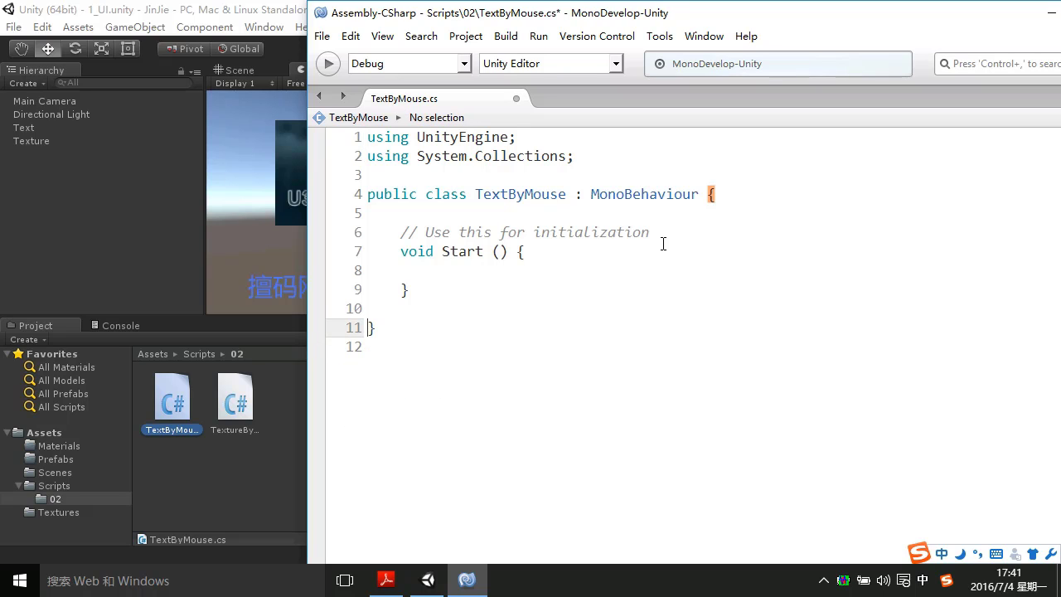
mouse_move(663, 244)
left_mouse_down()
mouse_move(362, 216)
mouse_move(366, 232)
left_mouse_up()
key("Delete")
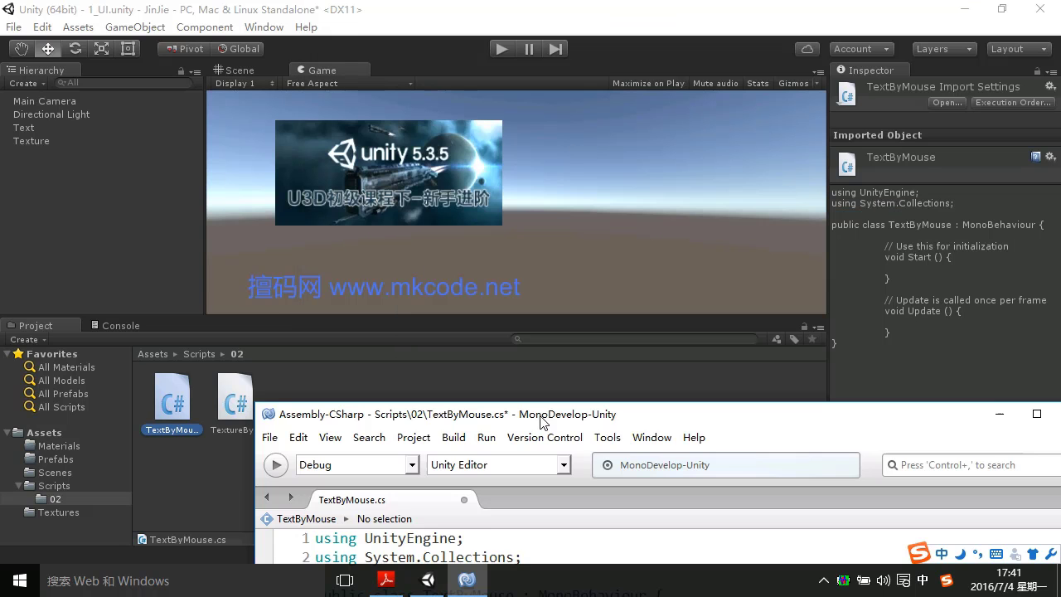
left_click_drag(596, 15, 544, 412)
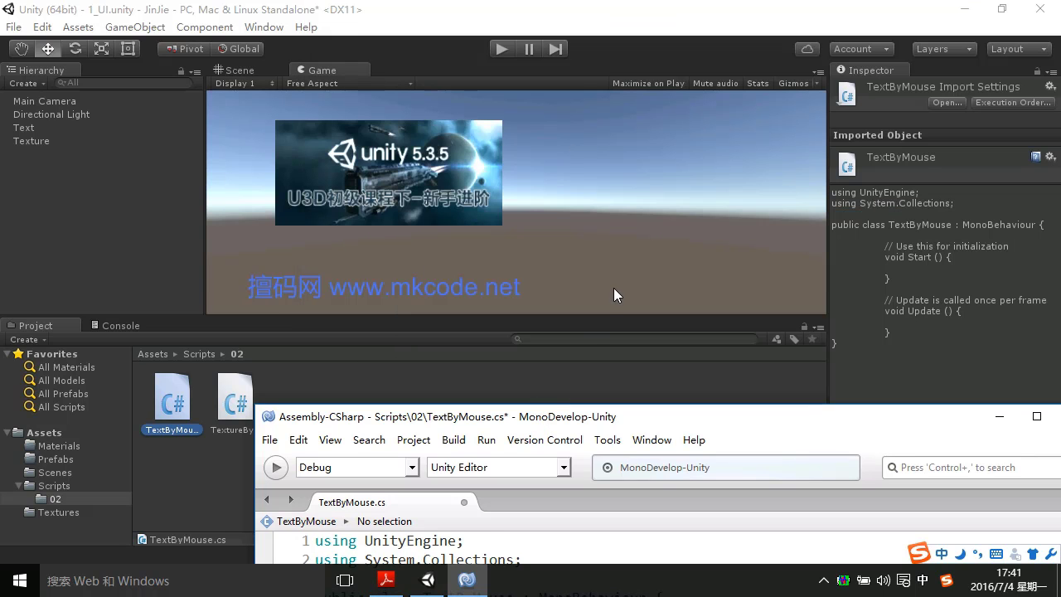
left_click(568, 287)
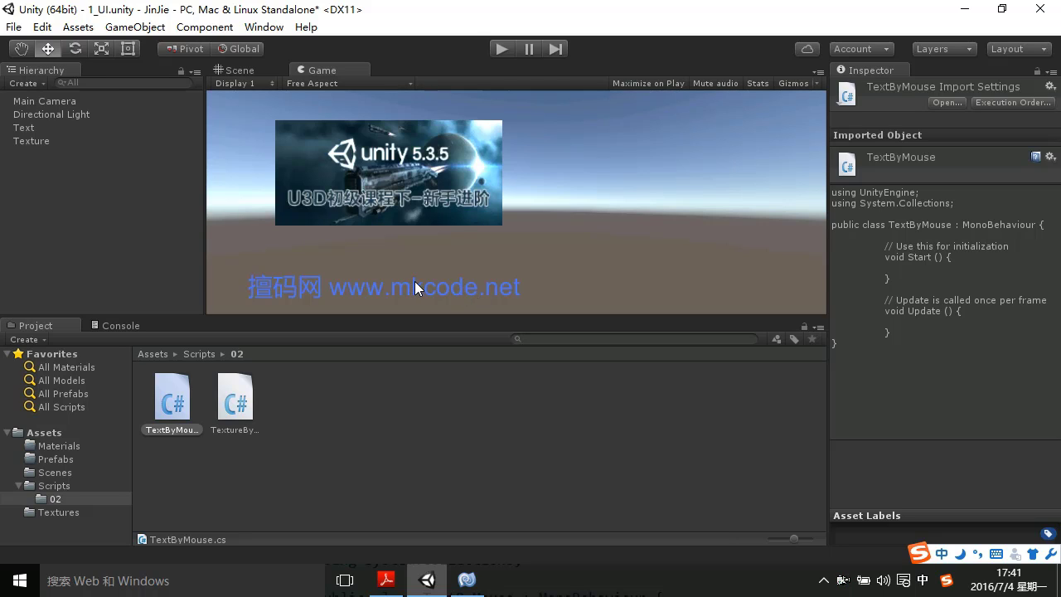
Confirm the Text object in Unity has GUI Text and TextByMouse attached, then go back to MonoDevelop
left_click(467, 579)
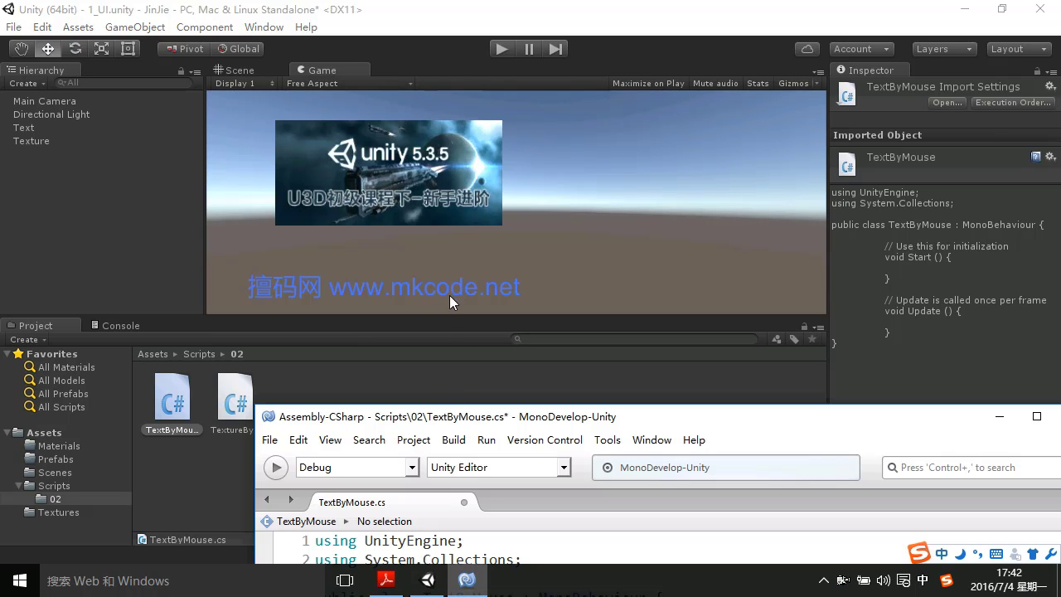
left_click(27, 128)
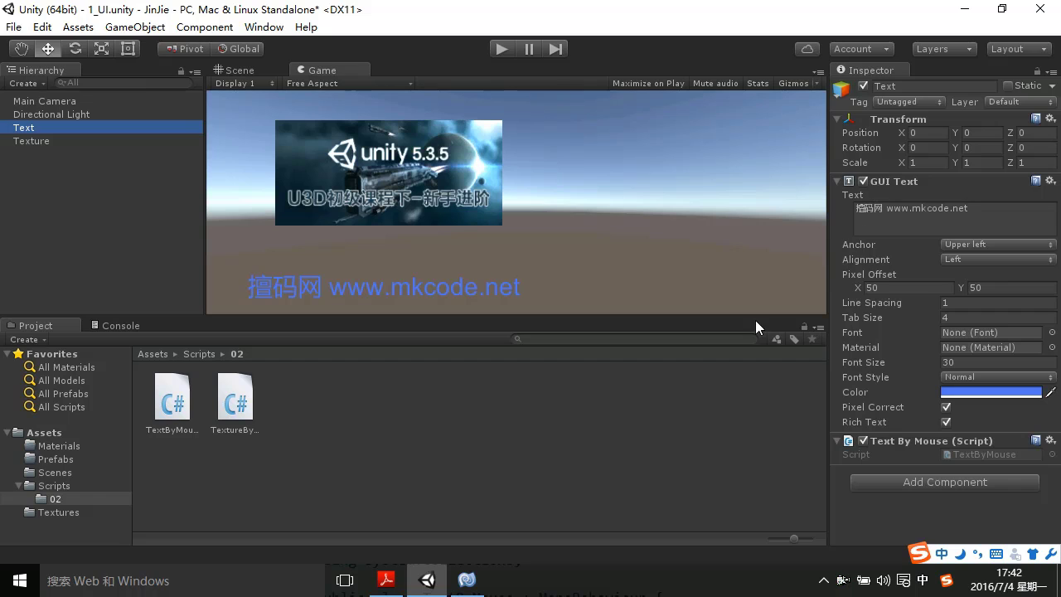
left_click(467, 579)
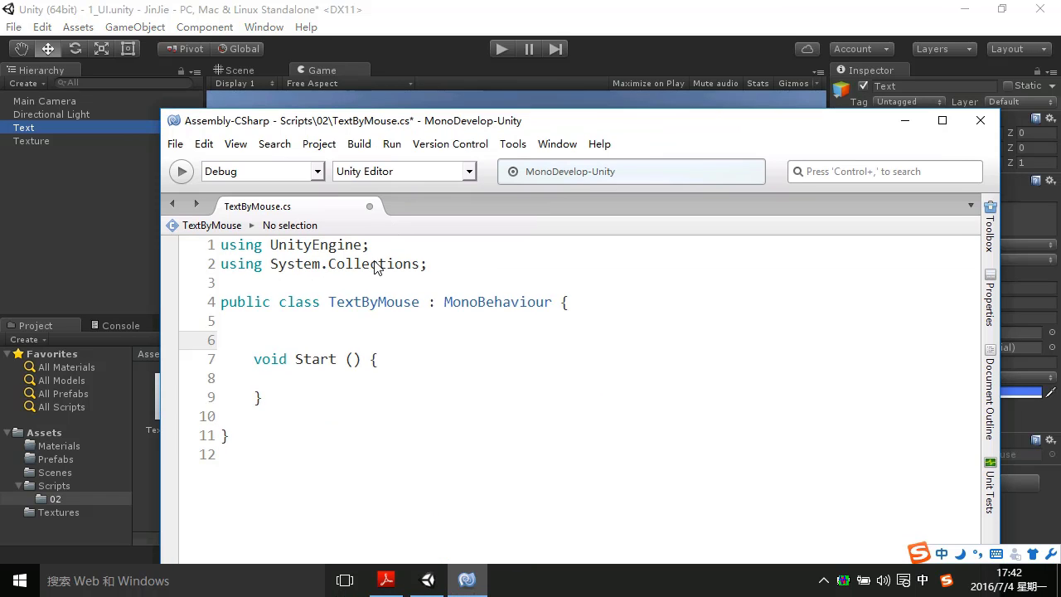
Declare 'private GUIText m_GUIText;' on line 6 of the class and save
left_click(330, 342)
key("Return")
key("Up")
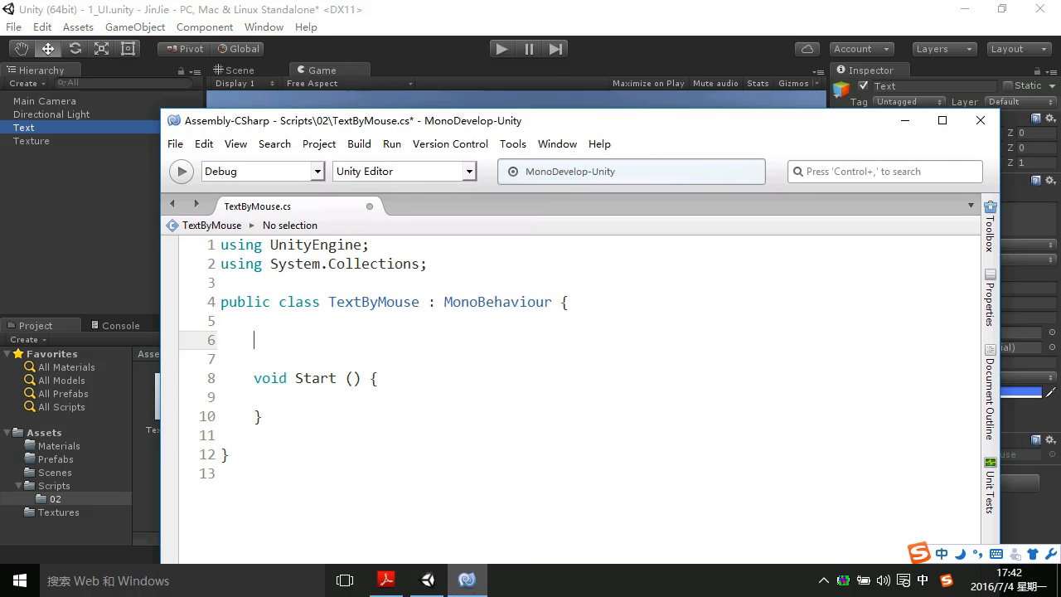
type("private")
key("space")
key("shift")
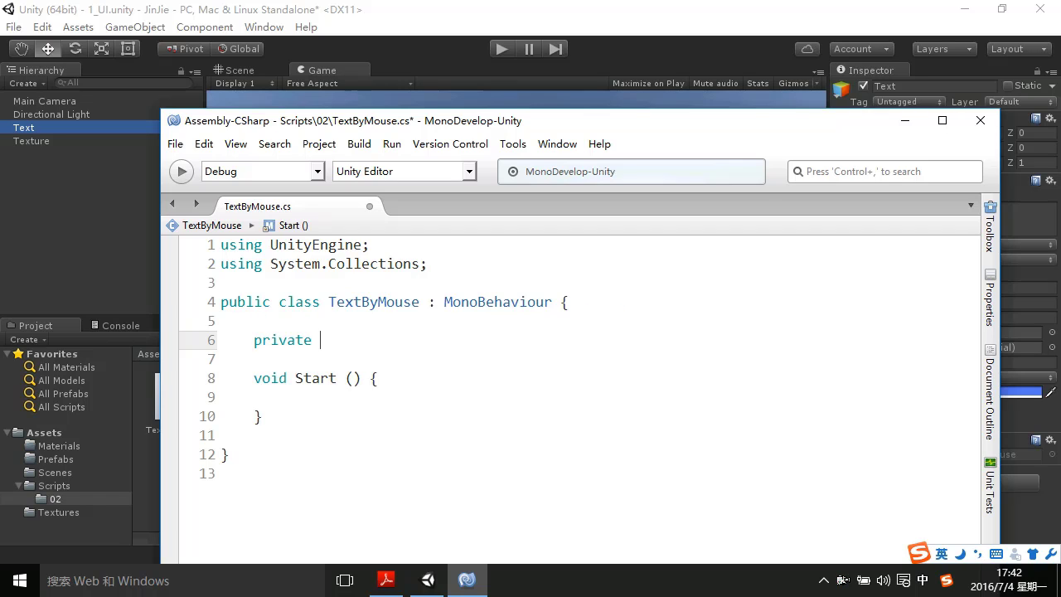
type("GUIText")
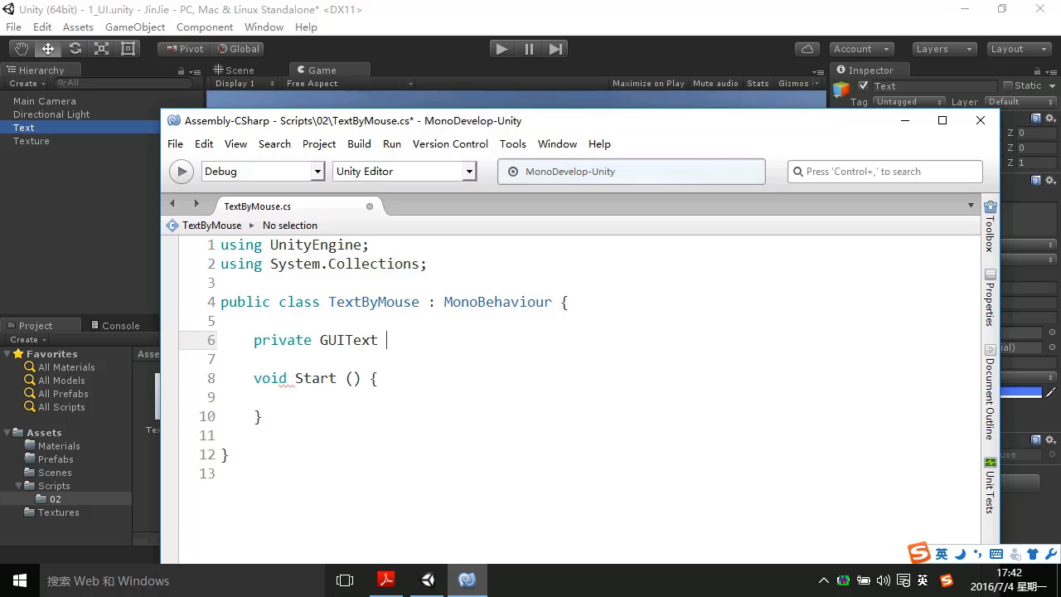
type(" m_")
type("GUIText;")
key("ctrl+s")
Inside Start, write 'gameObject.GetComponent<GUIText> ();' using code completion
key("Down")
key("Down")
key("Down")
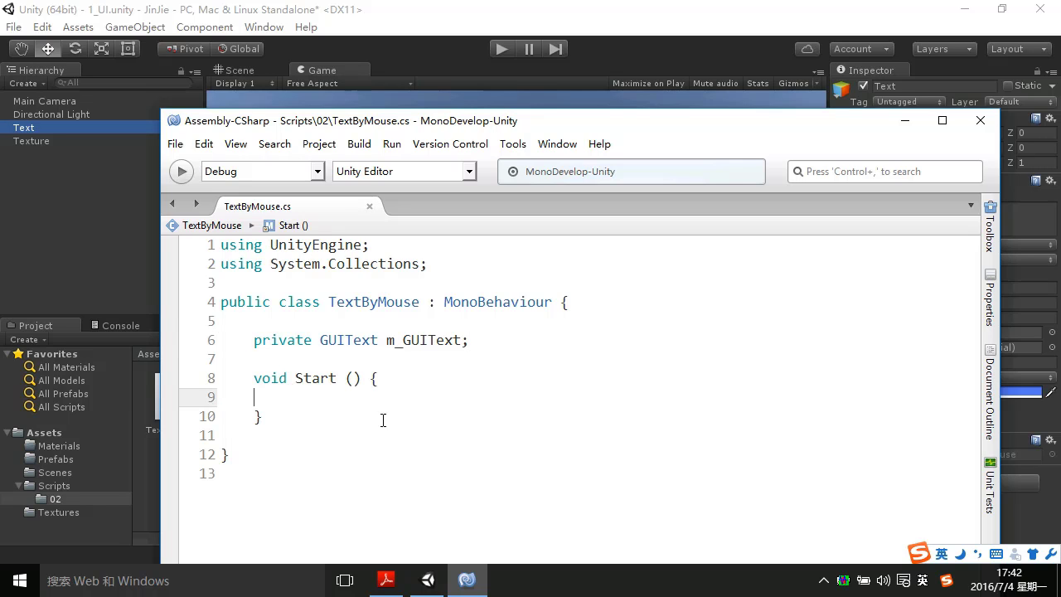
type("g")
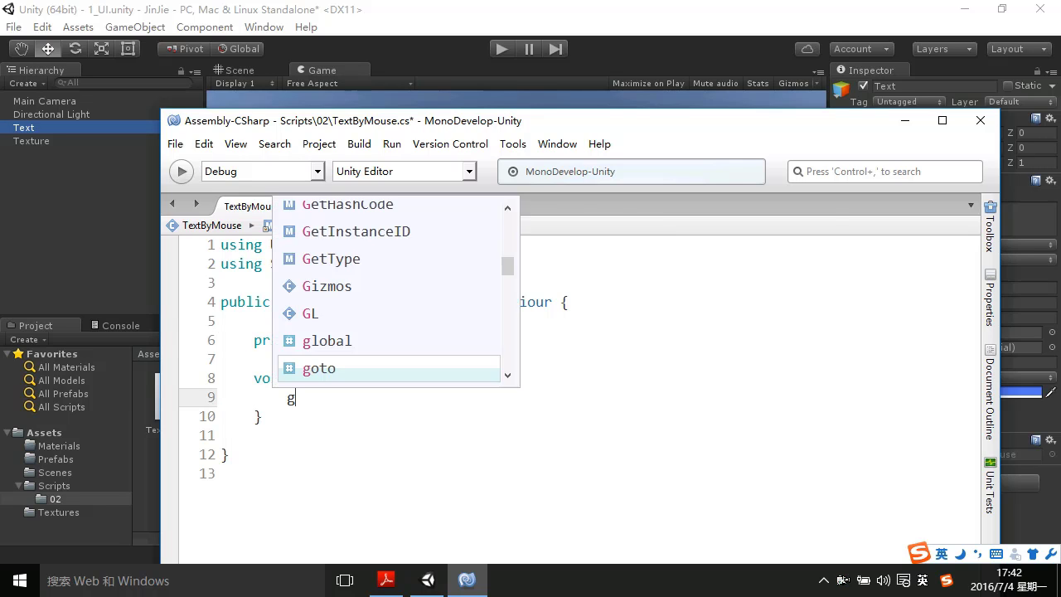
type("ame")
key("Return")
type(".g")
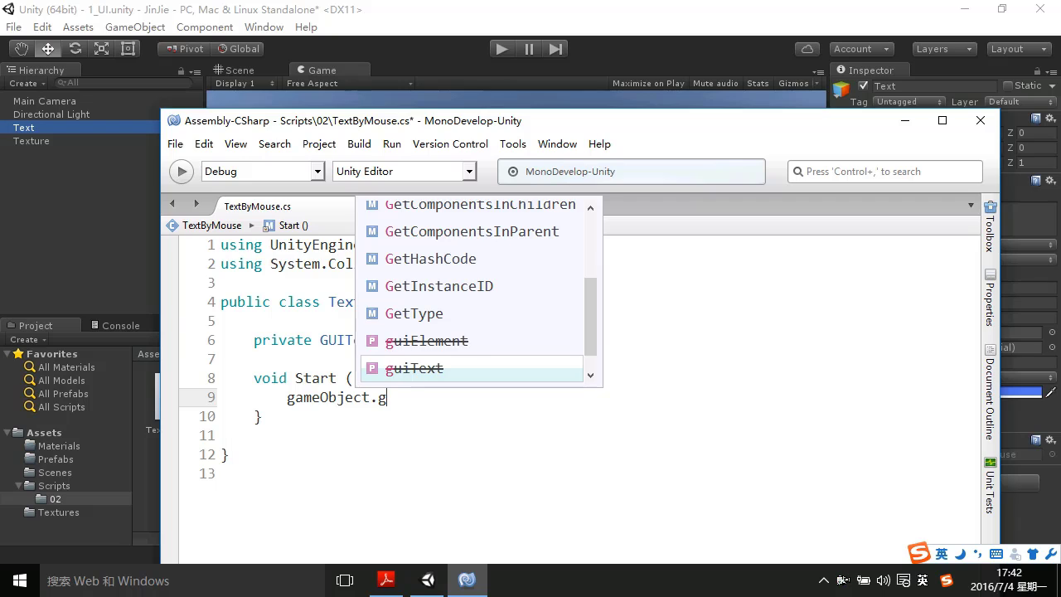
type("etC")
key("Return")
type("<>")
left_click(262, 416)
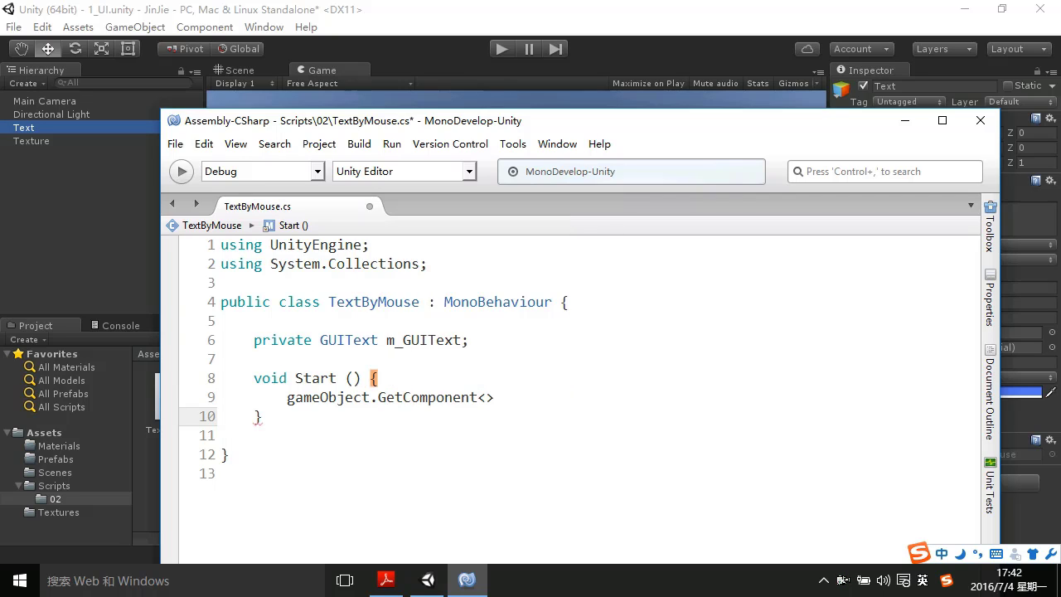
left_click(488, 397)
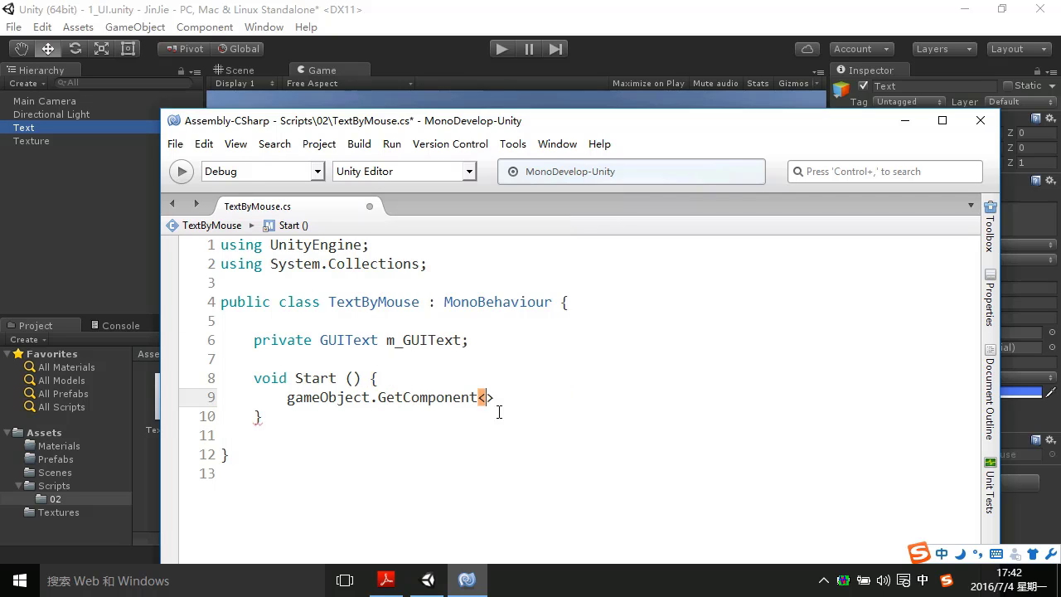
type("GUI")
key("shift")
type("Te")
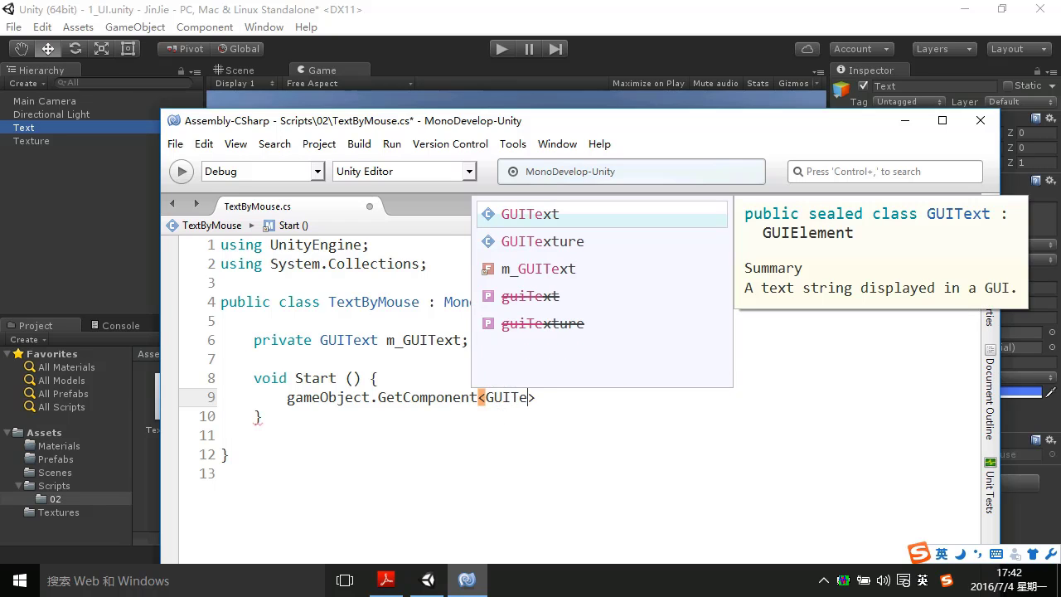
type("xt")
key("Return")
type("(")
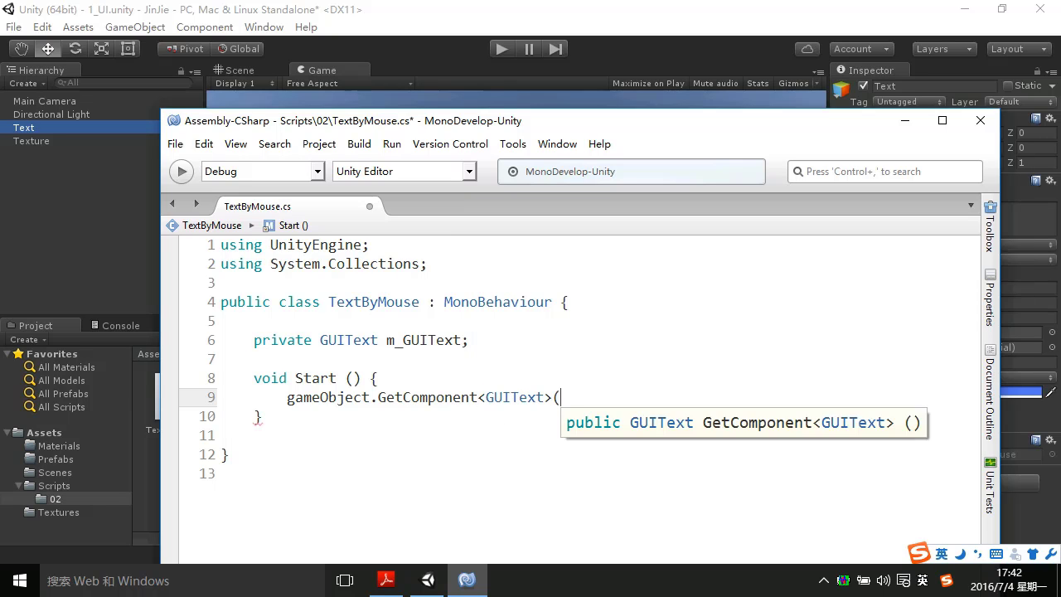
type(");")
Assign that GetComponent result to m_GUIText and save the script
double_click(437, 340)
key("ctrl+c")
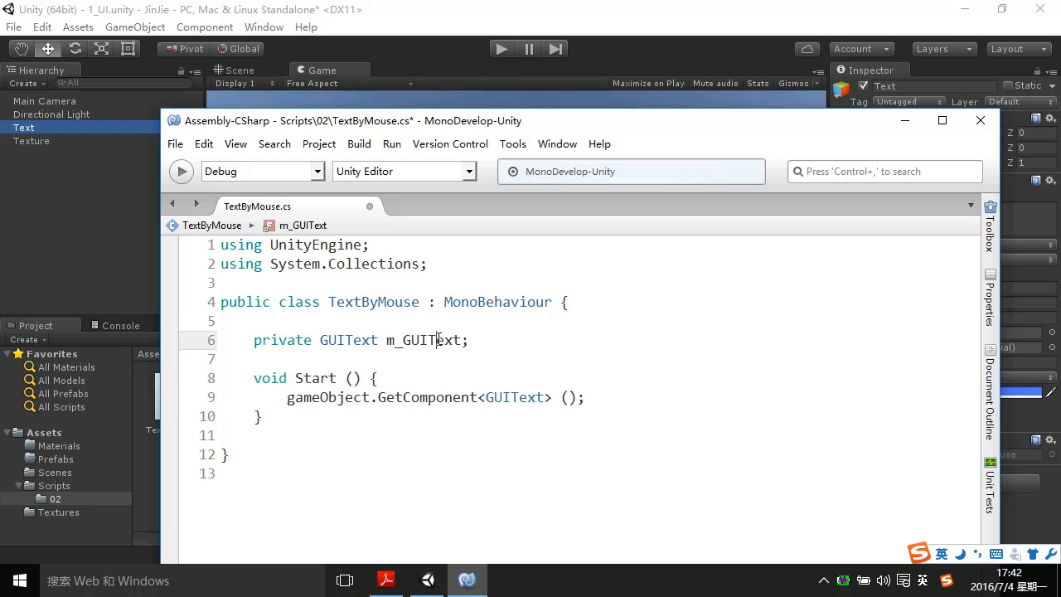
left_click(289, 397)
key("ctrl+v")
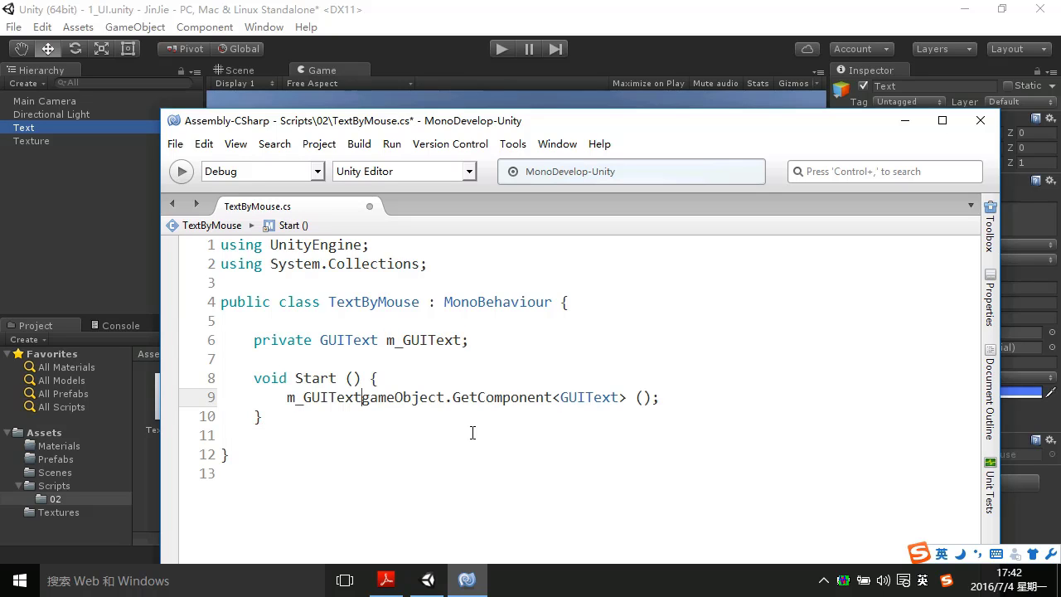
type("=")
key("ctrl+s")
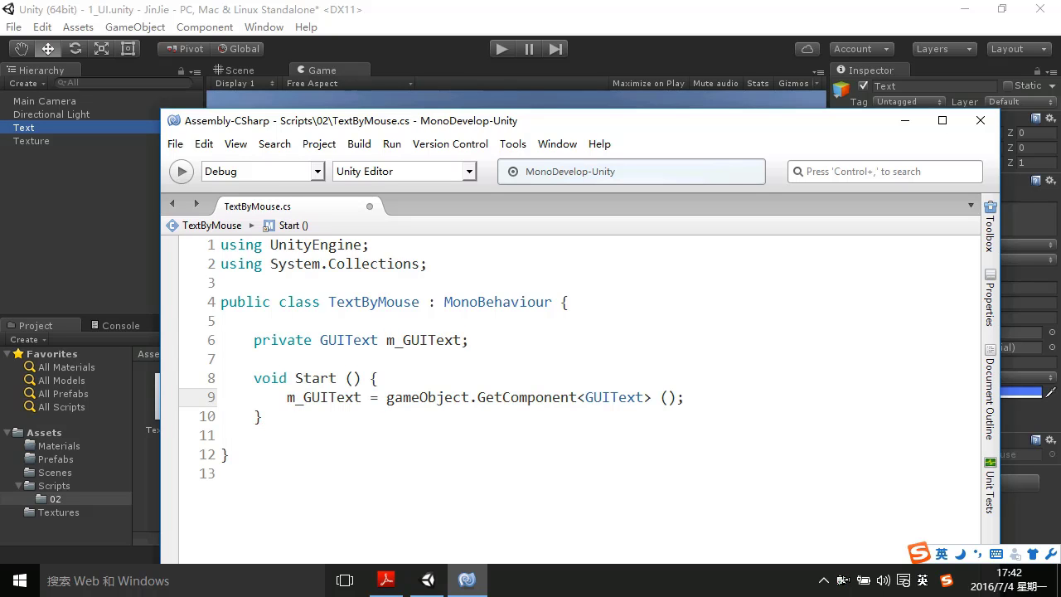
left_click(332, 445)
left_click(330, 438)
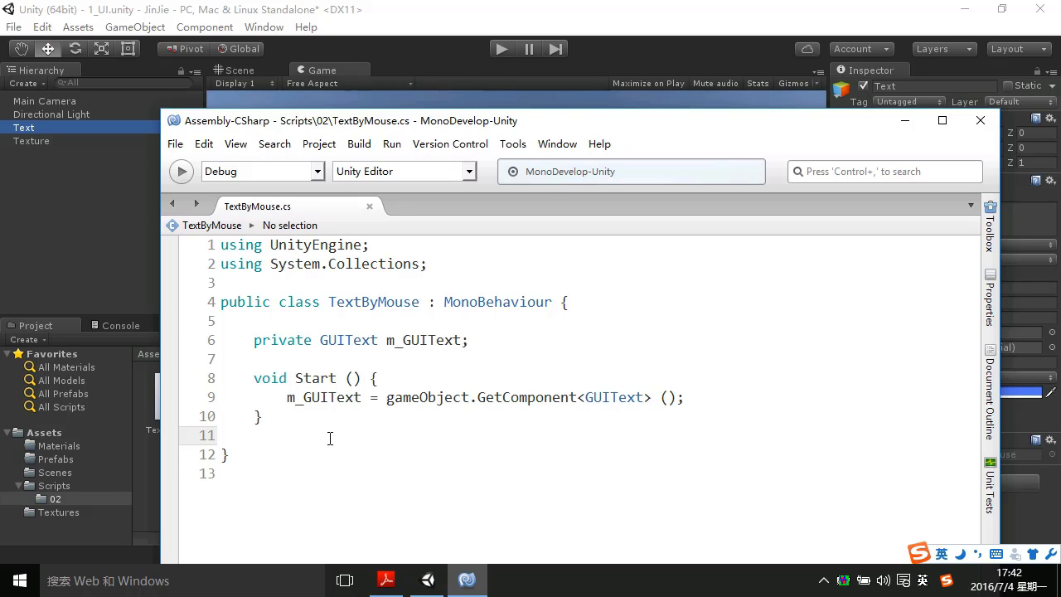
Add an OnMouseEnter() method with an empty body after Start
key("Return")
type("void ")
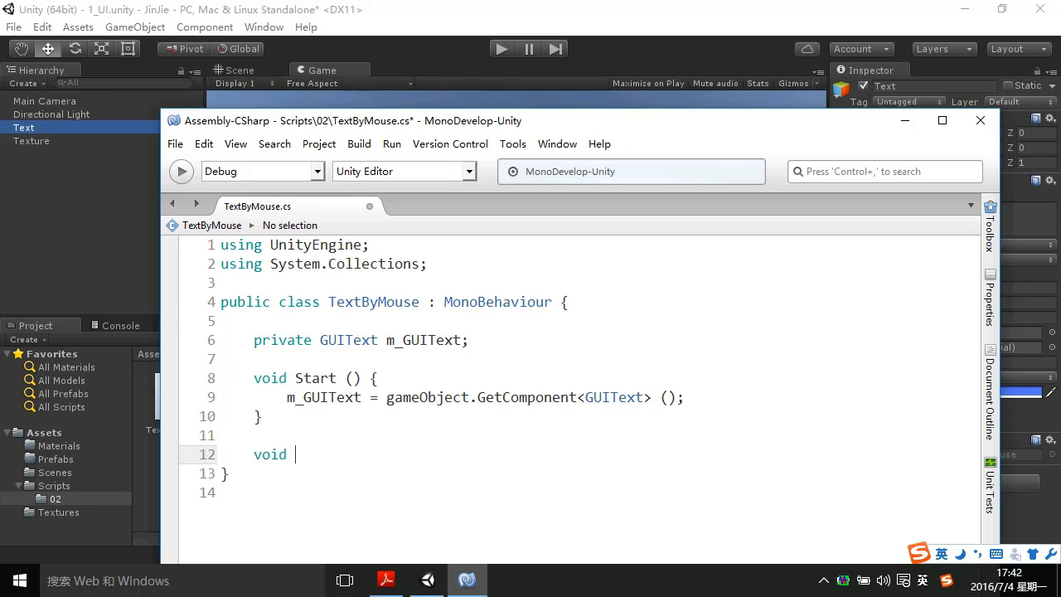
type("ON")
key("BackSpace")
type("n")
type("MouseEnter")
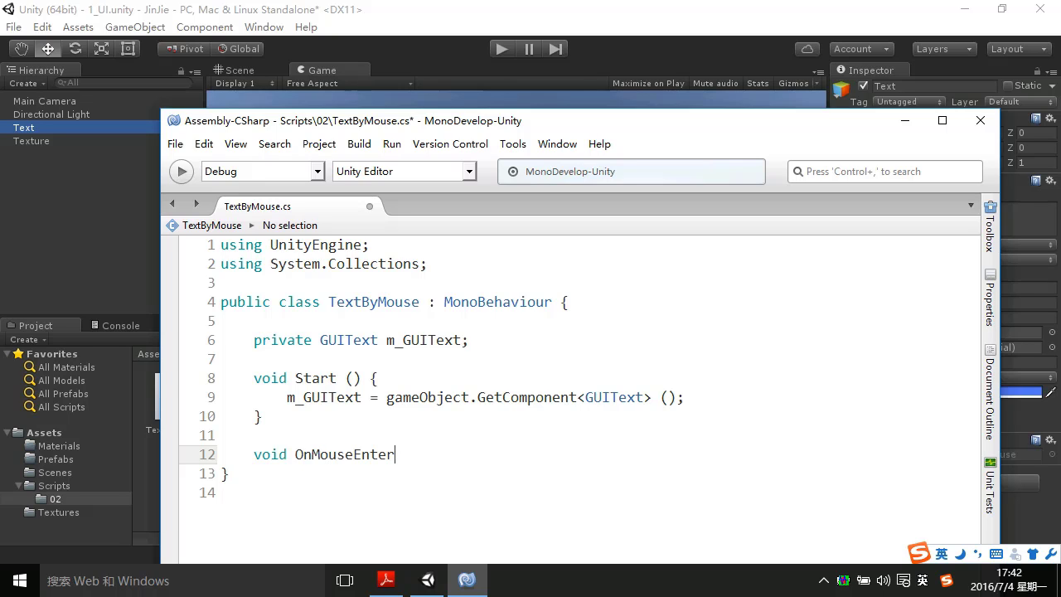
type("()")
key("Return")
type("{")
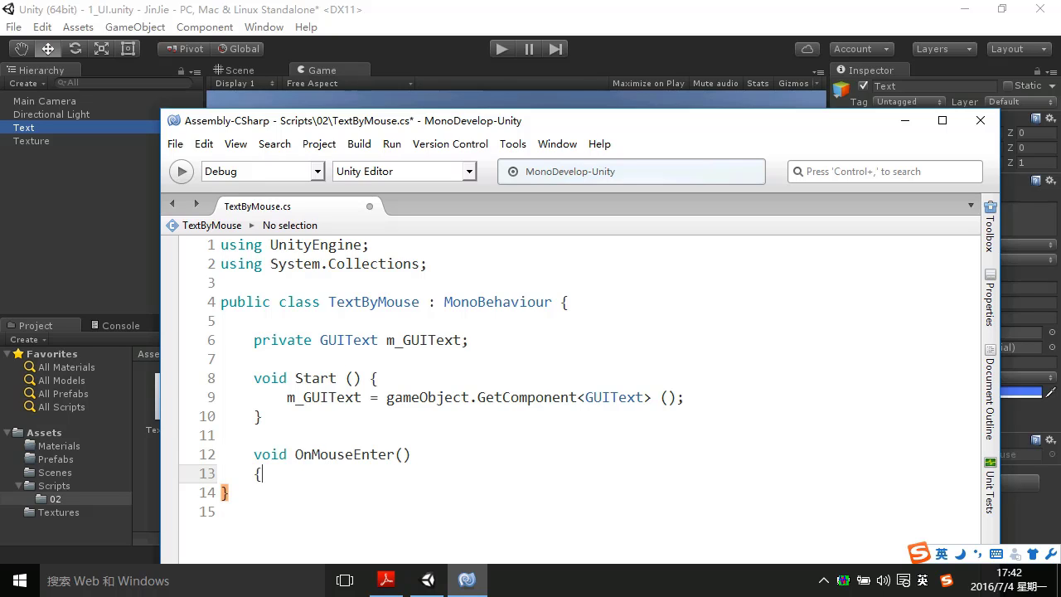
key("Return")
Add an empty void OnMouseExit() method below OnMouseEnter
left_click(221, 550)
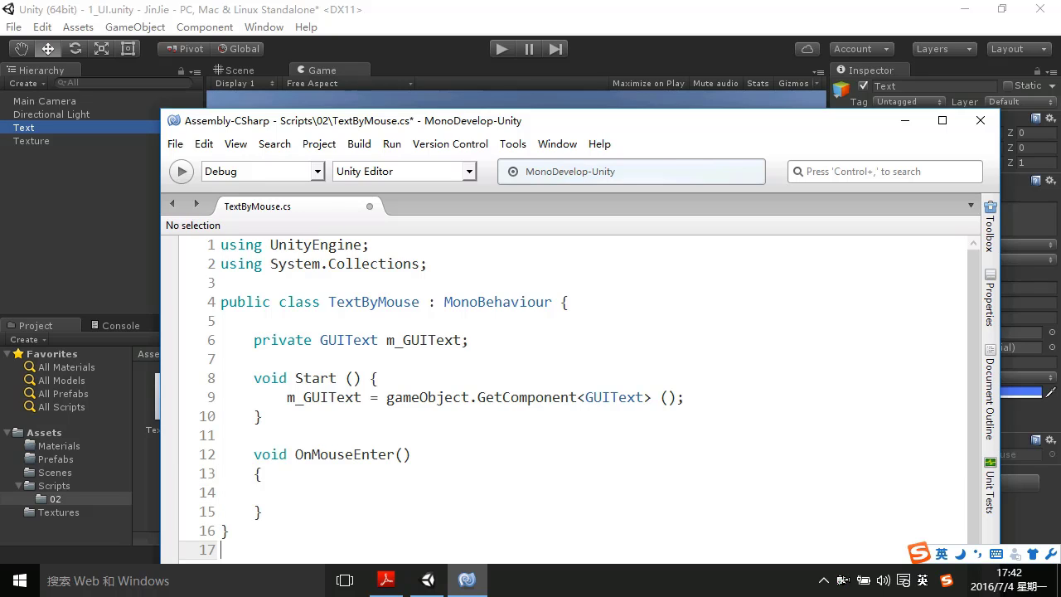
left_click(229, 531)
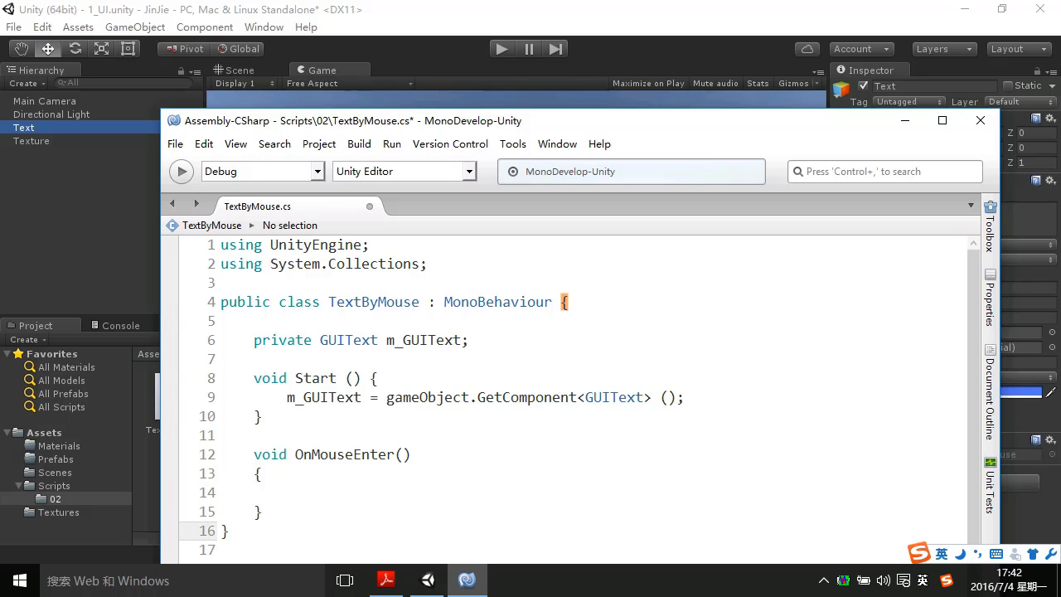
left_click(282, 516)
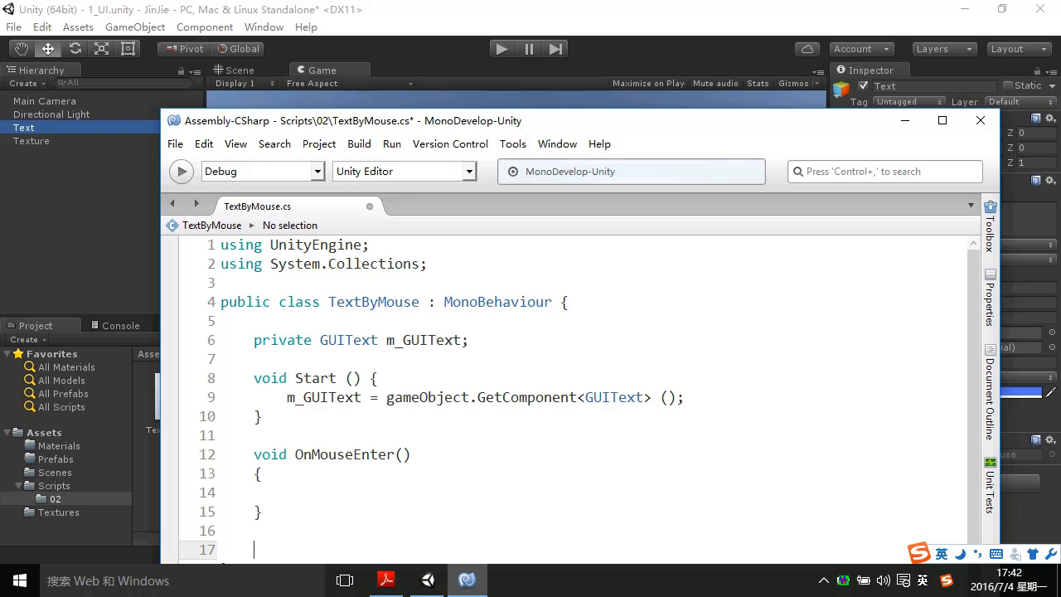
type("void OnMo")
type("useExit")
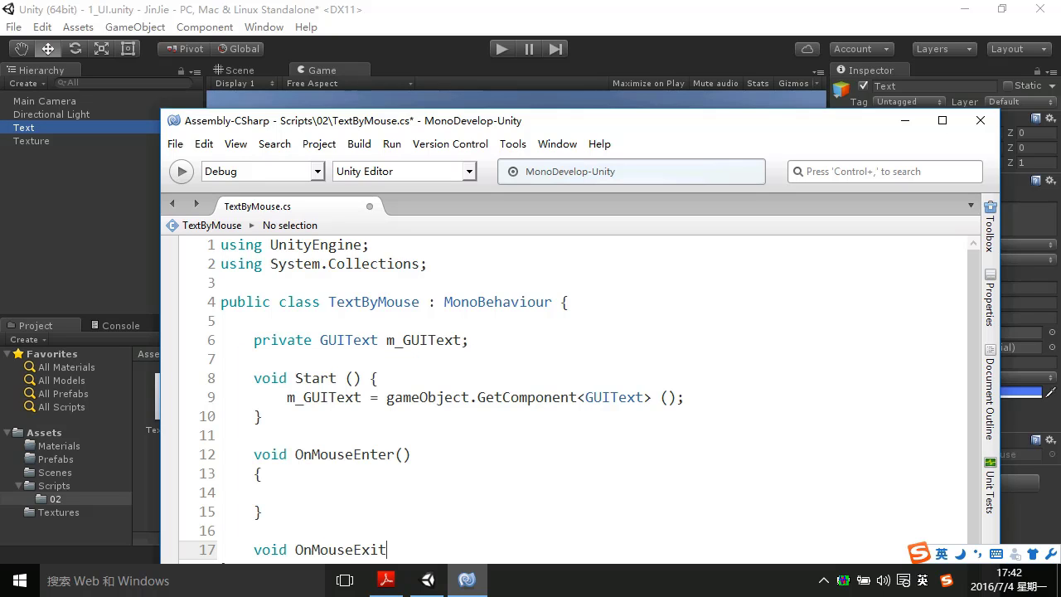
type("()")
key("Return")
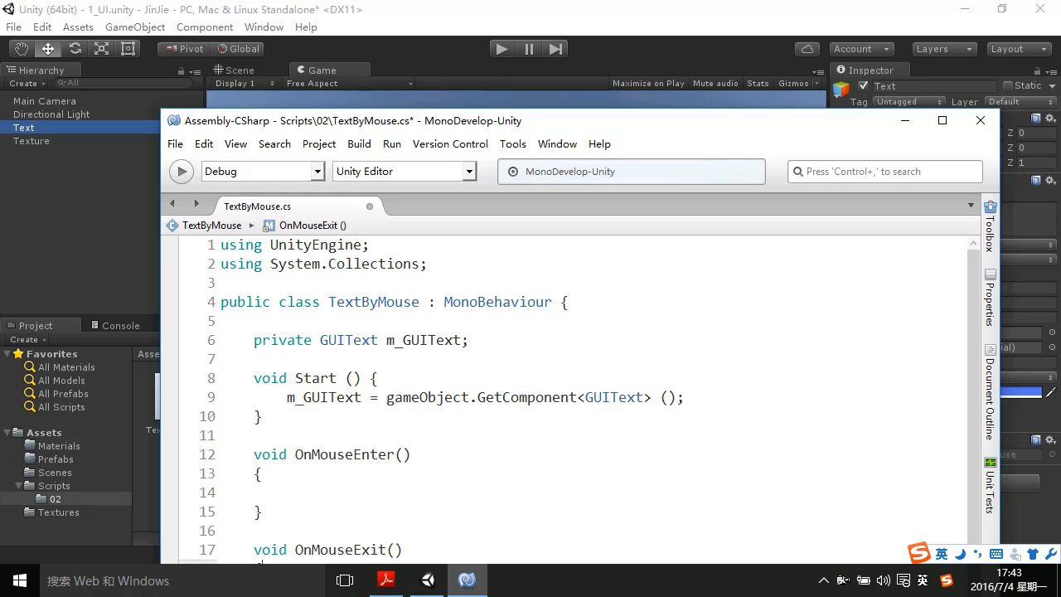
left_click_drag(433, 125, 445, 34)
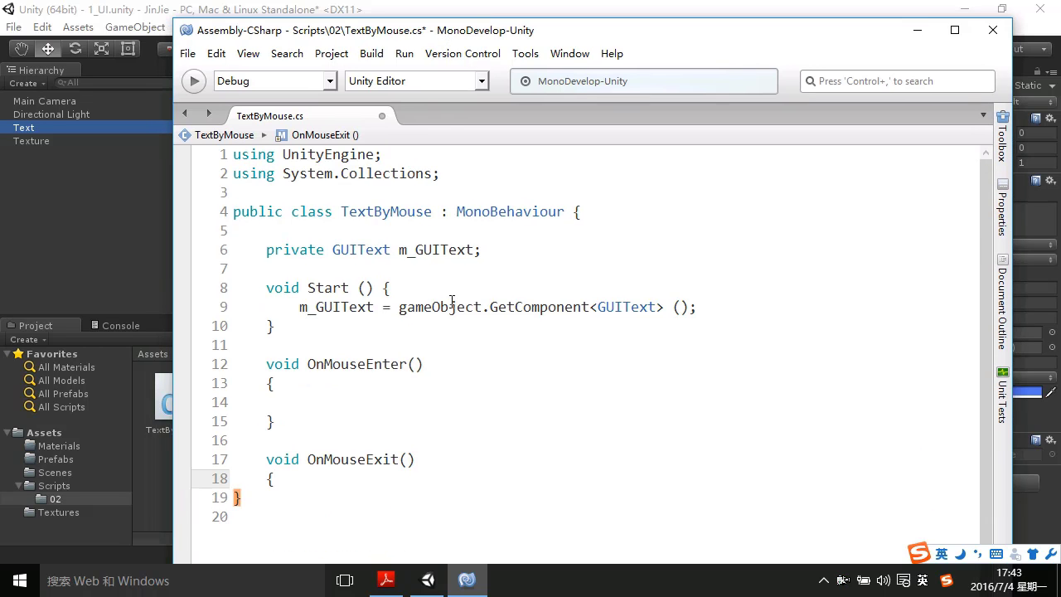
key("Return")
type("}")
key("Return")
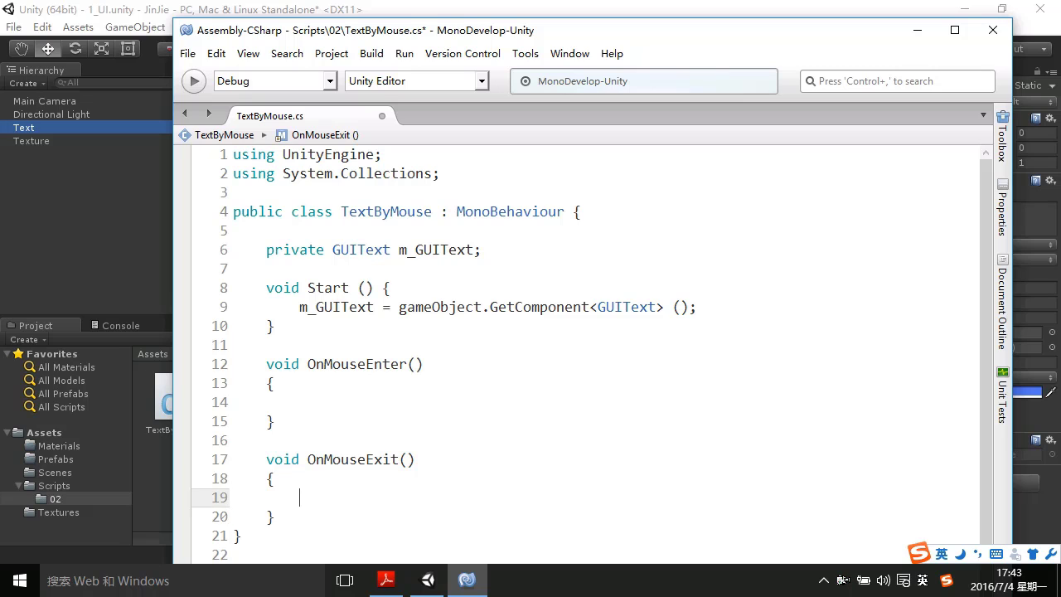
scroll(414, 336, "down", 2)
left_click(315, 408)
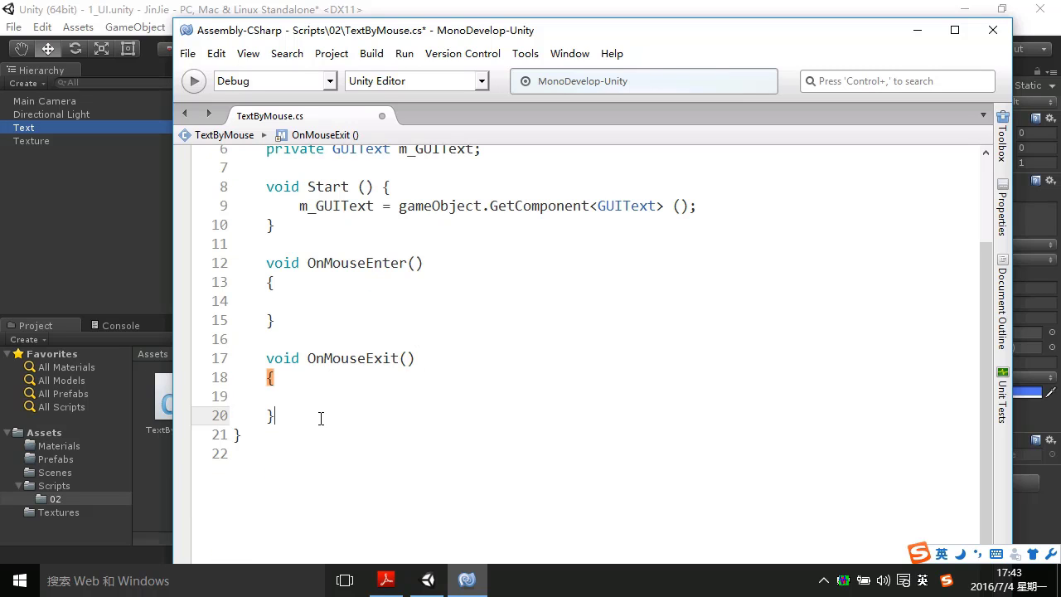
Add an empty OnMouseDown() method below OnMouseExit
key("Return")
key("Return")
type("Void ")
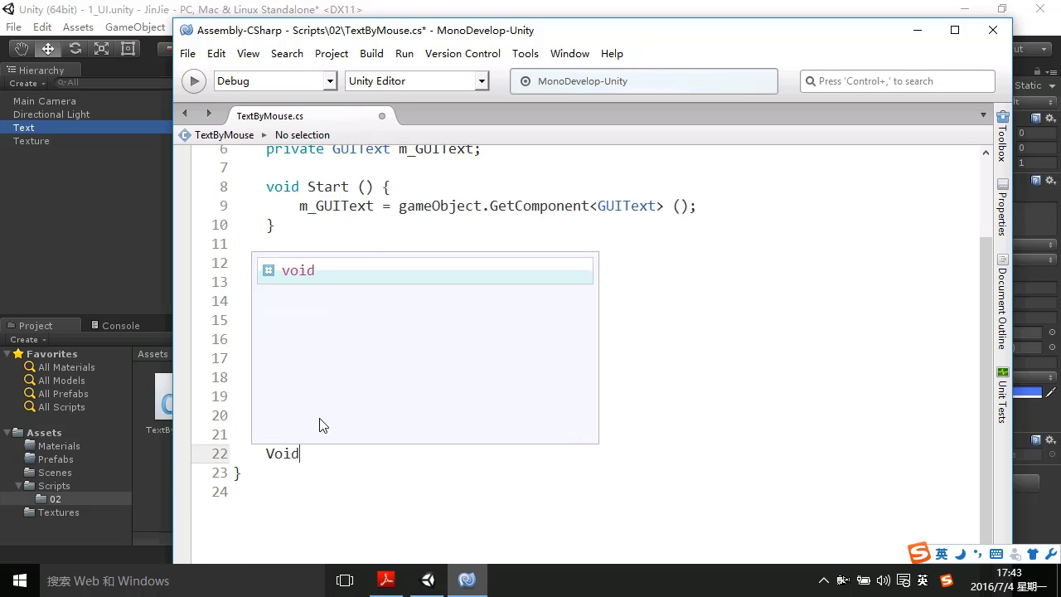
type("OnMous")
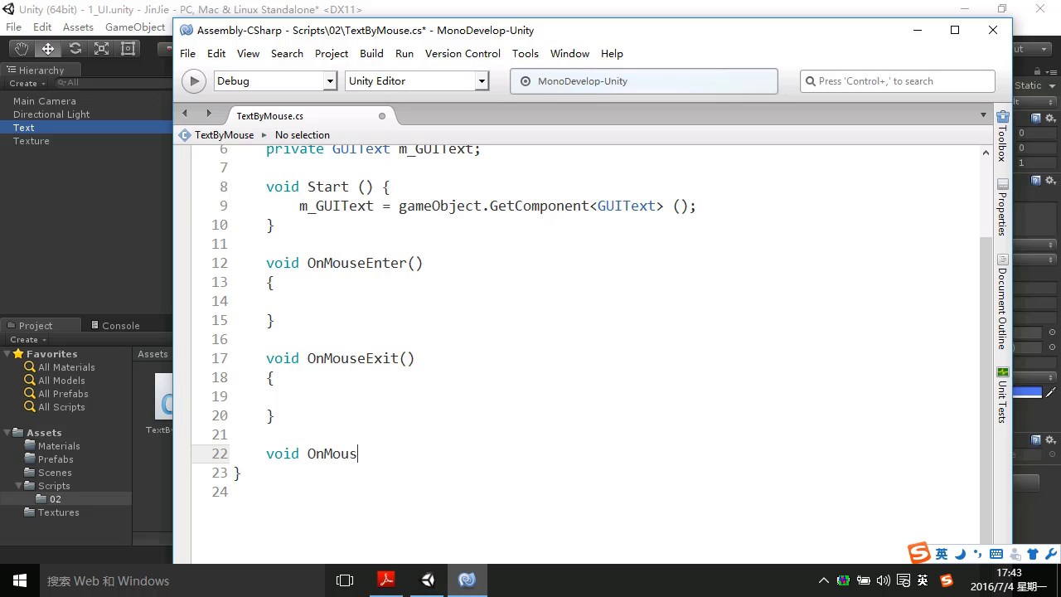
type("eDown()")
key("Return")
type("{")
key("Return")
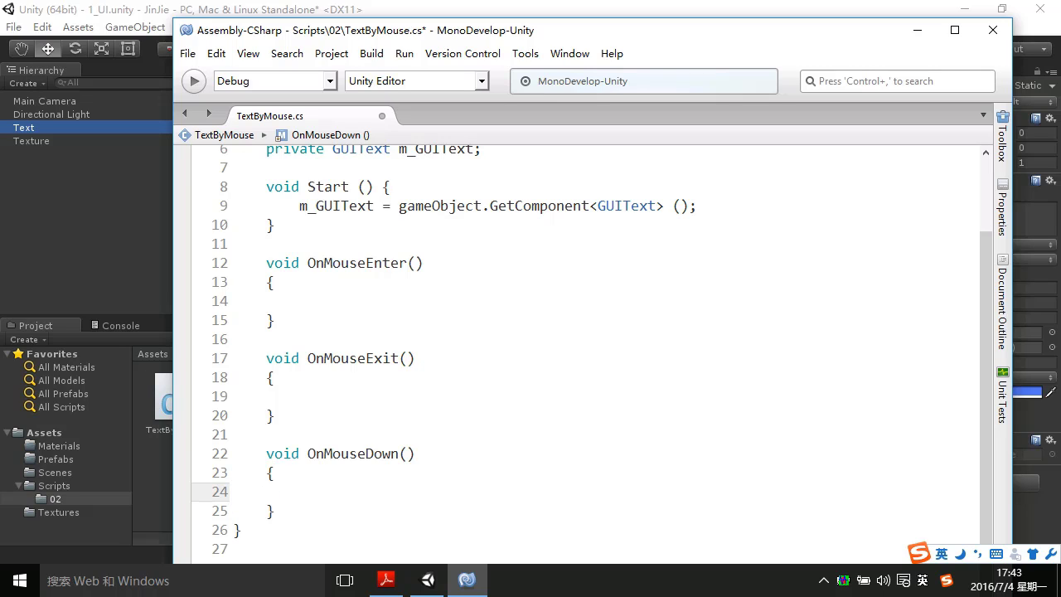
Copy the m_GUIText field name into the body of OnMouseEnter
double_click(334, 207)
key("ctrl+c")
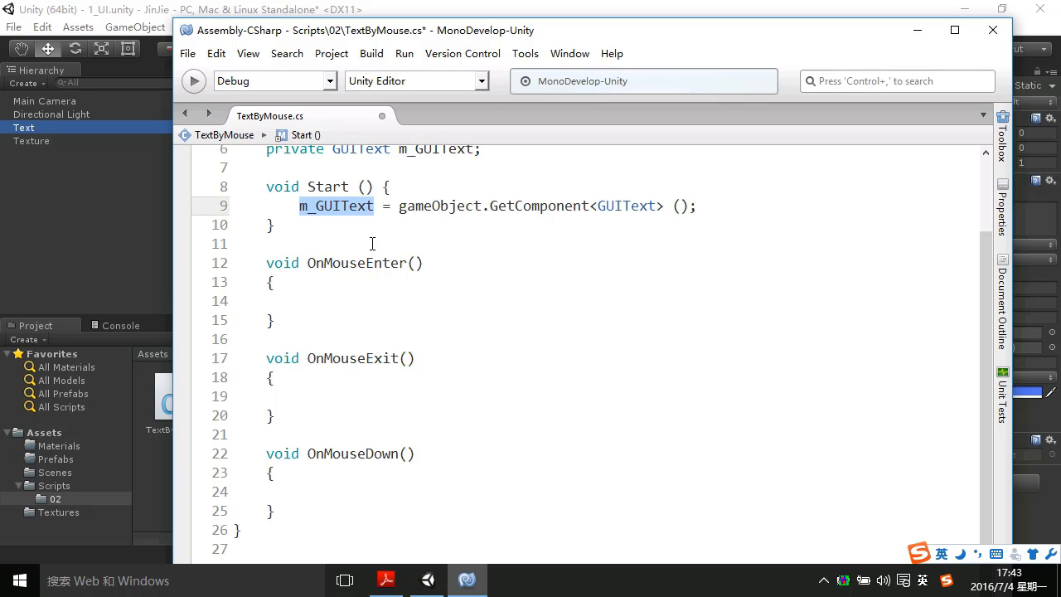
left_click(326, 299)
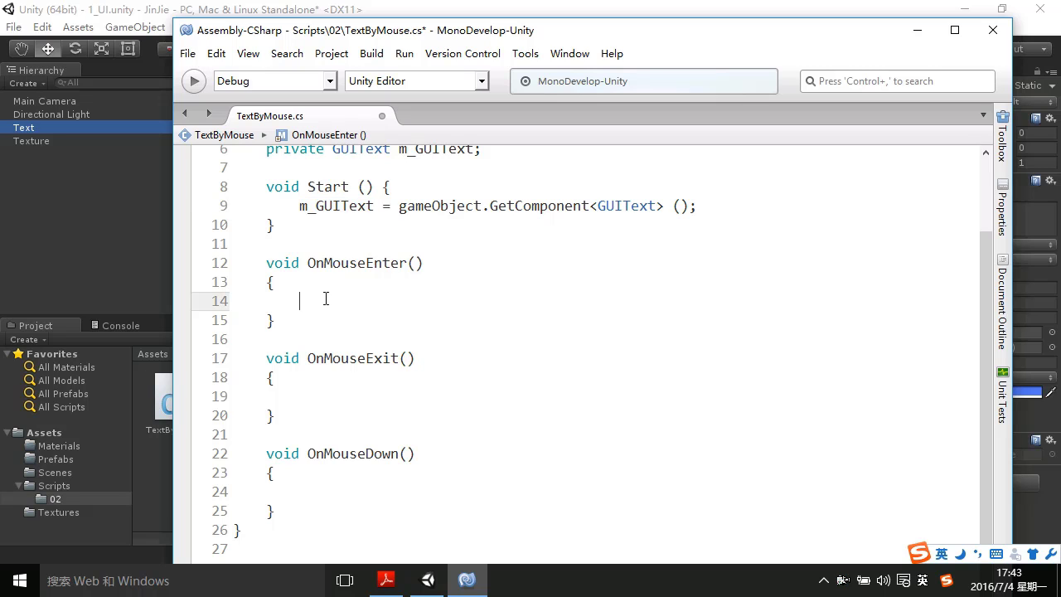
key("ctrl+v")
Write 'm_GUIText.color = Color.red;' in OnMouseEnter and paste it into OnMouseExit and OnMouseDown
type(".")
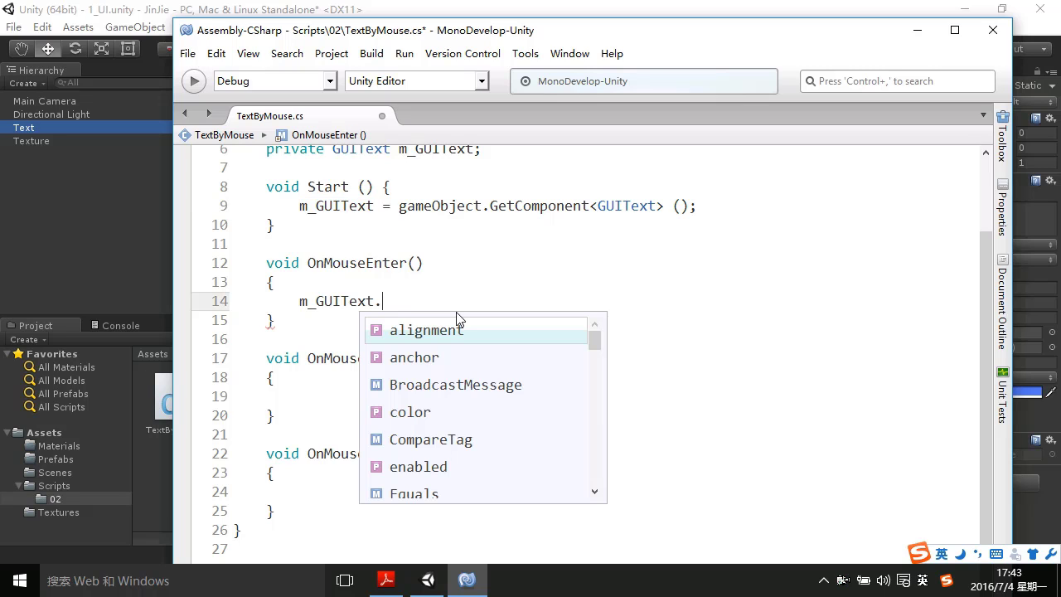
type("color")
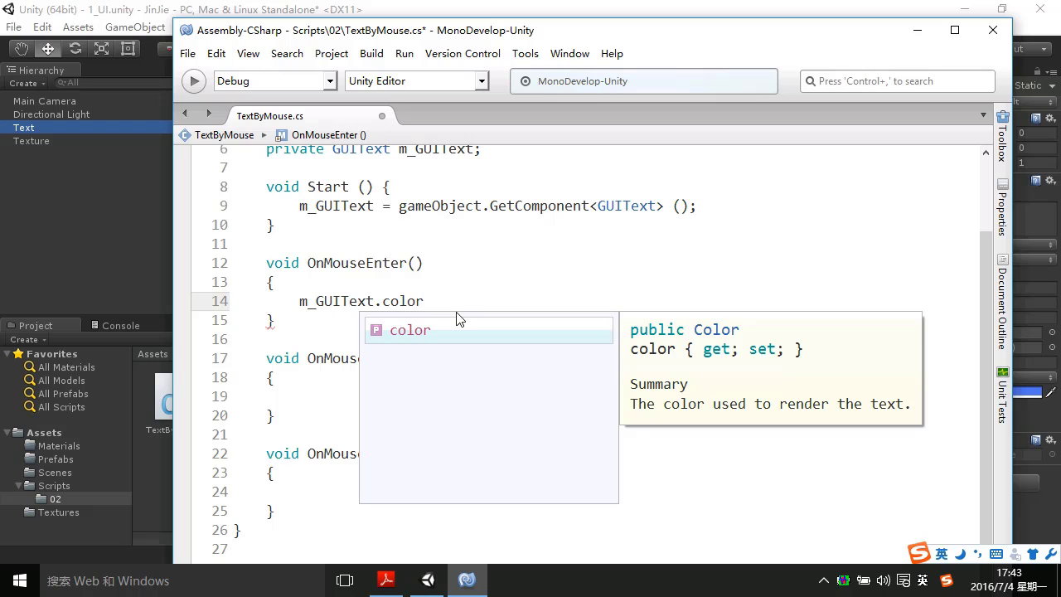
type(" = ")
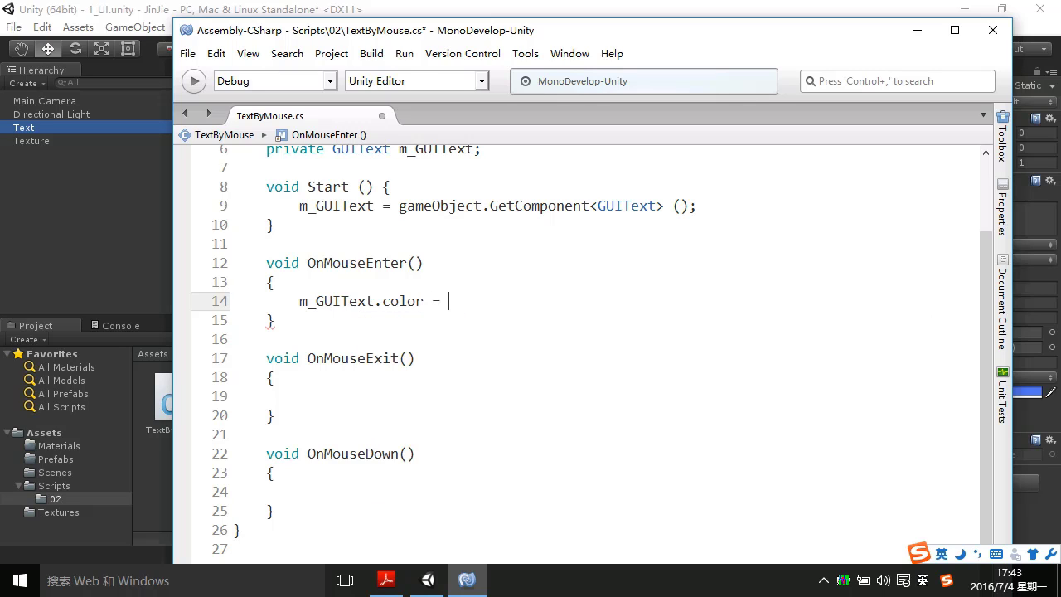
type("Co")
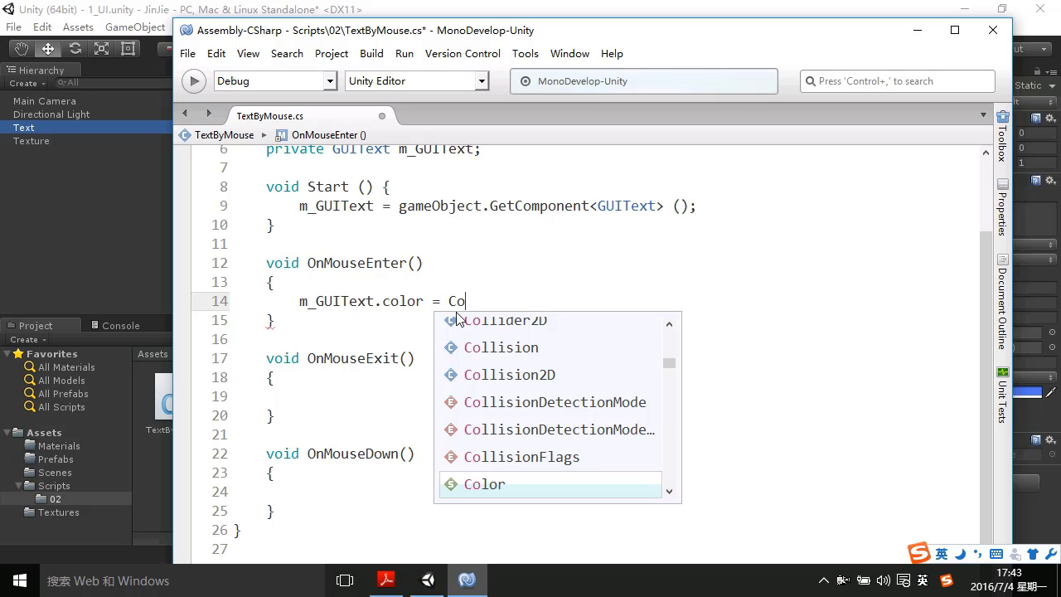
type("lor.red;")
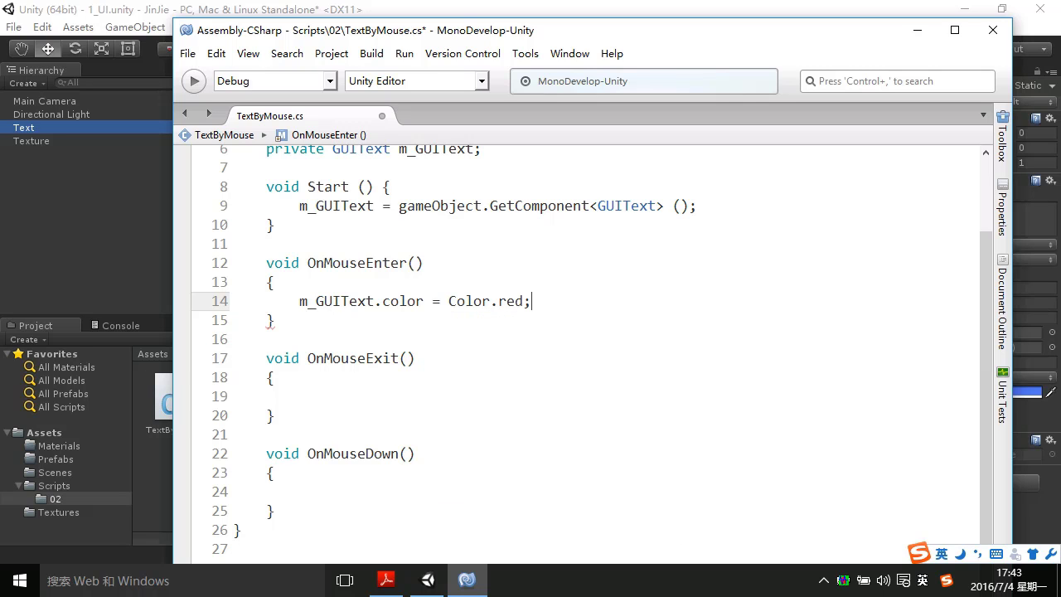
left_click_drag(301, 304, 537, 309)
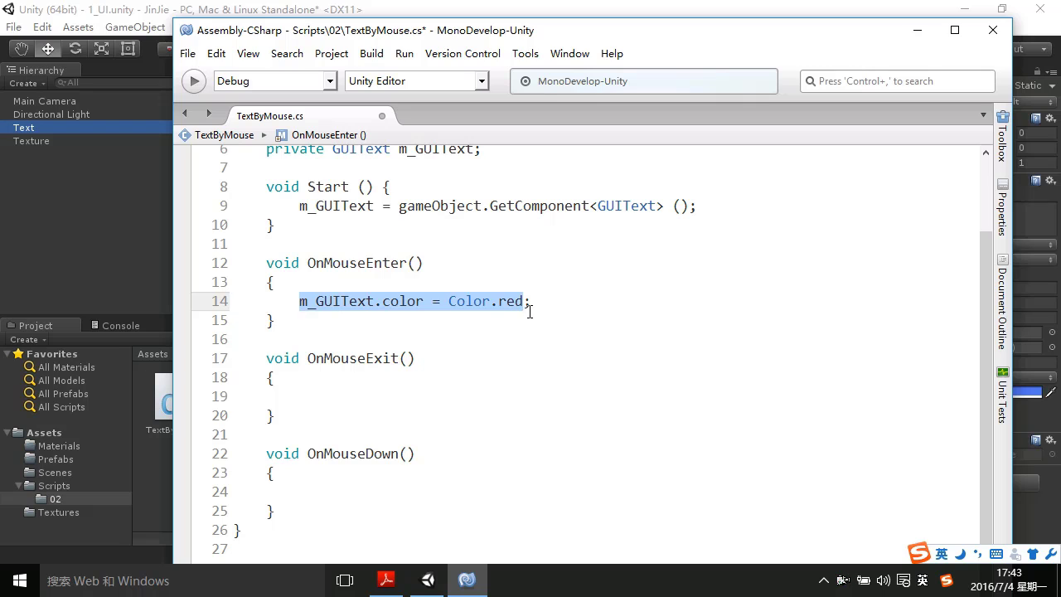
key("ctrl+c")
left_click(363, 396)
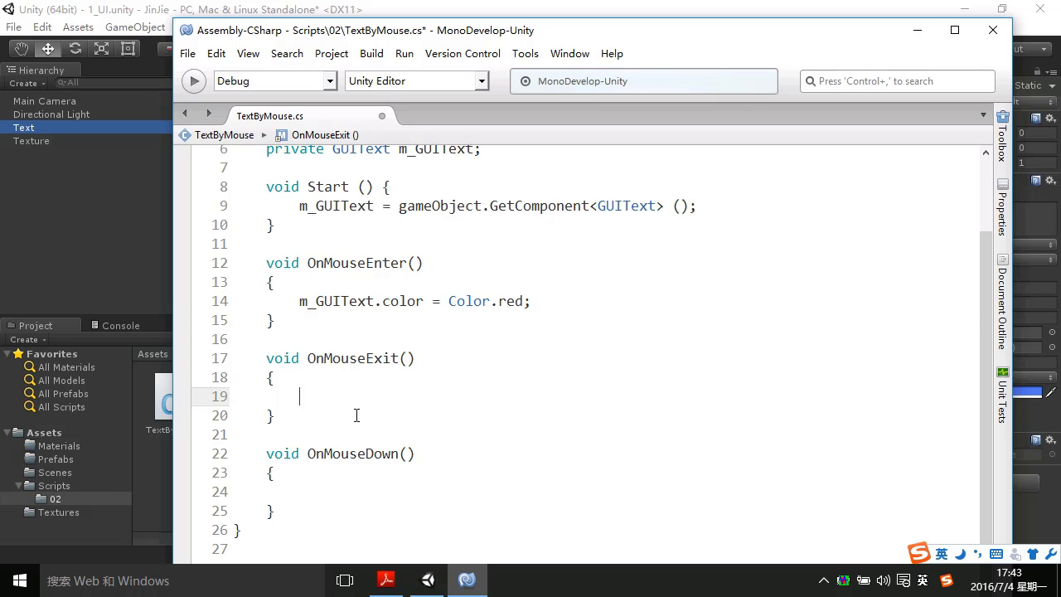
key("ctrl+v")
left_click(328, 497)
key("ctrl+v")
Change the OnMouseExit colour to Color.blue and OnMouseDown to Color.green, then save
left_click(552, 400)
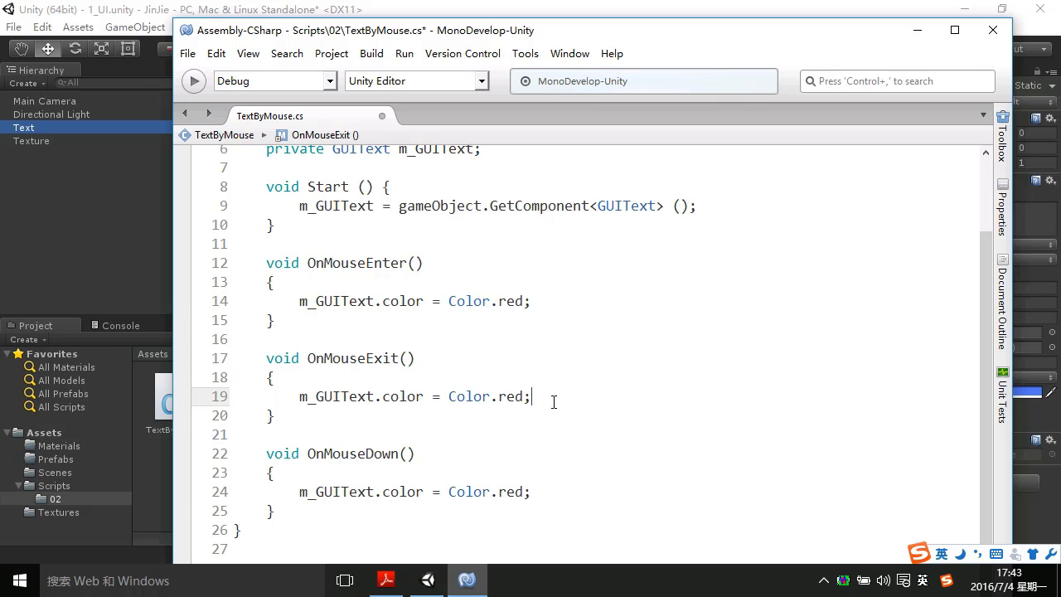
key("BackSpace")
key("BackSpace")
key("BackSpace")
key("BackSpace")
key("BackSpace")
type(".b")
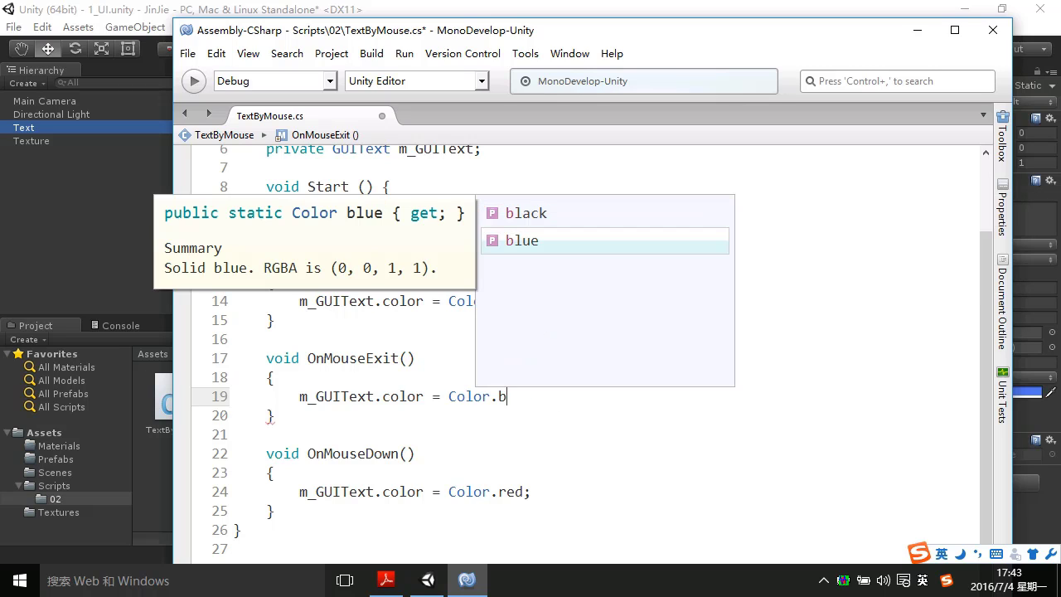
key("Return")
type(";")
left_click(548, 495)
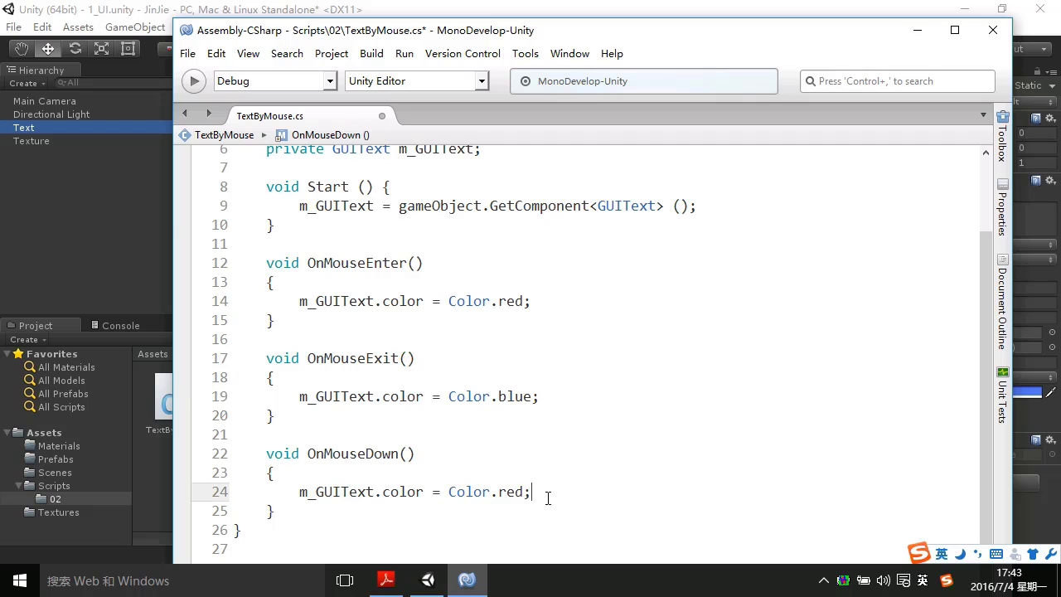
key("BackSpace")
key("BackSpace")
type(".g")
key("Down")
key("Return")
key("ctrl+s")
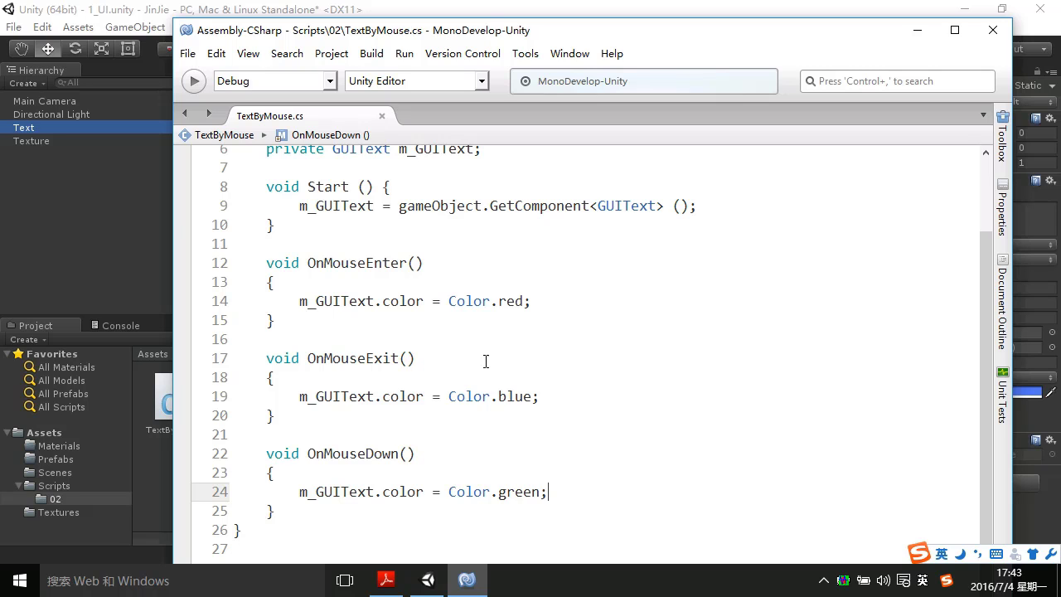
Enter Play mode and click the GUIText to test its colour changes
left_click(75, 237)
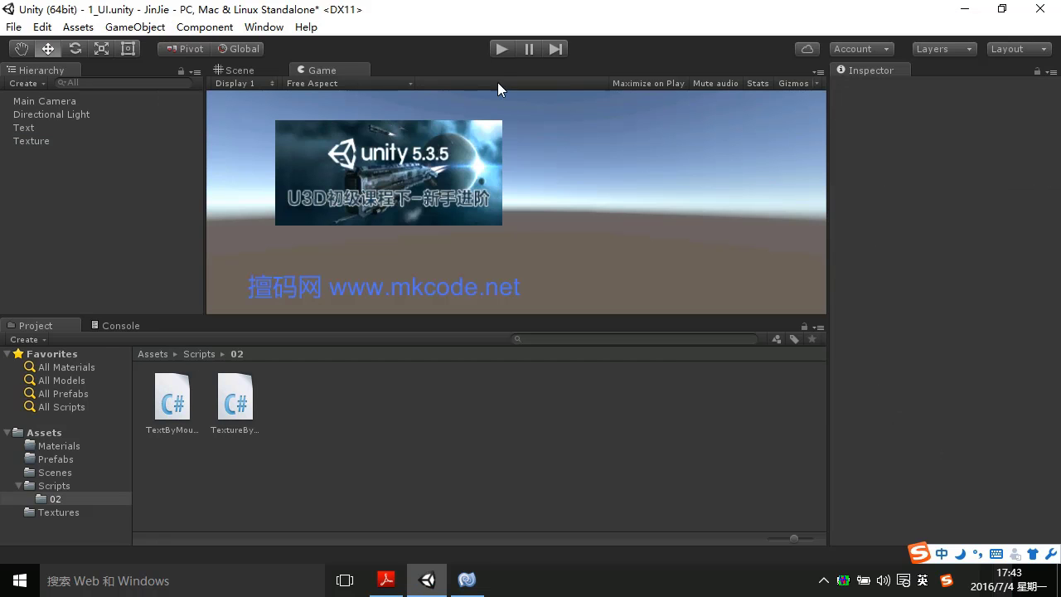
left_click(498, 50)
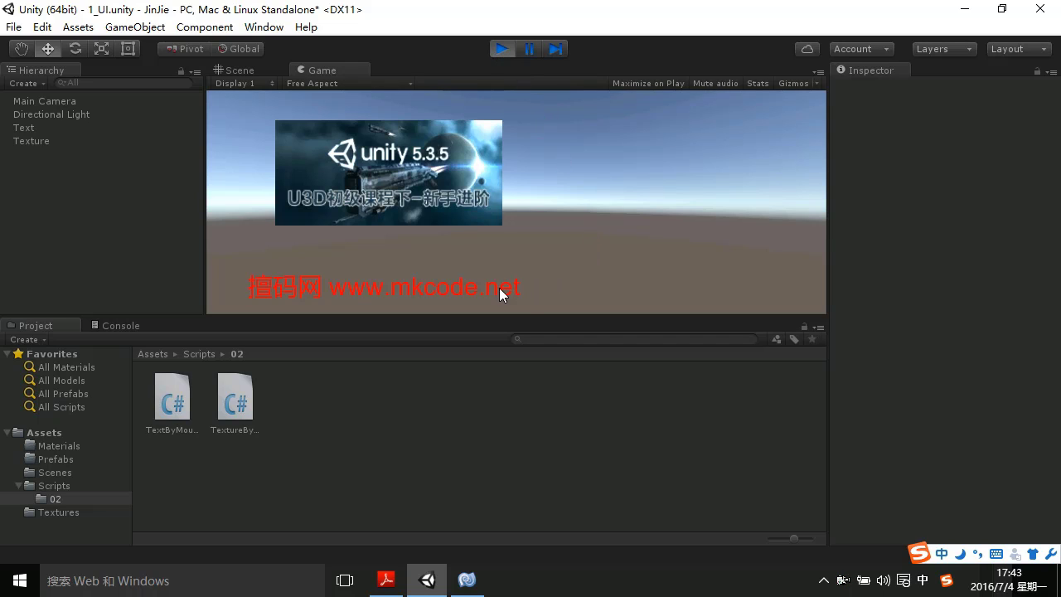
left_click(426, 291)
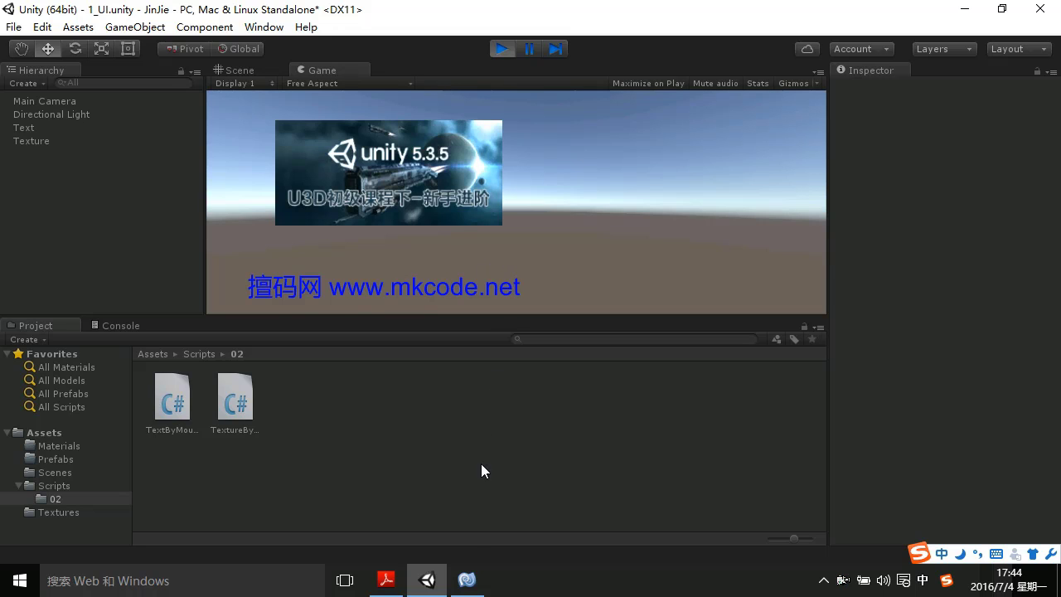
Review the TextByMouse script, return to the game, then stop Play mode and minimize Unity
left_click(466, 579)
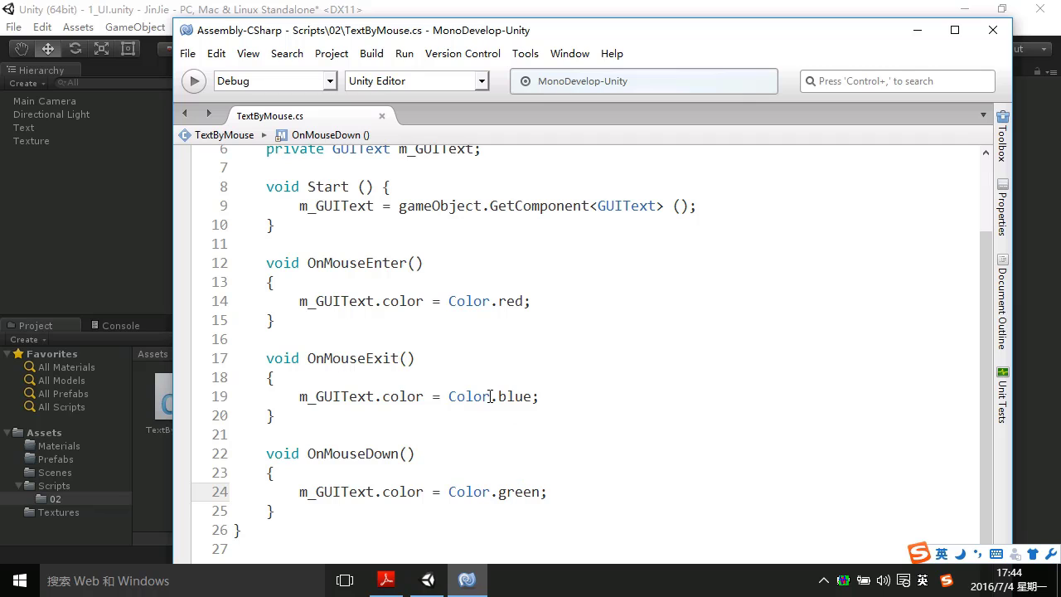
scroll(584, 421, "up", 2)
scroll(585, 421, "down", 1)
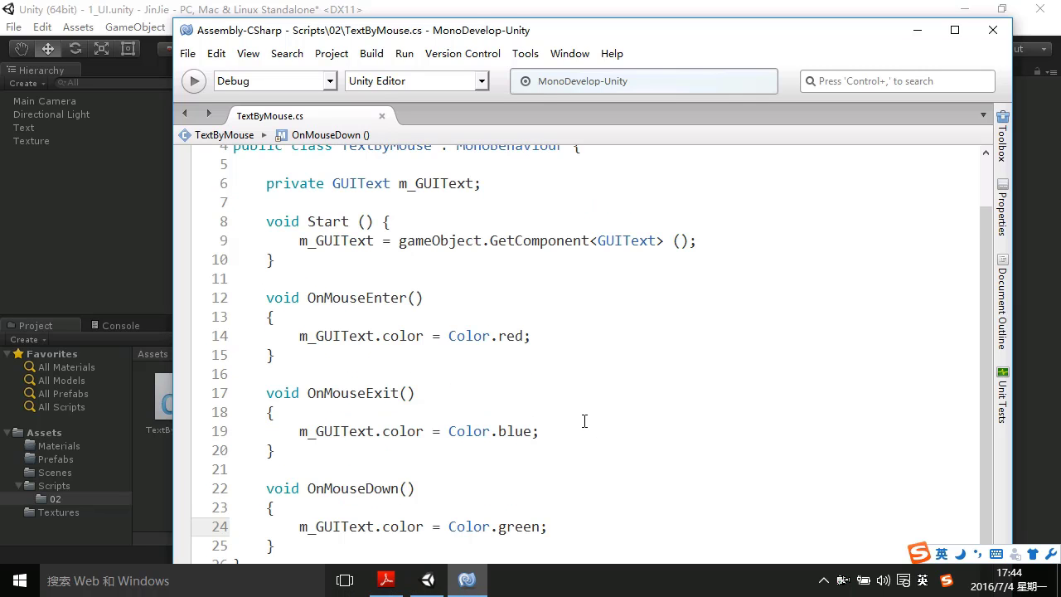
left_click(918, 33)
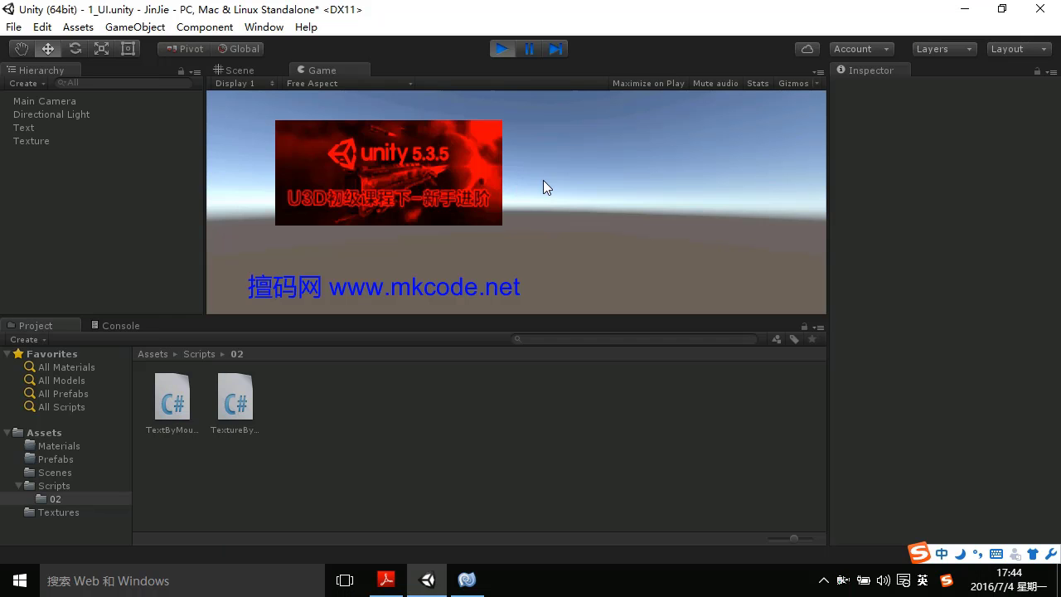
left_click(533, 200)
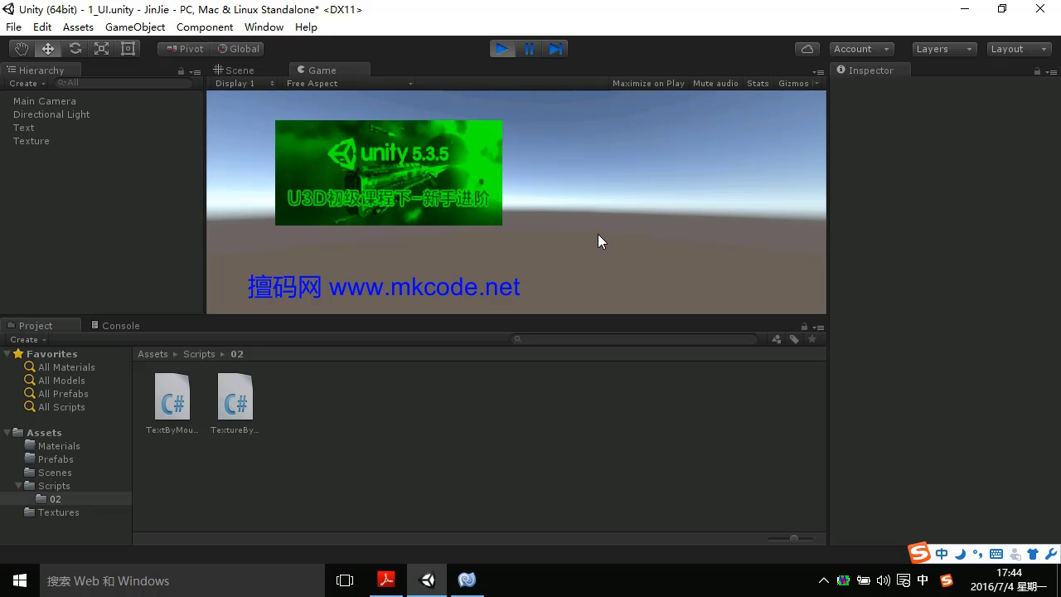
left_click(502, 49)
left_click(964, 9)
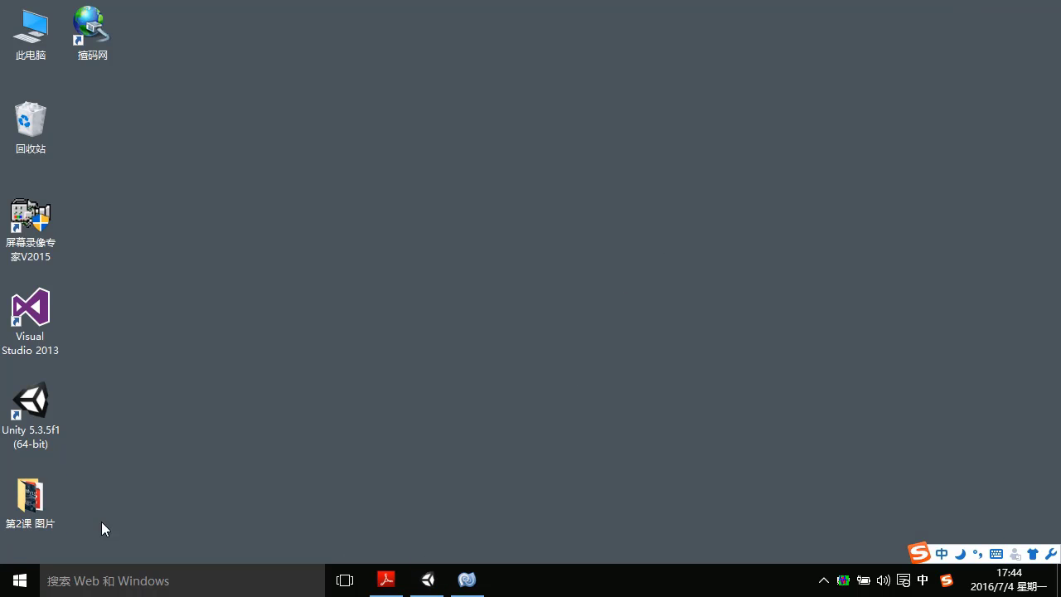
Open Unity API.xmind from the lesson images folder and centre the XxxScript mouse-event topics
double_click(30, 497)
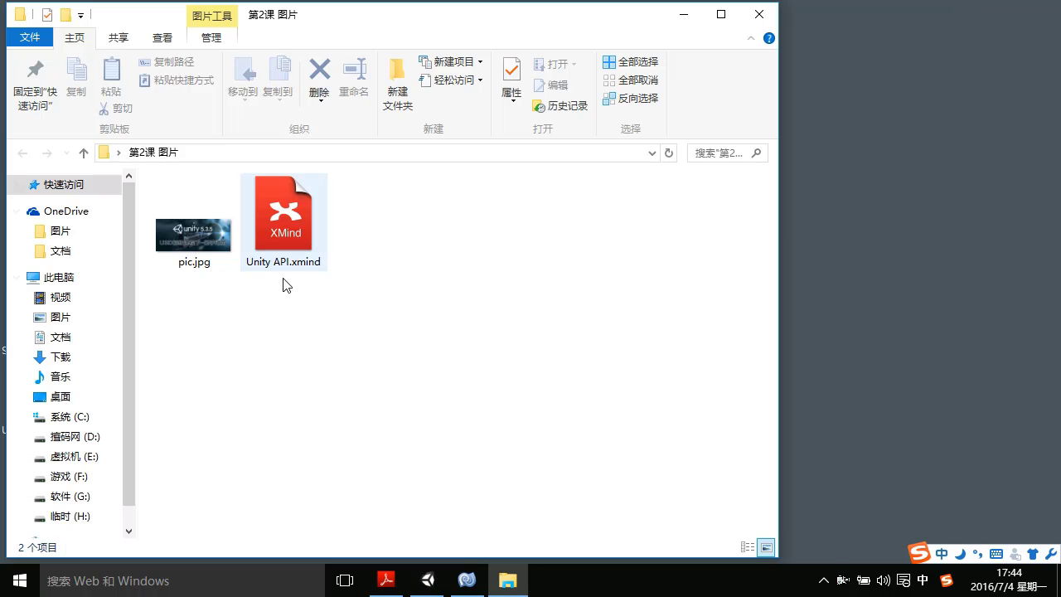
double_click(294, 220)
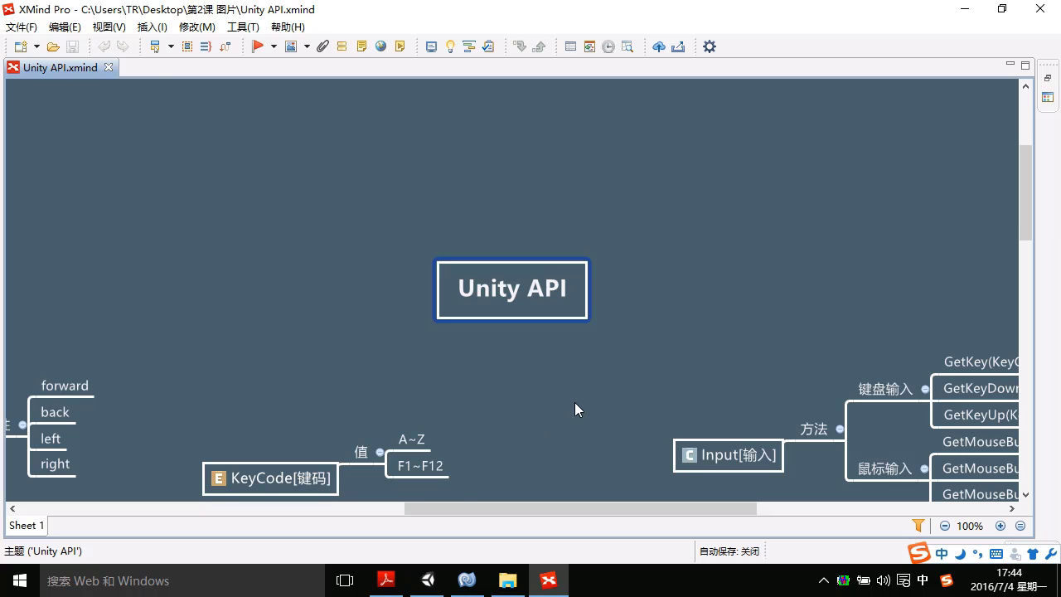
left_click_drag(575, 402, 650, 198)
left_click_drag(469, 337, 630, 224)
mouse_move(249, 464)
left_mouse_down()
mouse_move(562, 324)
mouse_move(690, 212)
left_mouse_up()
left_click_drag(336, 401, 468, 341)
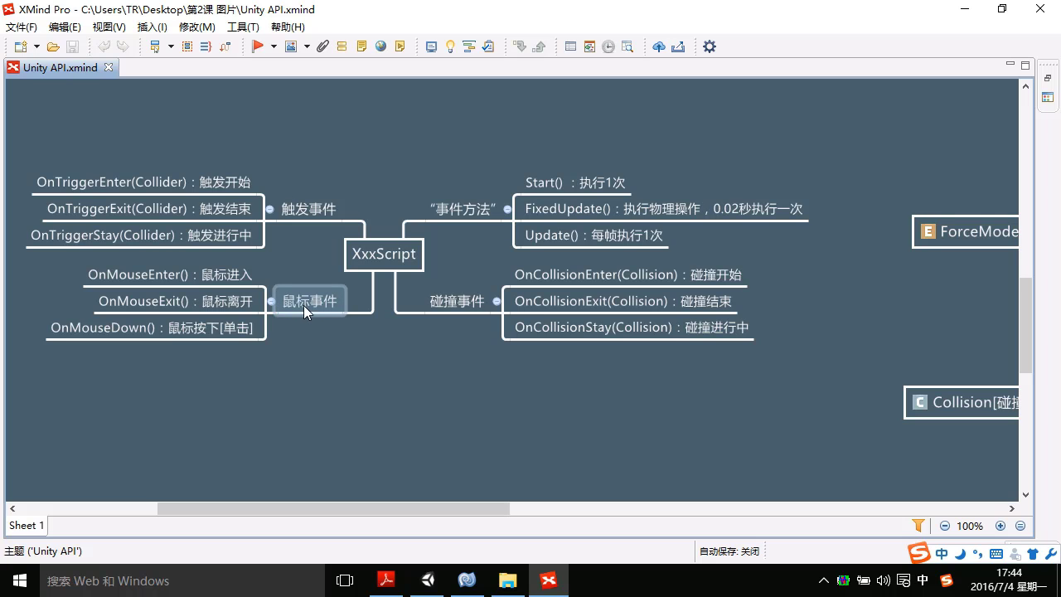
left_click_drag(374, 383, 444, 349)
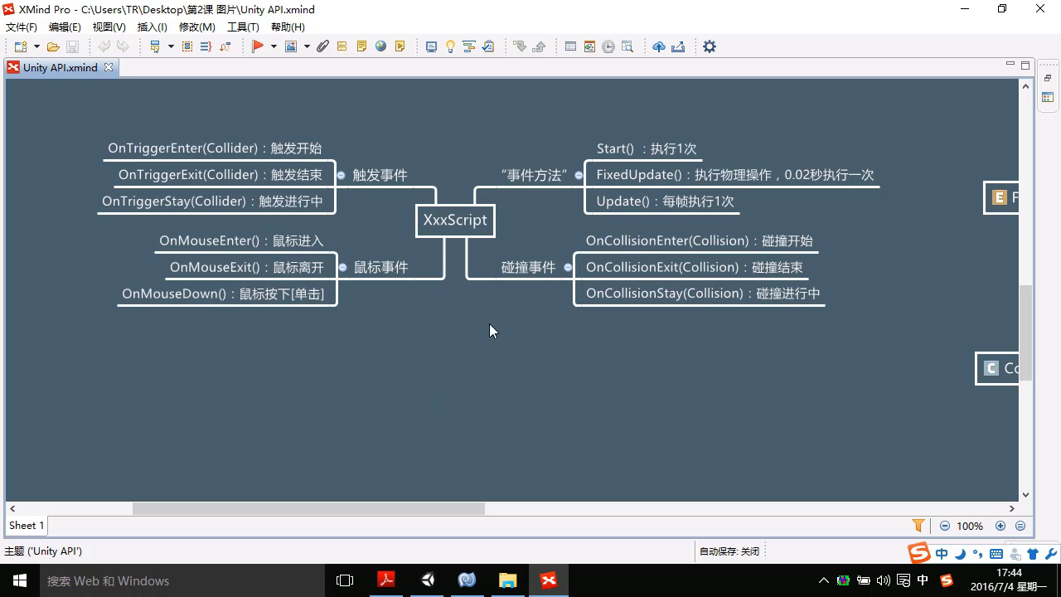
right_click_drag(908, 381, 497, 377)
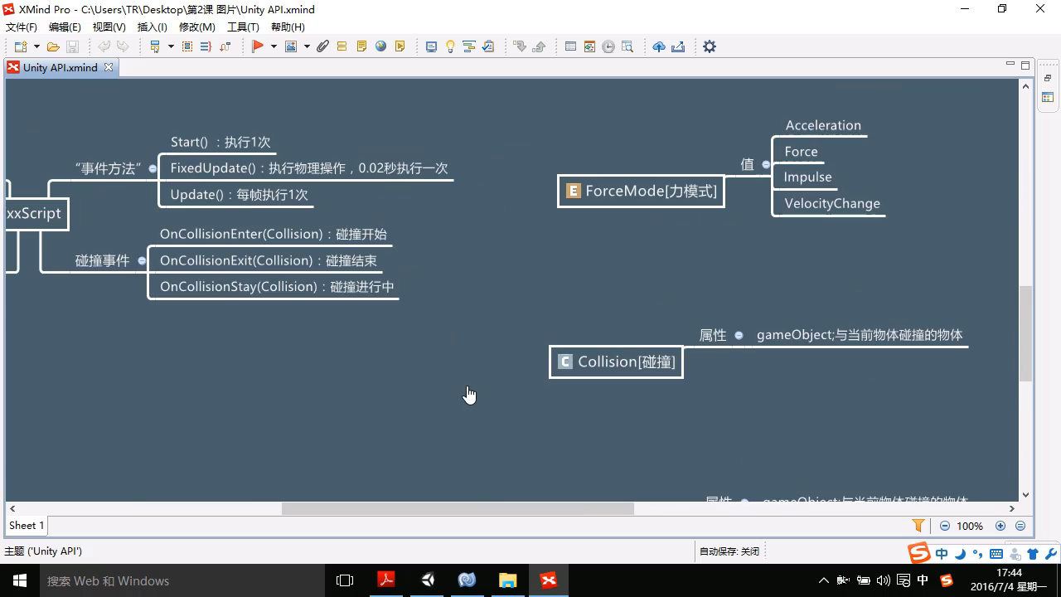
Pan the map across the Color, Space, ForceMode, Input and GameObject branches, then minimize XMind
scroll(495, 375, "down", 3)
scroll(473, 281, "up", 2)
scroll(471, 249, "up", 2)
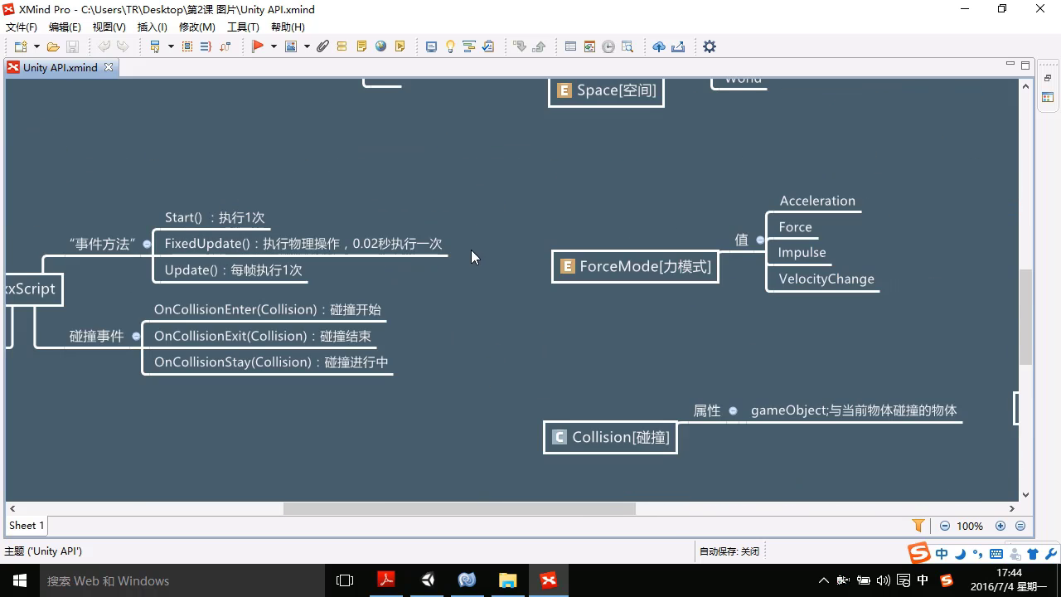
right_click_drag(471, 249, 580, 338)
scroll(579, 338, "up", 2)
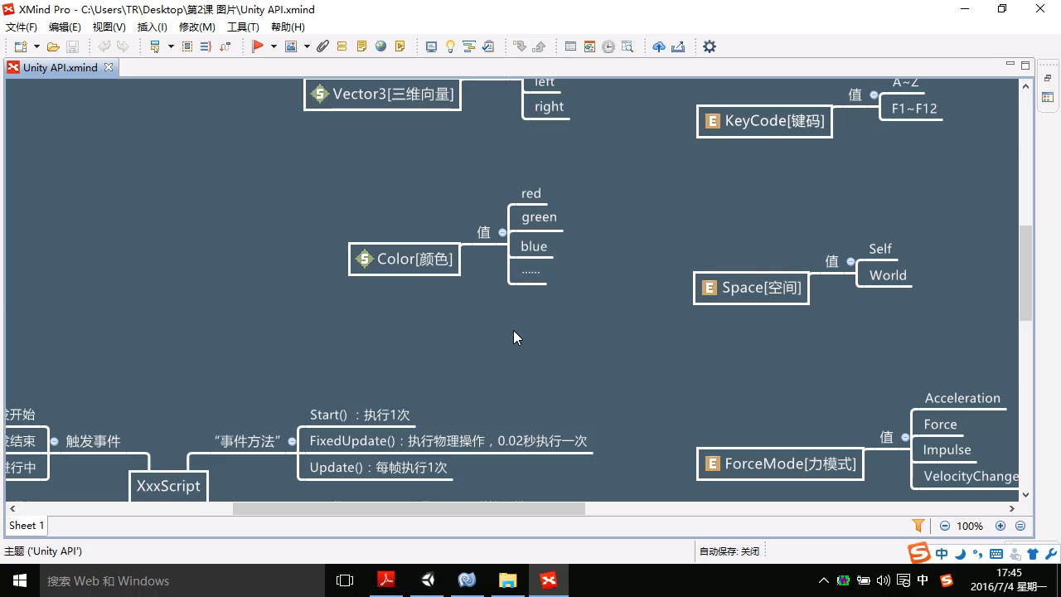
left_click_drag(513, 330, 714, 200)
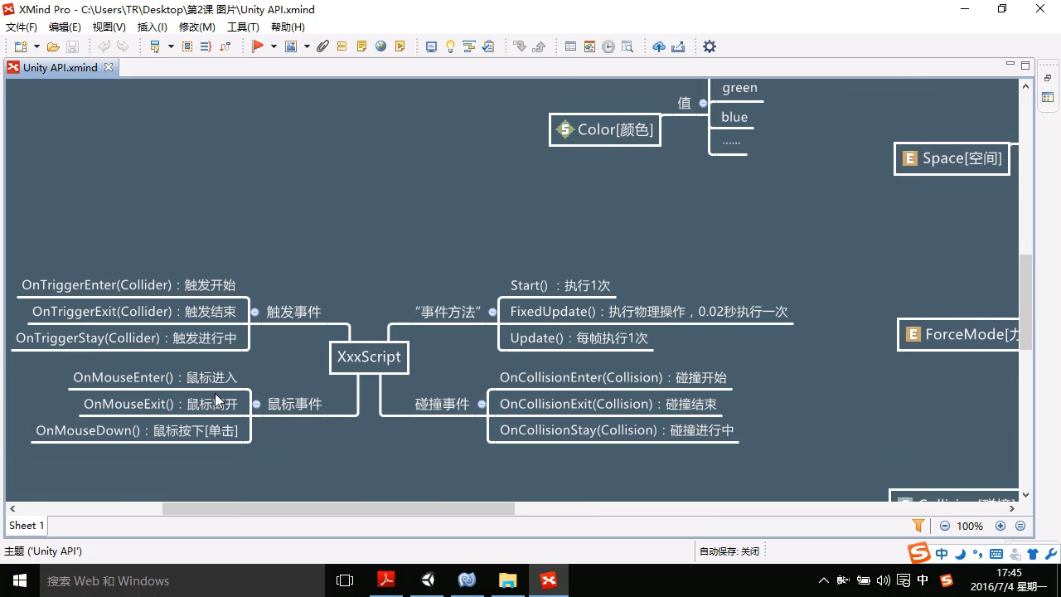
left_click_drag(859, 210, 604, 289)
left_click_drag(892, 247, 549, 321)
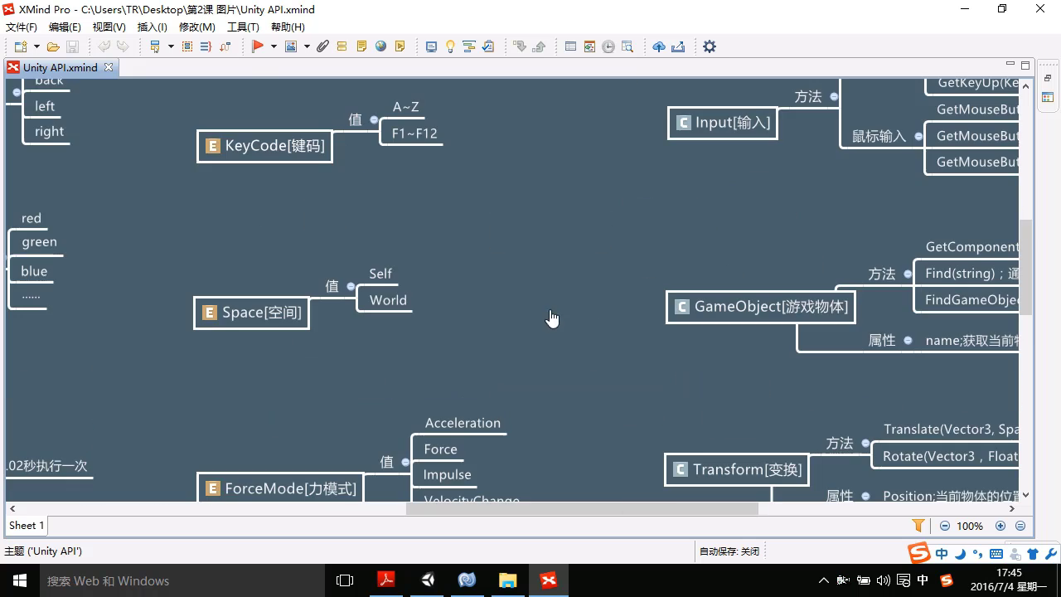
left_click_drag(734, 250, 370, 355)
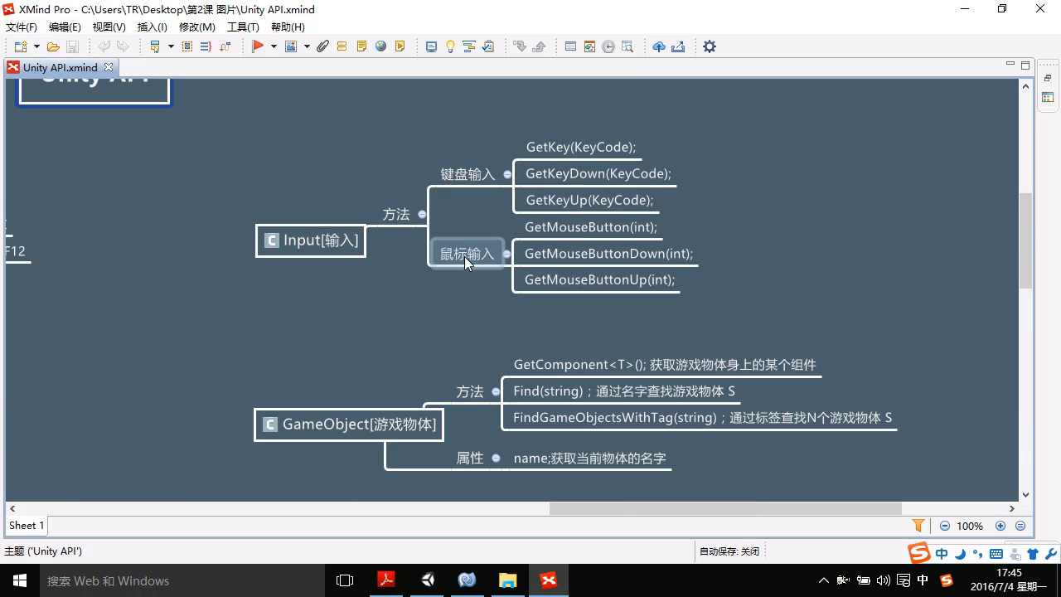
mouse_move(293, 328)
left_mouse_down()
mouse_move(849, 203)
mouse_move(635, 323)
left_mouse_up()
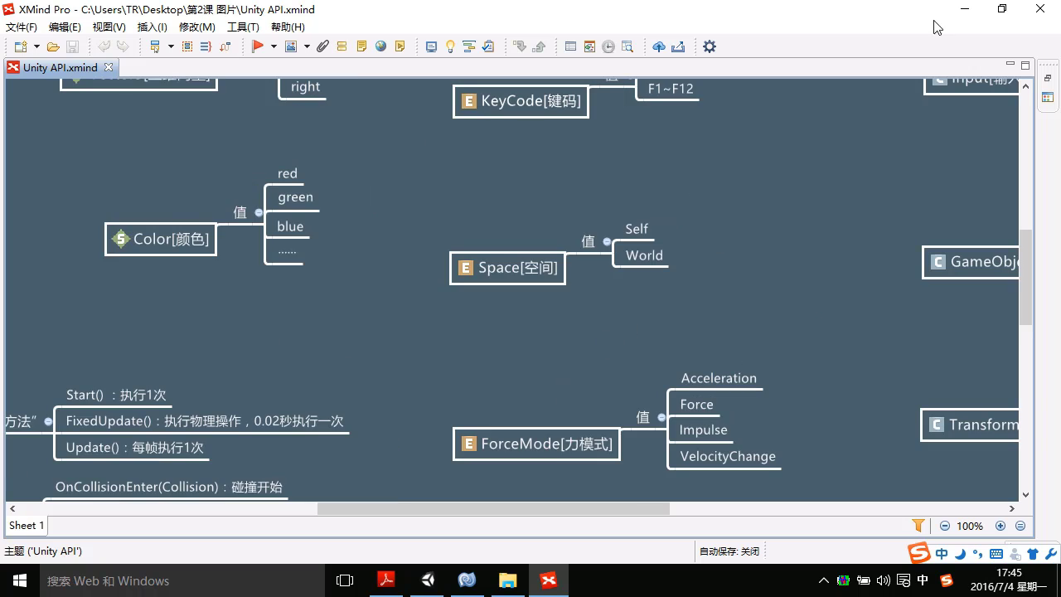
left_click(963, 10)
Close the file explorer and scroll 第2课：旧版UI组件之GUITexture.pdf back to its first page
left_click(756, 14)
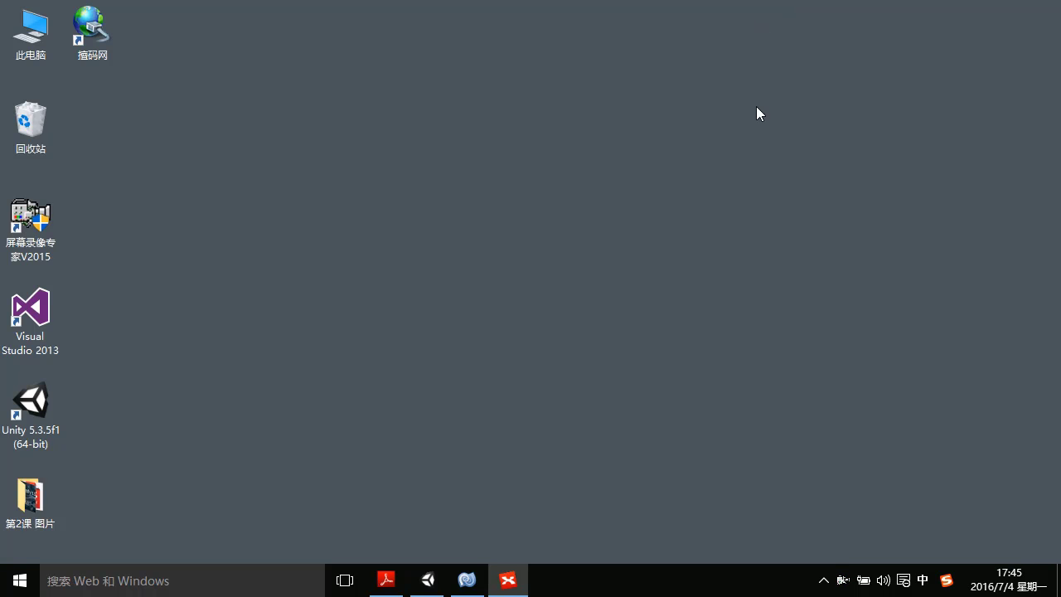
left_click(390, 579)
scroll(709, 277, "up", 5)
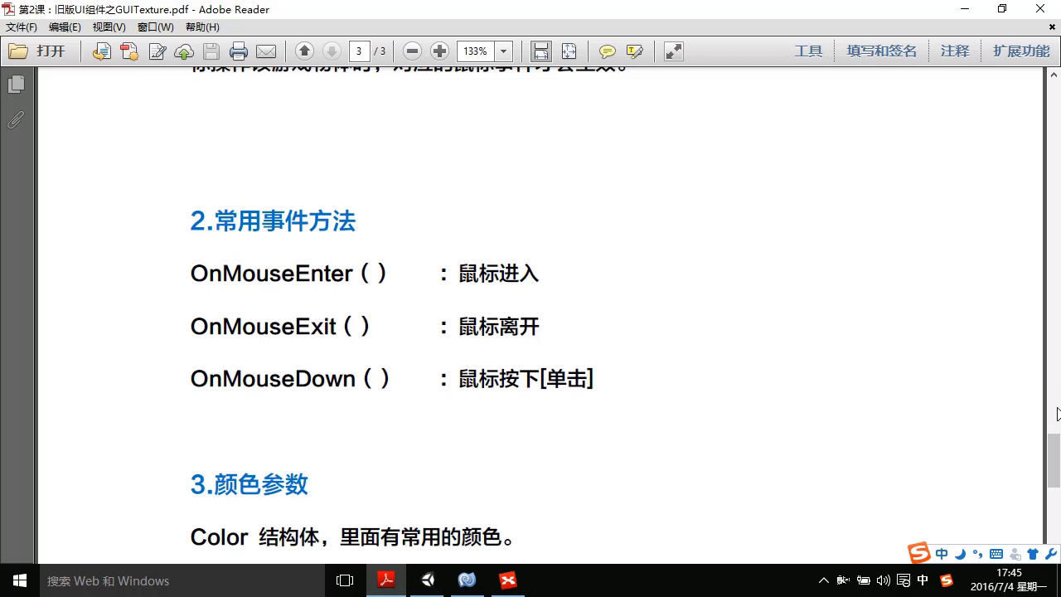
scroll(709, 276, "up", 10)
scroll(709, 277, "up", 10)
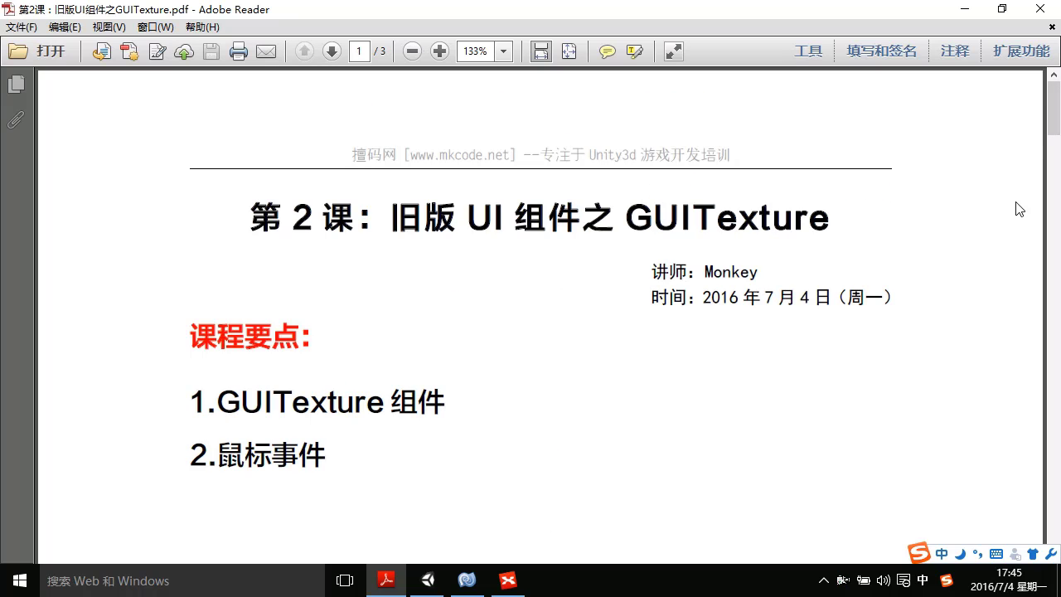